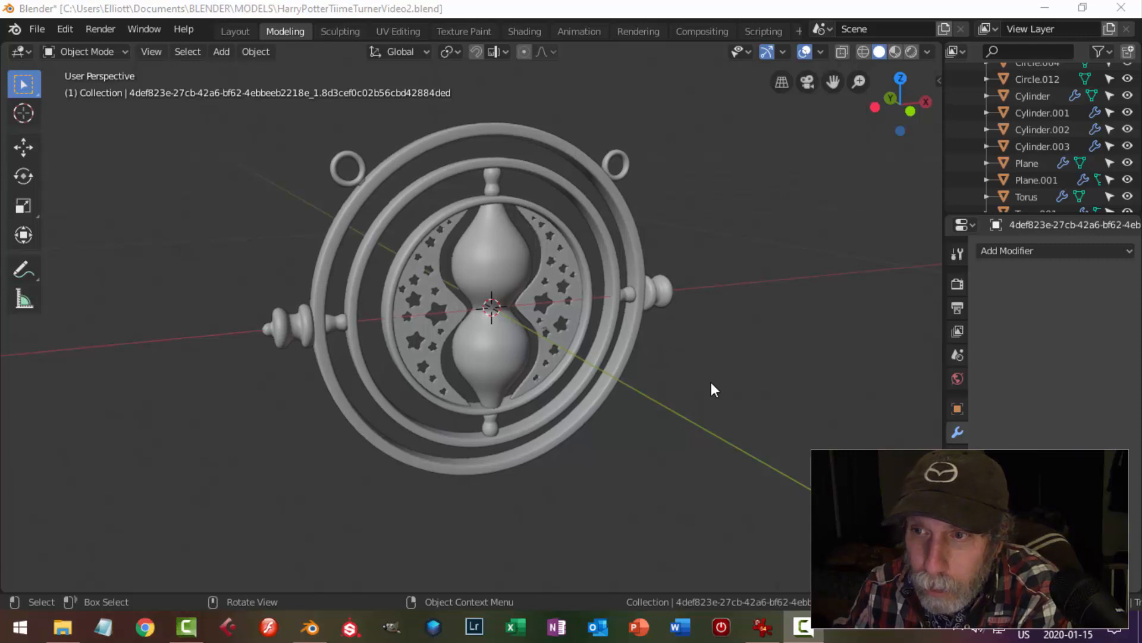
Isolate the right-hand crescent plate with star cutouts by hiding all other objects, and frame it in the view
middle_drag(702, 382, 612, 323)
click(566, 296)
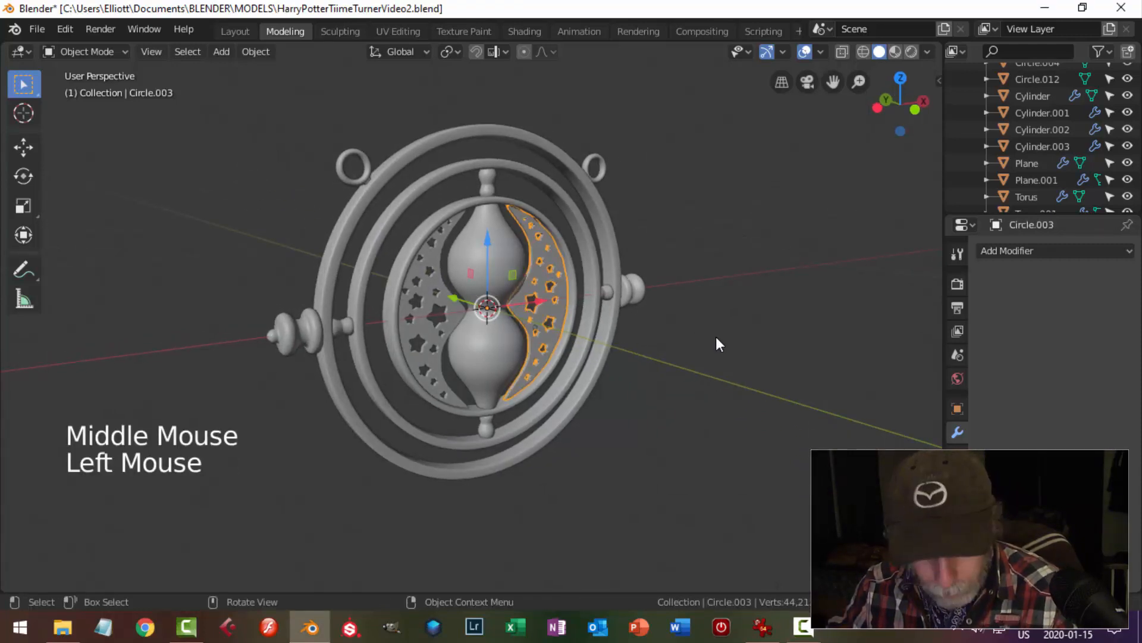
middle_drag(627, 321, 642, 355)
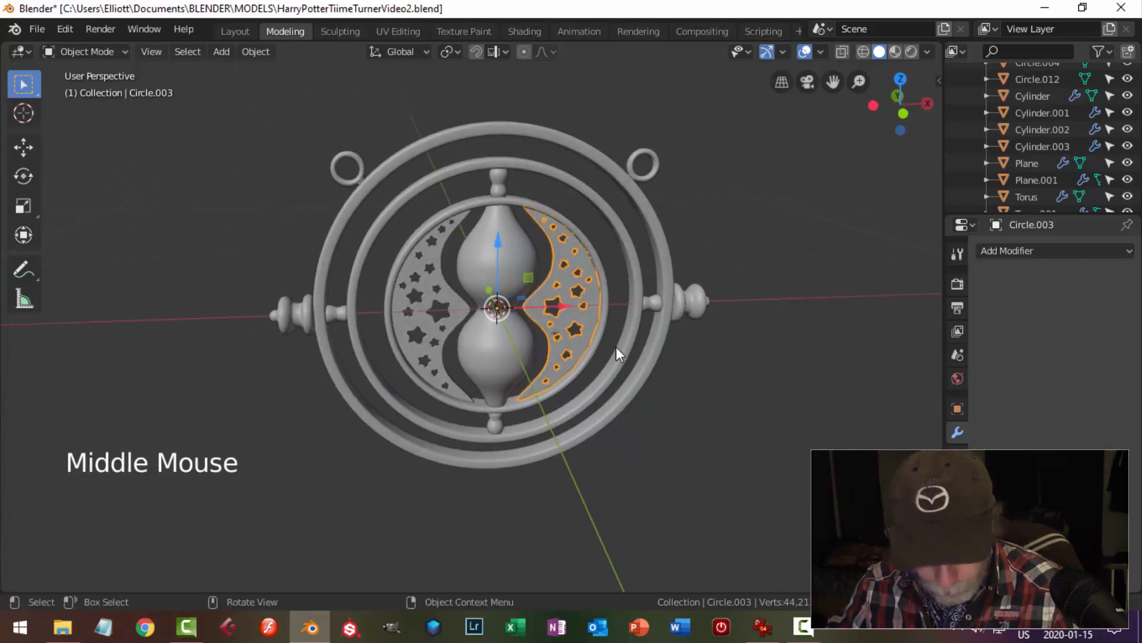
key(shift+h)
middle_drag(591, 348, 656, 348)
scroll(624, 349, up, 2)
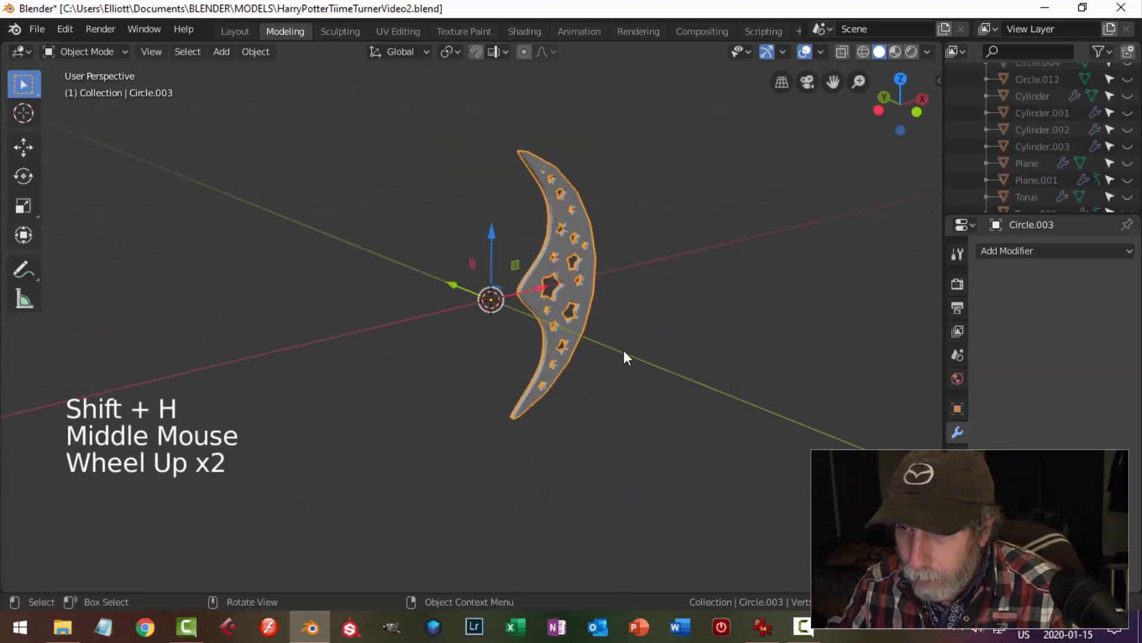
key(KP_Decimal)
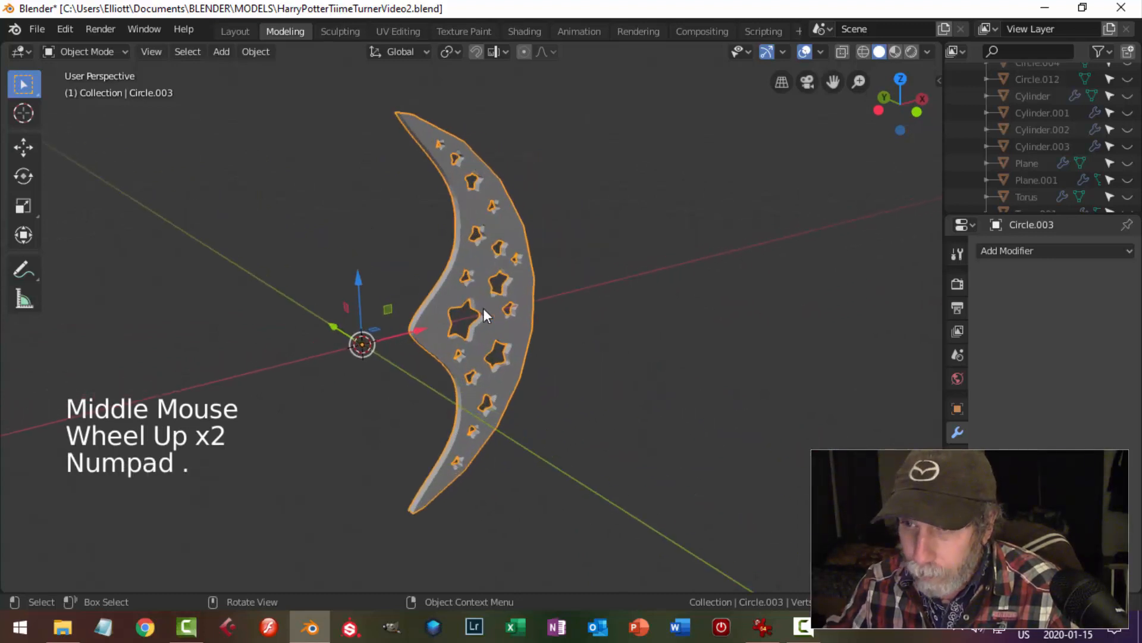
Select the full loop of rim faces around the crescent's outline in face editing mode
scroll(484, 307, up, 2)
key(Tab)
middle_drag(484, 307, 505, 280)
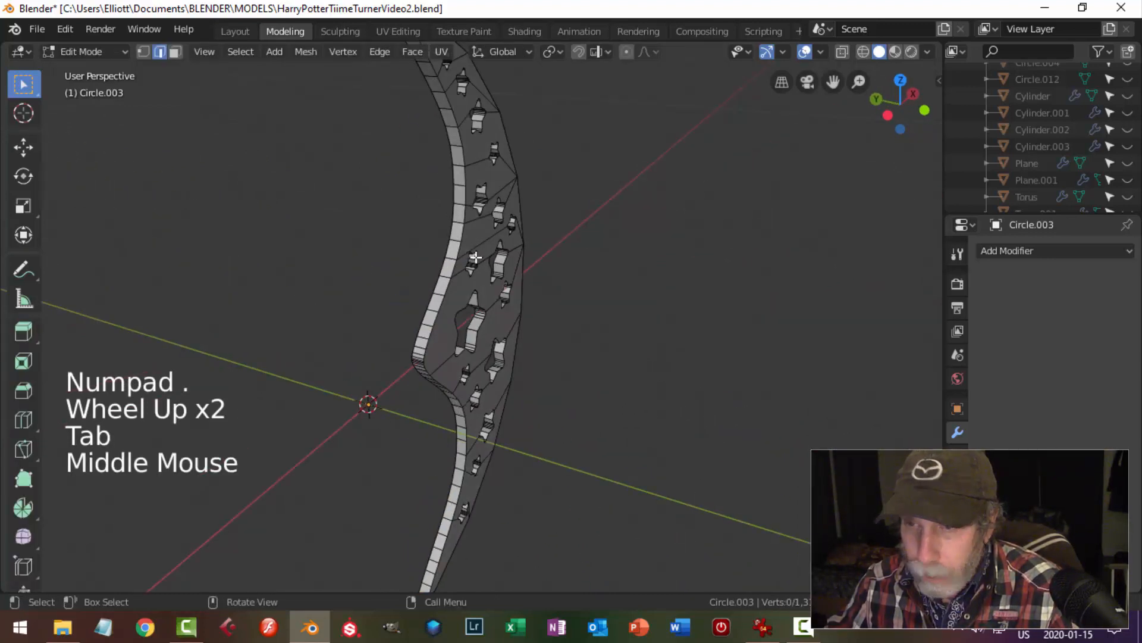
key(3)
alt+shift+click(458, 223)
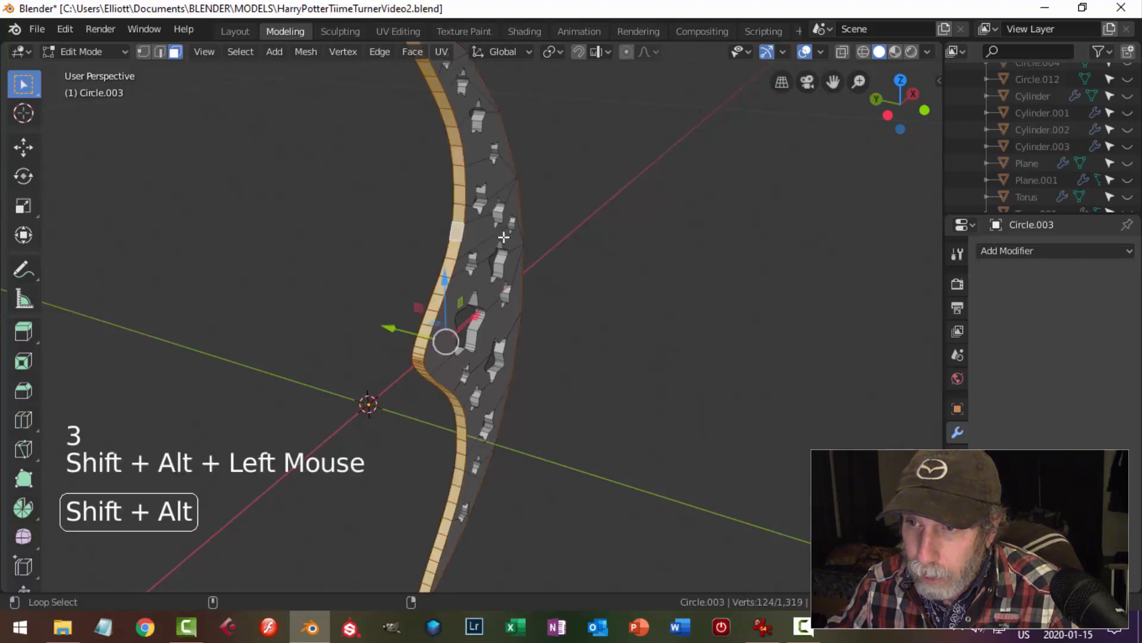
Deselect the rim faces along the crescent's convex outer edge, keeping only those along the wavy inner edge selected
middle_drag(571, 268, 533, 300)
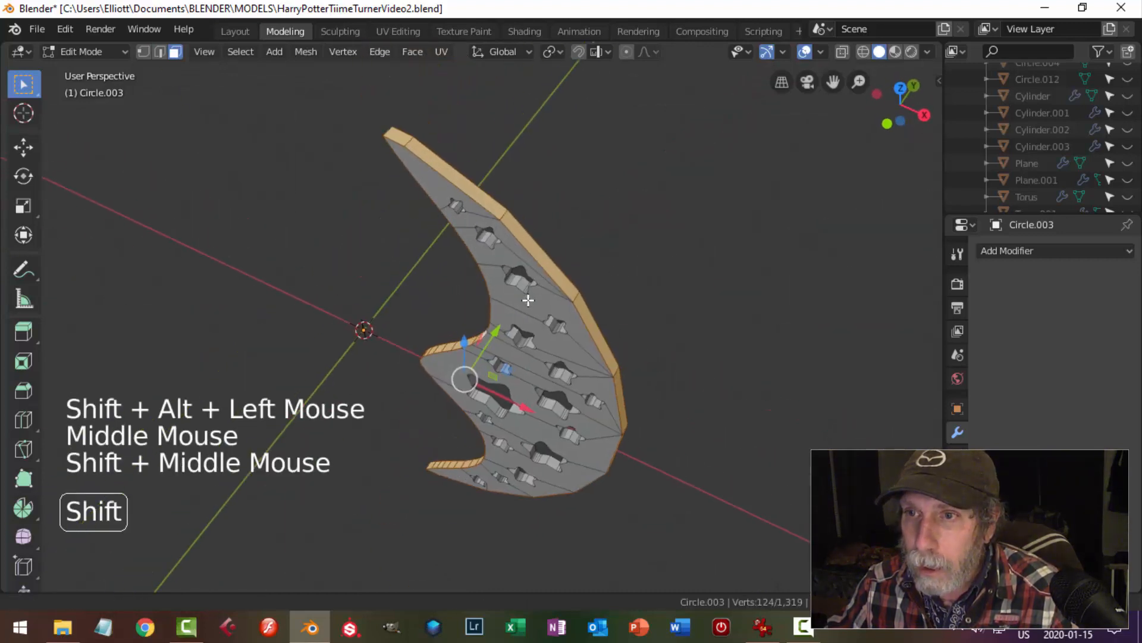
shift+click(420, 146)
shift+click(426, 161)
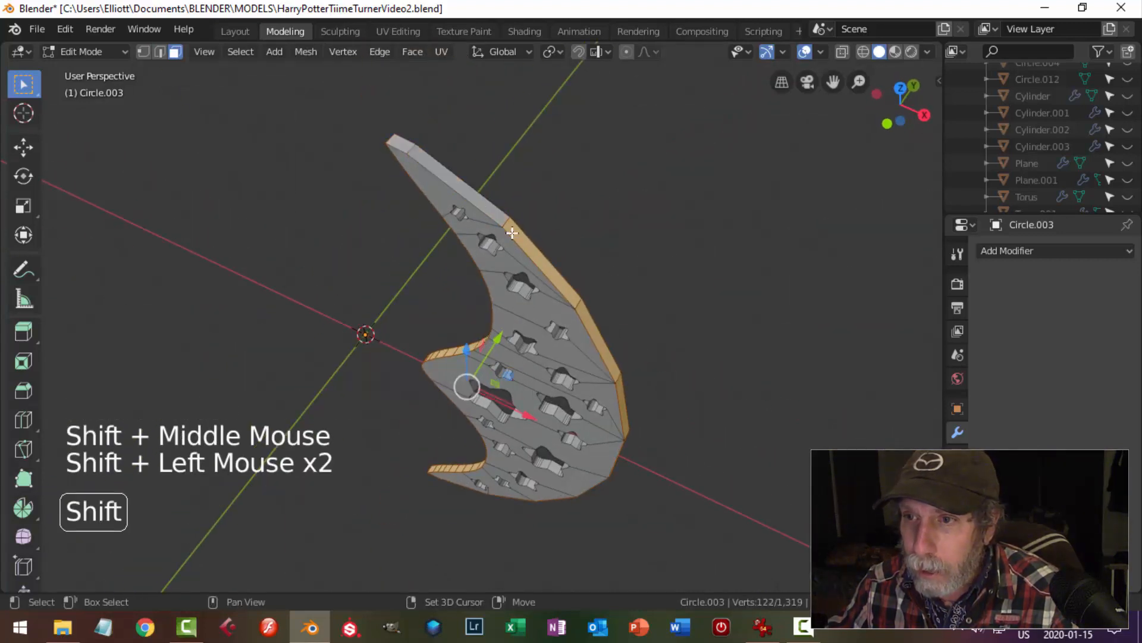
shift+click(595, 333)
middle_drag(681, 415, 591, 268)
shift+click(591, 268)
shift+middle_drag(611, 348, 620, 301)
shift+click(586, 366)
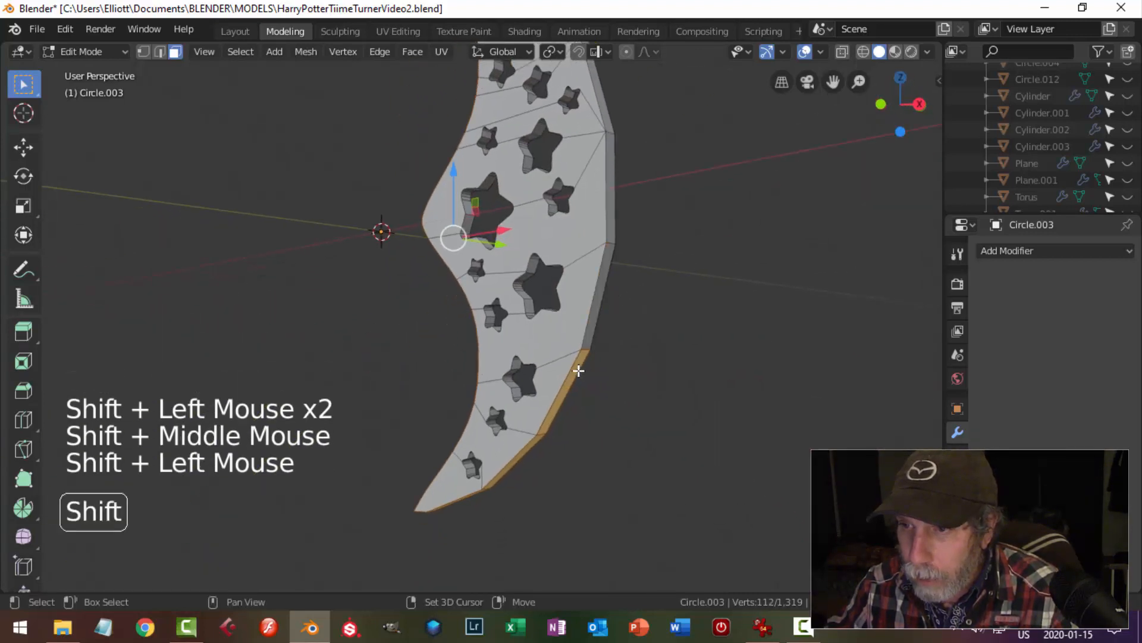
shift+click(579, 371)
middle_drag(607, 408, 597, 359)
shift+click(565, 380)
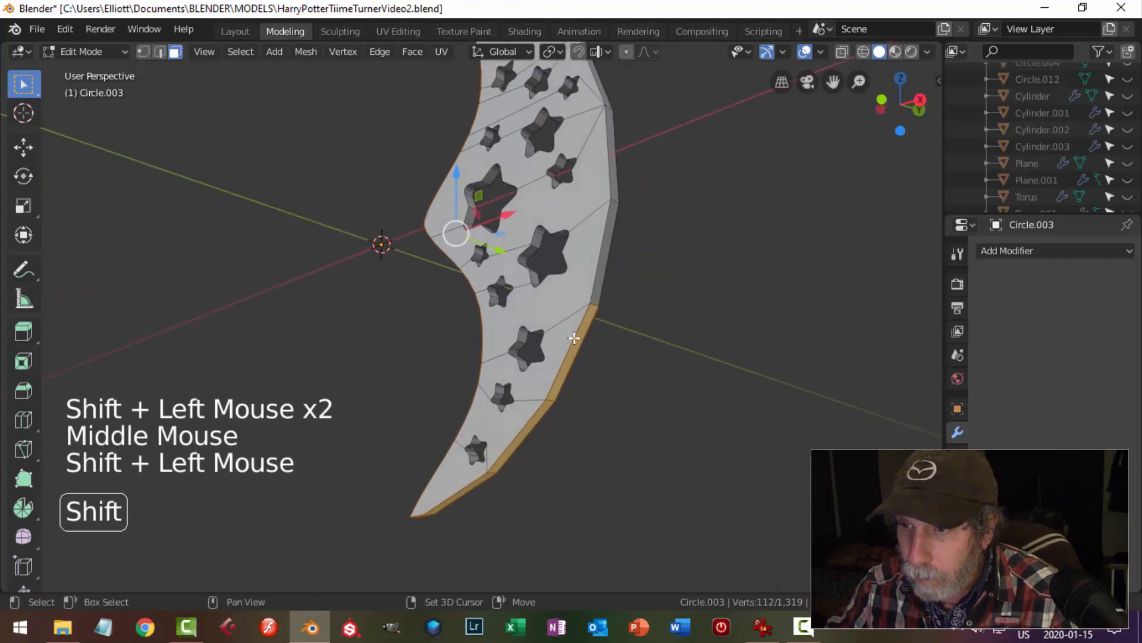
key(ctrl+z)
shift+click(562, 400)
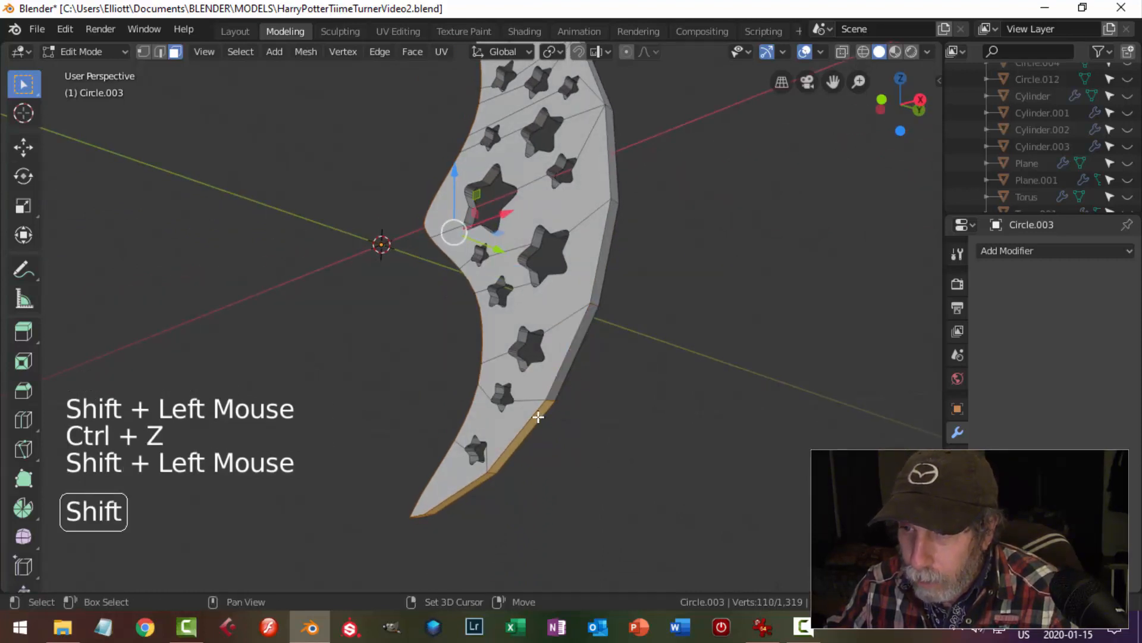
shift+click(538, 417)
middle_drag(568, 441, 601, 405)
shift+click(511, 425)
middle_drag(521, 475, 643, 357)
shift+click(466, 444)
Duplicate the selected inner-edge faces in place and separate the copy into its own object
key(shift+d)
right_click(644, 360)
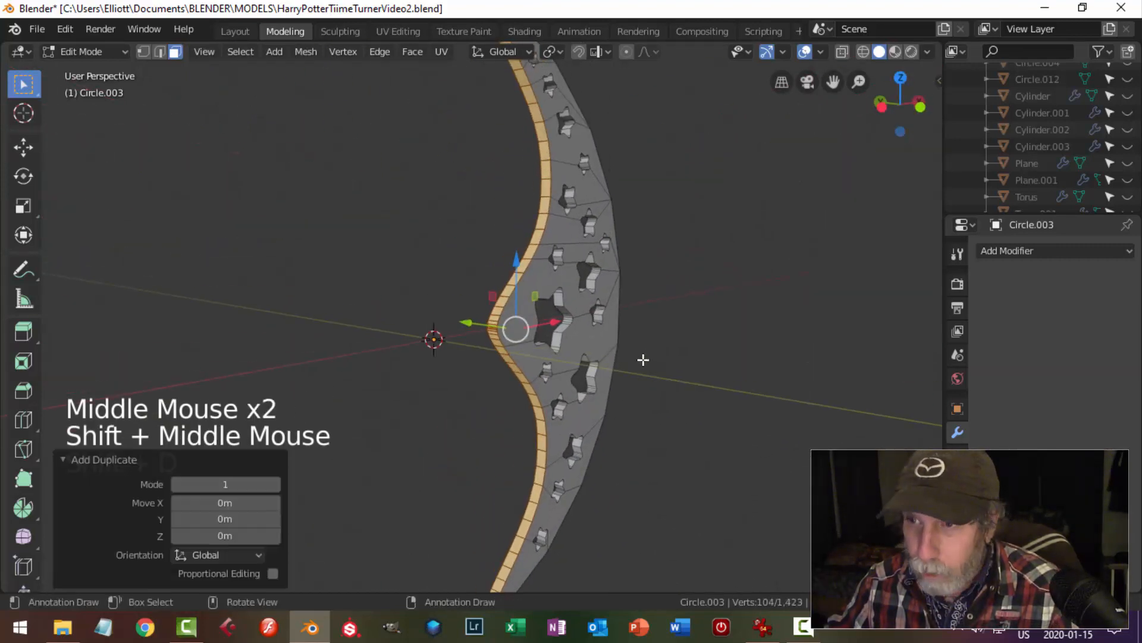
key(p)
click(643, 359)
key(Tab)
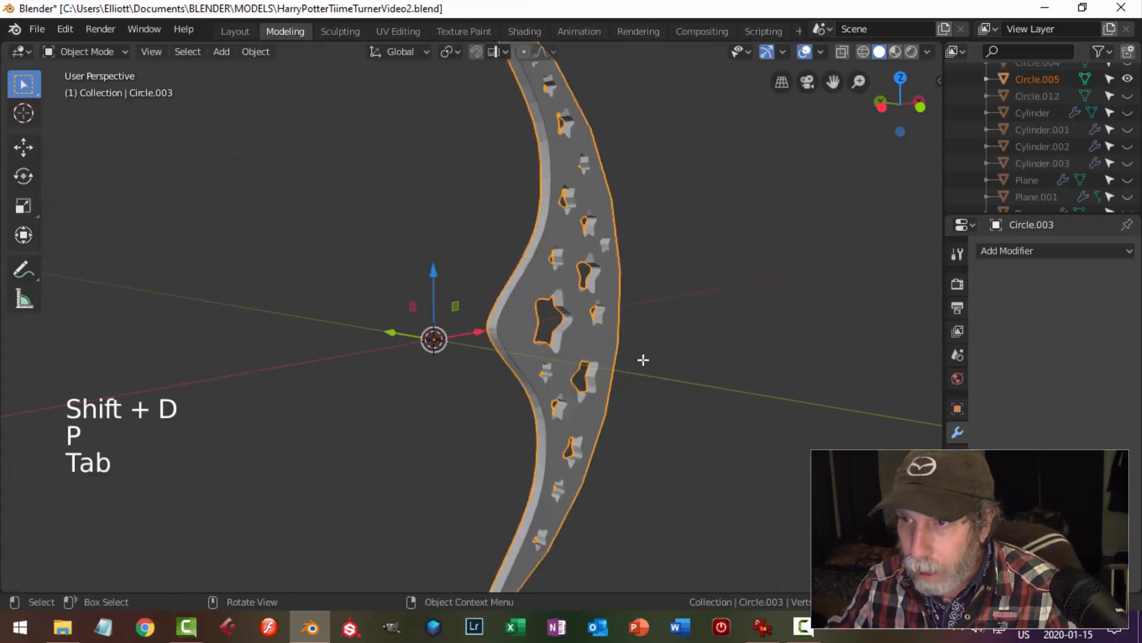
Select only the separated inner-edge strip and set its origin to its geometry
click(654, 275)
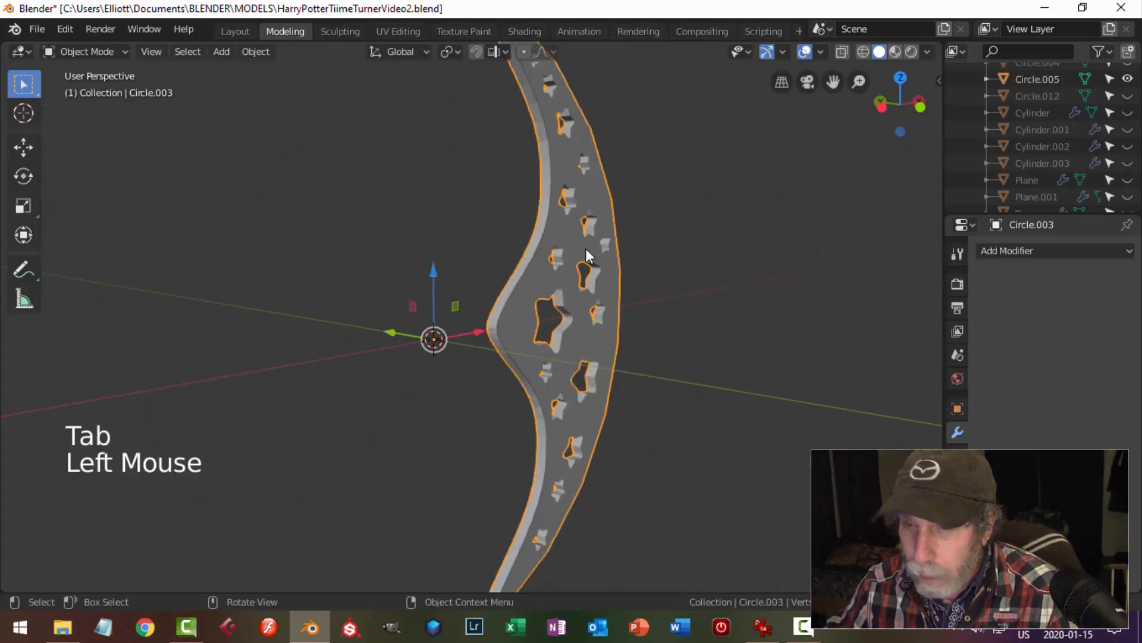
click(545, 216)
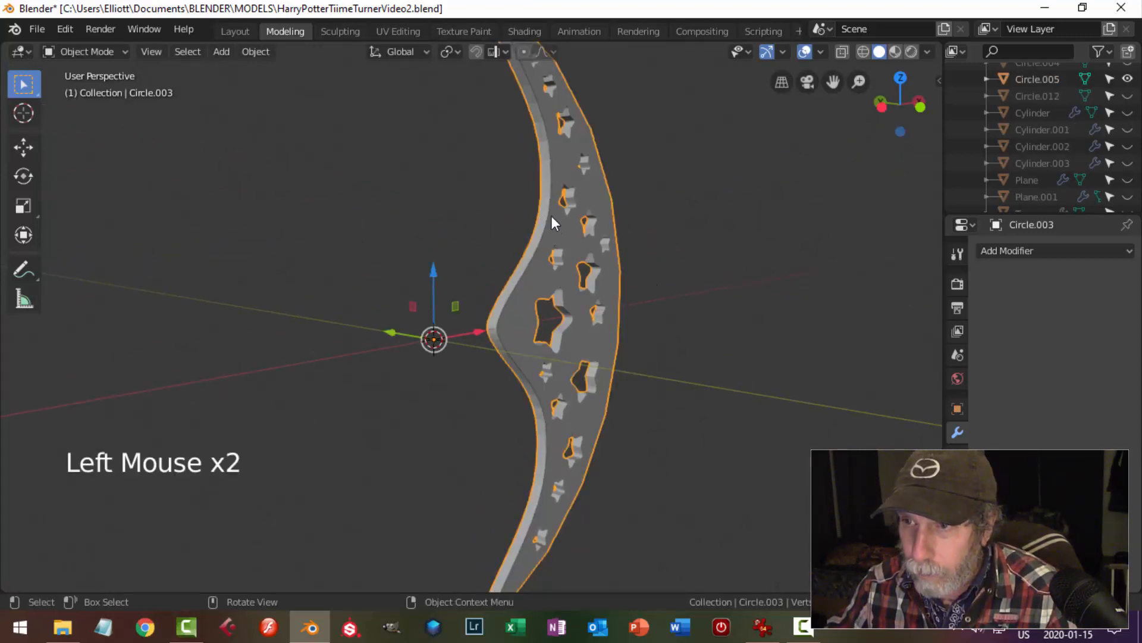
key(alt+a)
click(623, 230)
middle_drag(623, 231, 652, 270)
scroll(653, 276, down, 2)
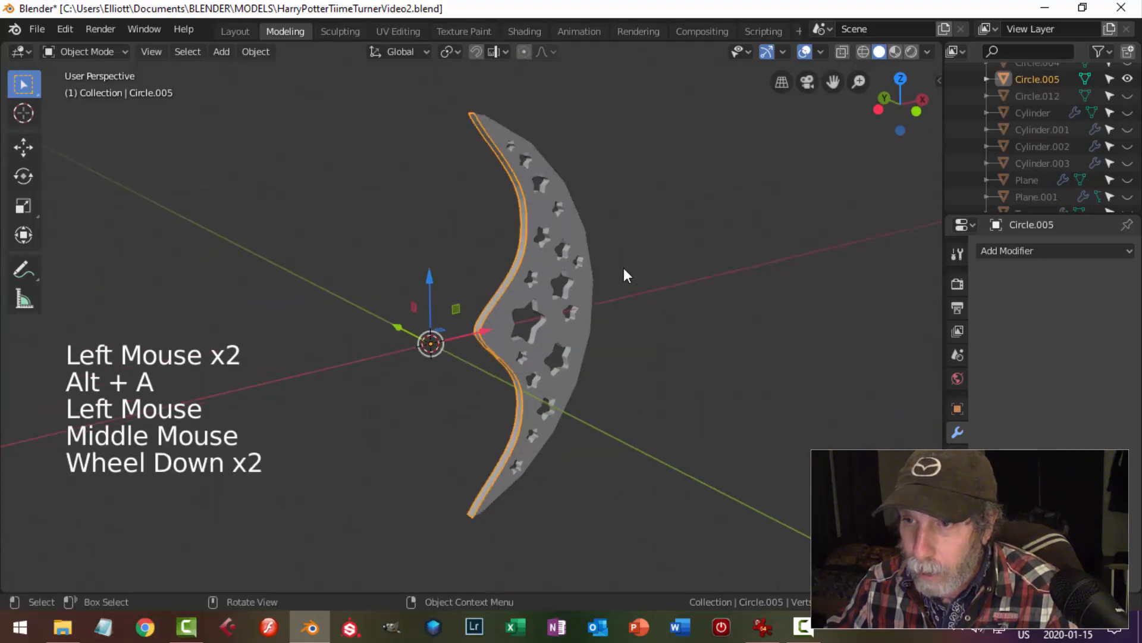
click(262, 52)
mouse_move(305, 90)
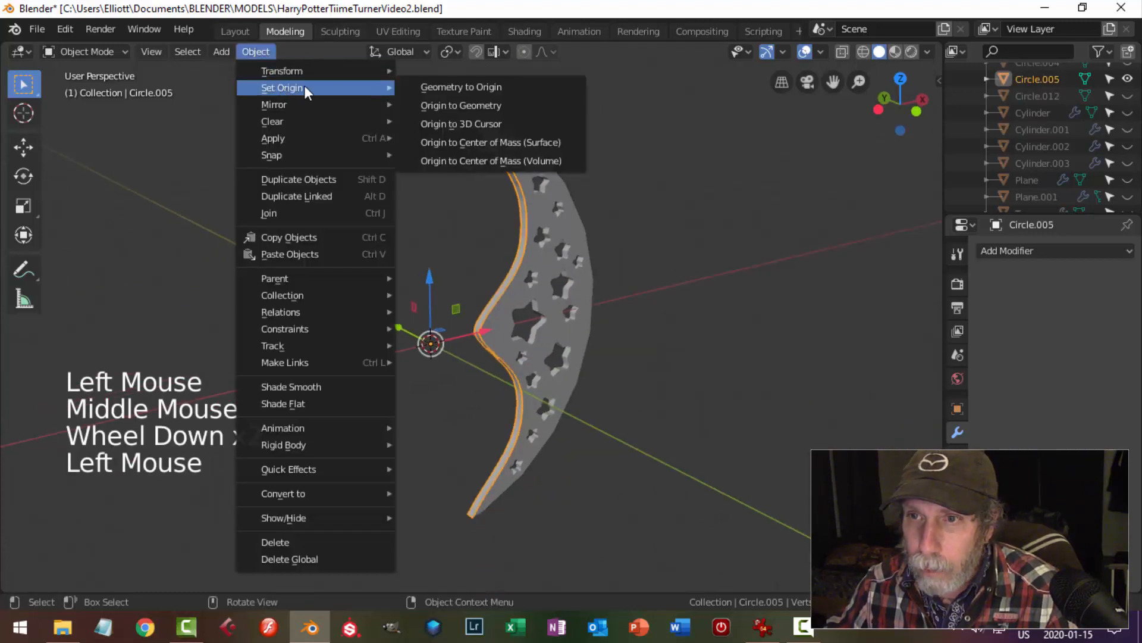
click(429, 106)
Widen the whole strip along Y by a factor of about 1.7, and refine it with a further Y scale of 1.033
middle_drag(640, 248, 651, 274)
key(Tab)
key(a)
key(ctrl+KP_3)
scroll(676, 252, up, 2)
scroll(658, 304, down, 1)
scroll(654, 274, up, 1)
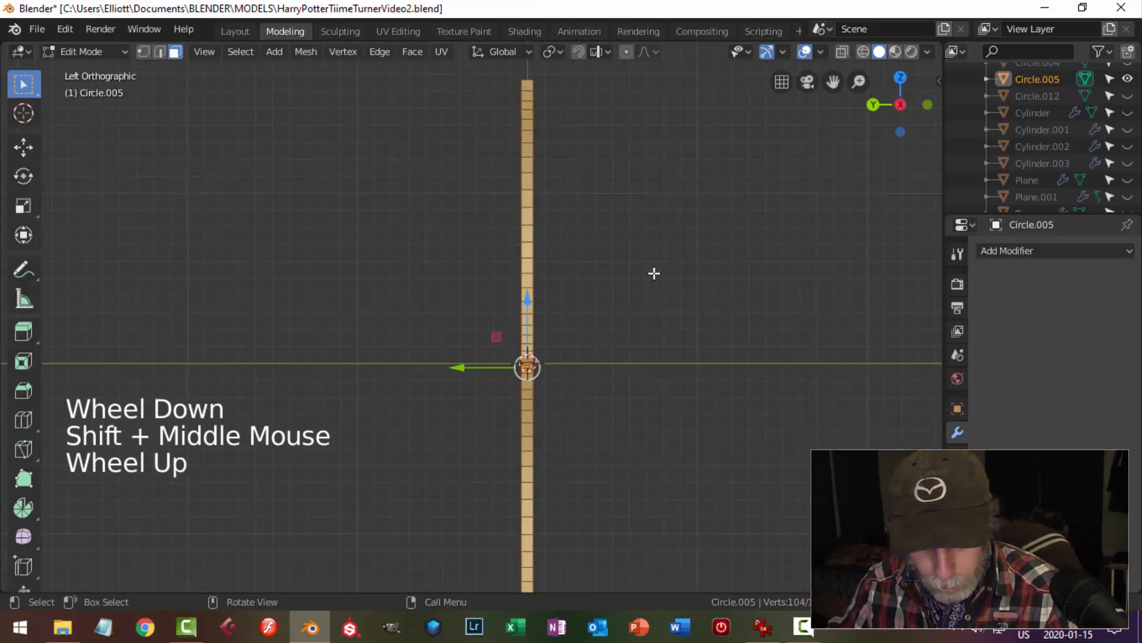
key(s)
key(y)
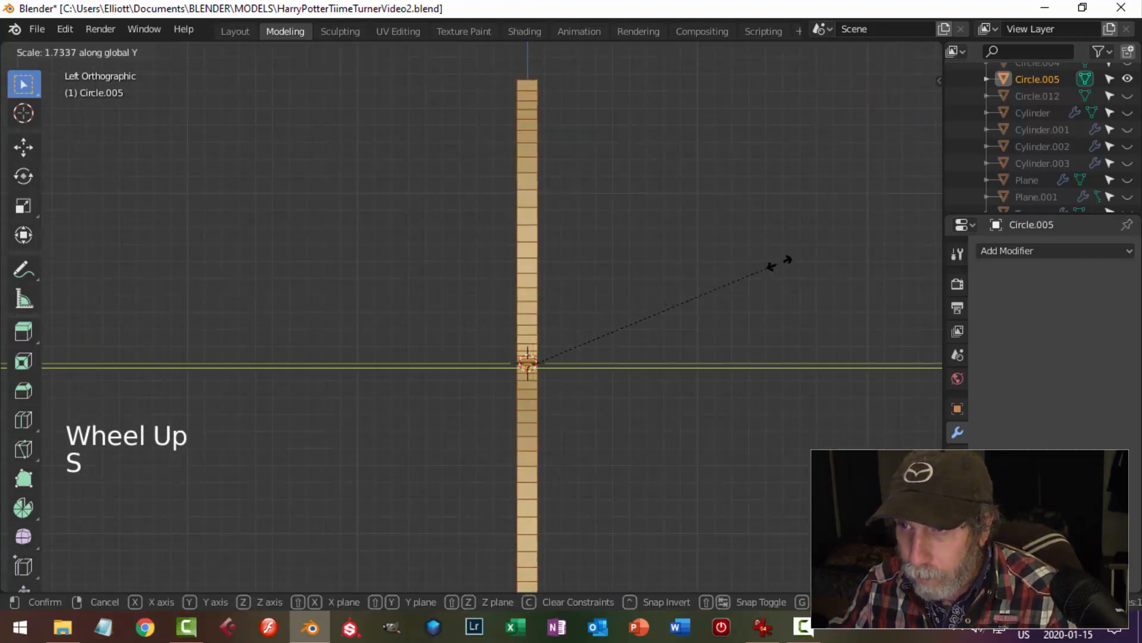
click(791, 260)
middle_drag(732, 232, 693, 311)
key(s)
click(674, 258)
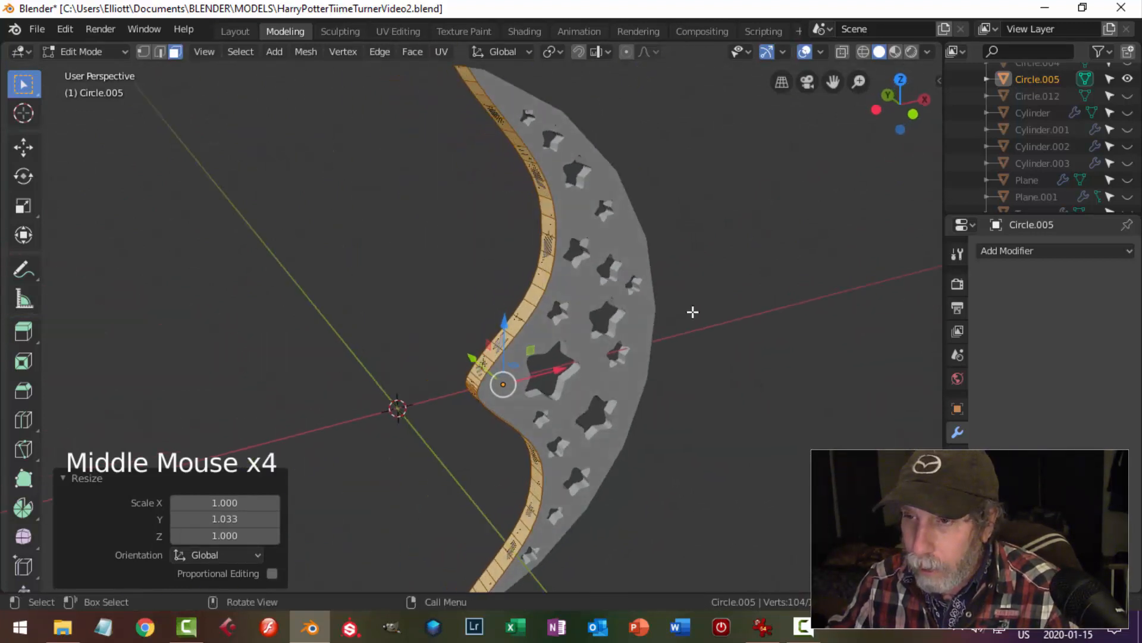
Extrude the strip's faces along their normals with a Shrink/Fatten offset of about -0.00486 m
key(e)
key(alt+s)
key(shift)
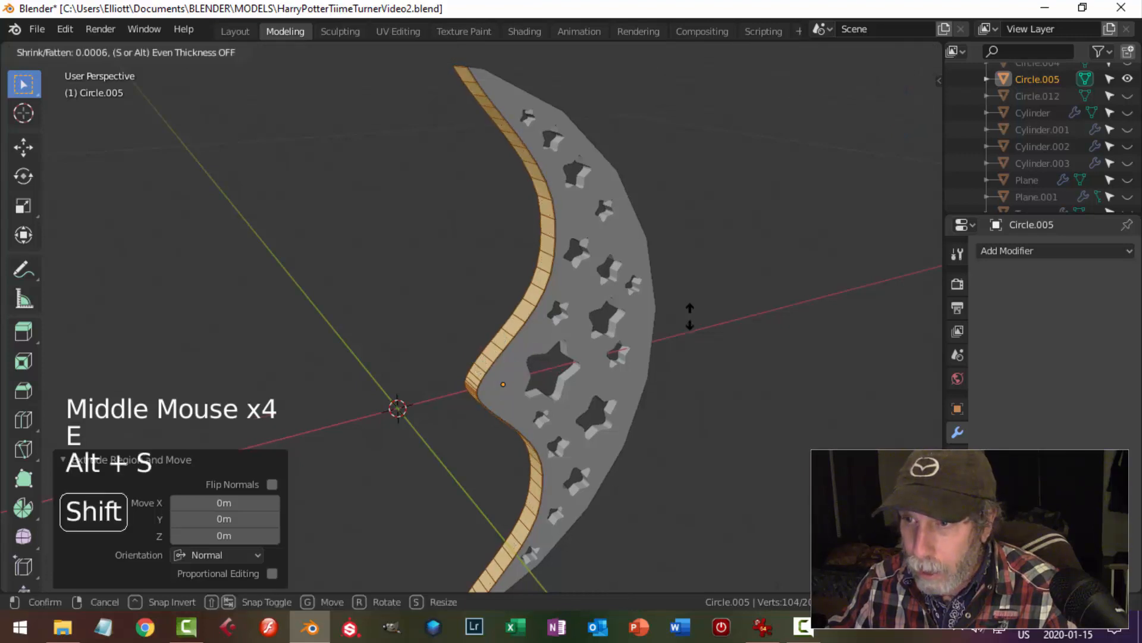
click(690, 353)
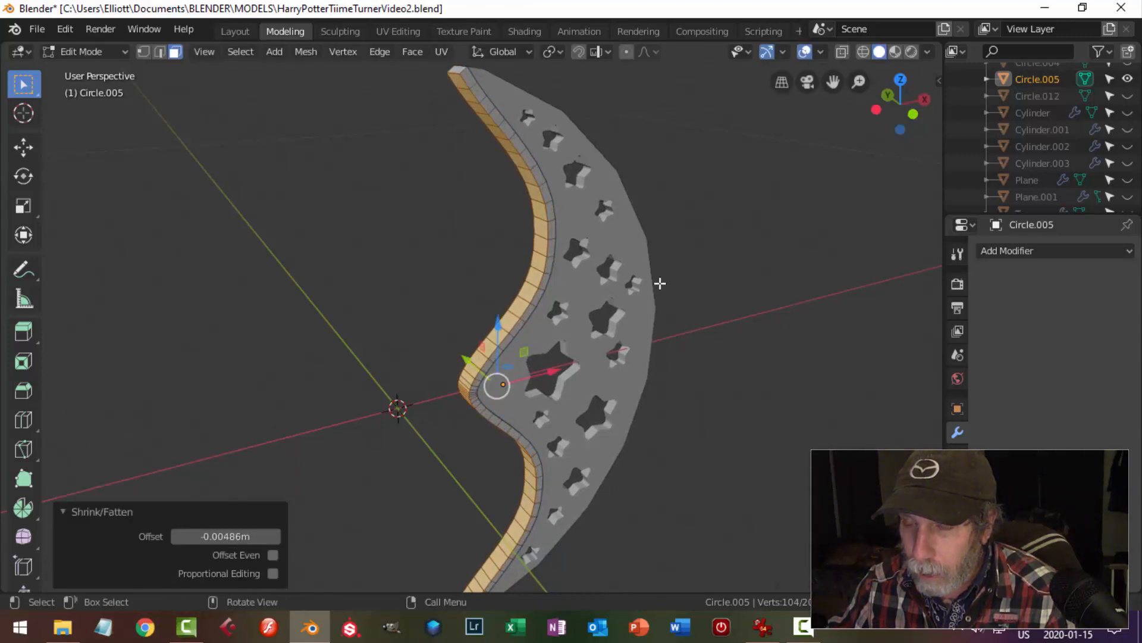
Deselect the strip's mesh, add a level 2 Subdivision Surface to the object and return to editing its mesh
key(alt+a)
middle_drag(663, 283, 639, 285)
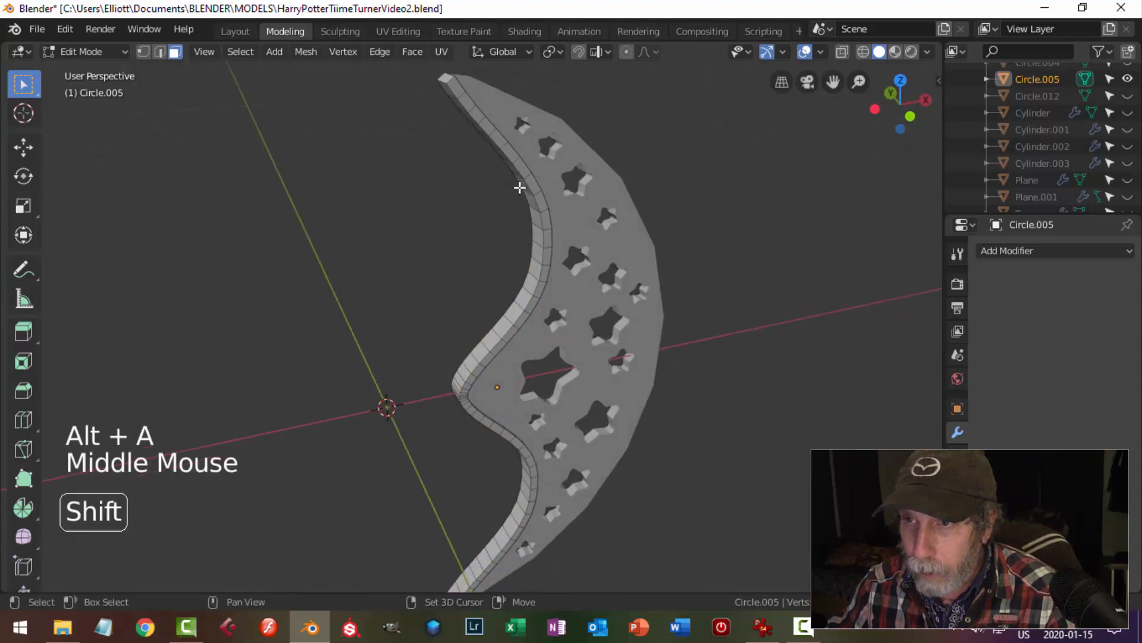
shift+middle_drag(519, 187, 604, 212)
key(Tab)
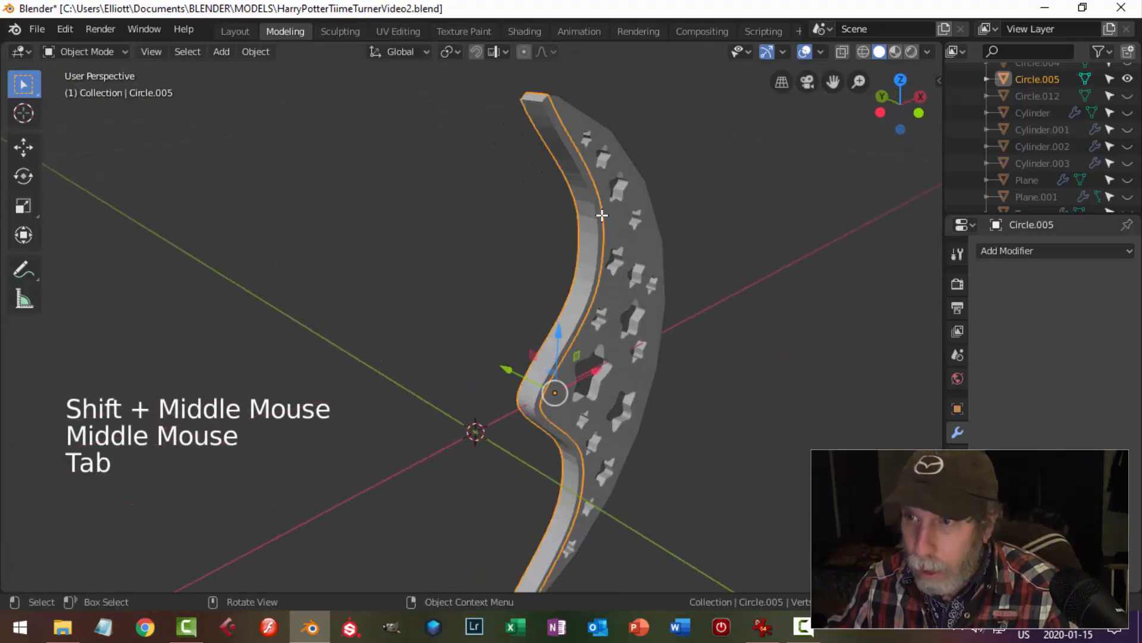
key(ctrl+2)
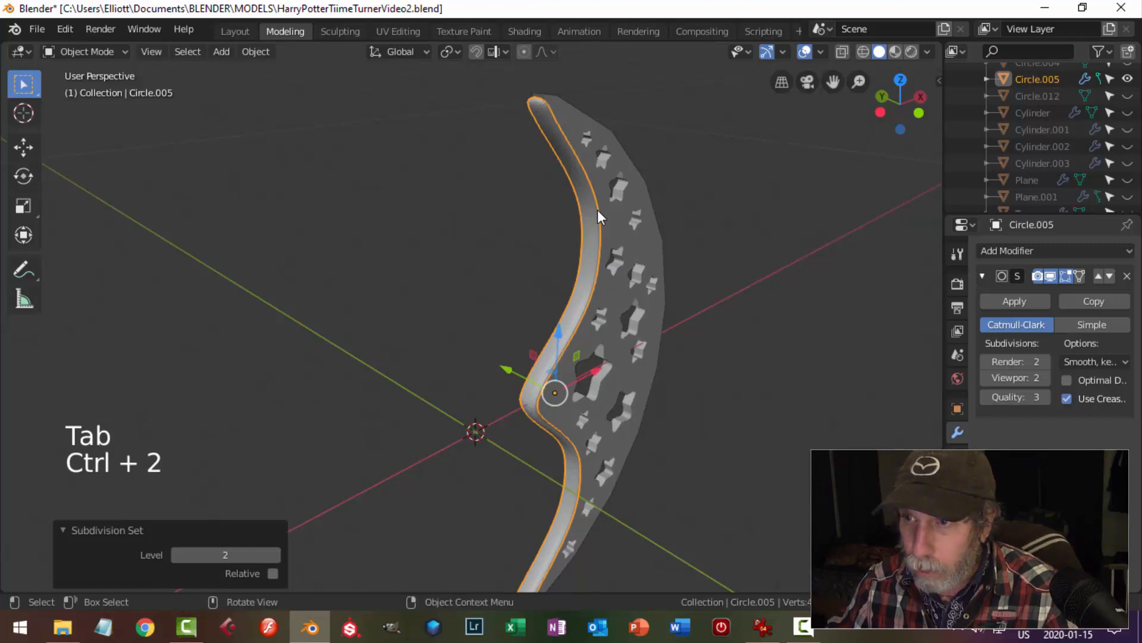
key(Tab)
middle_drag(590, 202, 688, 178)
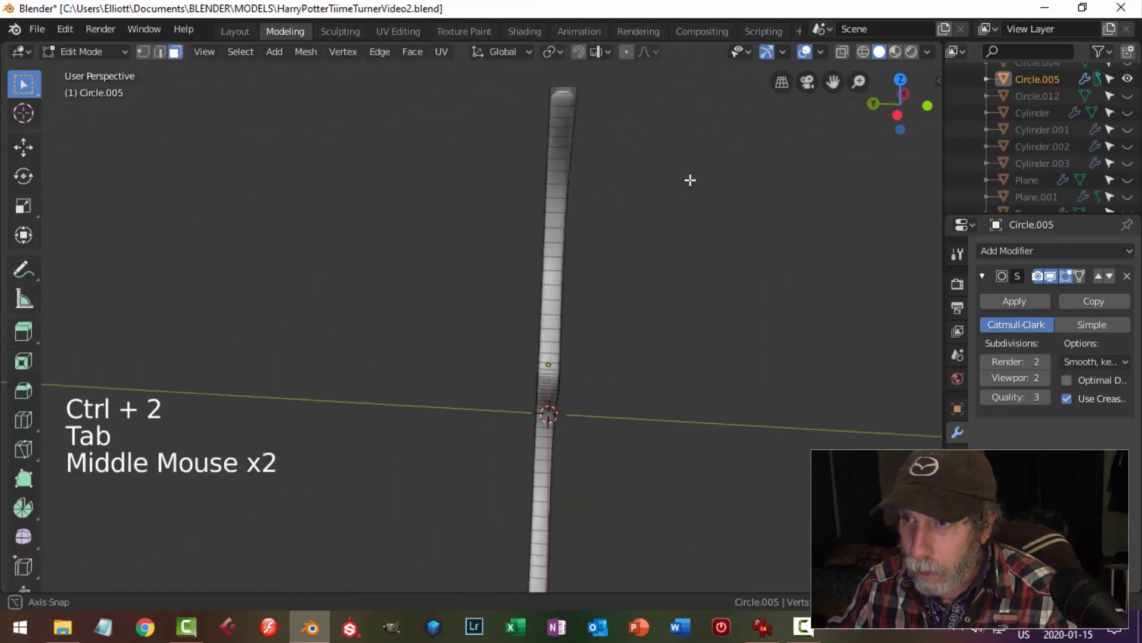
Try two lengthwise loop cuts along the strip's inner face with a Z scale, and undo them
key(ctrl+r)
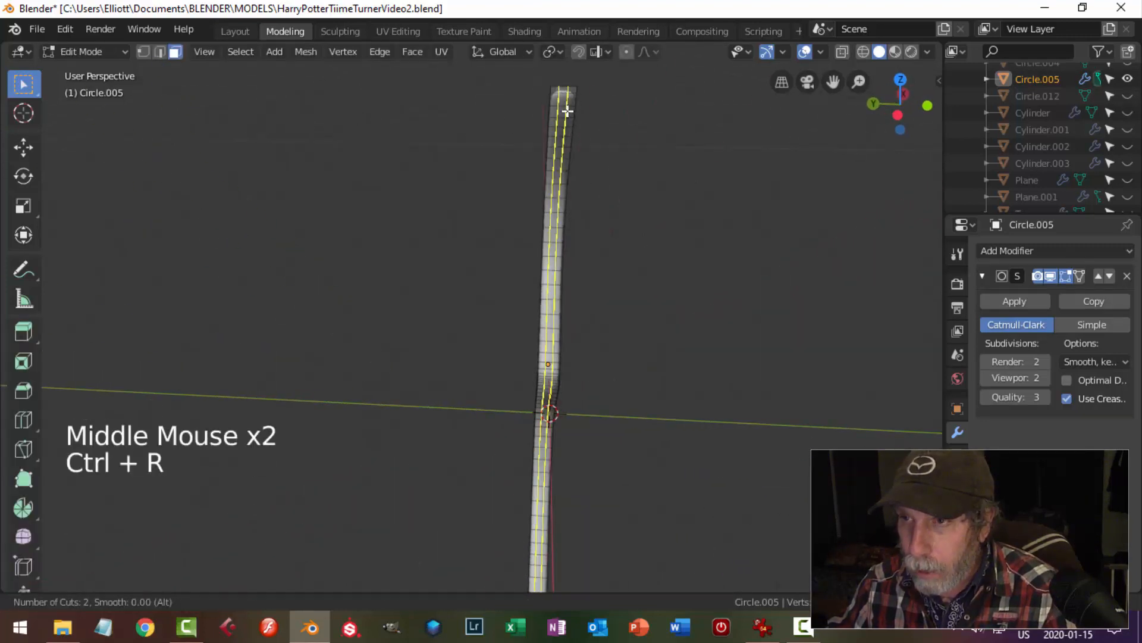
click(566, 107)
right_click(632, 138)
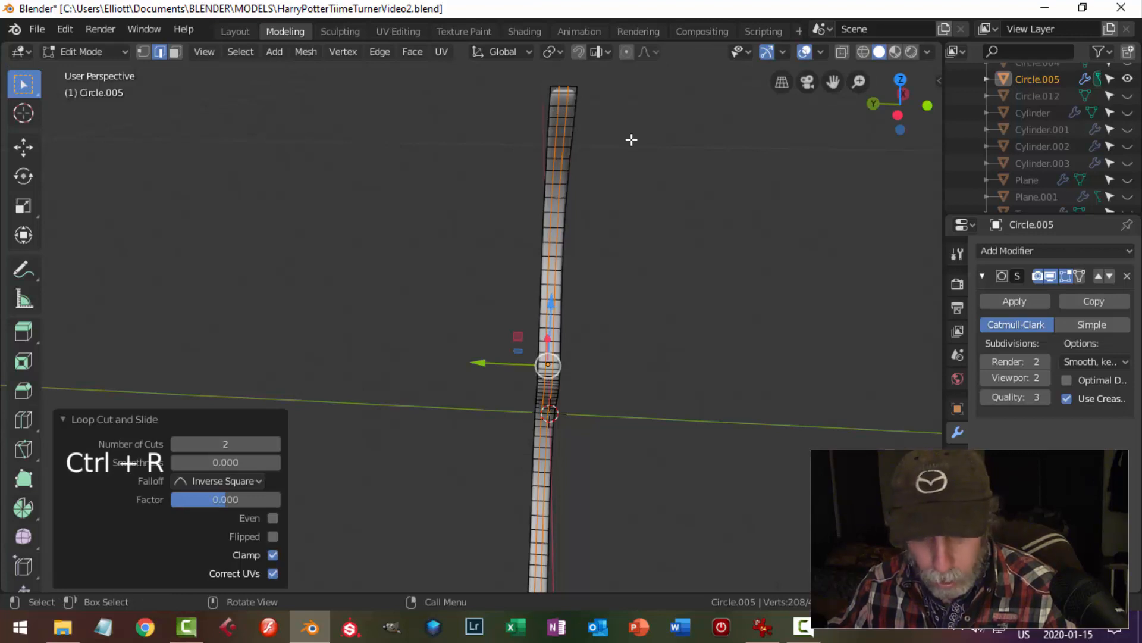
key(s)
key(z)
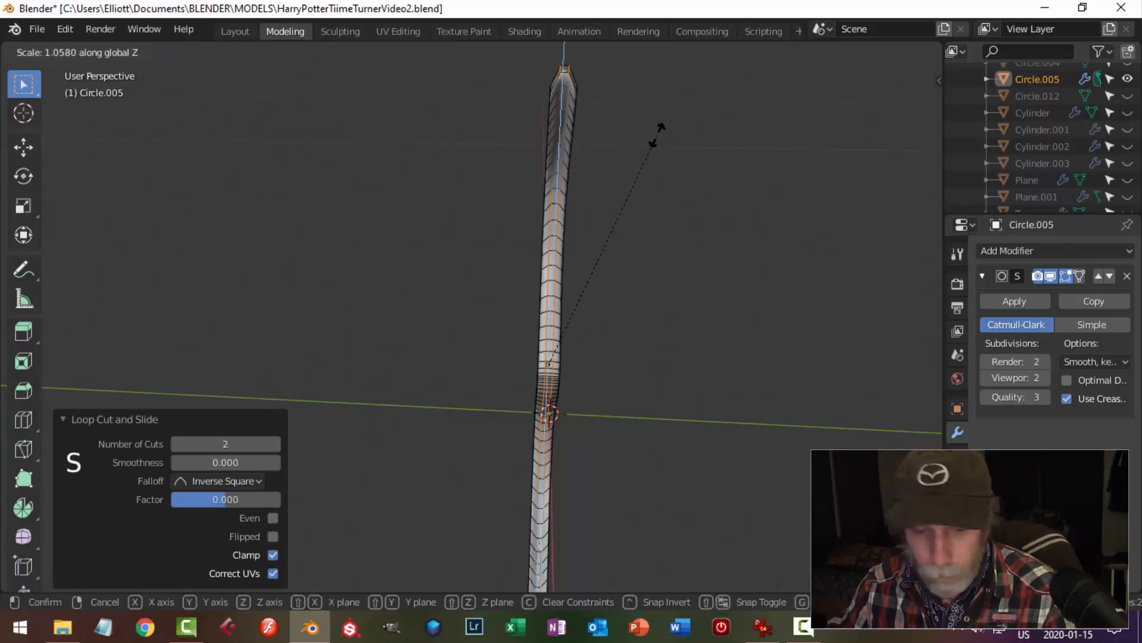
right_click(654, 143)
middle_drag(653, 158, 622, 159)
key(ctrl+z)
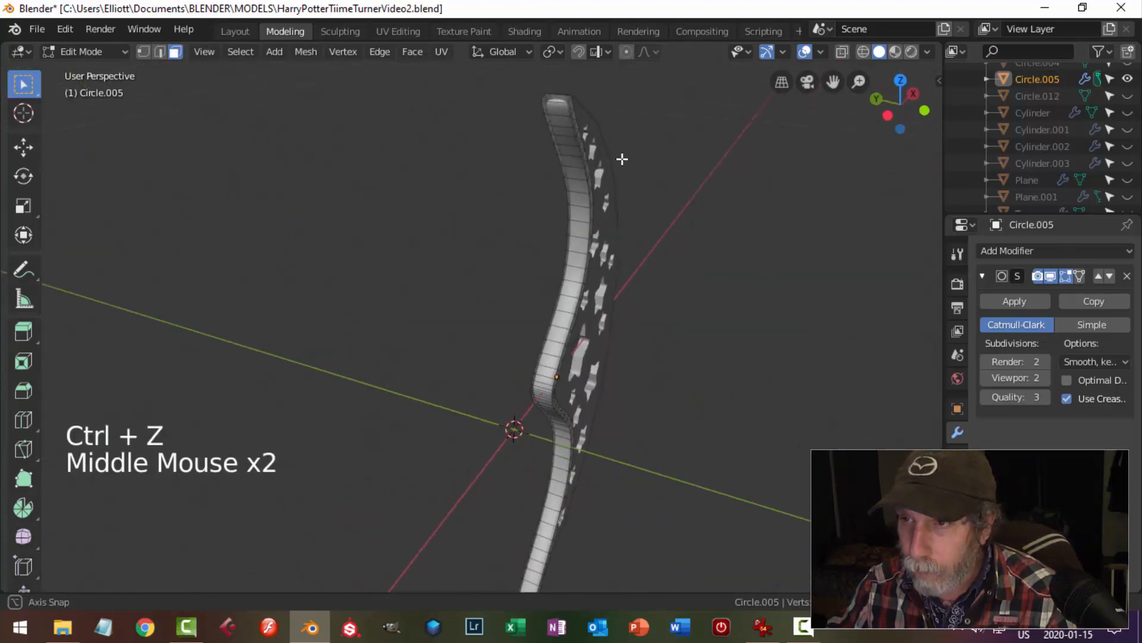
Add two lengthwise loop cuts to the strip's inner face, slid toward opposite edges at factors of about -0.611 and 0.559
key(ctrl+r)
click(558, 112)
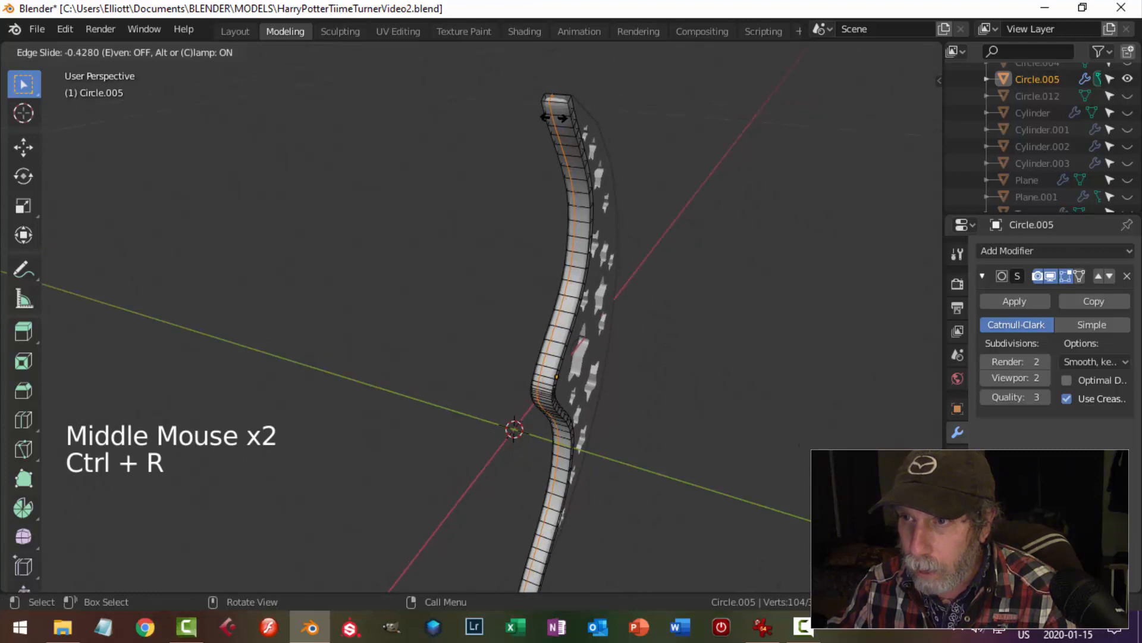
click(551, 117)
key(ctrl+r)
click(557, 117)
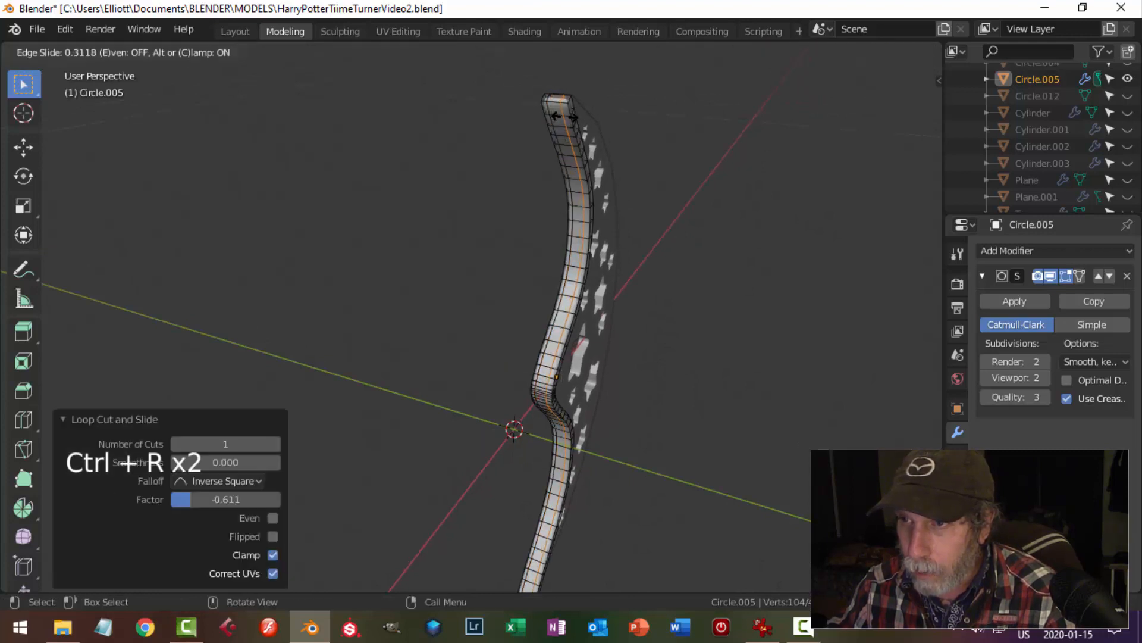
click(568, 119)
Add two lengthwise loop cuts to the strip's front face, slid toward opposite edges at factors of about -0.600 and 0.525
middle_drag(567, 118, 503, 140)
scroll(499, 153, up, 2)
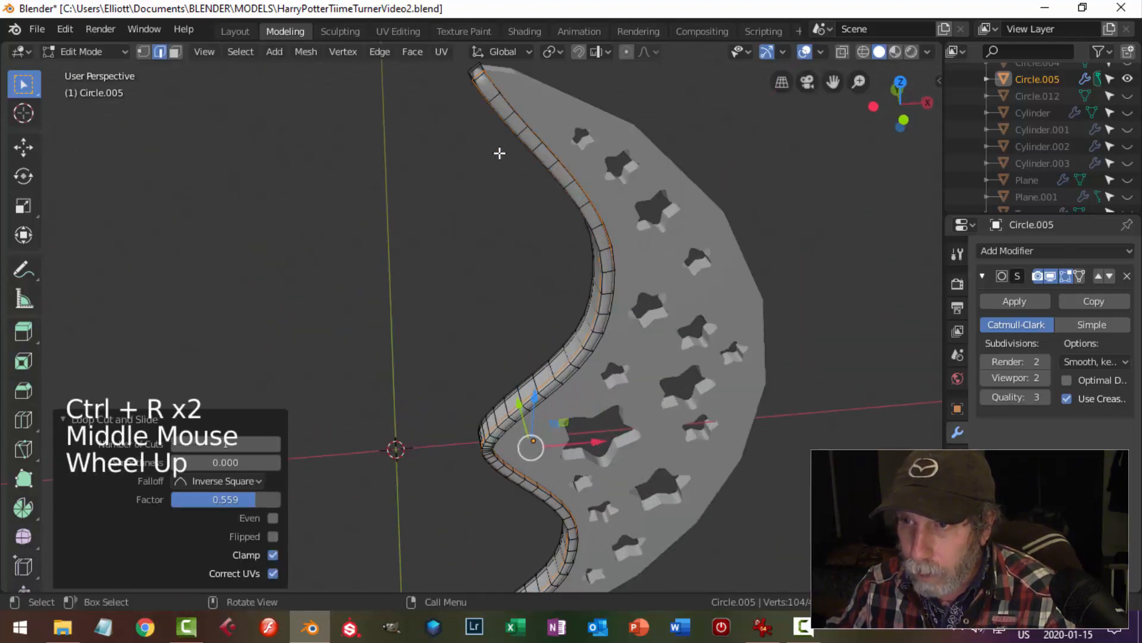
key(ctrl+r)
click(494, 99)
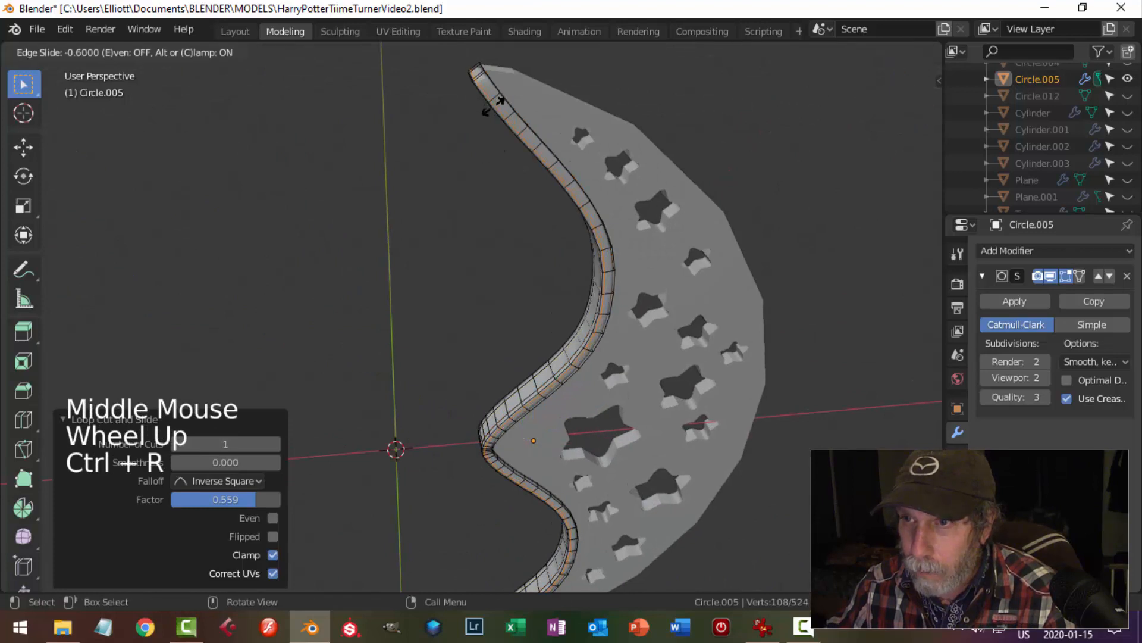
click(492, 105)
key(ctrl+r)
click(498, 90)
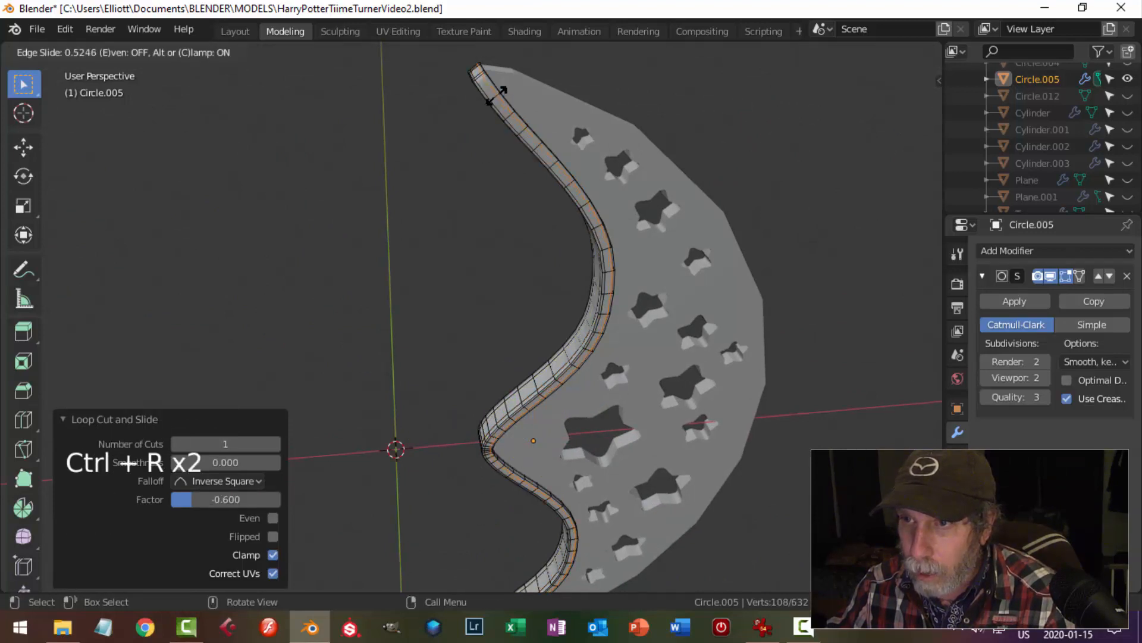
click(496, 95)
Add a crosswise loop cut close to each end of the strip, with a factor of about -0.787 at the upper end, and finish mesh editing
key(ctrl+r)
click(484, 88)
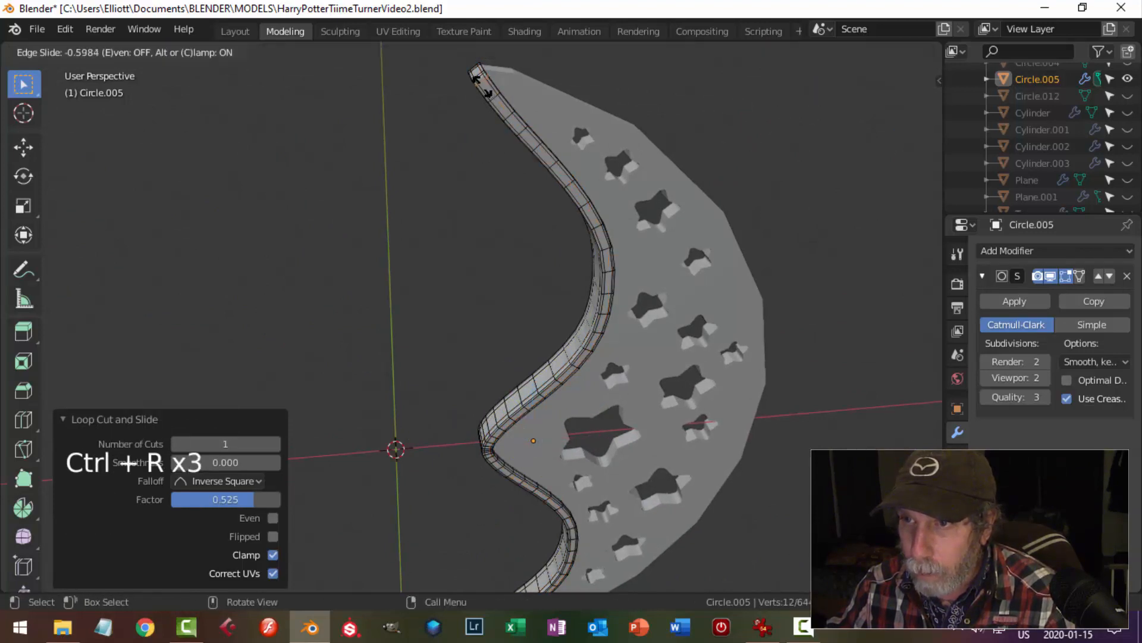
click(482, 84)
scroll(589, 226, down, 3)
shift+middle_drag(610, 248, 627, 76)
scroll(595, 324, up, 2)
middle_drag(594, 323, 587, 156)
scroll(593, 266, up, 2)
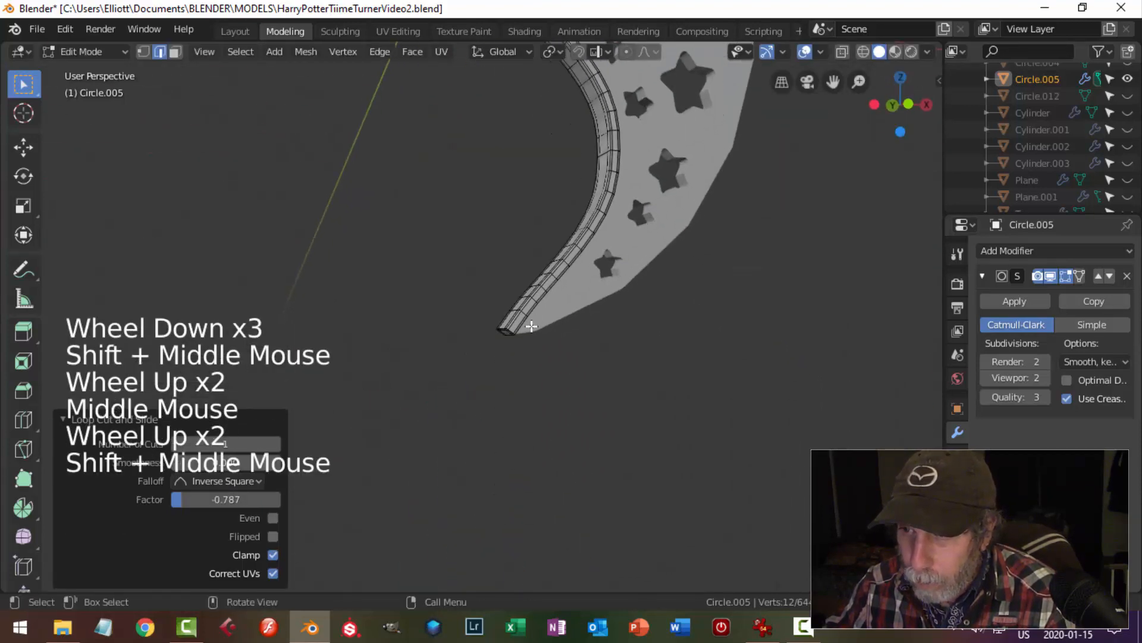
scroll(529, 328, up, 1)
key(ctrl+r)
click(527, 325)
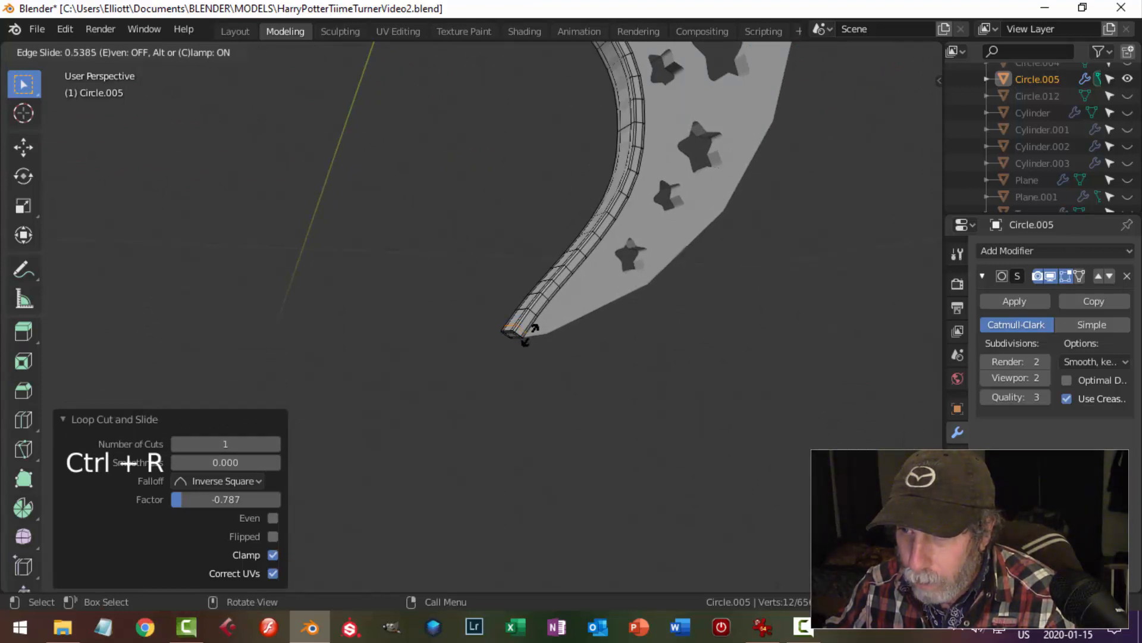
click(529, 334)
key(Tab)
key(alt+a)
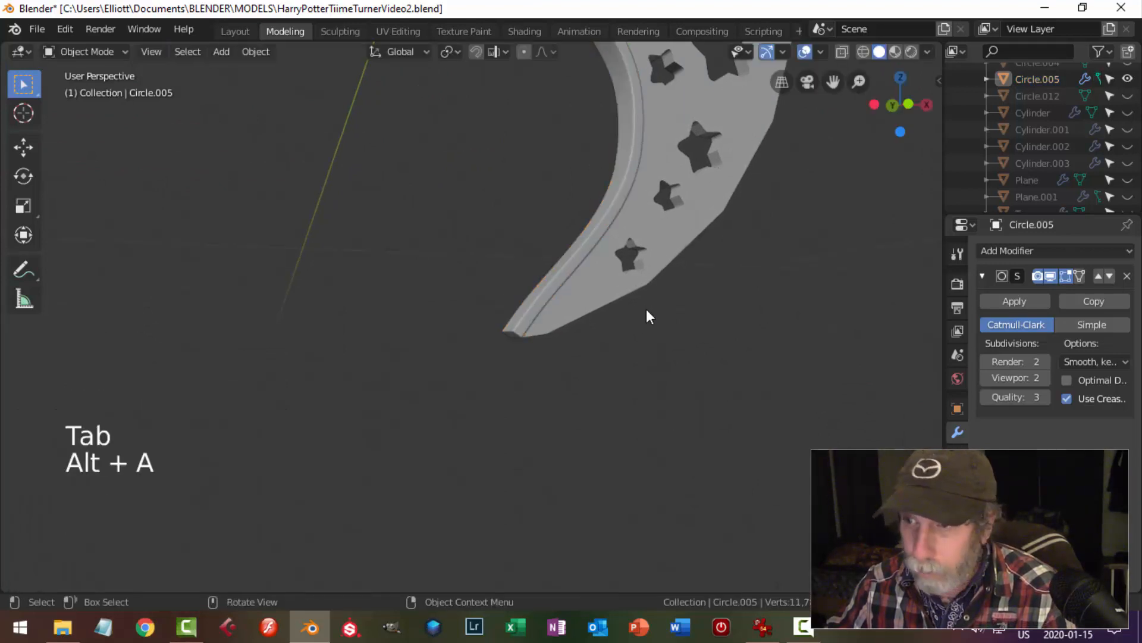
Reveal all hidden objects of the model and clear the selection
scroll(647, 309, down, 4)
scroll(647, 244, down, 1)
middle_drag(647, 244, 616, 282)
scroll(583, 258, down, 3)
key(alt+h)
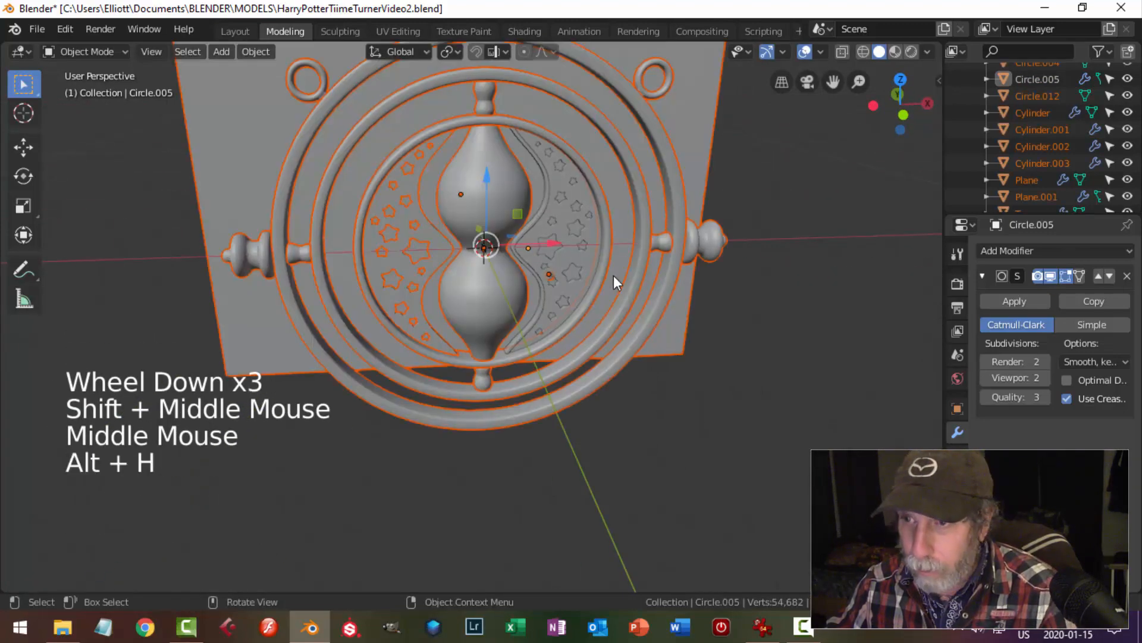
key(alt+a)
scroll(566, 241, up, 2)
mouse_move(566, 241)
middle_down()
mouse_move(524, 216)
mouse_move(552, 244)
middle_up()
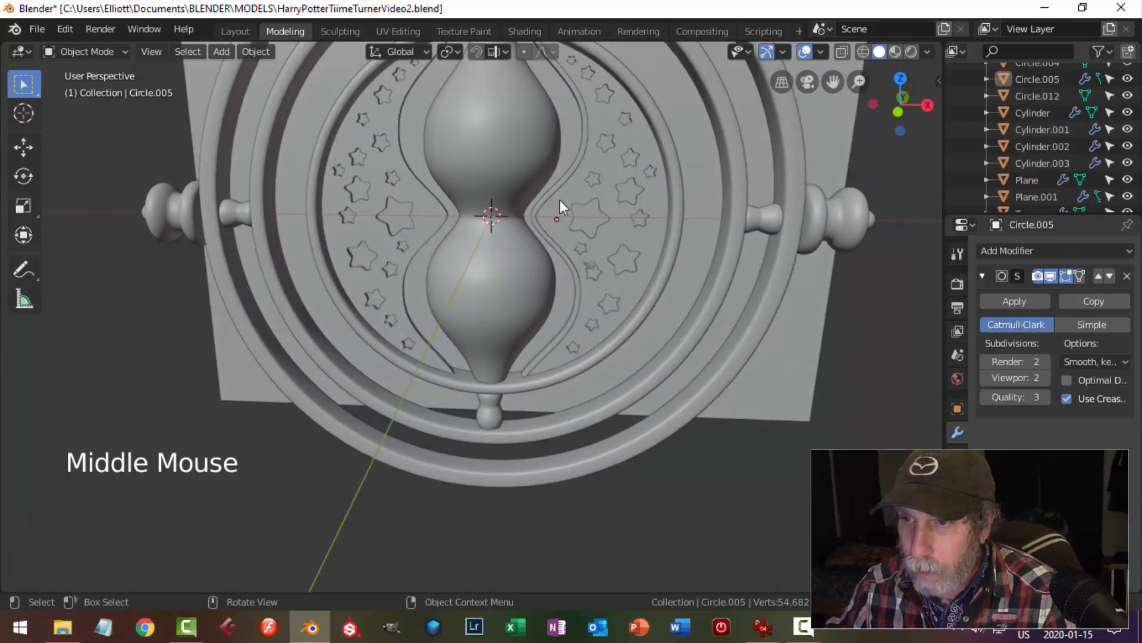
Select the trim strip in front view and set its origin to the 3D cursor
key(KP_1)
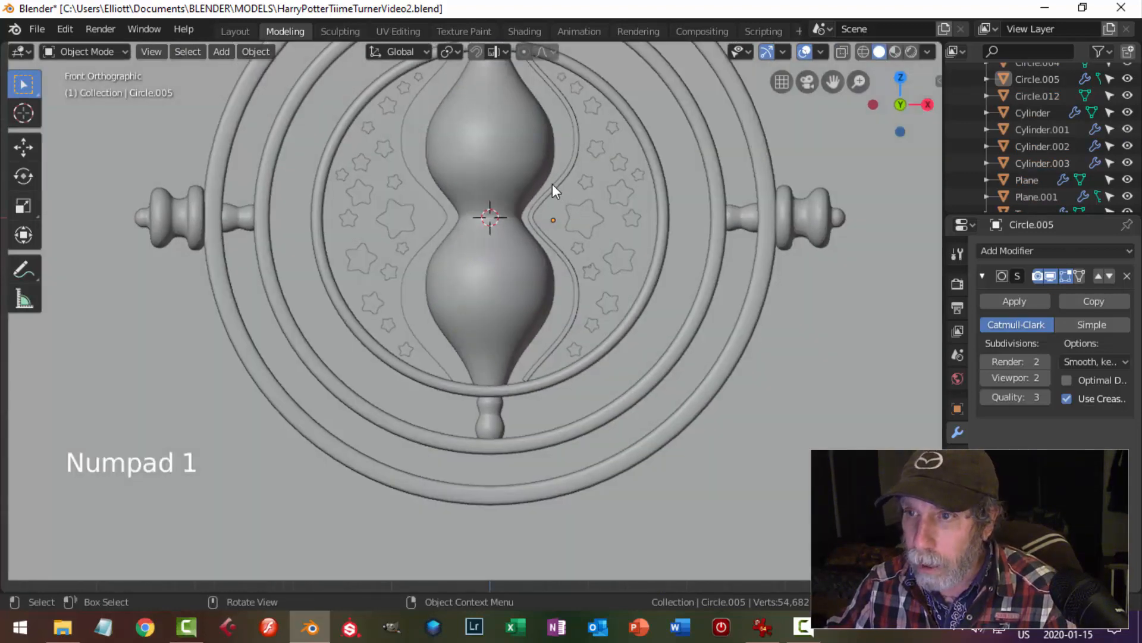
click(552, 189)
shift+middle_drag(553, 225, 470, 195)
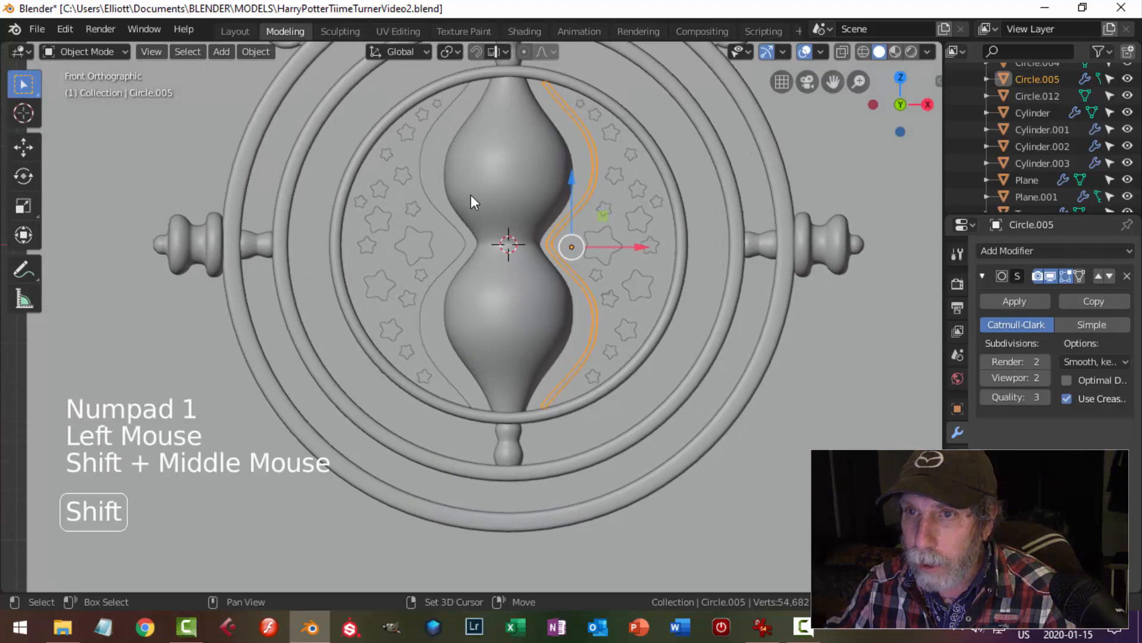
click(262, 51)
mouse_move(273, 82)
click(456, 121)
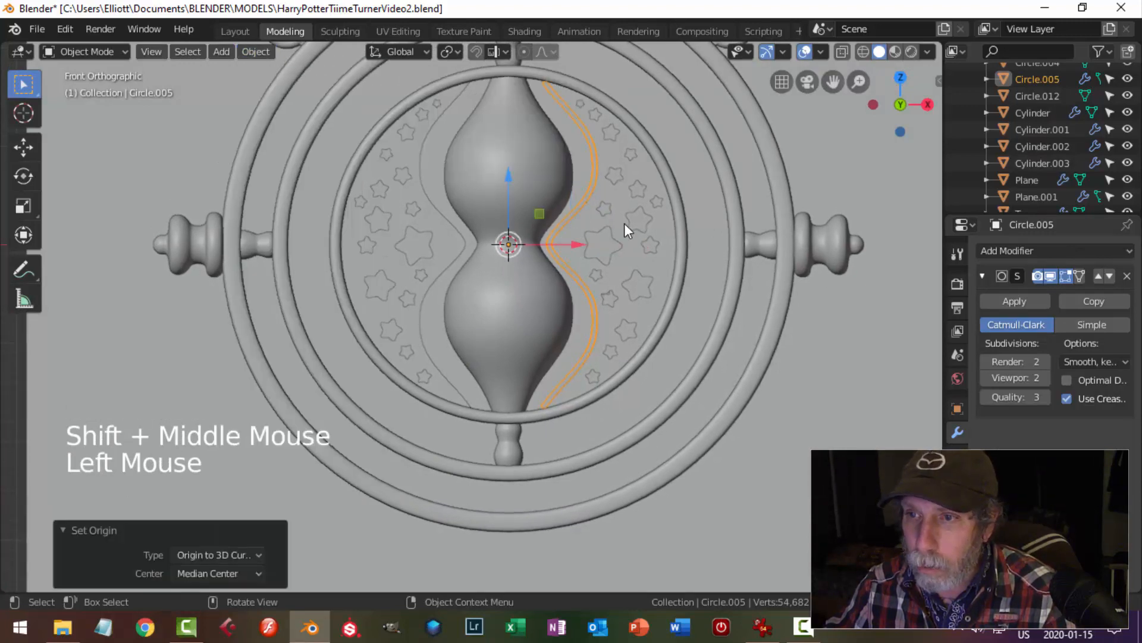
Duplicate the trim strip in place and rotate the copy 180 degrees about Z onto the opposite crescent
key(shift+d)
text(r)
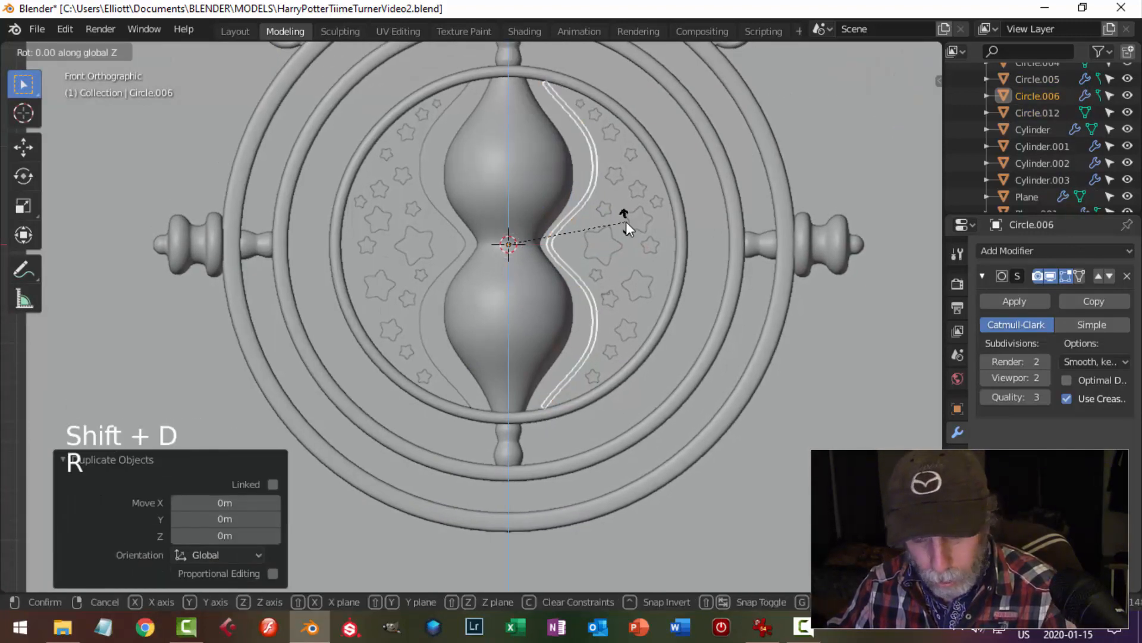
text(180)
click(626, 221)
key(alt+a)
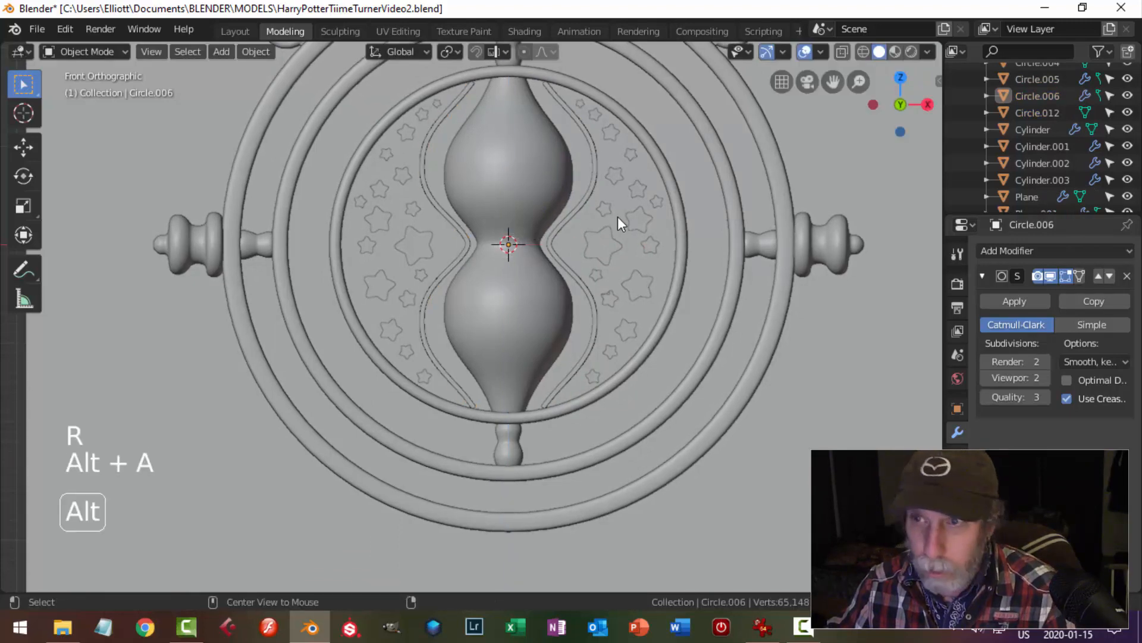
Hide the reference image plane behind the model and check both crescents with their trim strips
middle_drag(618, 216, 577, 205)
scroll(580, 199, down, 2)
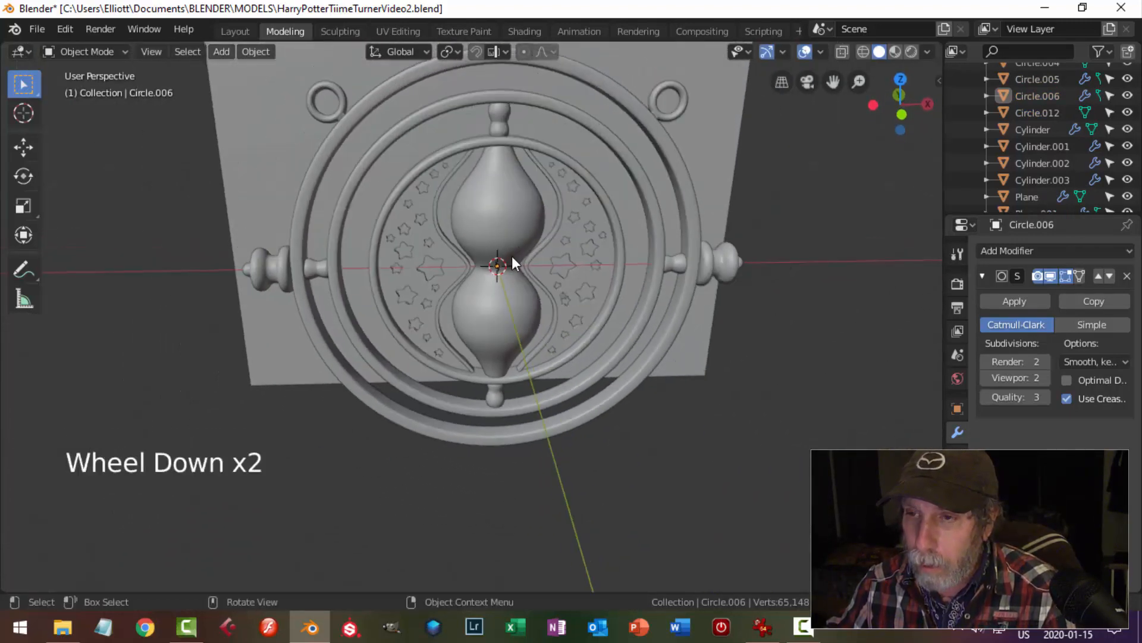
middle_drag(512, 256, 752, 144)
scroll(704, 155, down, 2)
click(683, 107)
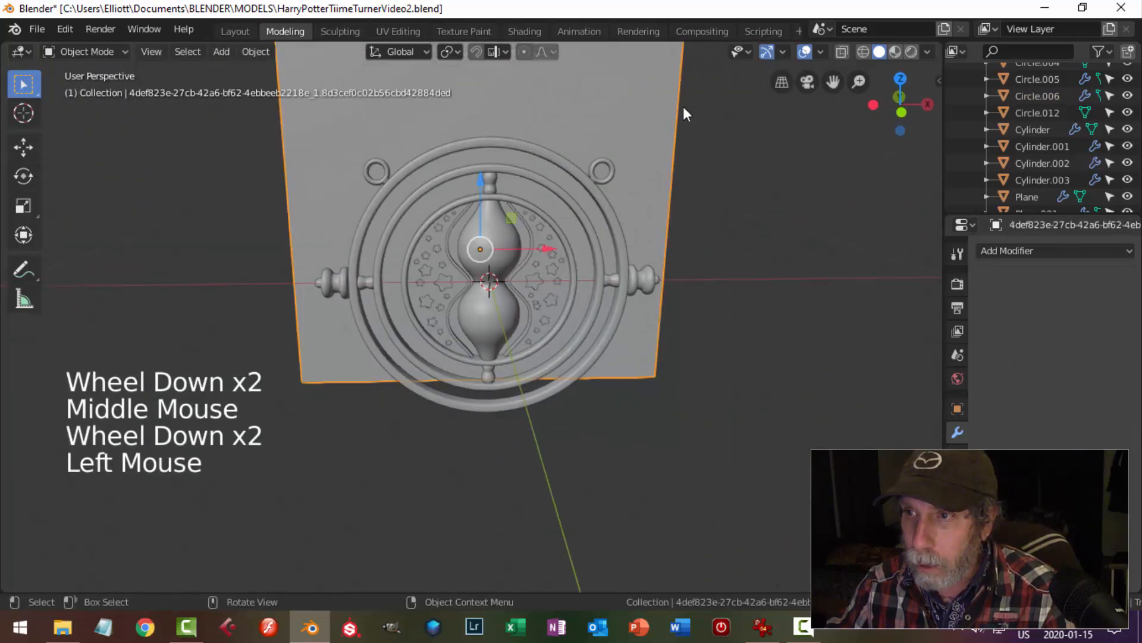
key(h)
middle_drag(612, 197, 524, 232)
scroll(591, 228, up, 3)
mouse_move(523, 232)
middle_down()
mouse_move(536, 244)
mouse_move(523, 228)
middle_up()
scroll(524, 226, up, 2)
scroll(563, 267, down, 3)
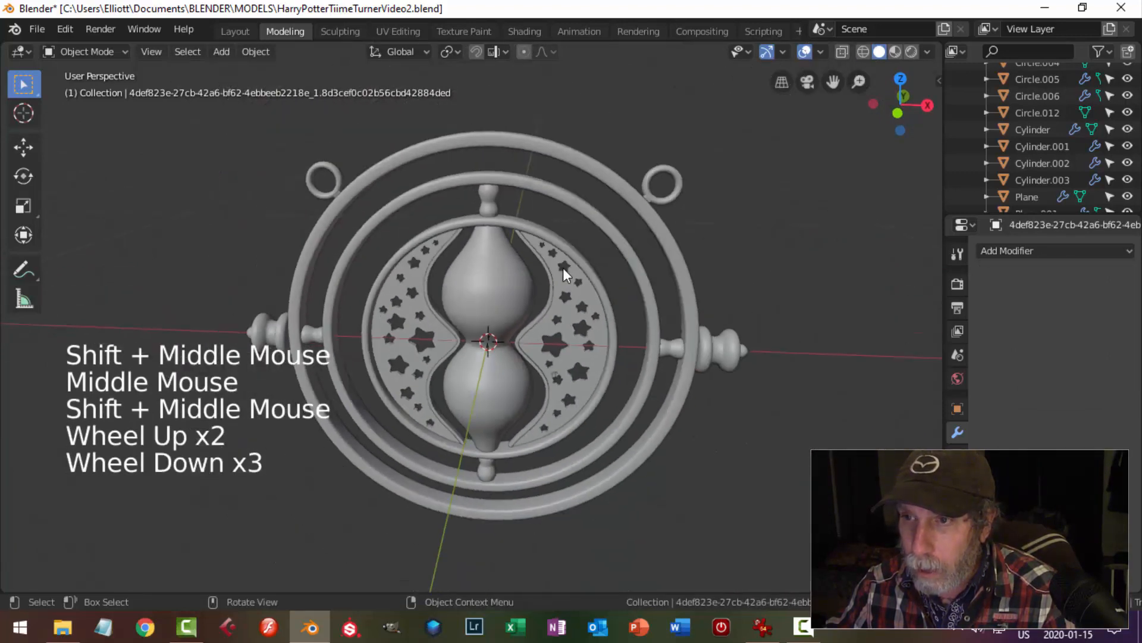
middle_drag(563, 268, 562, 250)
Add a mesh circle with 22 vertices at the hourglass centre
key(KP_1)
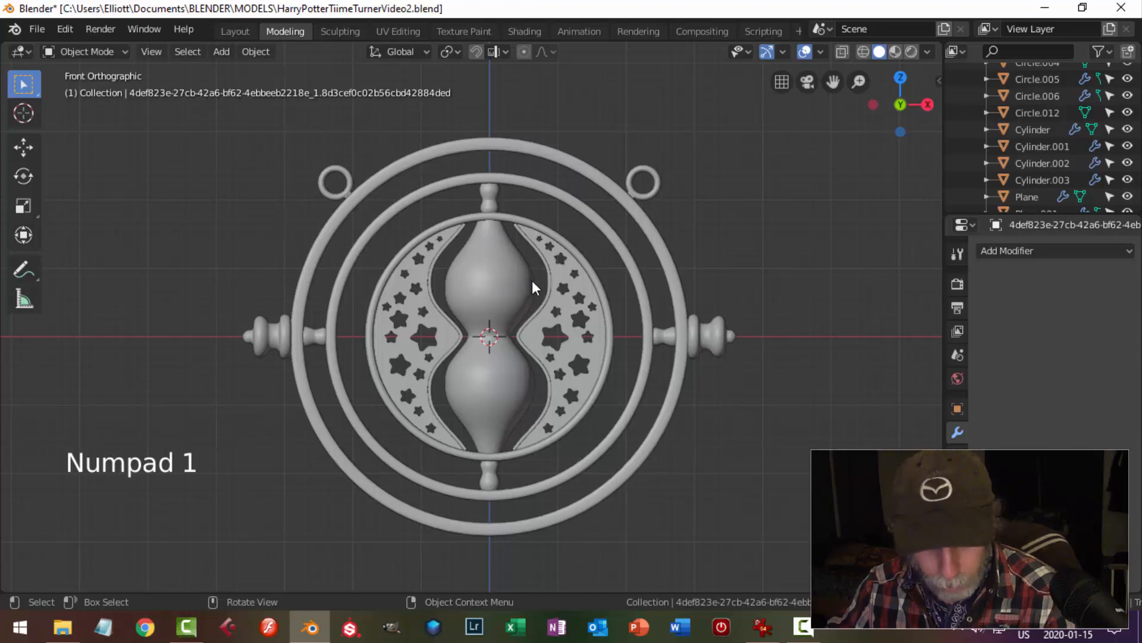
key(shift+a)
mouse_move(532, 280)
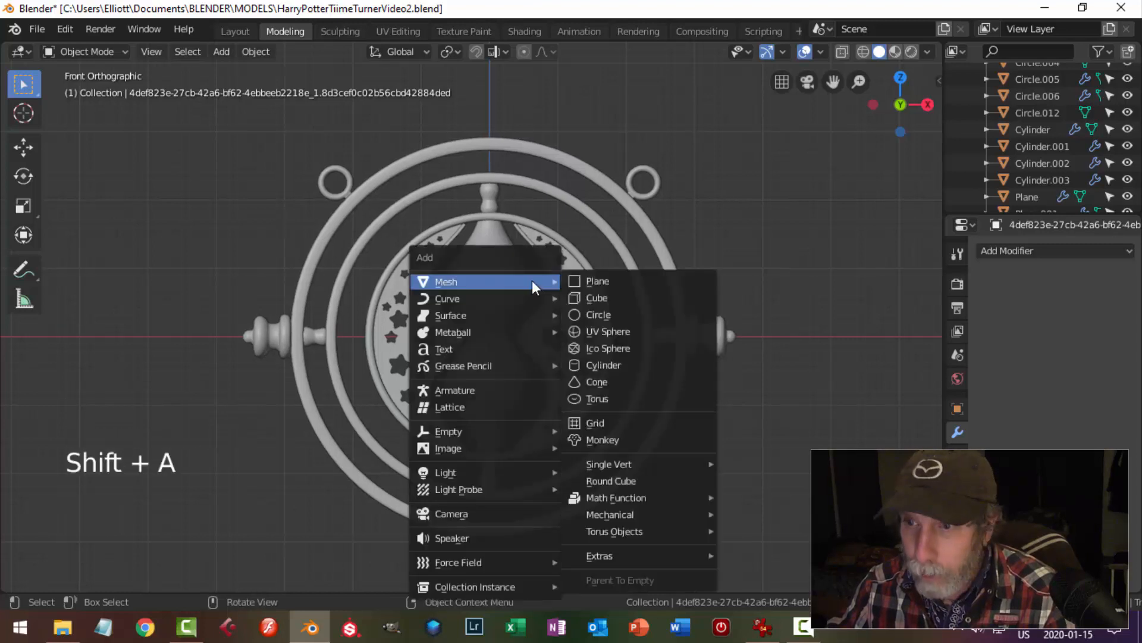
click(599, 313)
click(250, 395)
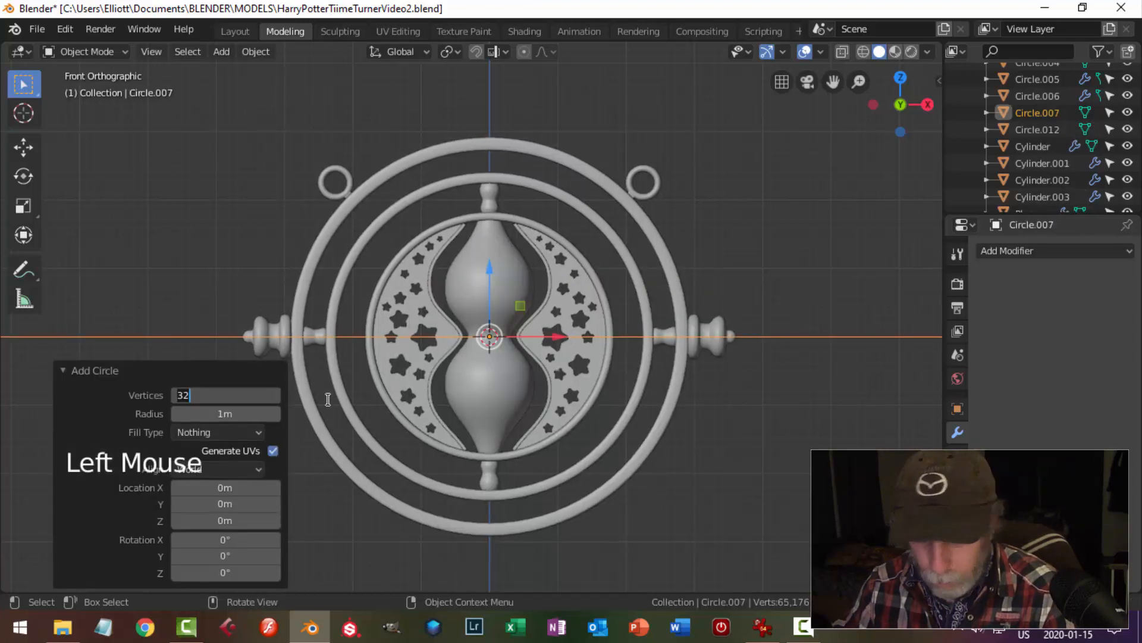
text(22)
key(Return)
Scale the circle's mesh by about 0.052, raise it 0.165 m in Z to the hourglass's upper neck, and scale it by about 0.376
scroll(418, 339, up, 4)
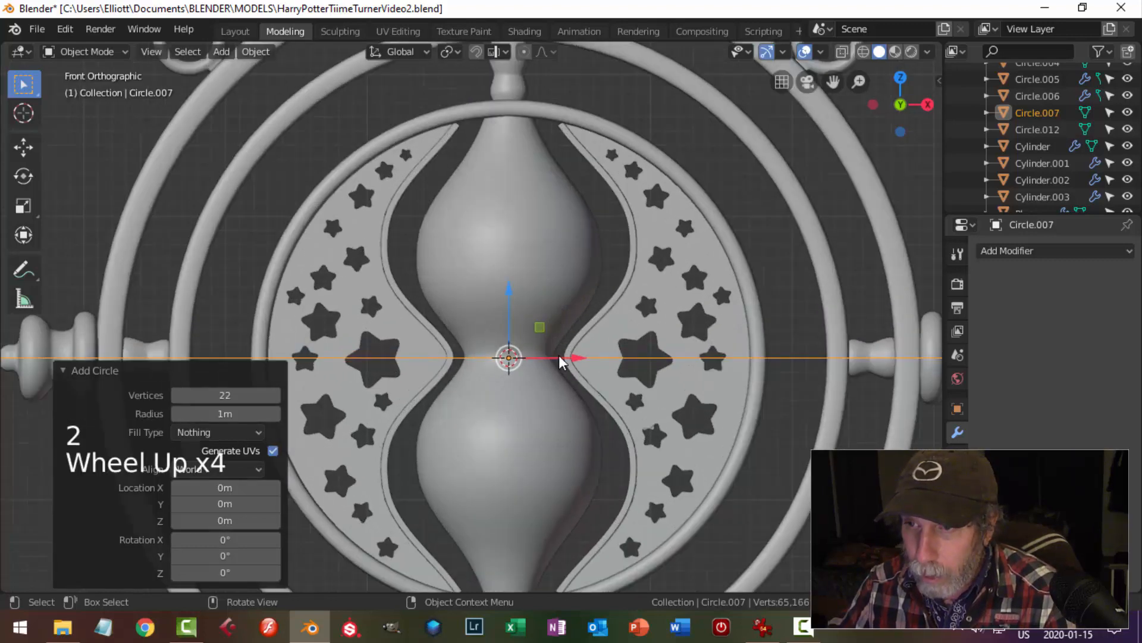
scroll(595, 354, down, 5)
key(Tab)
key(s)
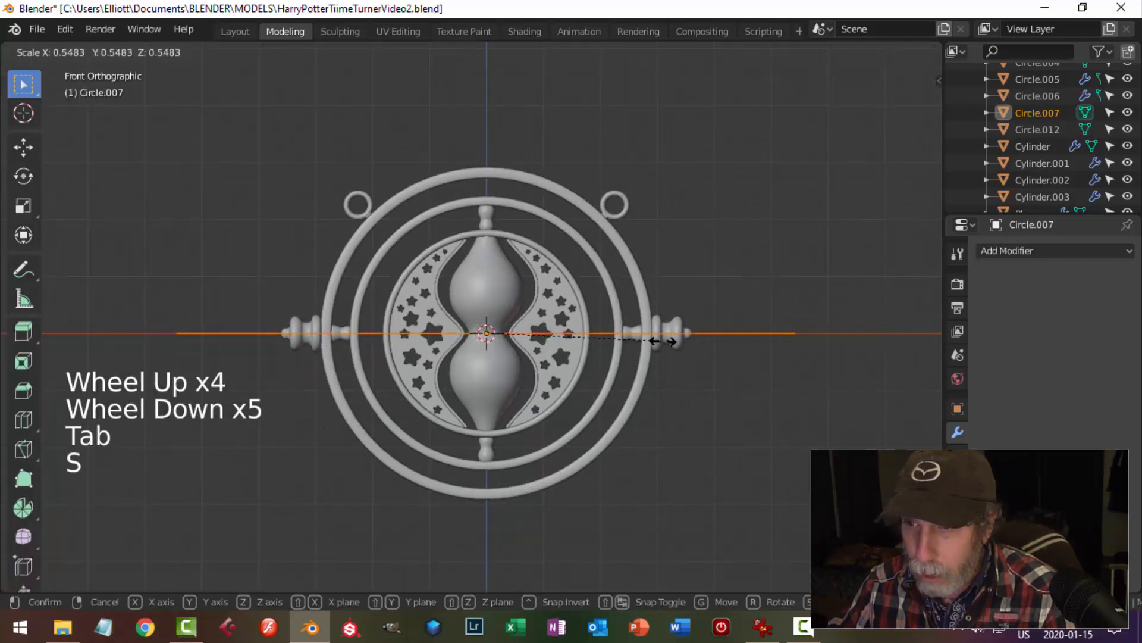
click(498, 322)
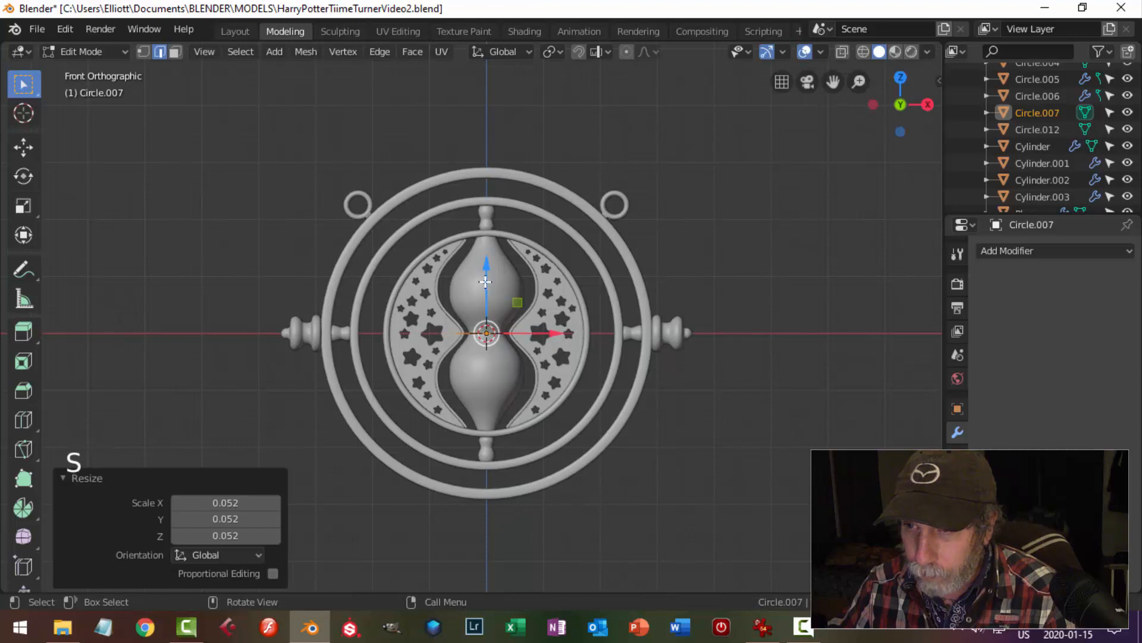
drag(485, 281, 498, 187)
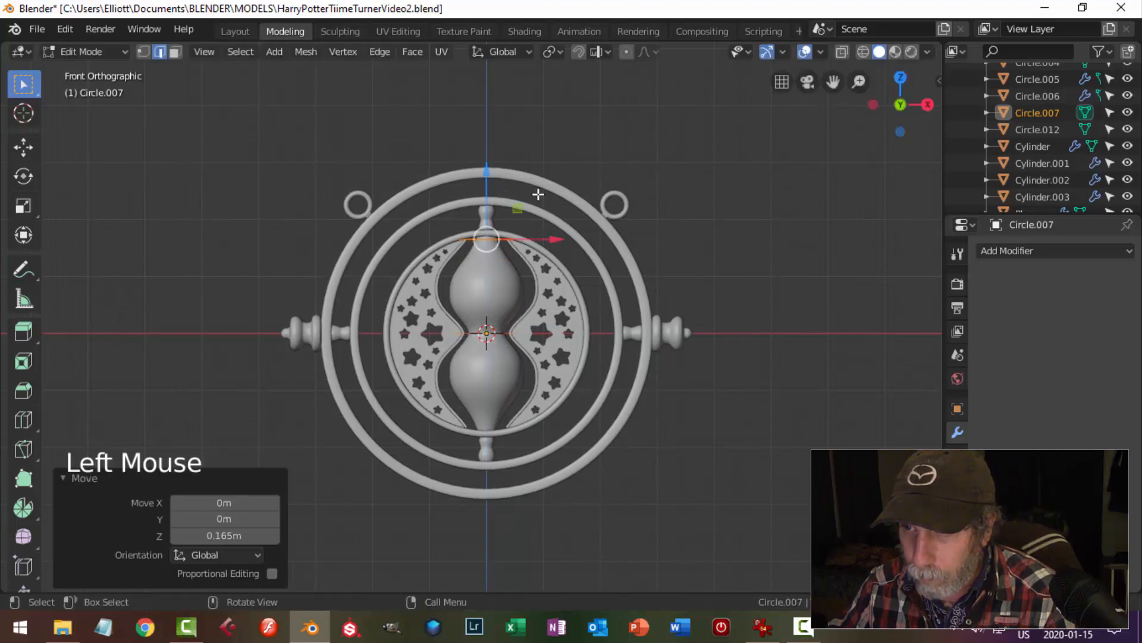
key(s)
click(531, 226)
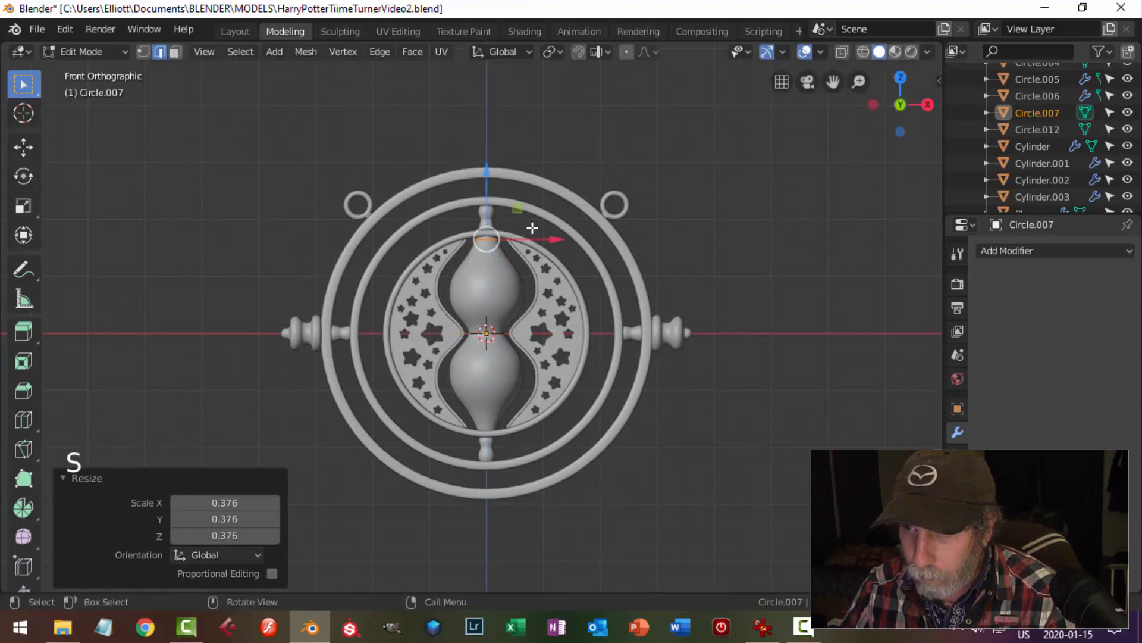
Raise the circle to the top edge of the hourglass neck and scale it to fit around the neck
scroll(545, 224, up, 4)
key(KP_Decimal)
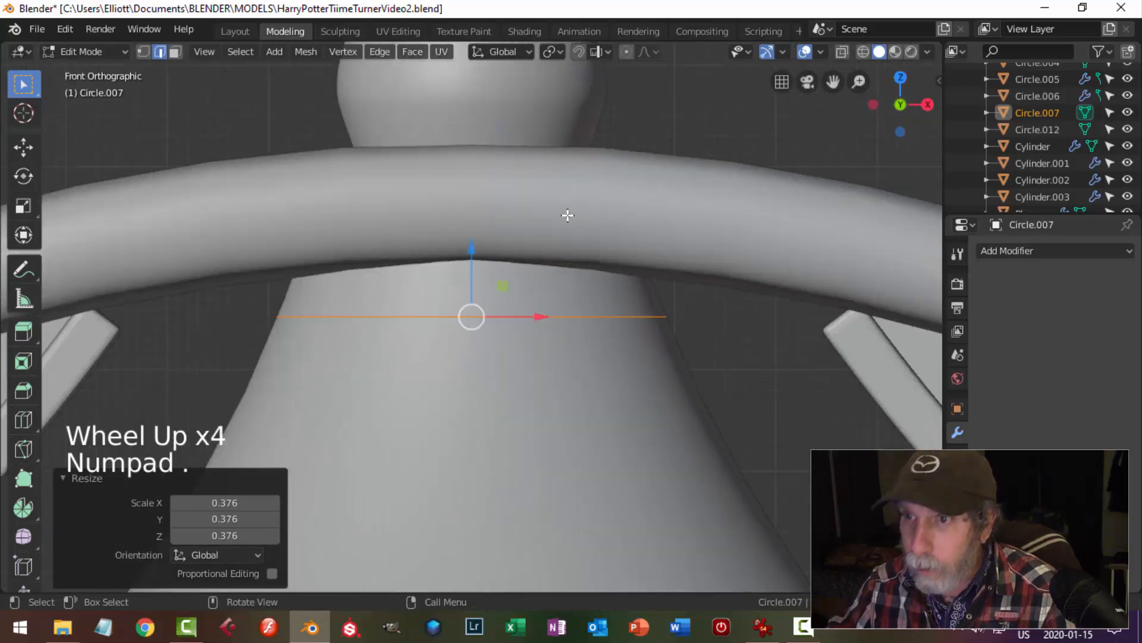
scroll(595, 278, down, 2)
middle_drag(547, 274, 472, 265)
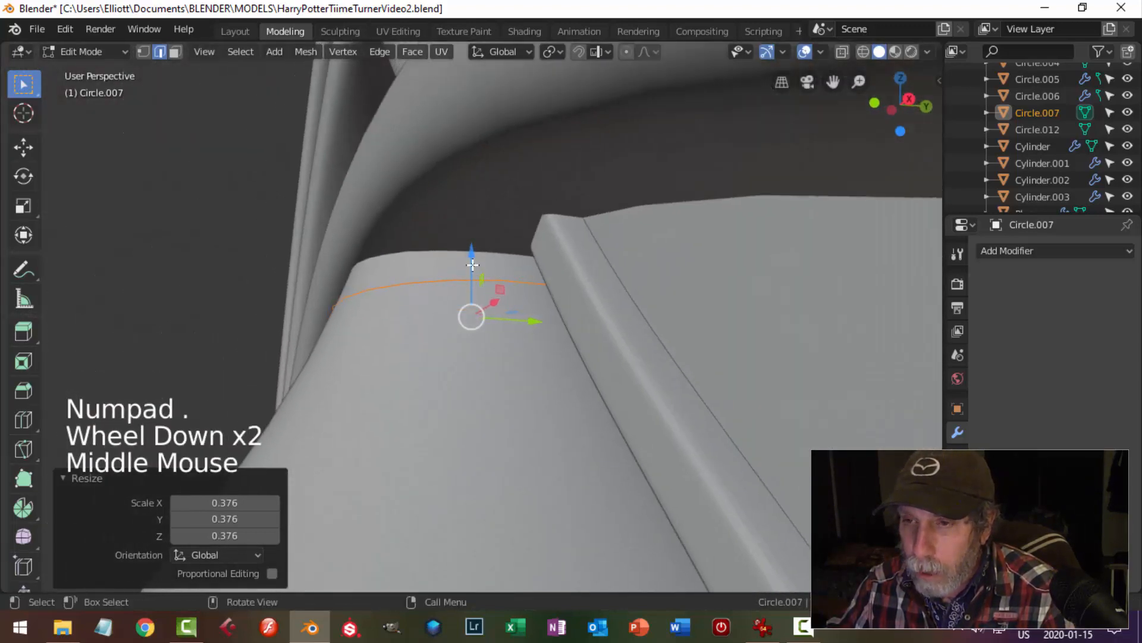
drag(467, 253, 468, 225)
middle_drag(467, 225, 552, 337)
scroll(546, 300, down, 4)
key(s)
click(557, 296)
Extrude the circle about 0.0114 m downward and scale the new lower edge by about 1.681 to form a flared collar
key(e)
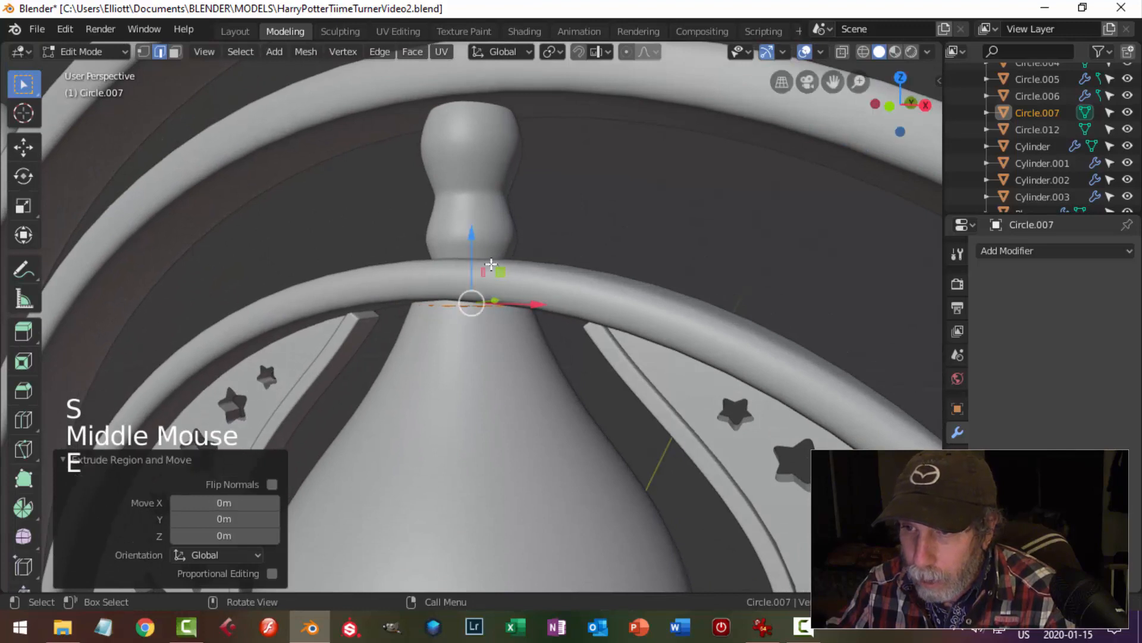
click(545, 310)
key(s)
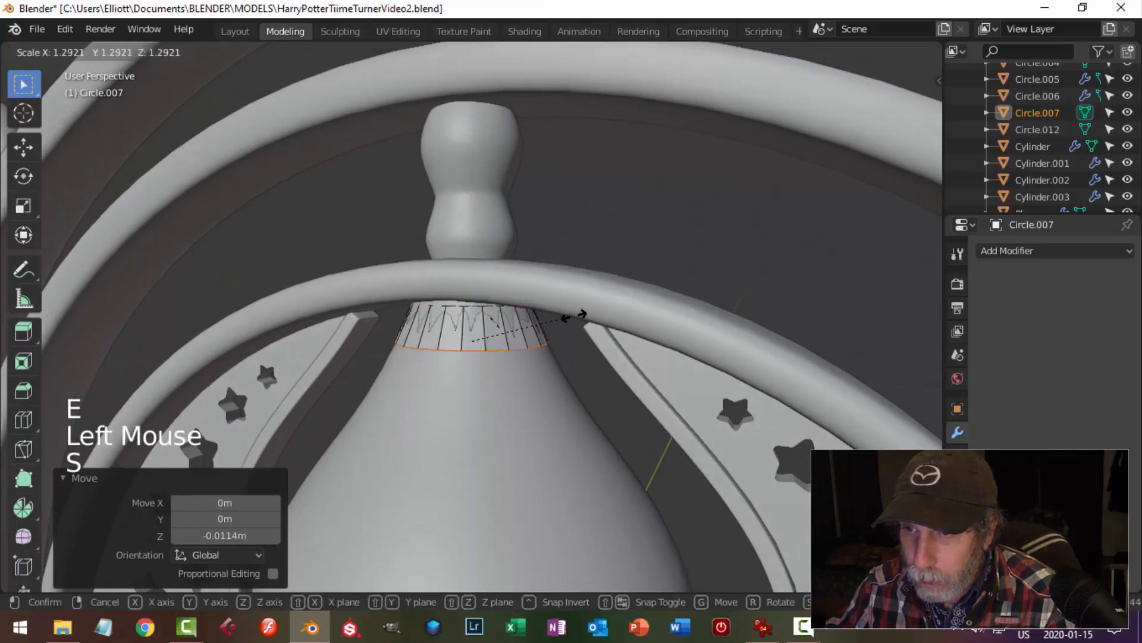
click(604, 316)
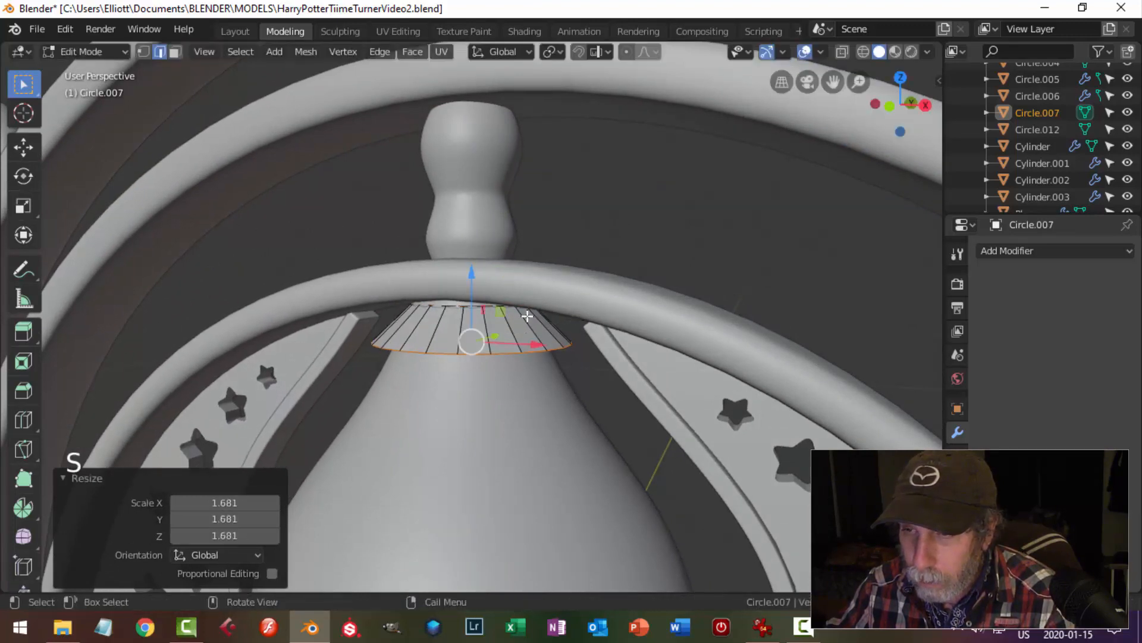
Raise the collar's upper edge loop slightly toward the inner ring
key(alt+a)
alt+shift+click(464, 306)
drag(472, 266, 472, 256)
key(alt+a)
Extrude the collar's lower edge loop and scale it inward to form a rim around the hourglass
middle_drag(544, 316, 544, 271)
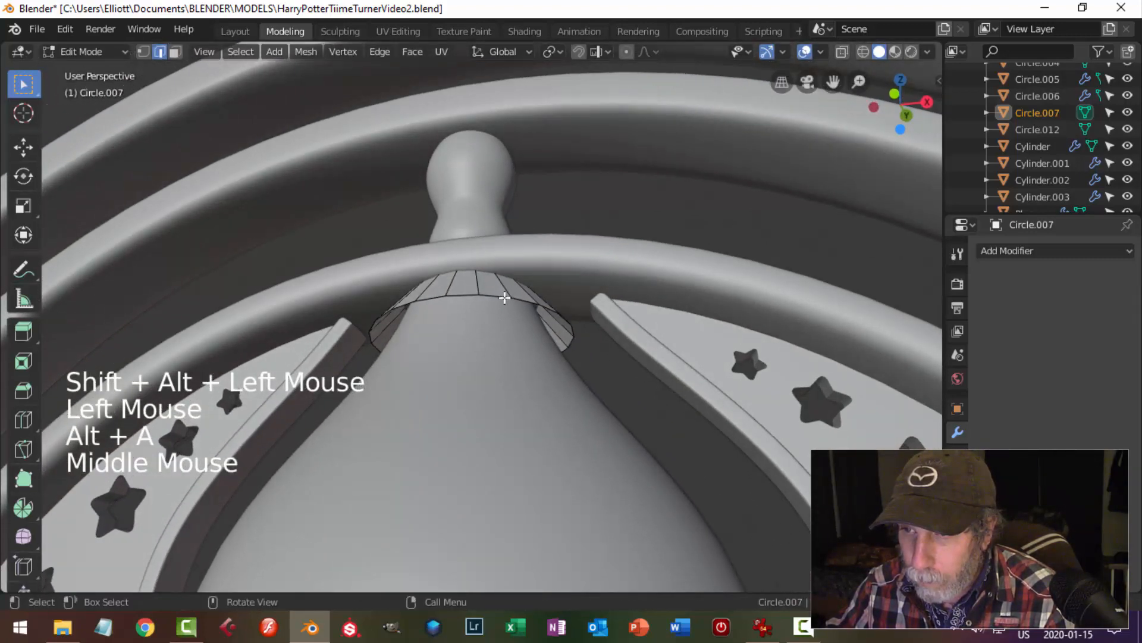
alt+shift+click(597, 306)
middle_drag(597, 306, 645, 328)
key(e)
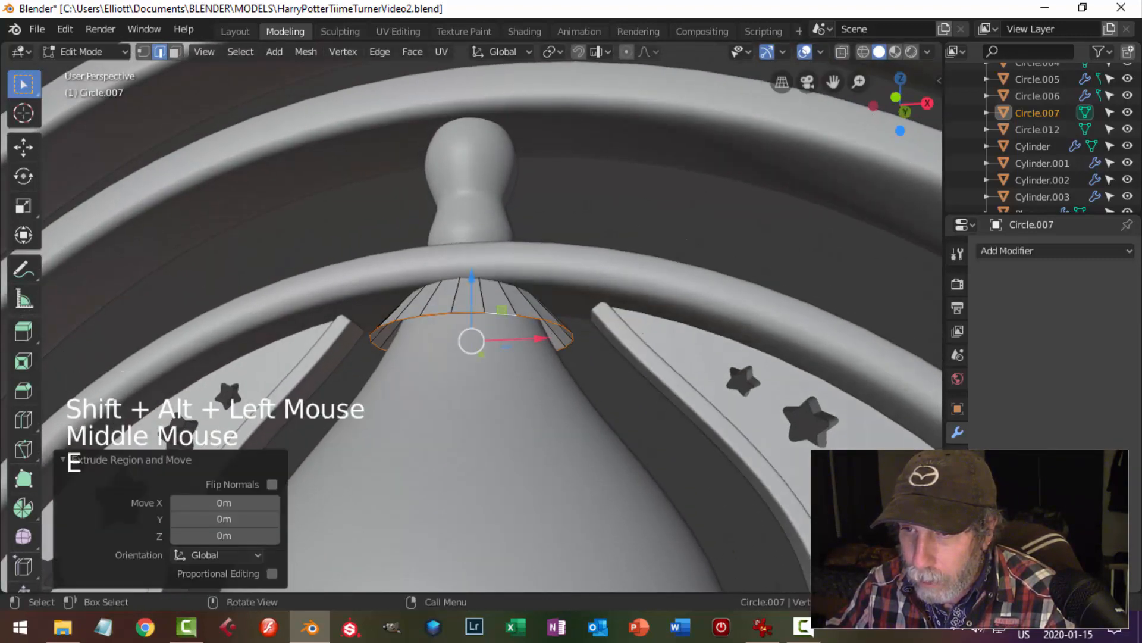
key(s)
key(alt+a)
middle_drag(535, 357, 527, 368)
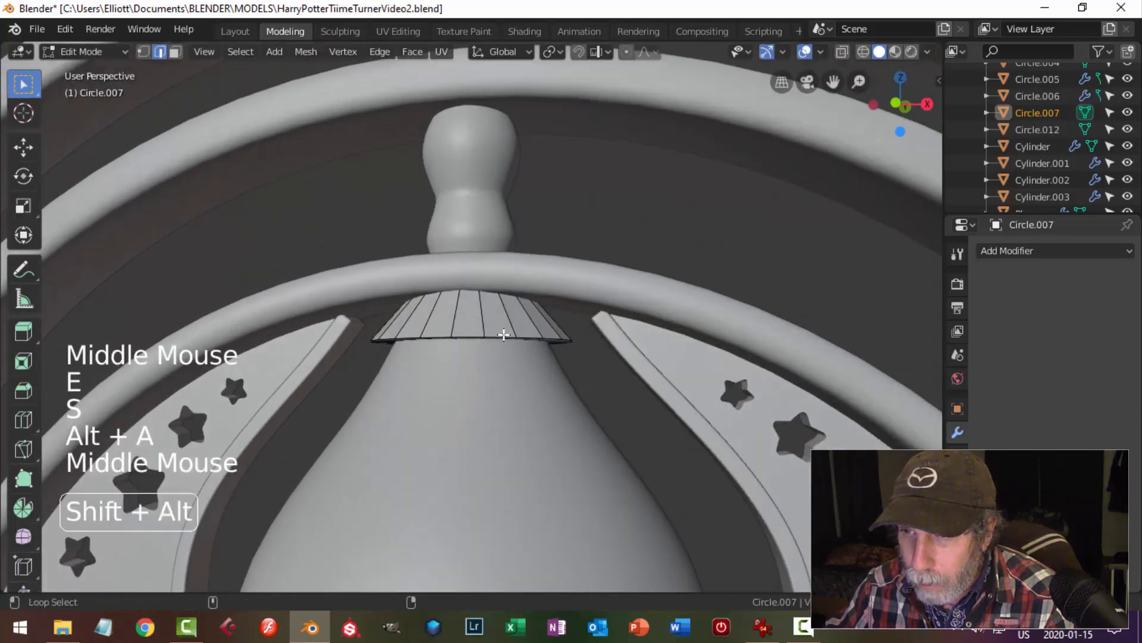
Bevel the collar's outer lower edge loop with a single segment about 0.00216 m wide
alt+shift+click(510, 337)
middle_drag(595, 338, 590, 310)
key(ctrl+b)
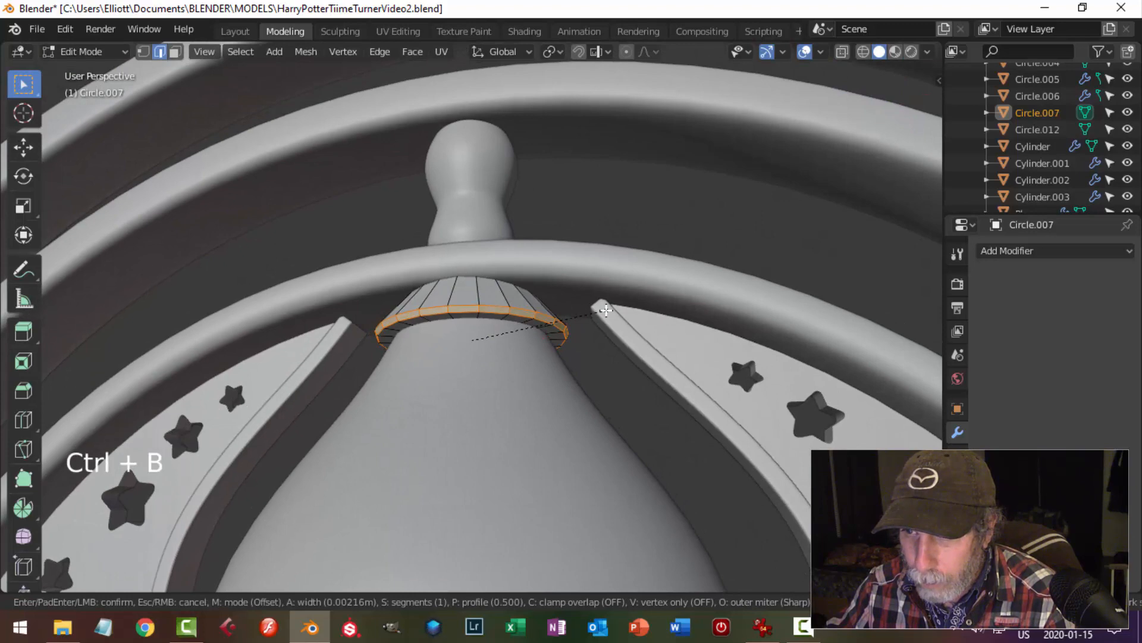
click(605, 310)
Finish editing the collar's mesh and add a level 2 Subdivision Surface to the object
key(Tab)
middle_drag(606, 309, 555, 341)
key(ctrl+2)
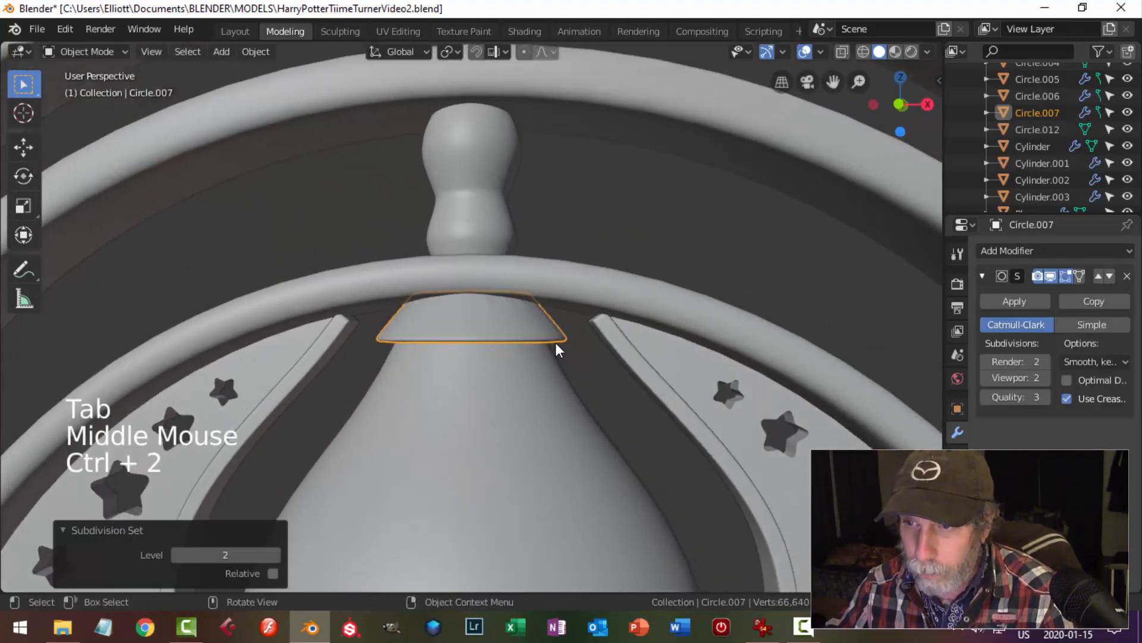
Apply smooth shading to the collar around the hourglass neck
click(517, 320)
right_click(518, 321)
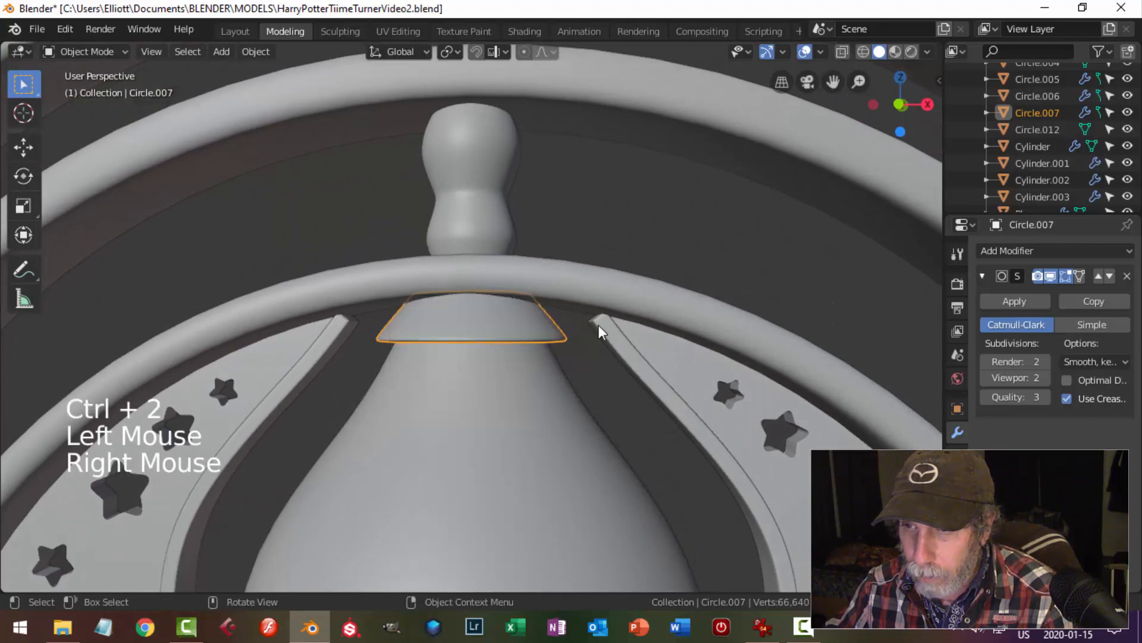
key(alt+a)
Scale the collar's whole mesh along Z by about 1.308
scroll(555, 339, down, 7)
middle_drag(527, 302, 513, 377)
scroll(530, 377, down, 1)
scroll(508, 377, up, 6)
click(506, 370)
key(Tab)
key(a)
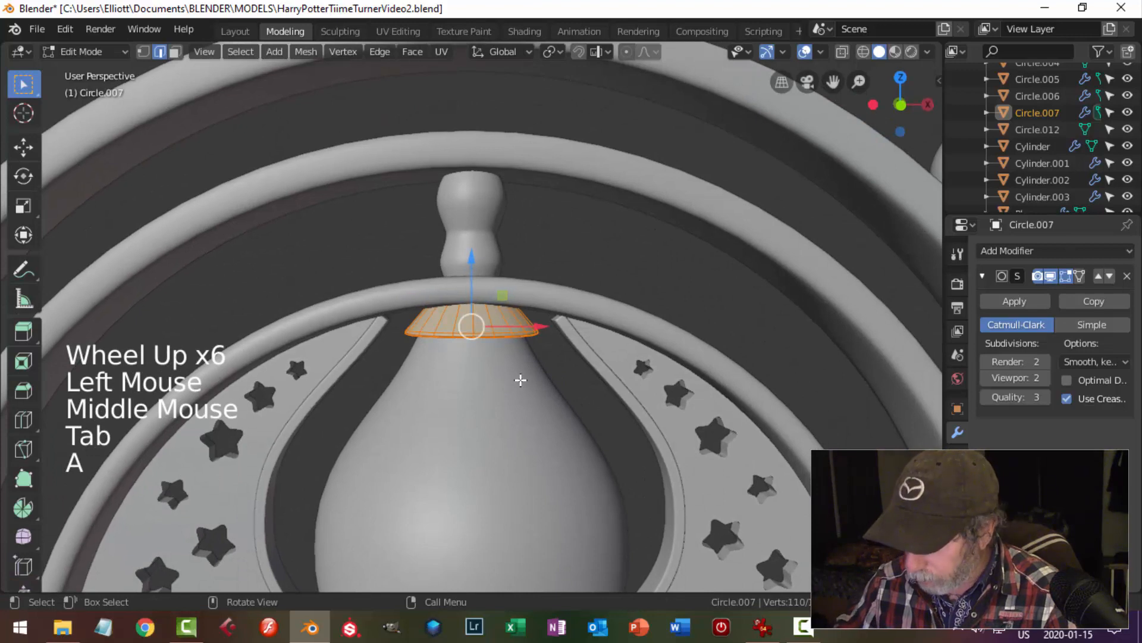
key(KP_1)
key(s)
key(z)
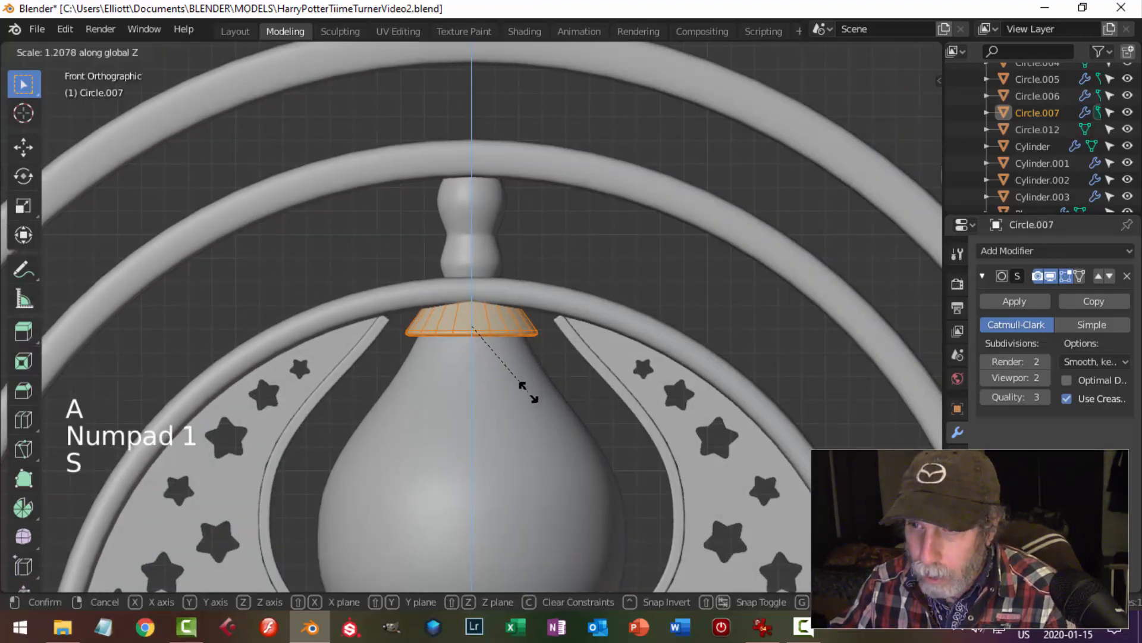
click(522, 399)
Move the collar's mesh slightly down along Z and finish editing it
key(g)
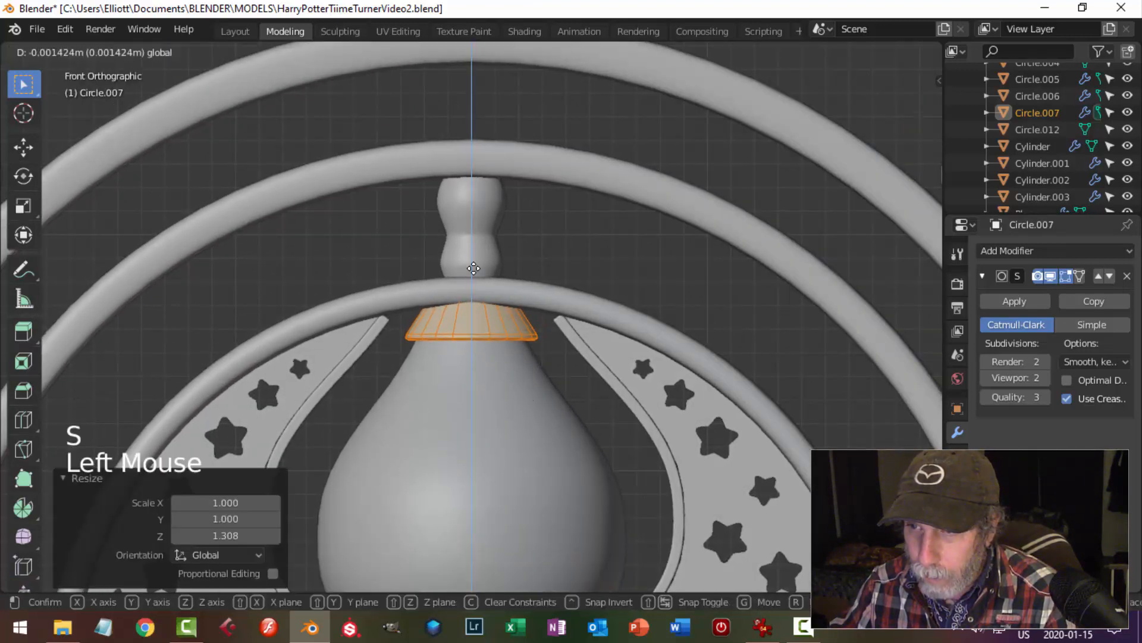
click(473, 269)
key(alt+a)
key(Tab)
key(alt+a)
Set the collar's origin to the 3D cursor at the centre of the model
scroll(508, 352, down, 4)
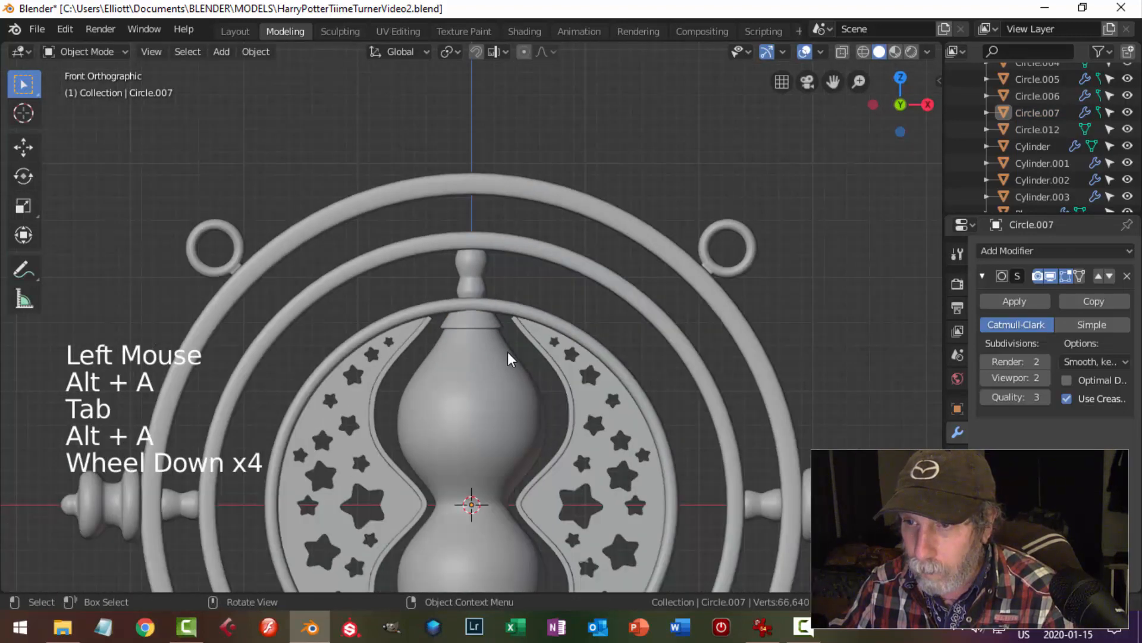
scroll(508, 352, down, 2)
shift+middle_drag(526, 415, 552, 341)
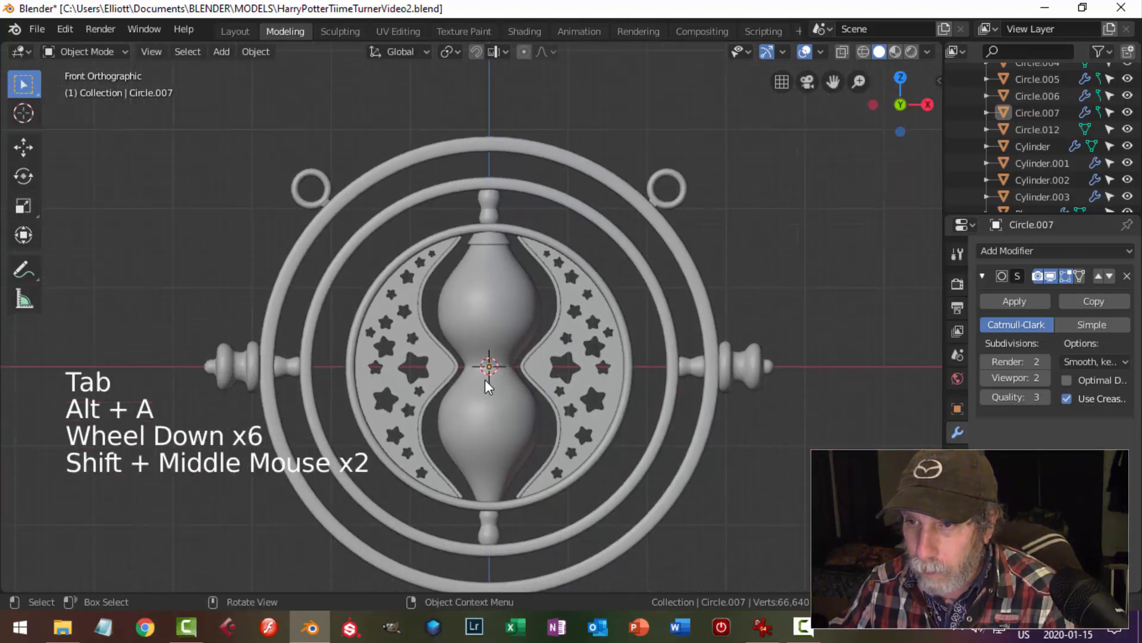
click(490, 237)
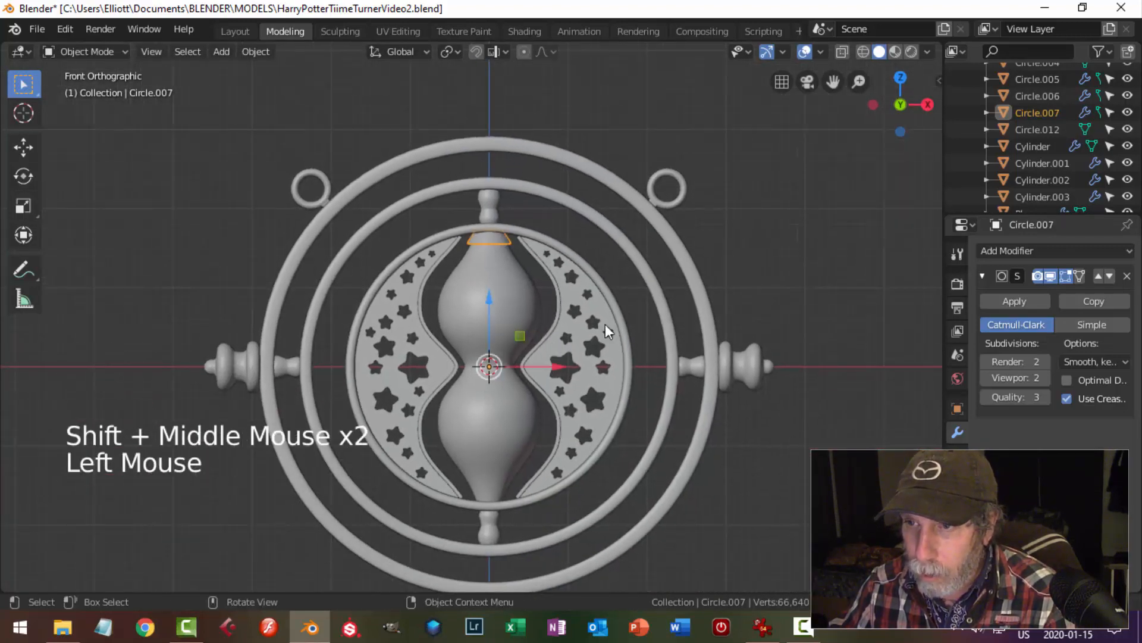
click(266, 51)
mouse_move(314, 80)
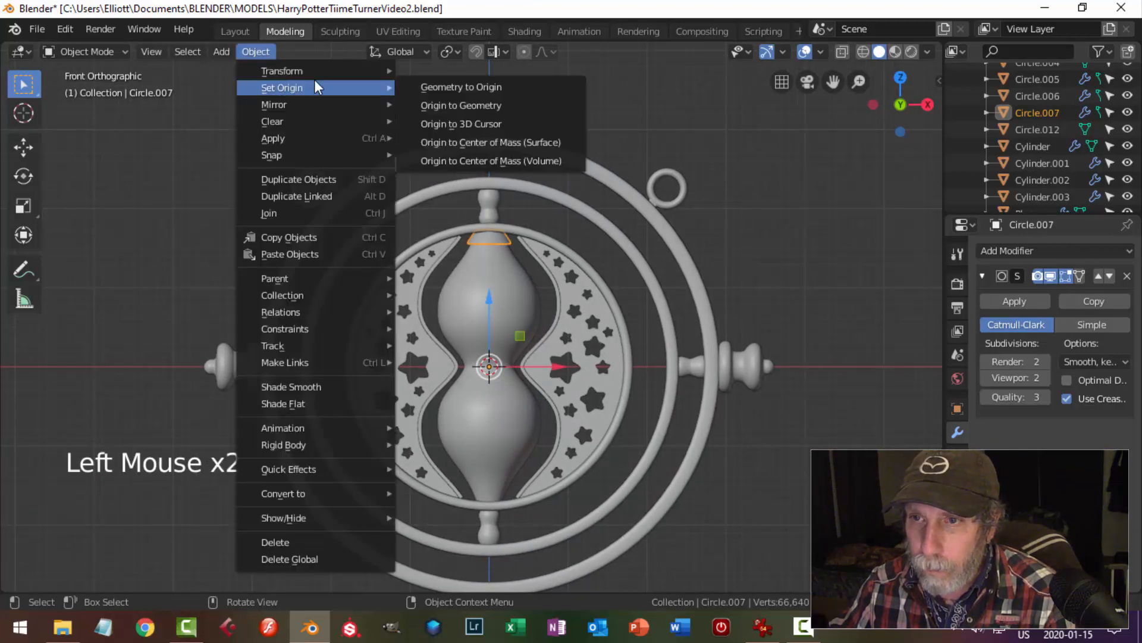
click(470, 119)
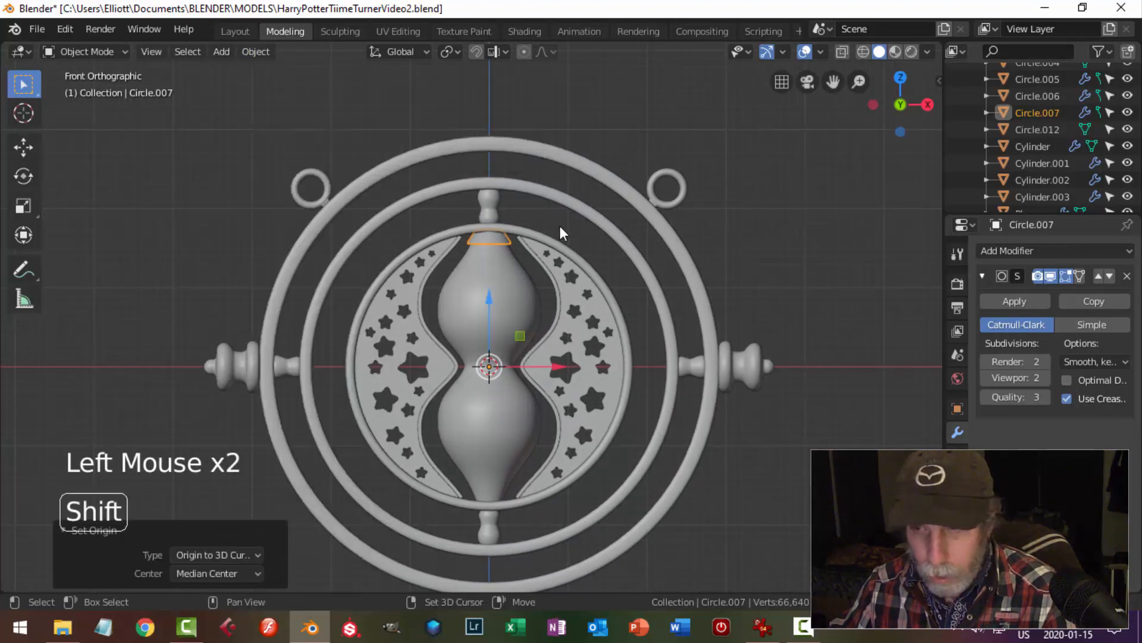
Duplicate the collar in place and rotate the copy 180° about Y to the hourglass's lower end
key(shift+d)
right_click(559, 226)
text(r1)
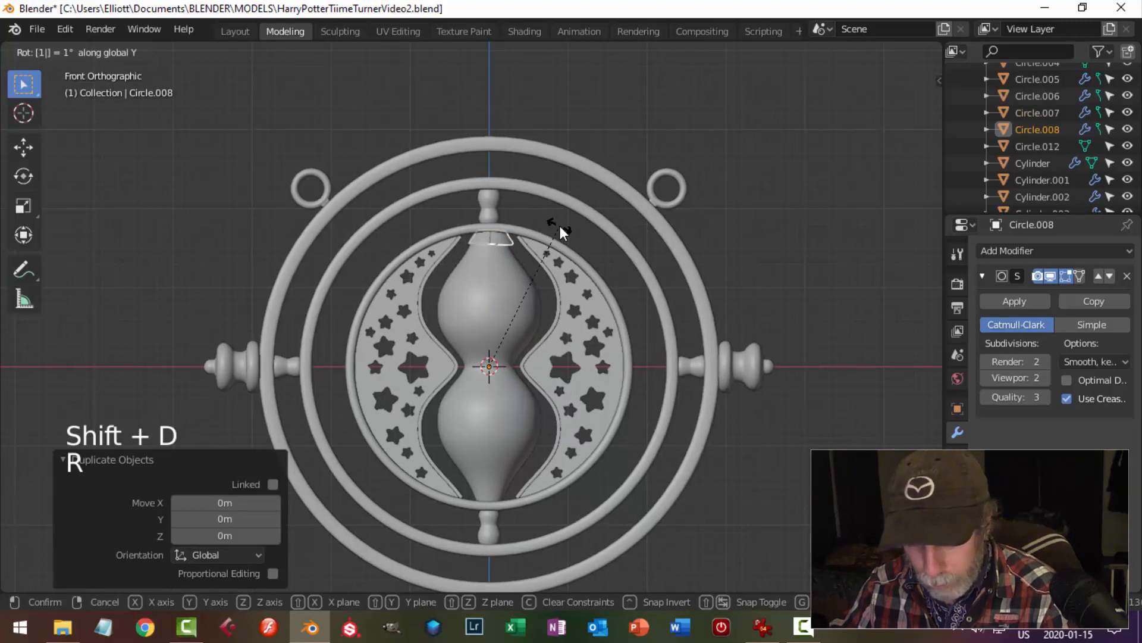
text(80)
key(Return)
key(alt+a)
Save the Time Turner file
middle_drag(579, 370, 555, 352)
scroll(569, 443, up, 2)
scroll(550, 417, down, 2)
scroll(537, 415, down, 2)
key(ctrl+s)
scroll(565, 378, down, 3)
scroll(515, 378, up, 3)
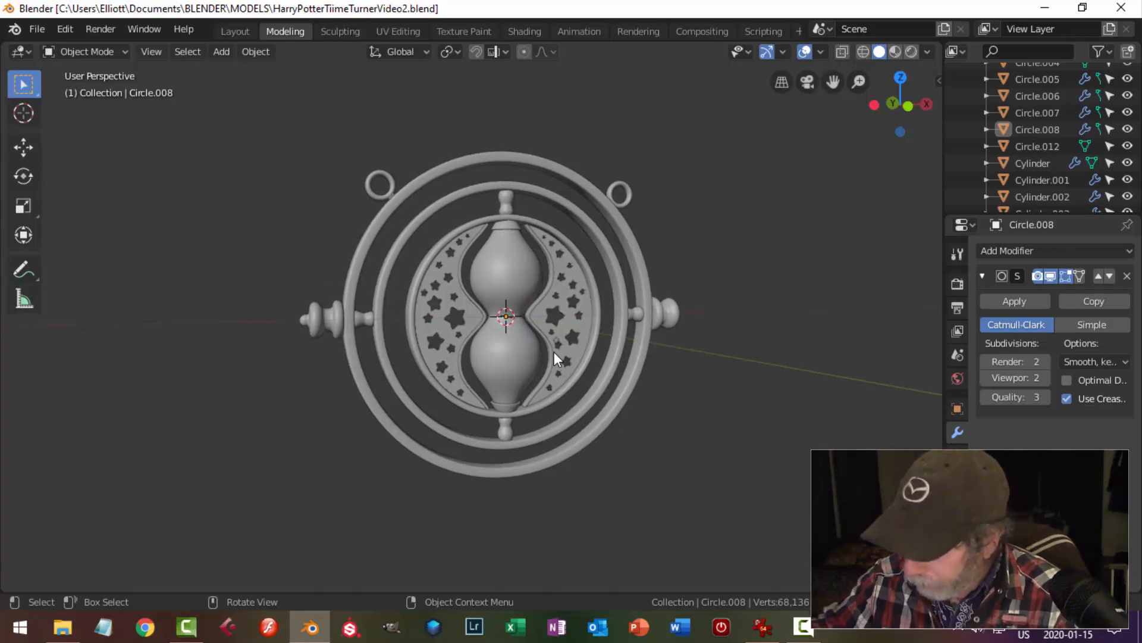
scroll(545, 329, down, 2)
middle_drag(595, 307, 562, 330)
scroll(565, 319, down, 2)
middle_drag(562, 330, 573, 319)
Set the upper-left small ring's origin to its geometry and snap the 3D cursor to that ring
key(KP_1)
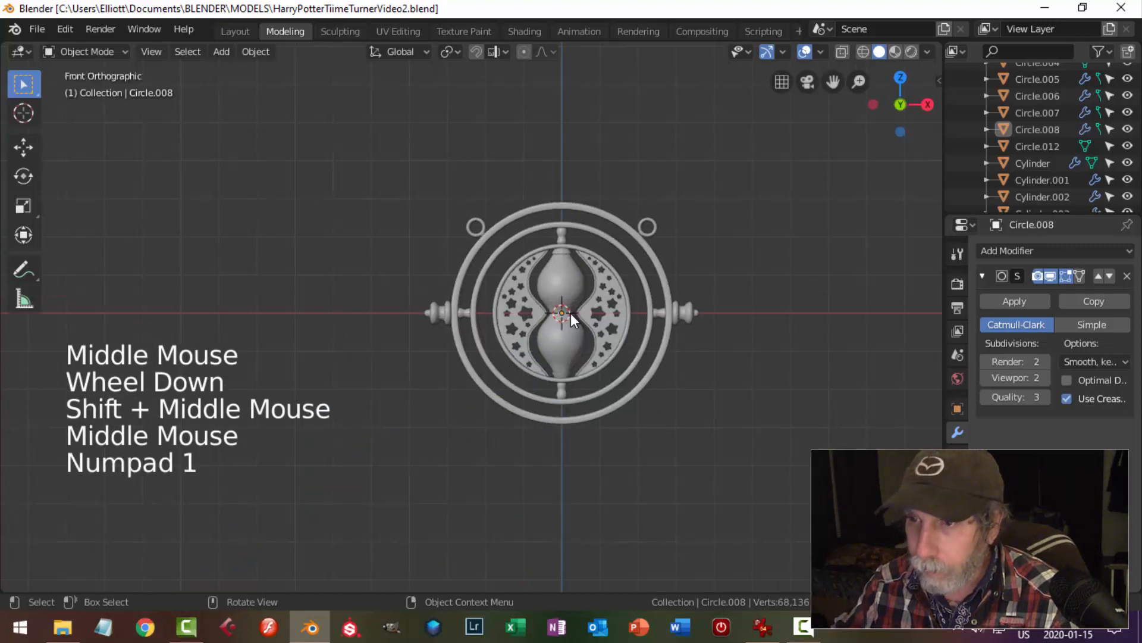
scroll(497, 268, up, 1)
mouse_move(497, 267)
shift+middle_down()
mouse_move(497, 289)
mouse_move(494, 274)
shift+middle_up()
scroll(494, 274, up, 2)
click(502, 241)
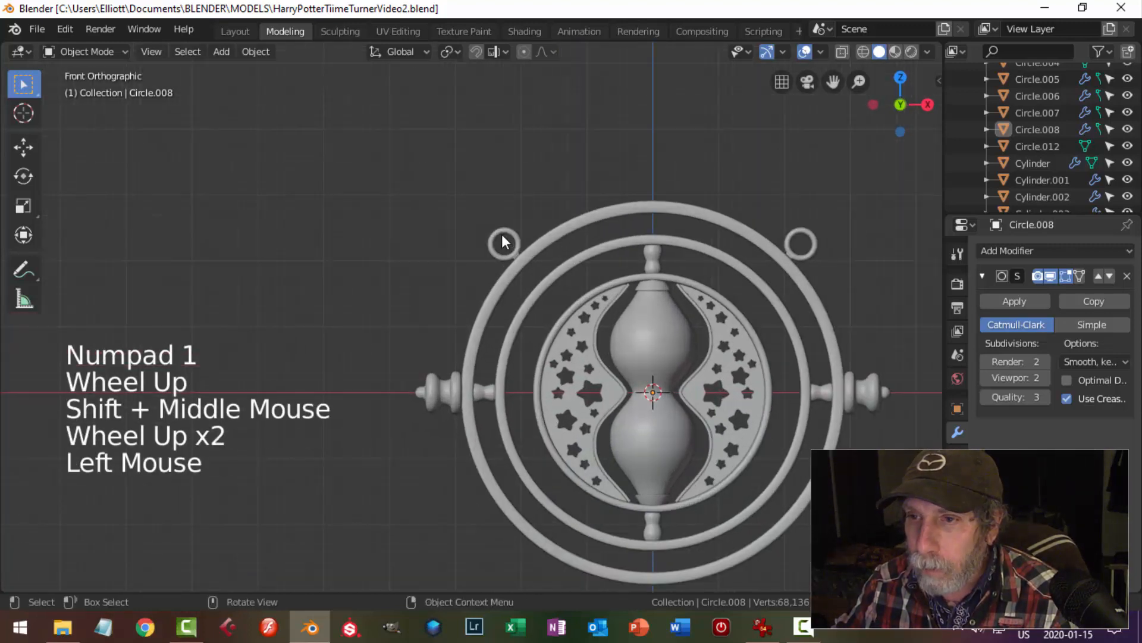
click(256, 51)
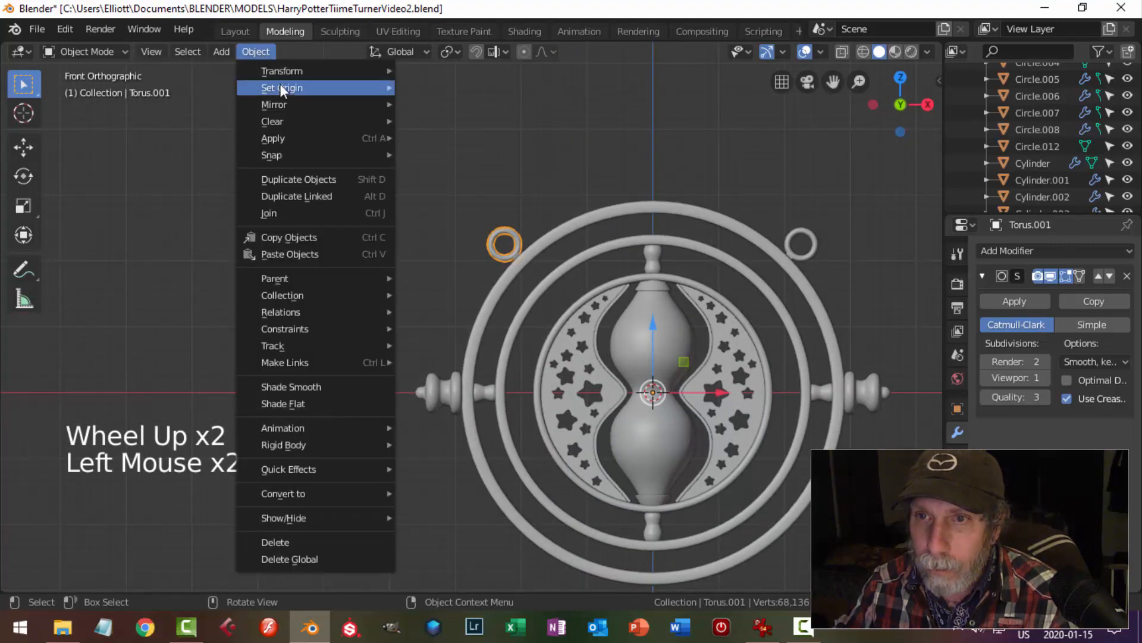
mouse_move(282, 88)
click(451, 105)
key(shift+s)
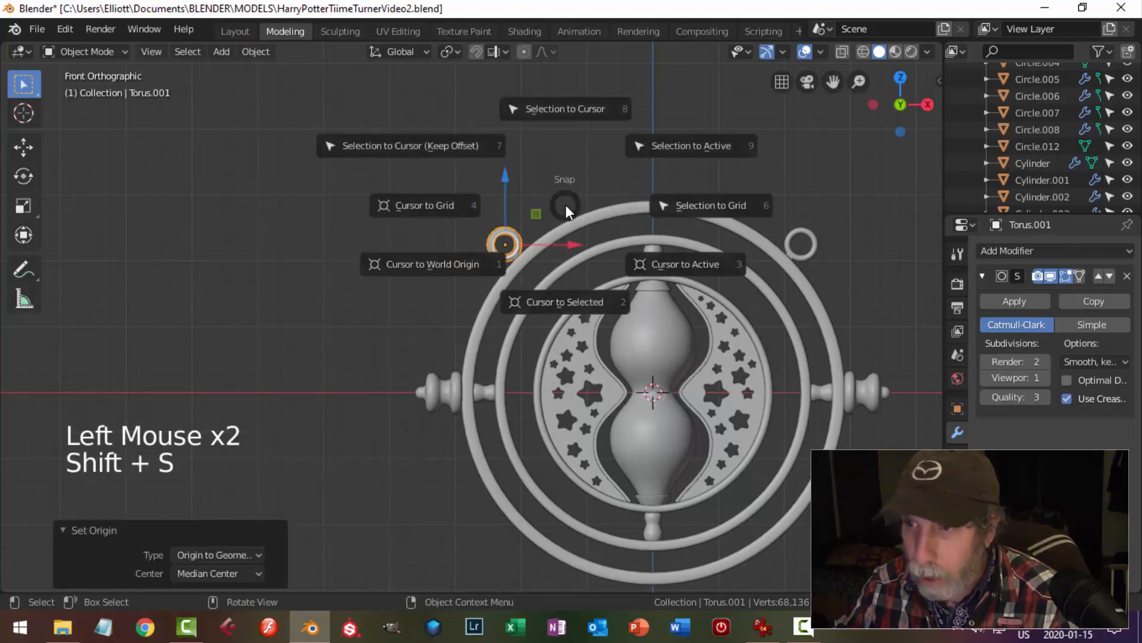
click(558, 300)
Add a mesh circle with 22 vertices and a 1 m radius at the 3D cursor
scroll(555, 215, up, 3)
scroll(570, 191, up, 2)
shift+middle_drag(570, 192, 554, 234)
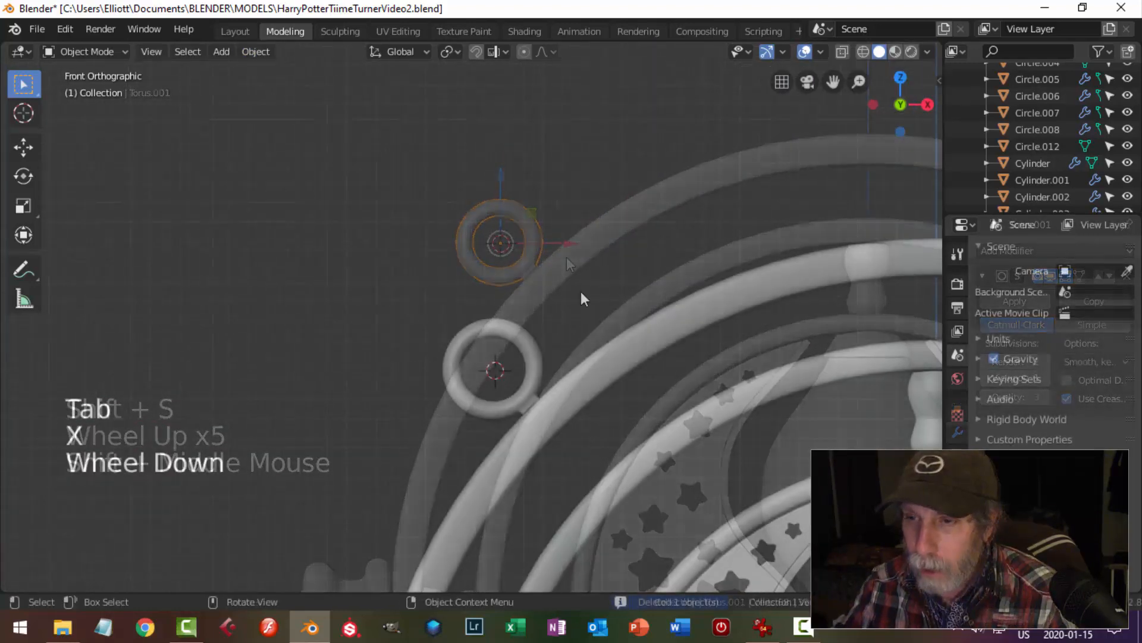
key(shift+a)
mouse_move(552, 284)
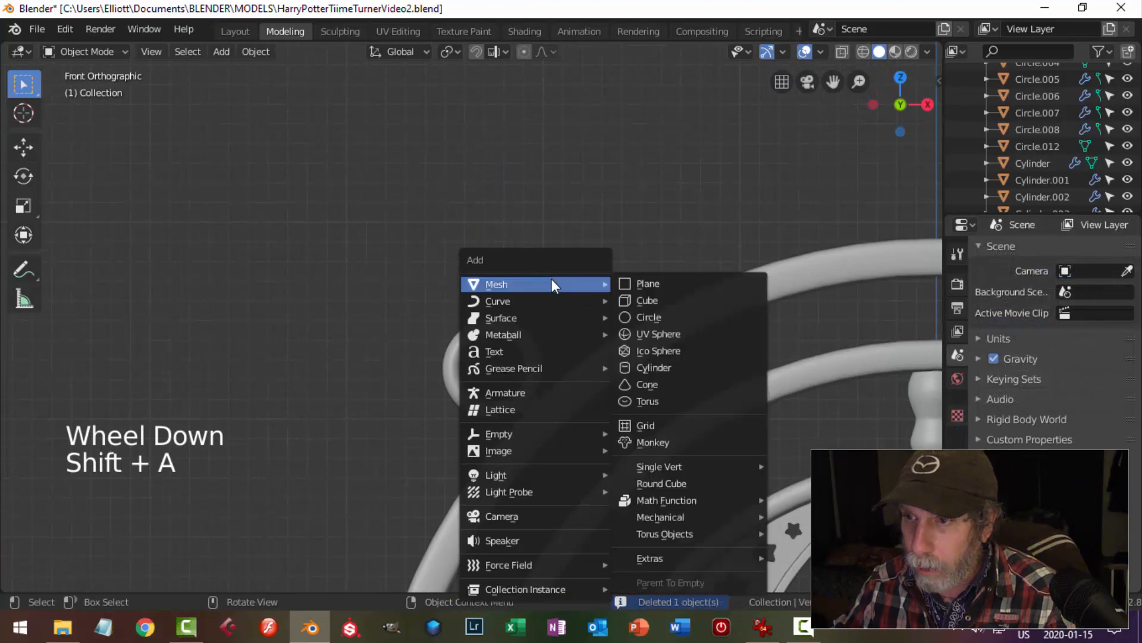
click(647, 317)
scroll(649, 300, down, 3)
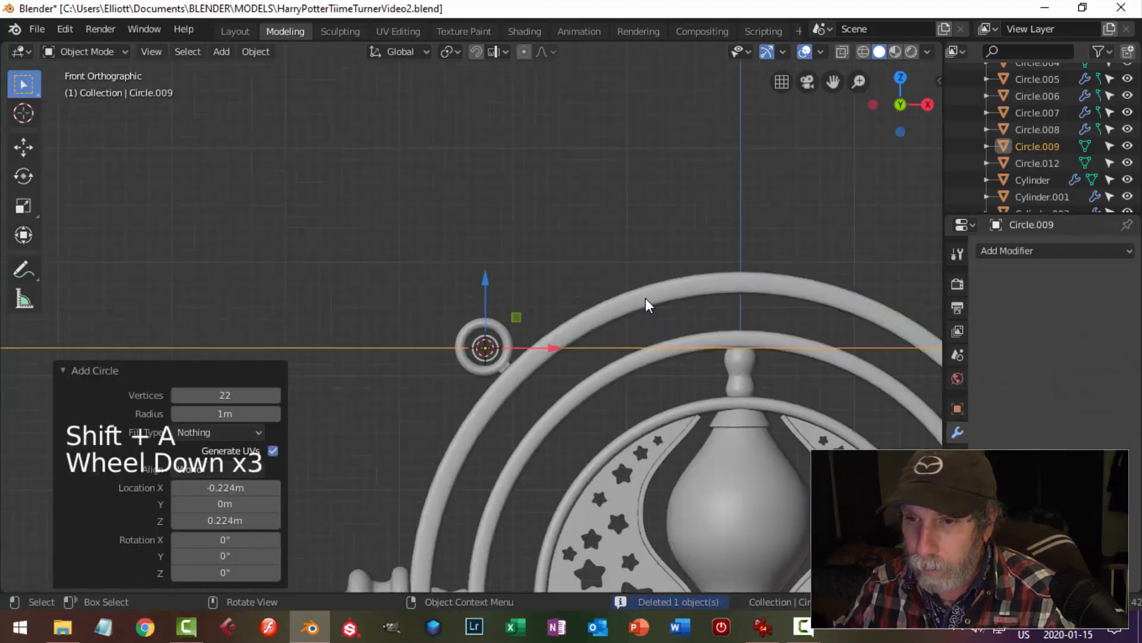
scroll(519, 313, down, 4)
Shrink the circle's mesh to about the small ring's size and raise it about 0.092 m above that ring
key(Tab)
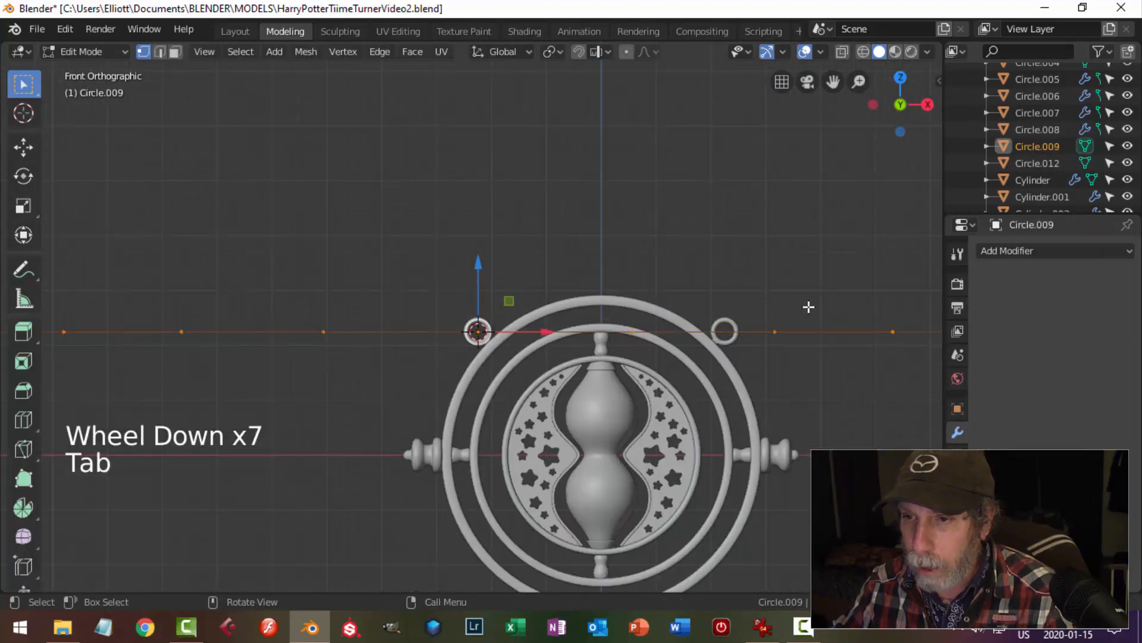
key(s)
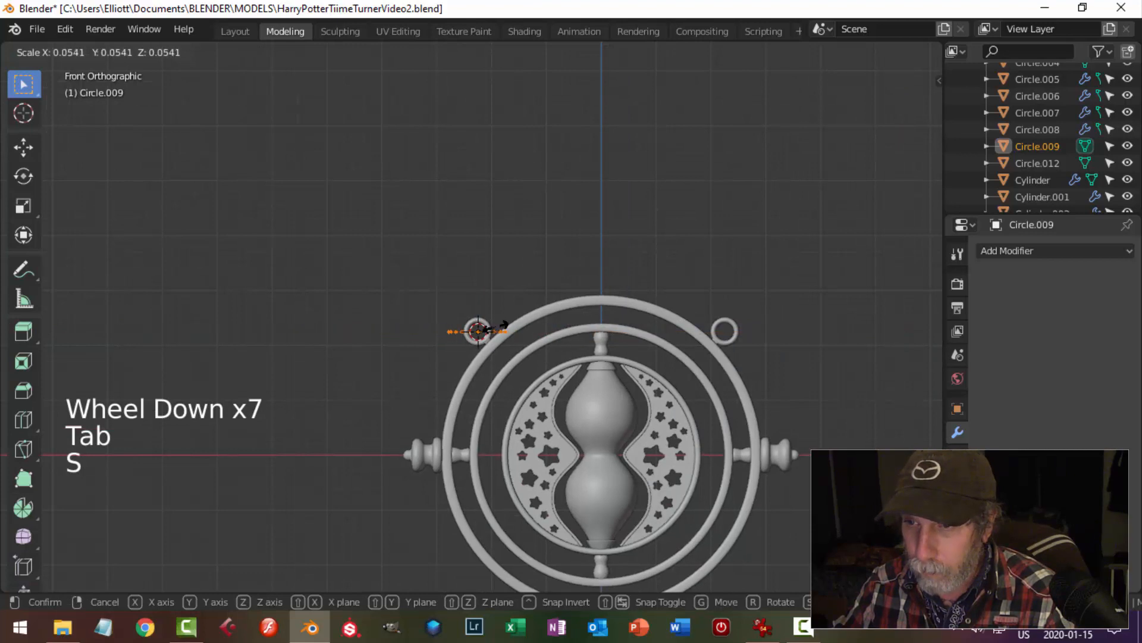
click(492, 327)
drag(482, 265, 490, 216)
key(s)
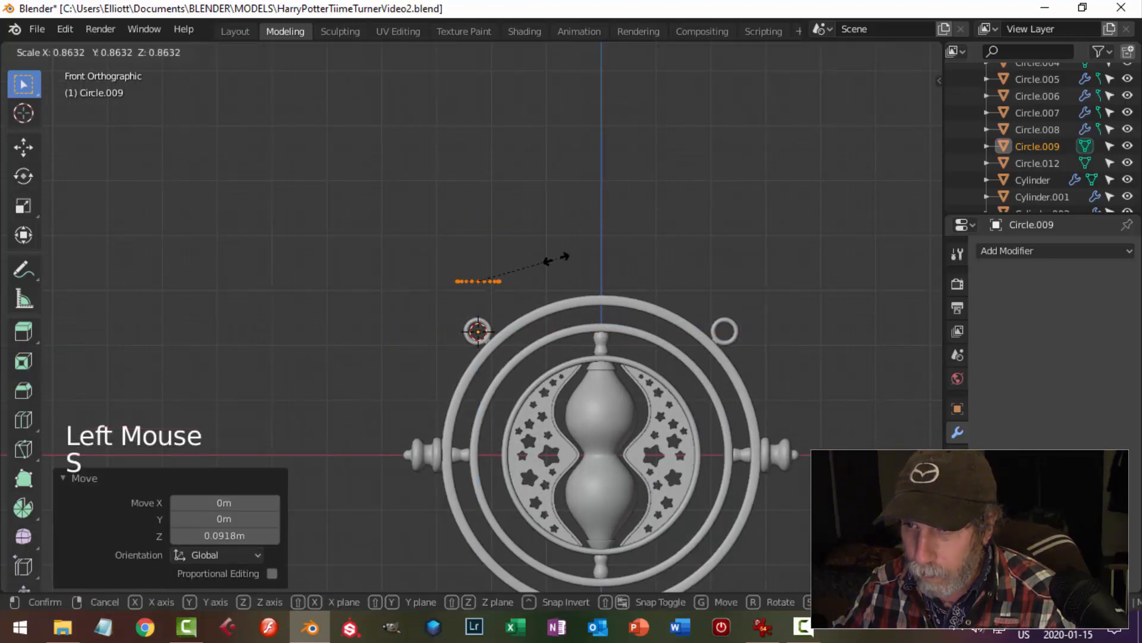
click(544, 260)
Rotate the circle's mesh 90° about X so that it faces the front
key(r)
key(x)
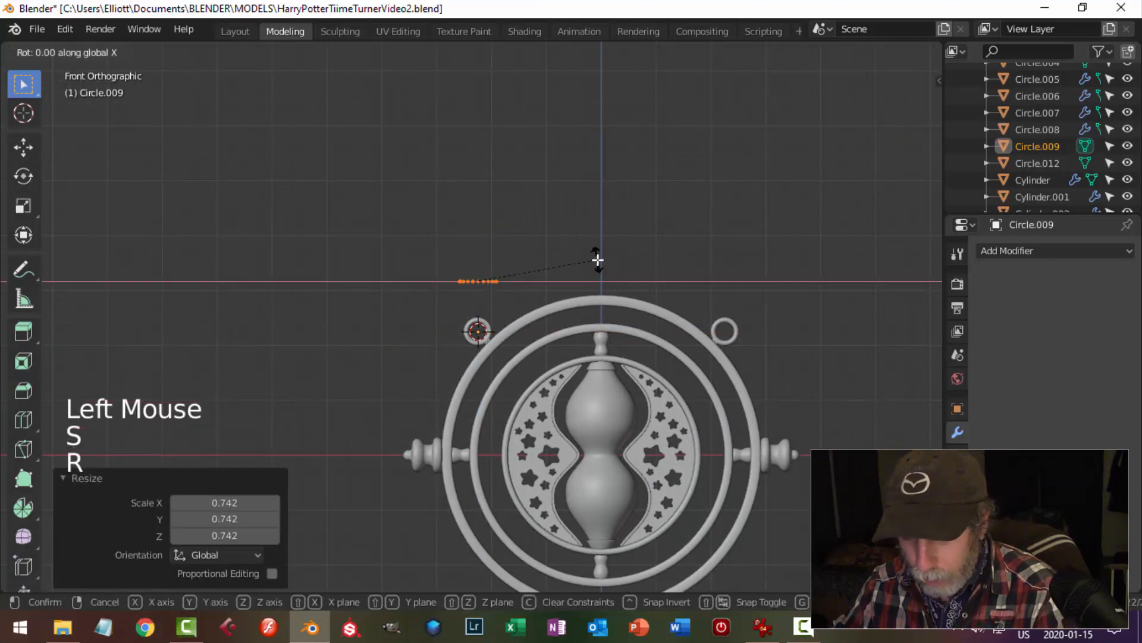
key(Return)
scroll(565, 279, up, 5)
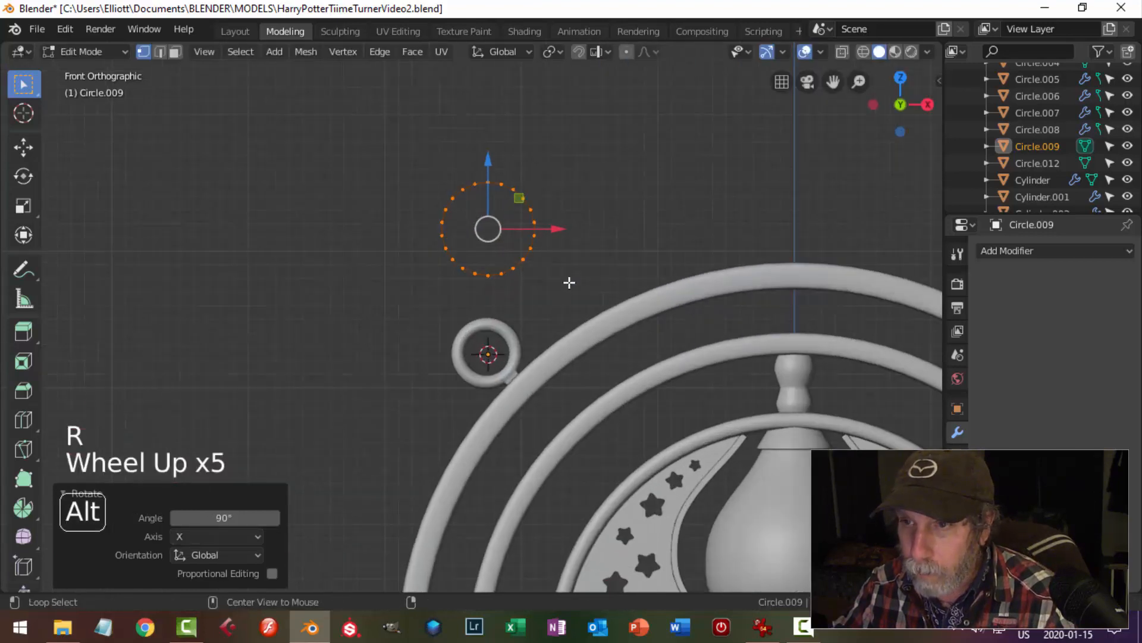
Delete the vertices of the circle's lower half
key(alt+a)
key(b)
drag(636, 306, 363, 232)
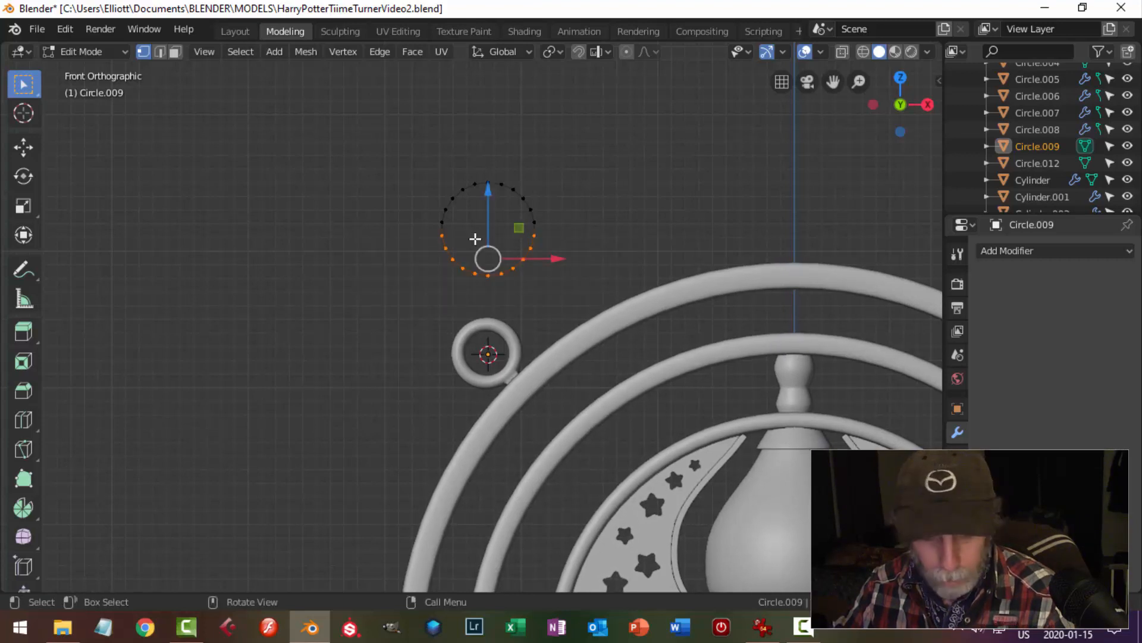
key(x)
click(474, 239)
Duplicate the remaining upper arc and place the copy about 0.069 m below it
shift+middle_drag(587, 279, 539, 292)
scroll(545, 260, down, 1)
drag(473, 141, 553, 220)
key(shift+d)
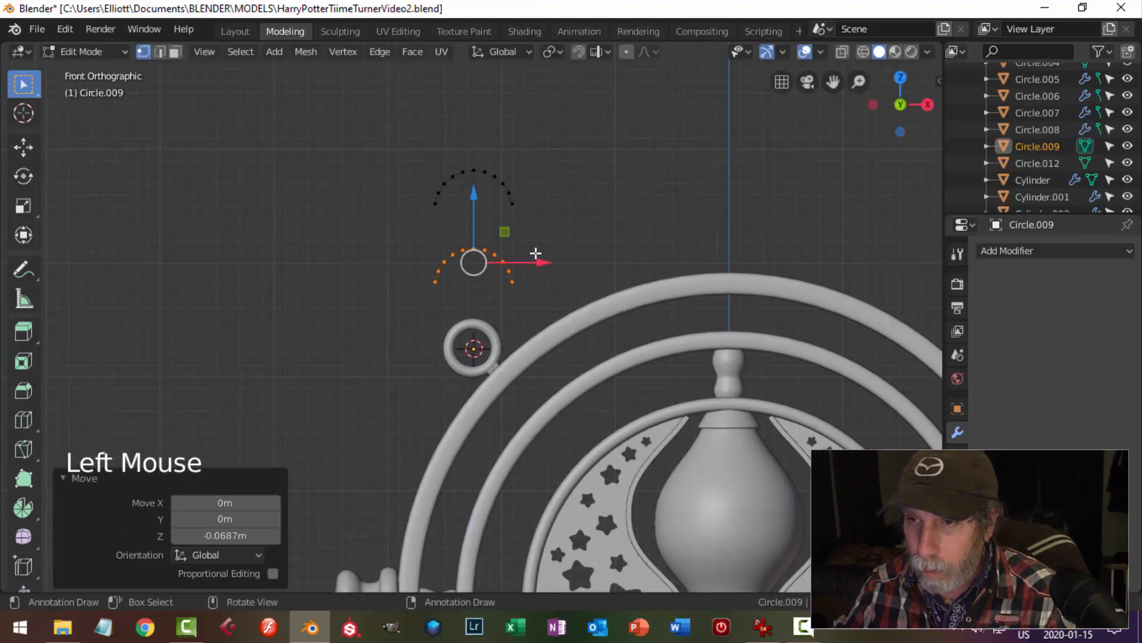
Rotate the copied arc 180° about Y and lower it slightly to leave a gap between the arcs
key(r)
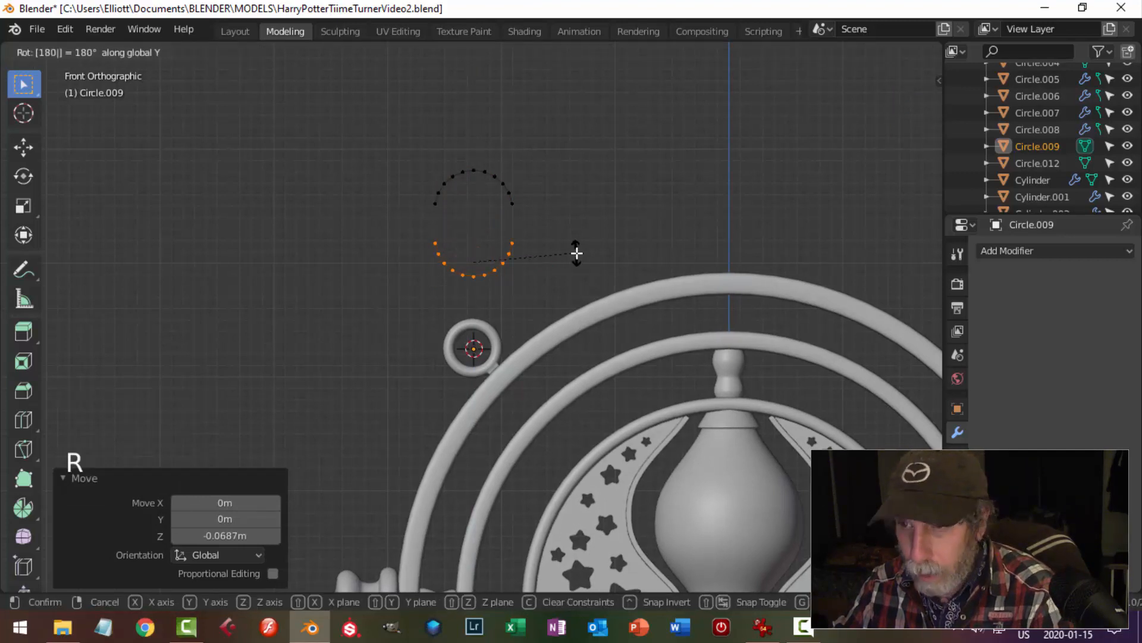
key(Return)
click(471, 195)
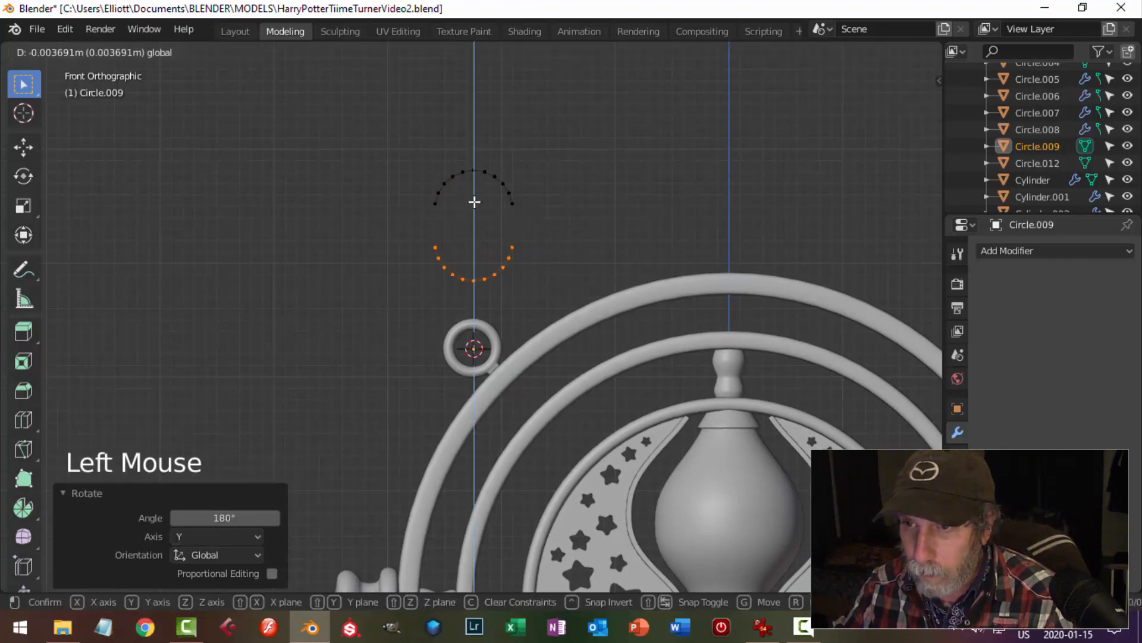
Join the open ends of the two arcs with an edge on each side to close the link outline
key(alt+a)
click(436, 203)
shift+click(430, 239)
key(f)
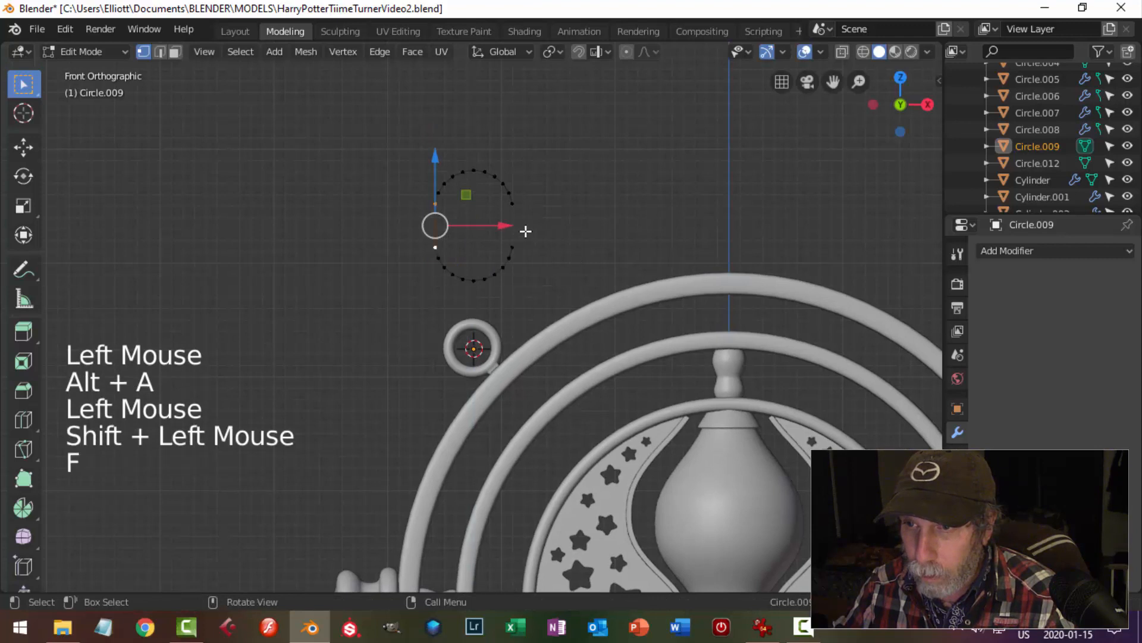
key(alt+a)
click(513, 207)
shift+click(512, 246)
key(f)
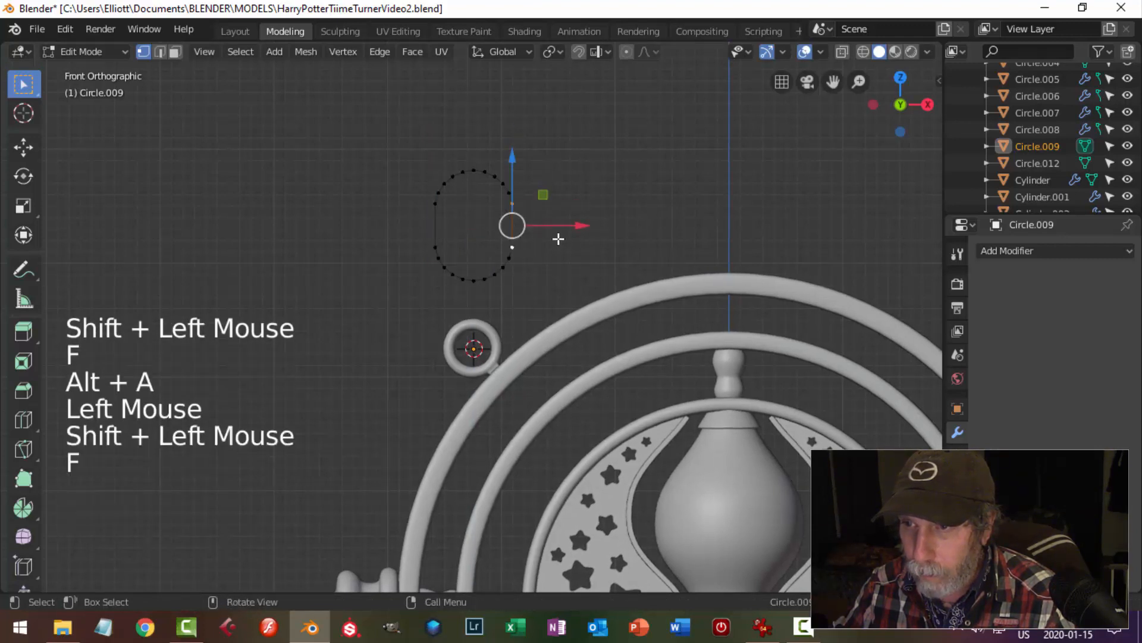
Scale the whole link outline to about 0.67 and finish editing its mesh
key(a)
key(s)
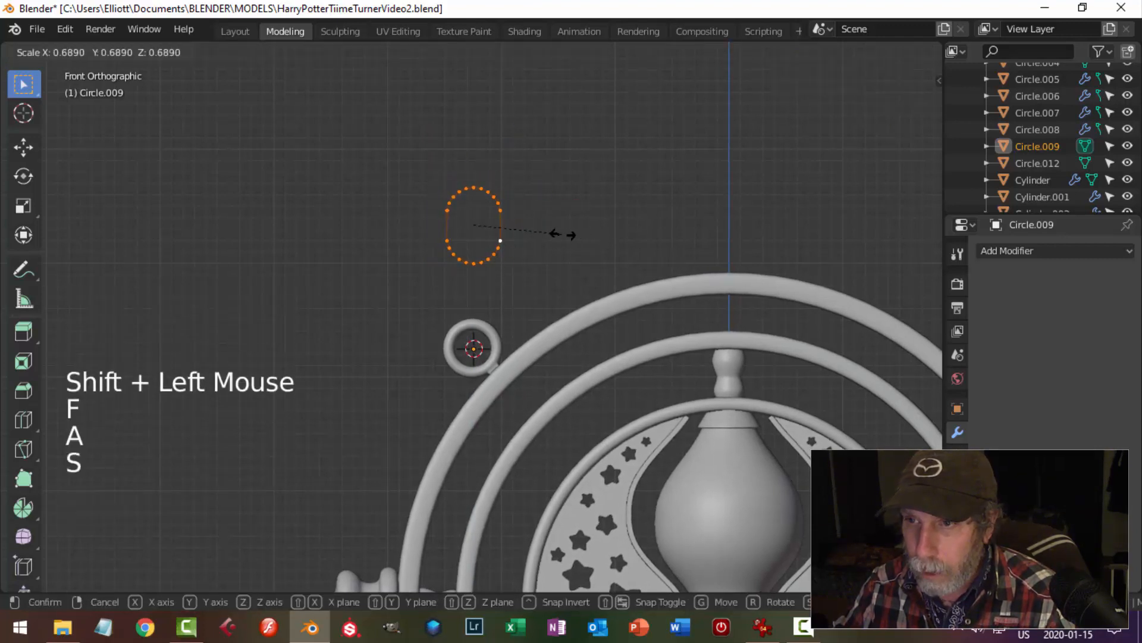
click(560, 235)
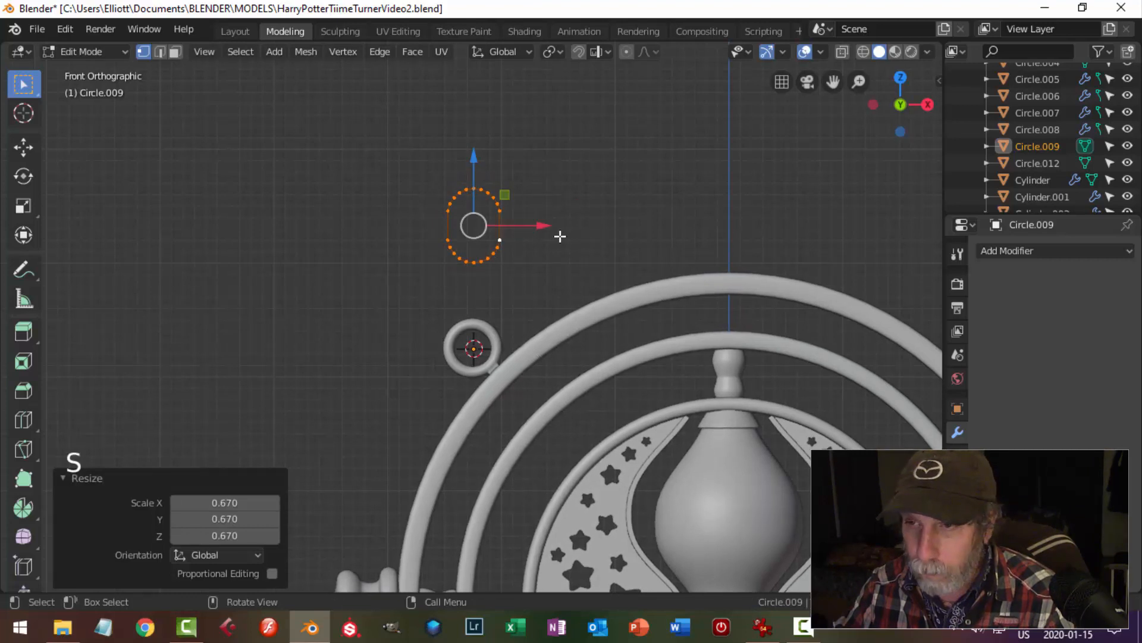
key(alt+a)
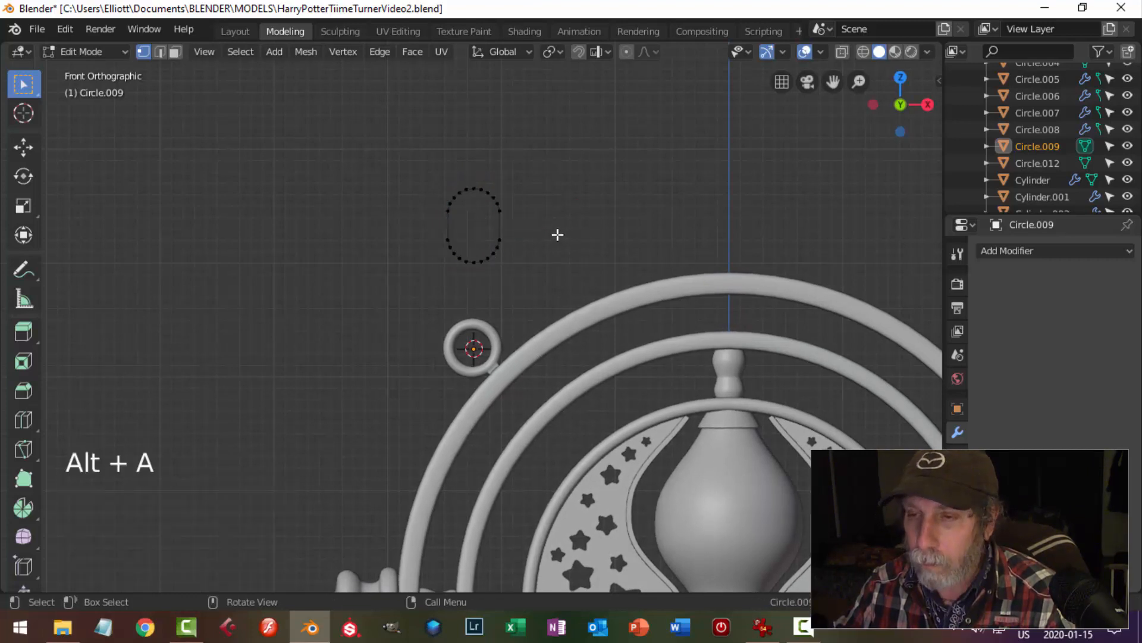
key(Tab)
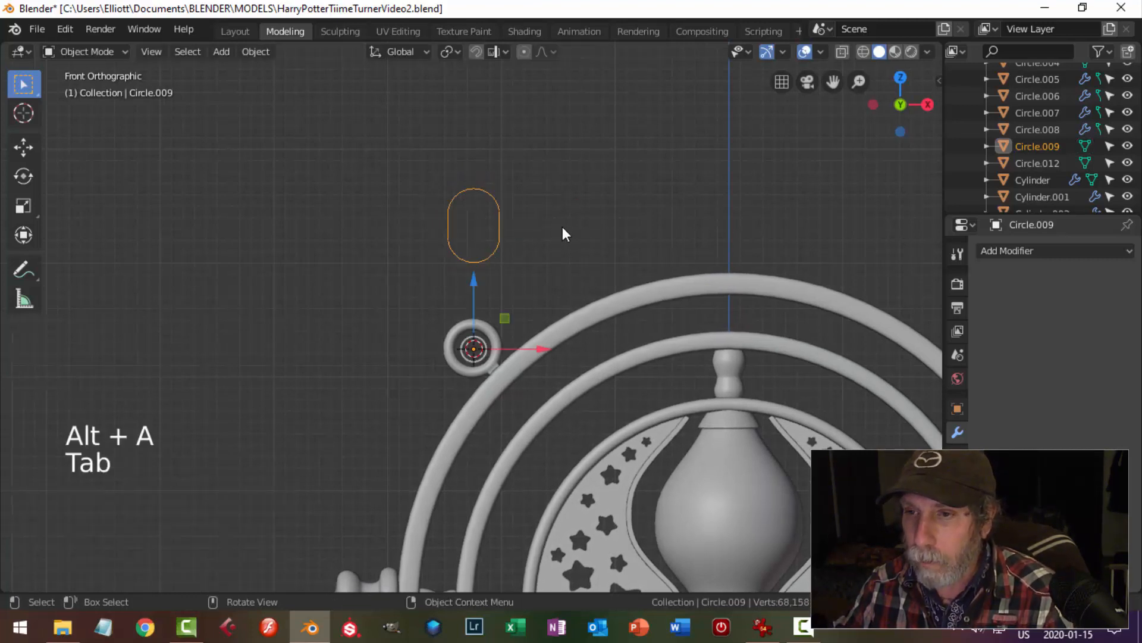
key(Tab)
key(a)
shift+middle_drag(553, 245, 548, 247)
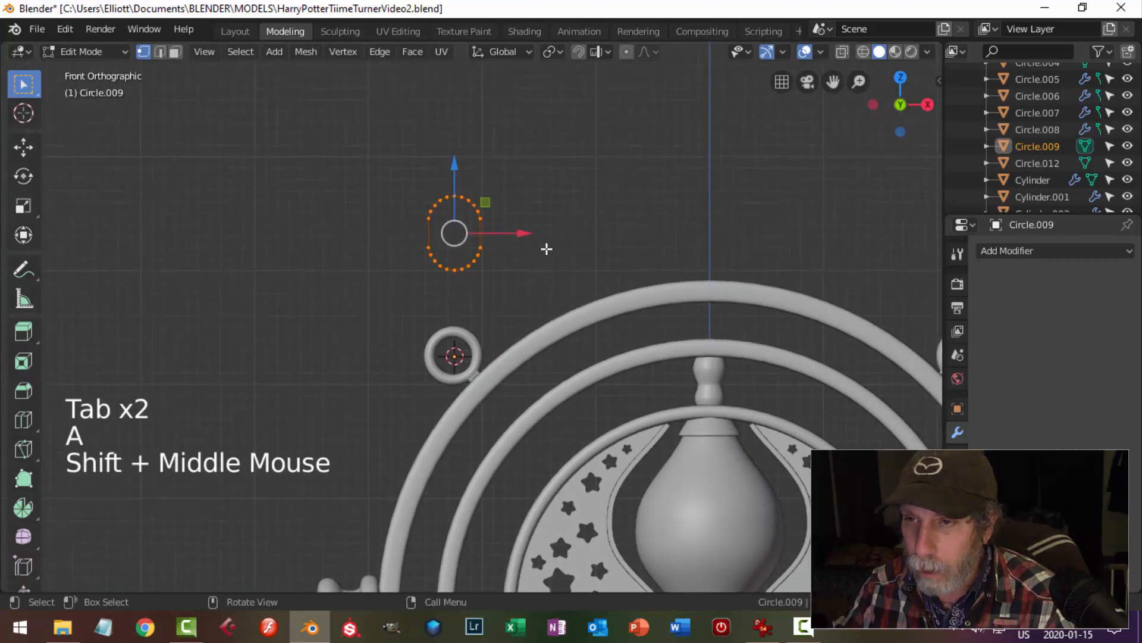
scroll(548, 247, up, 1)
key(Tab)
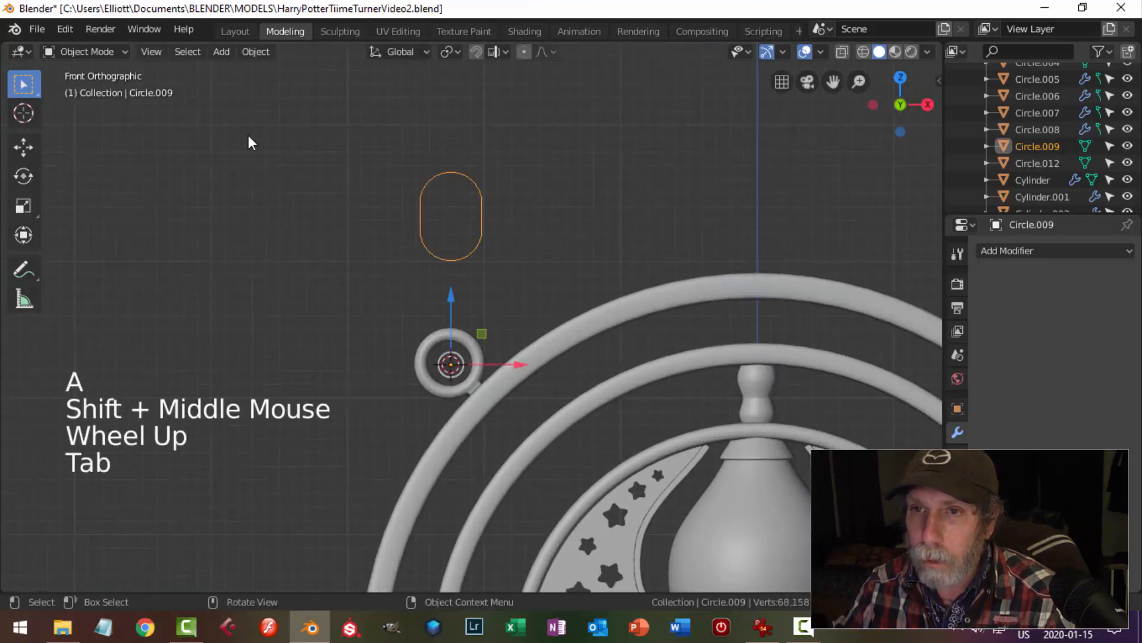
Convert the link outline mesh above the upper-left ring to a curve
click(257, 53)
mouse_move(318, 493)
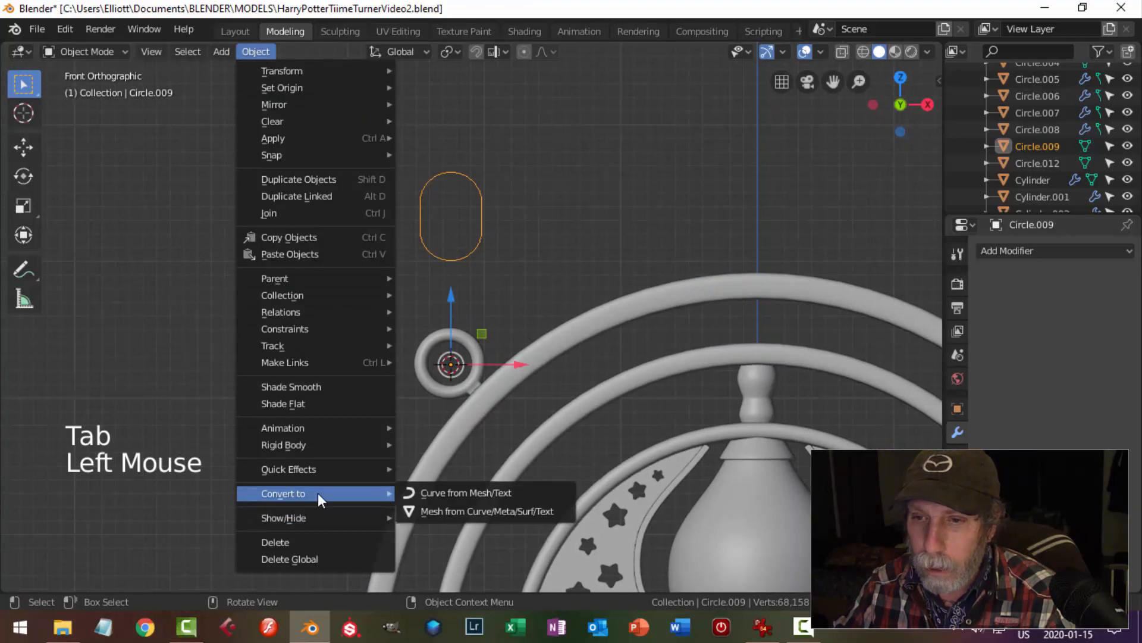
click(447, 492)
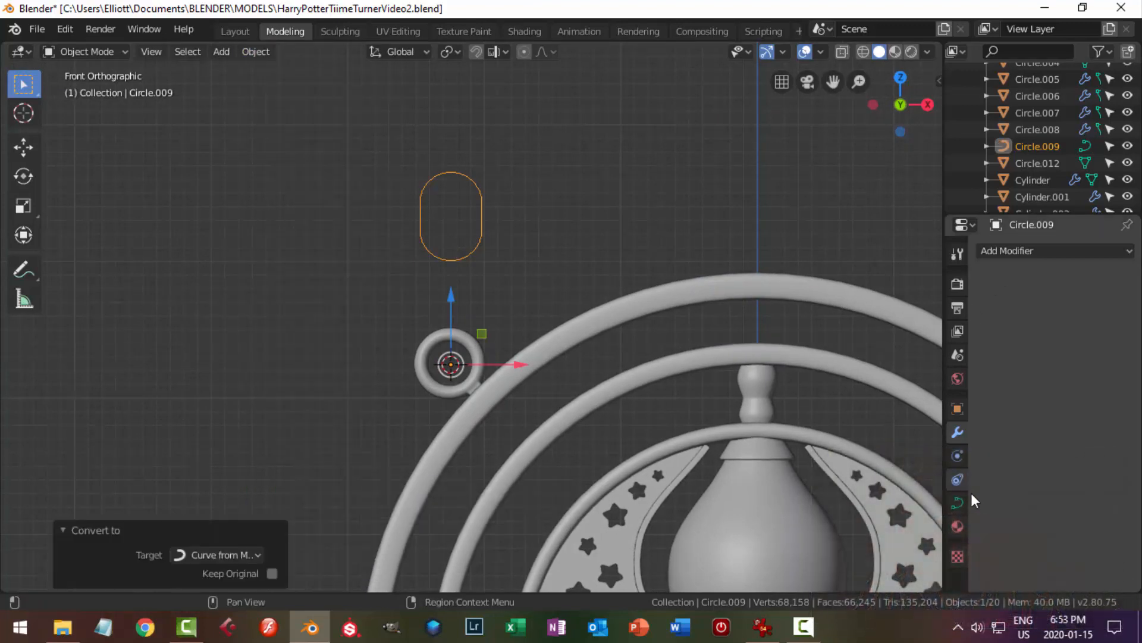
Give the link curve a round thickness with a bevel depth of 0.004 m, and deselect it
click(956, 503)
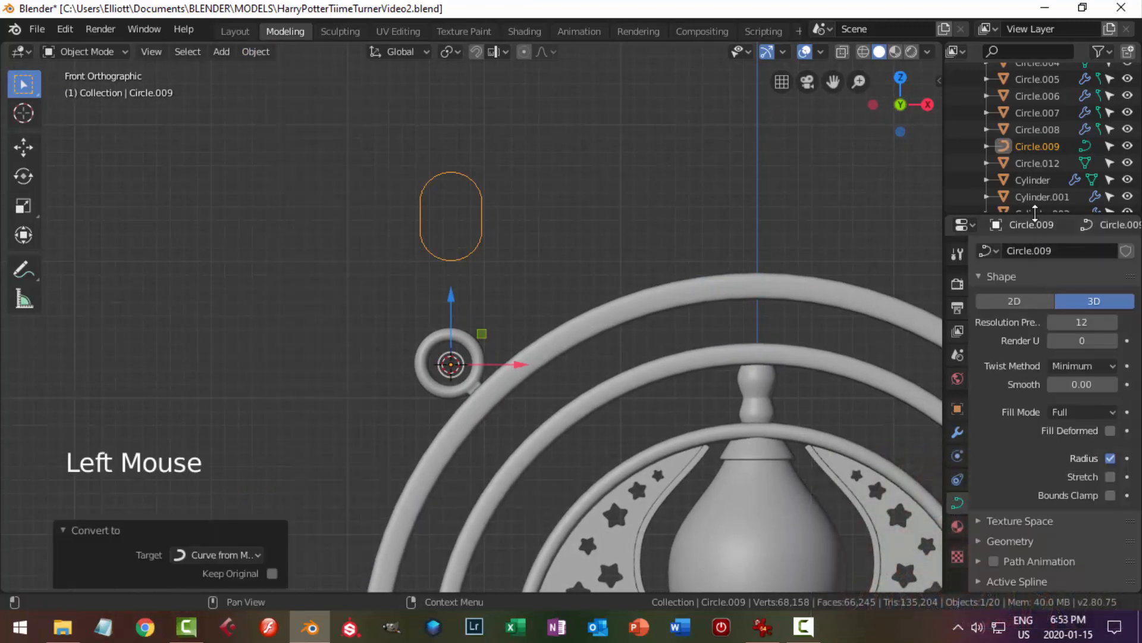
drag(1035, 213, 1035, 142)
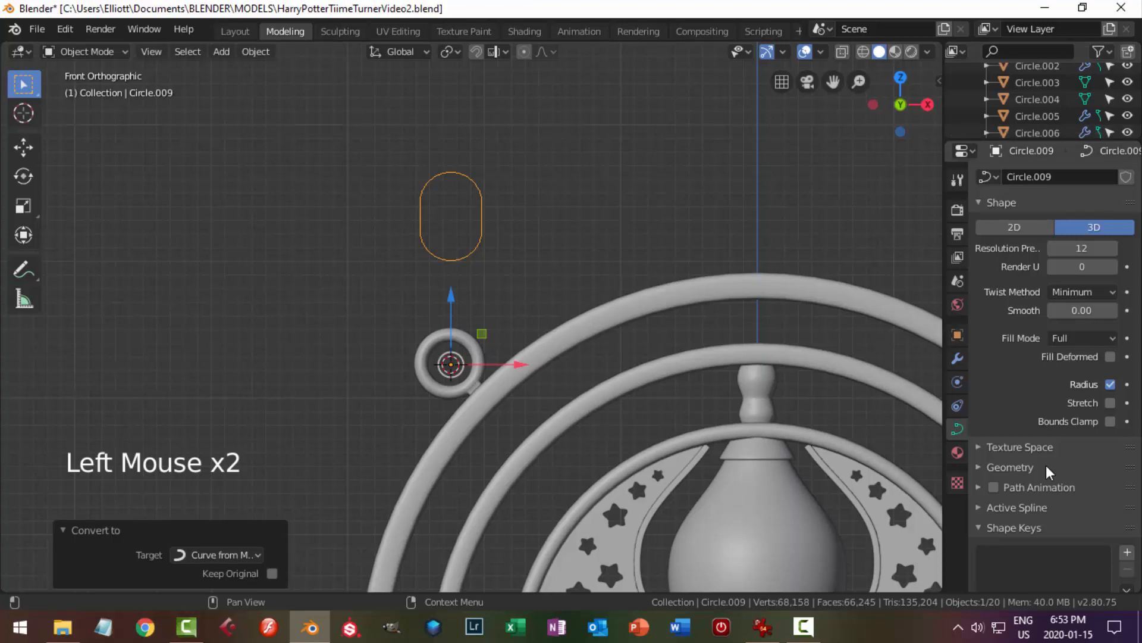
click(981, 467)
scroll(1047, 485, down, 3)
shift+click(1065, 496)
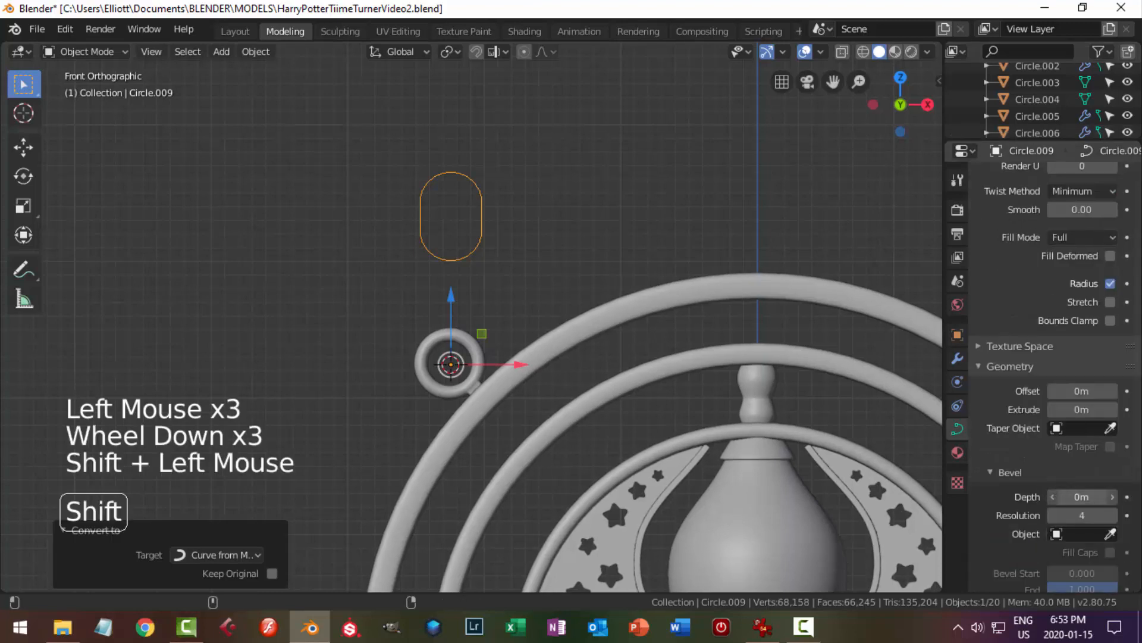
mouse_move(1065, 495)
shift+mouse_down()
mouse_move(1077, 496)
mouse_move(1065, 496)
shift+mouse_up()
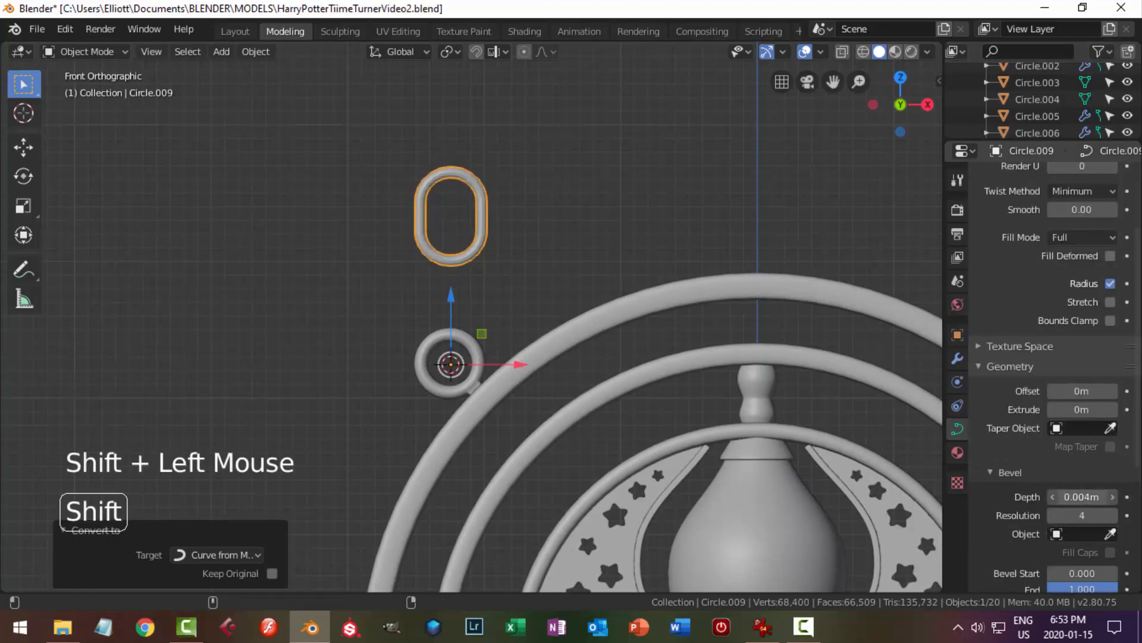
right_click(481, 218)
key(alt+a)
scroll(535, 256, down, 4)
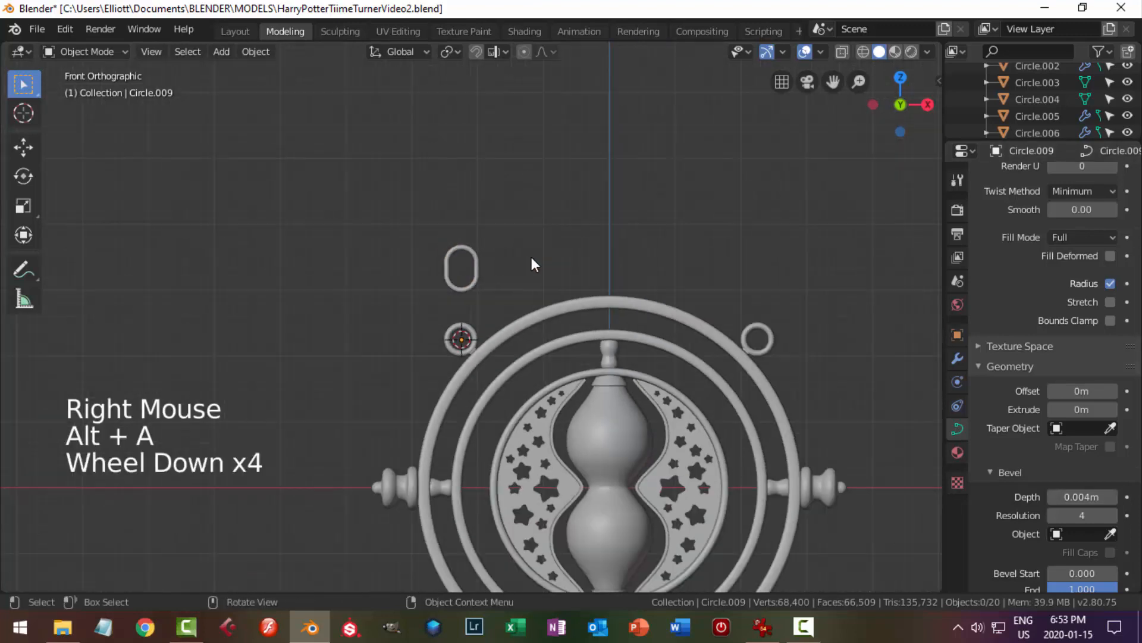
Scale the chain link object down to about 0.867
scroll(506, 276, up, 2)
click(483, 258)
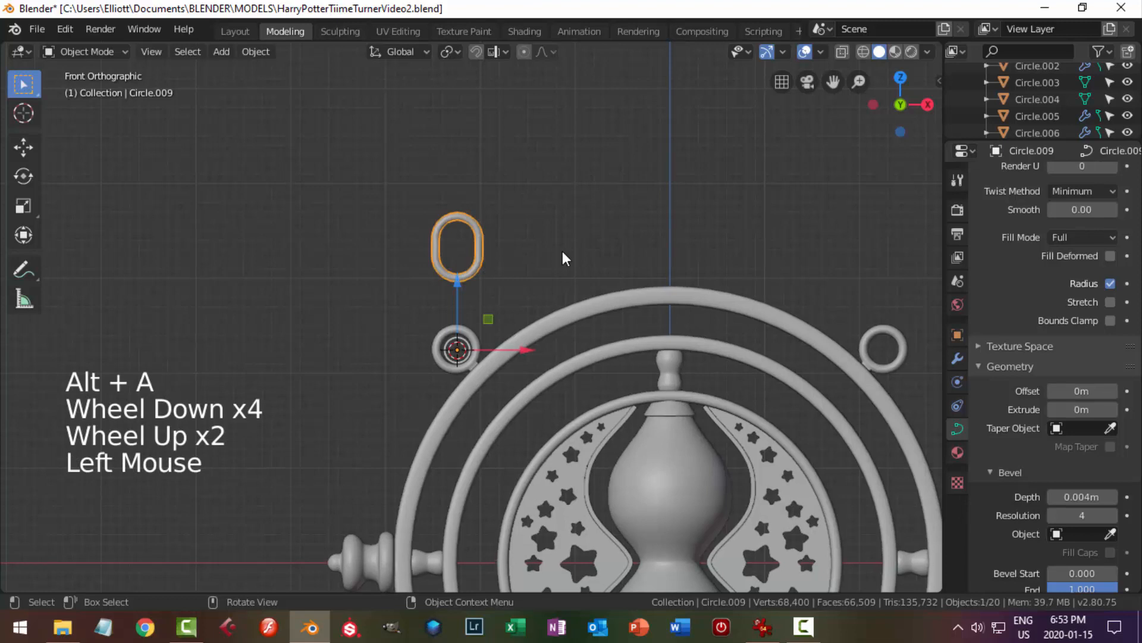
key(Tab)
key(Tab)
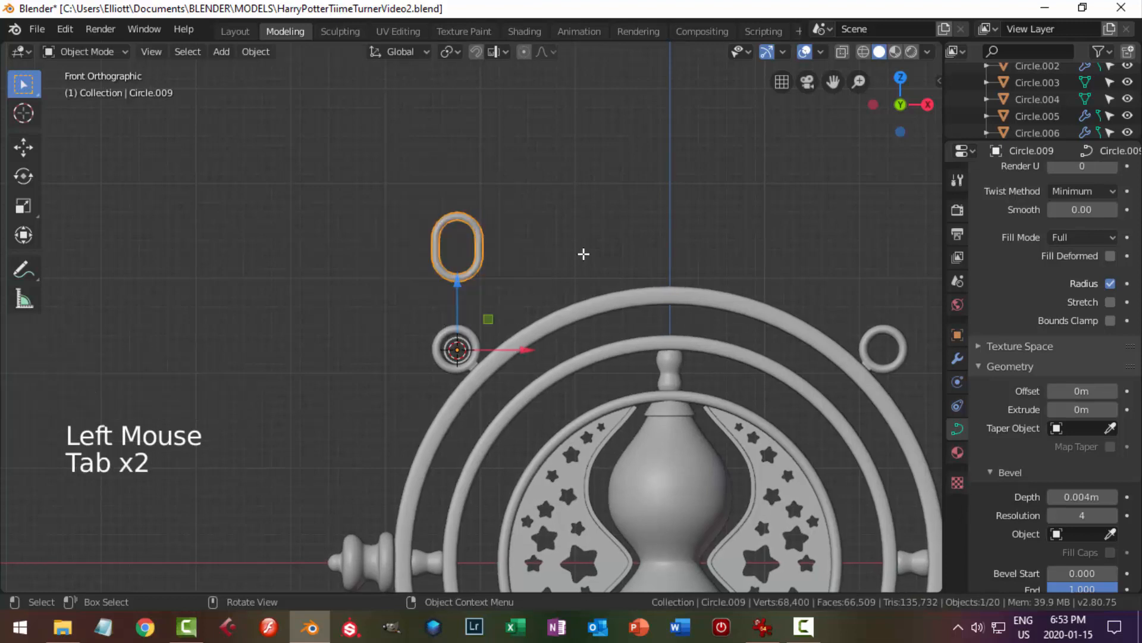
key(s)
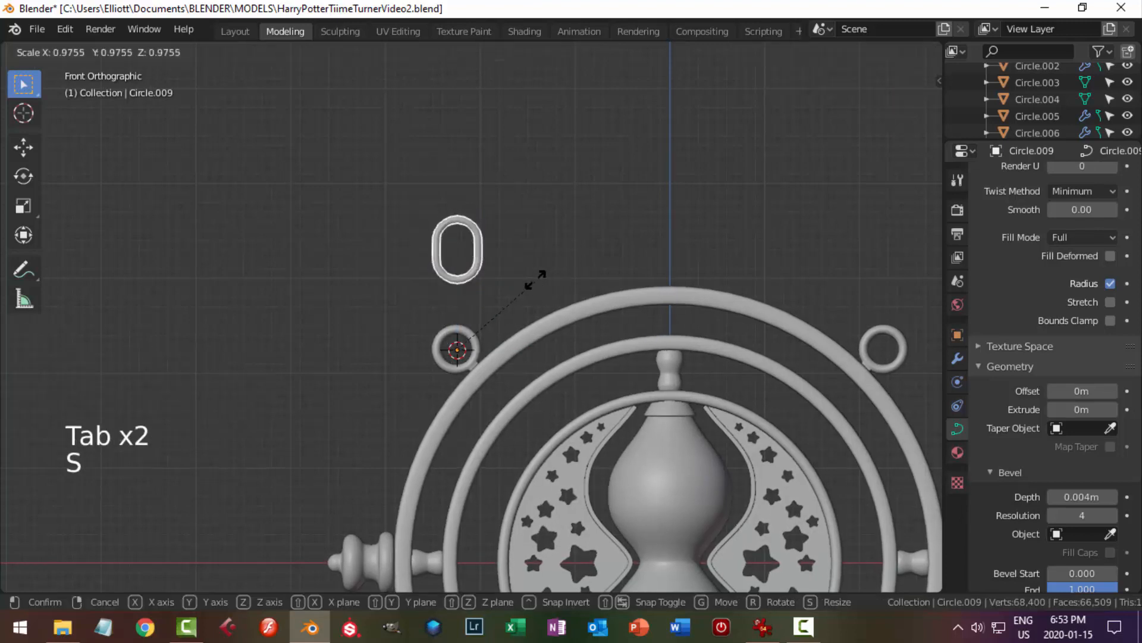
click(518, 272)
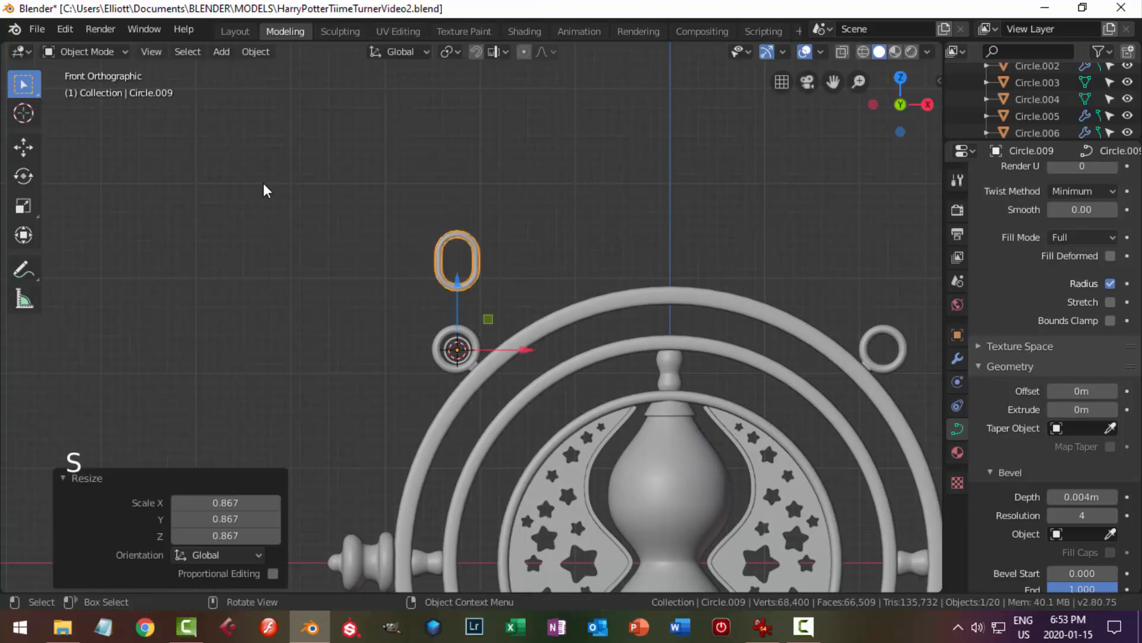
Set the link's origin to its geometry and rotate the link 90° about Z
click(256, 52)
mouse_move(283, 87)
click(511, 105)
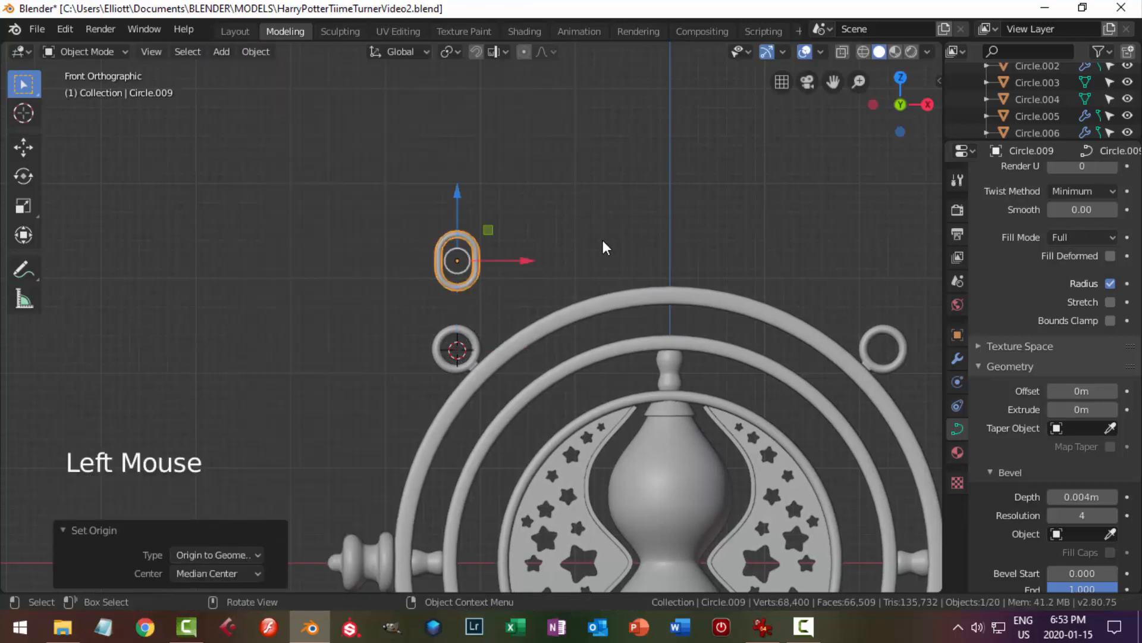
scroll(545, 284, up, 2)
text(r)
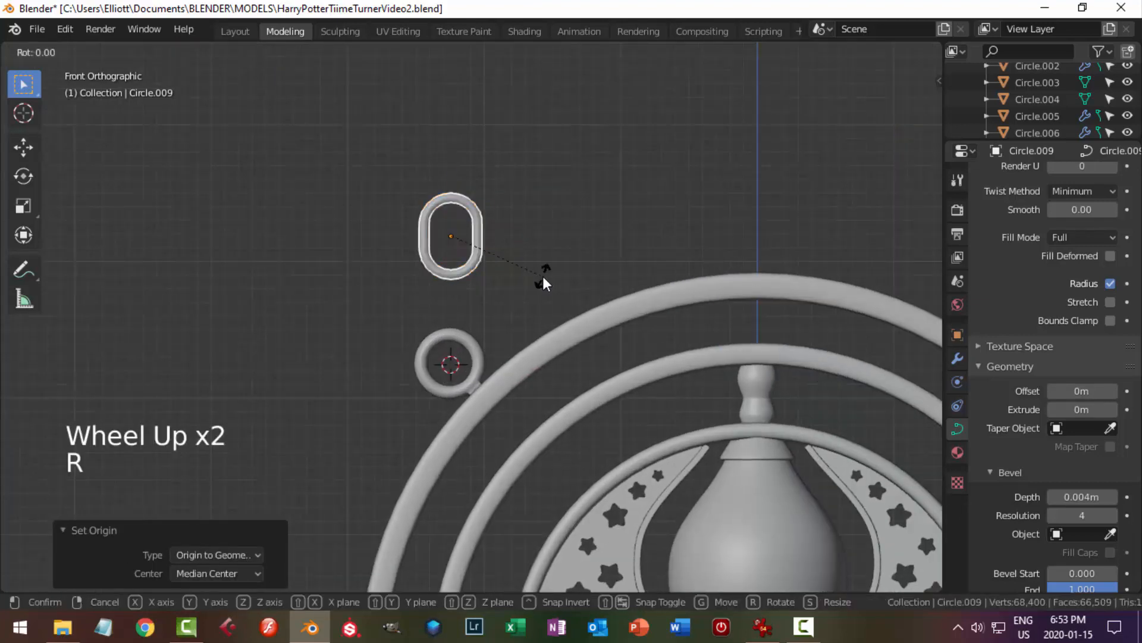
text(z90)
key(Return)
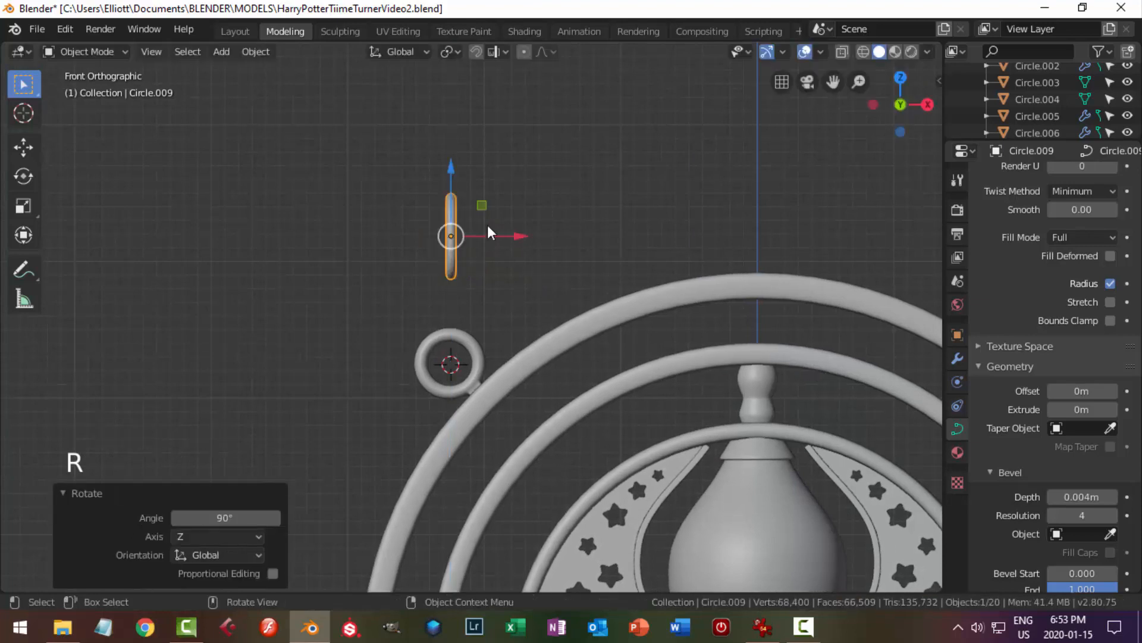
Lower the link about 0.05 m along Z so it hooks through the upper-left ring
drag(453, 168, 451, 223)
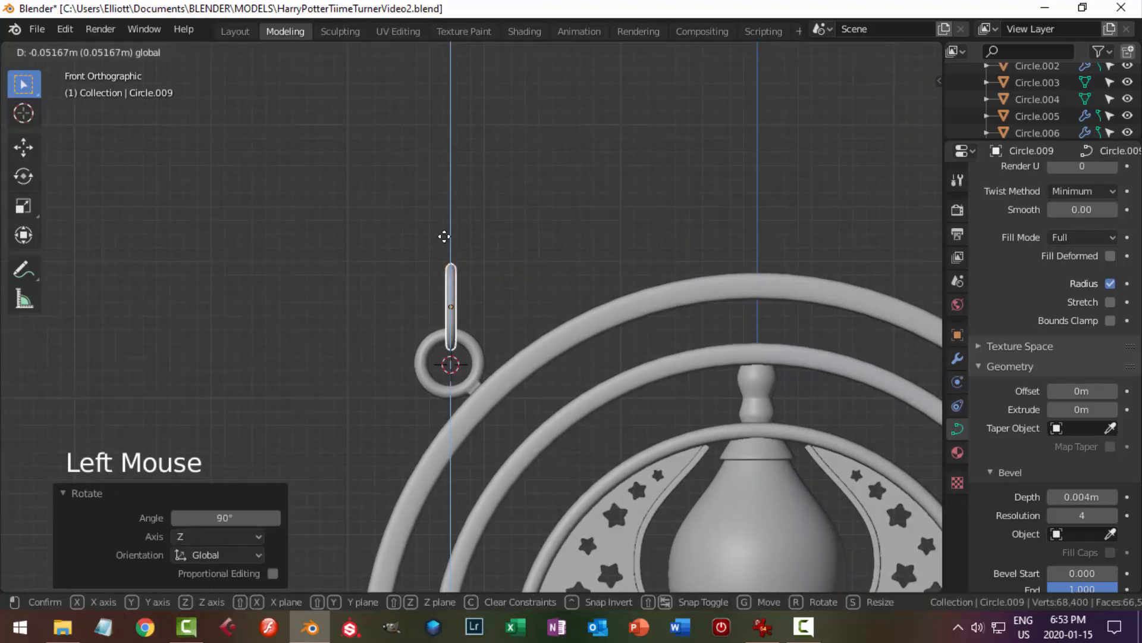
drag(440, 234, 440, 235)
scroll(533, 272, down, 5)
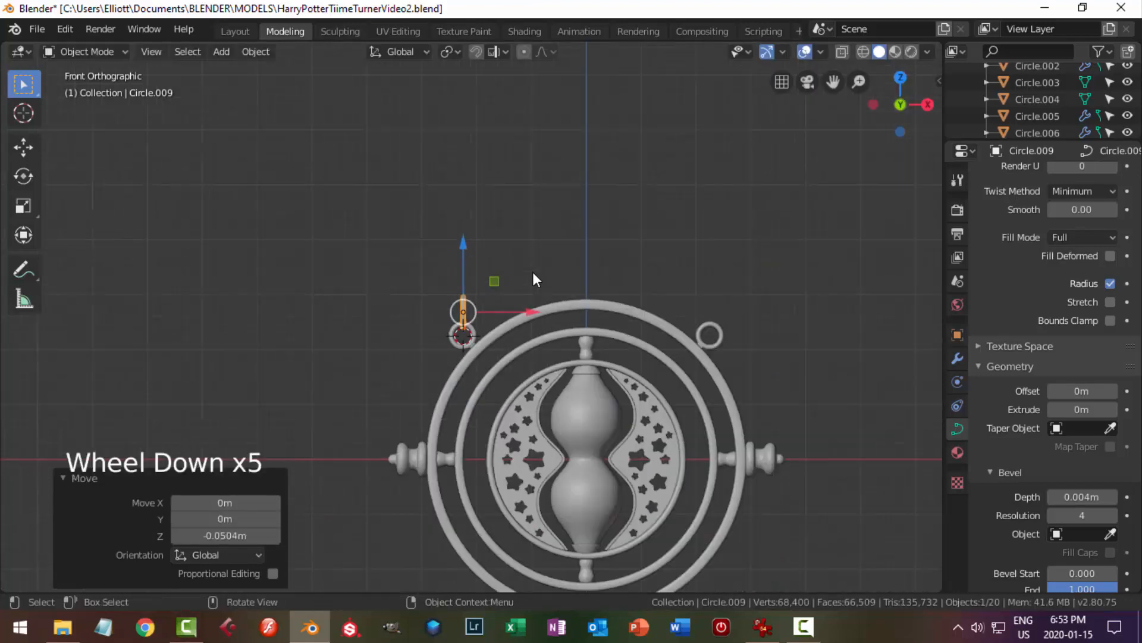
key(alt+a)
scroll(552, 276, down, 4)
middle_drag(533, 285, 535, 317)
scroll(534, 318, up, 9)
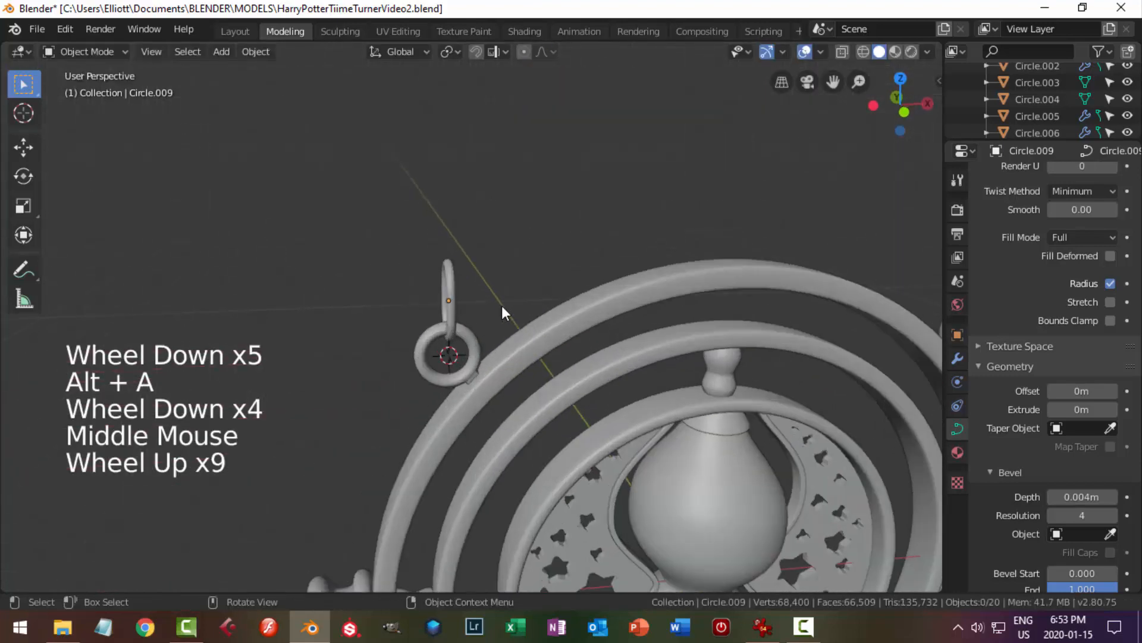
Thicken the link by raising its curve bevel depth to 0.008 m
click(454, 290)
middle_drag(456, 290, 485, 298)
key(Tab)
key(a)
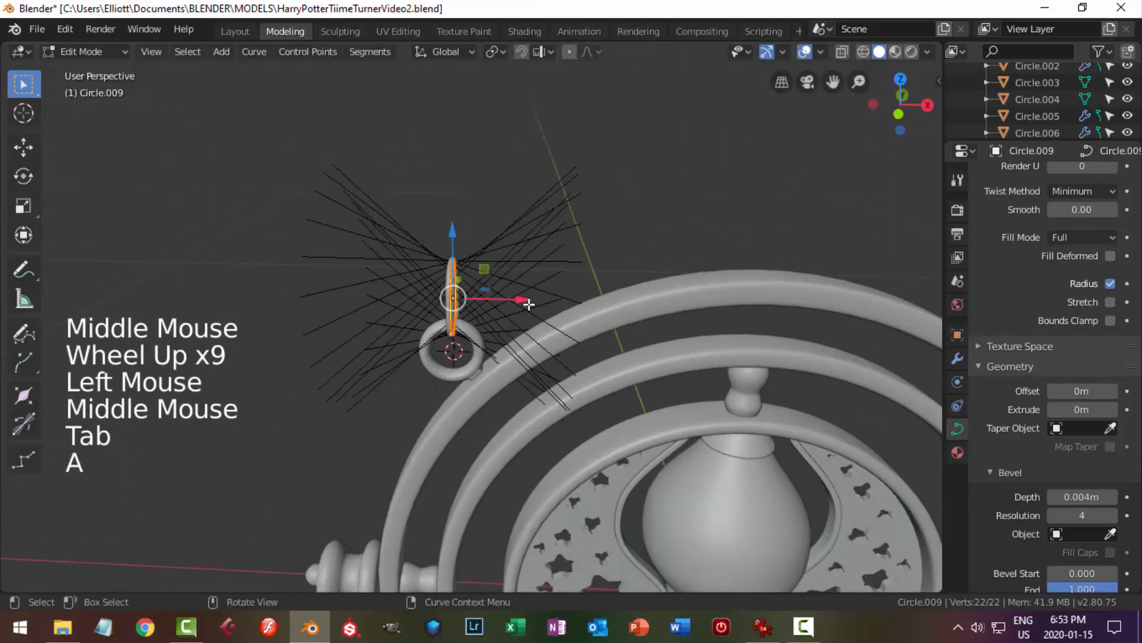
scroll(533, 300, up, 2)
key(Tab)
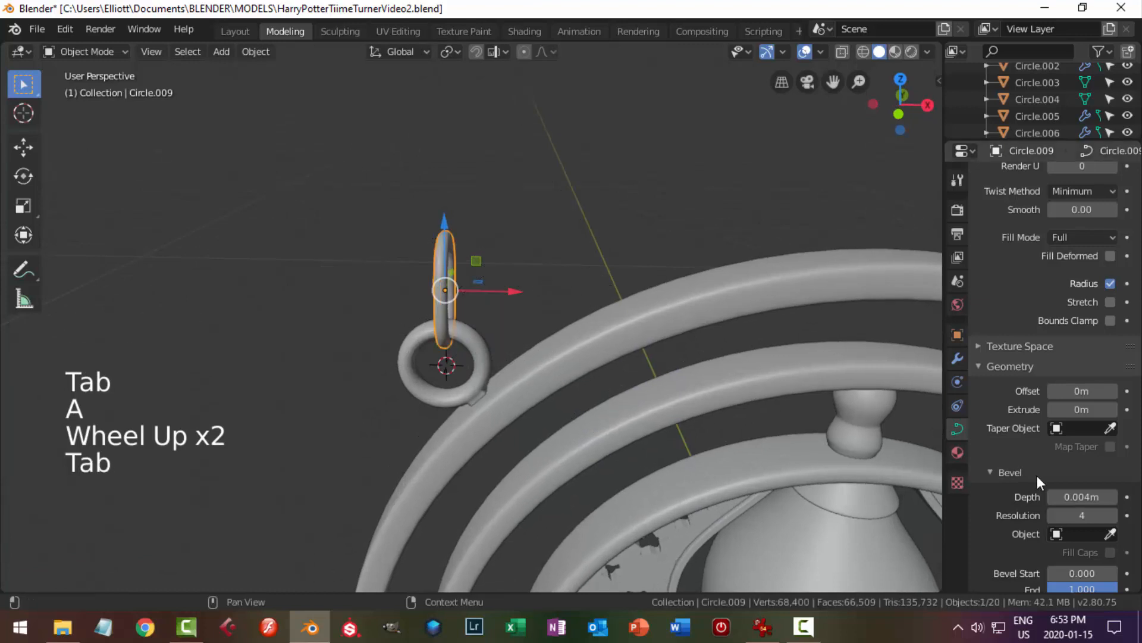
shift+drag(1082, 502, 1101, 501)
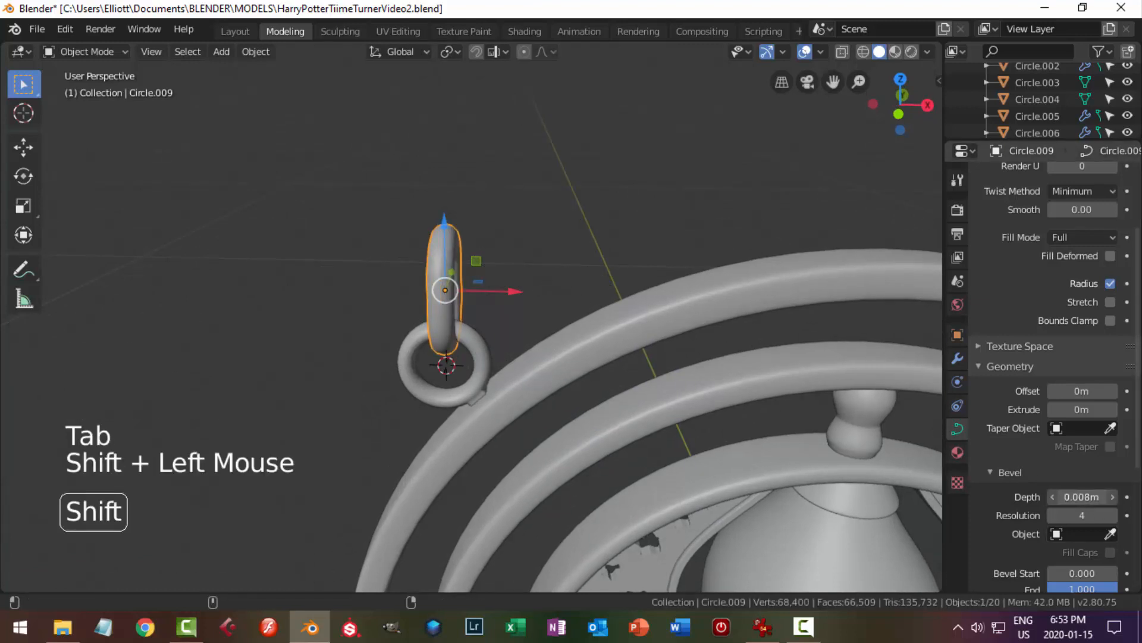
key(alt+a)
Lower the thickened link slightly along Z to adjust how it sits in the ring
middle_drag(604, 327, 470, 250)
click(470, 250)
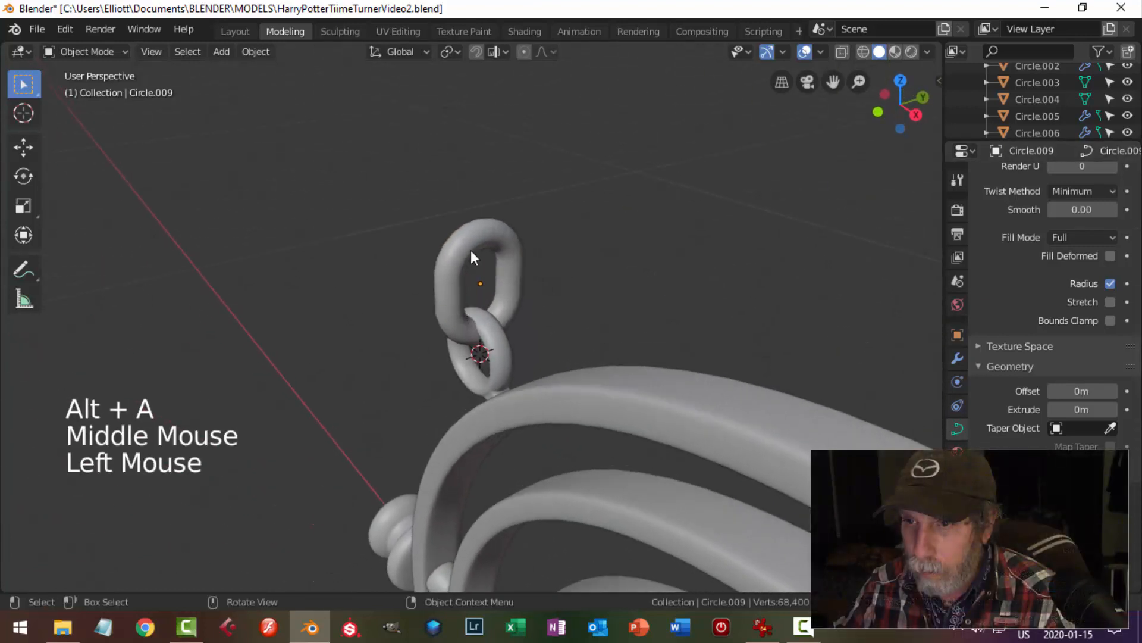
drag(481, 222, 481, 231)
key(alt+a)
scroll(453, 321, down, 4)
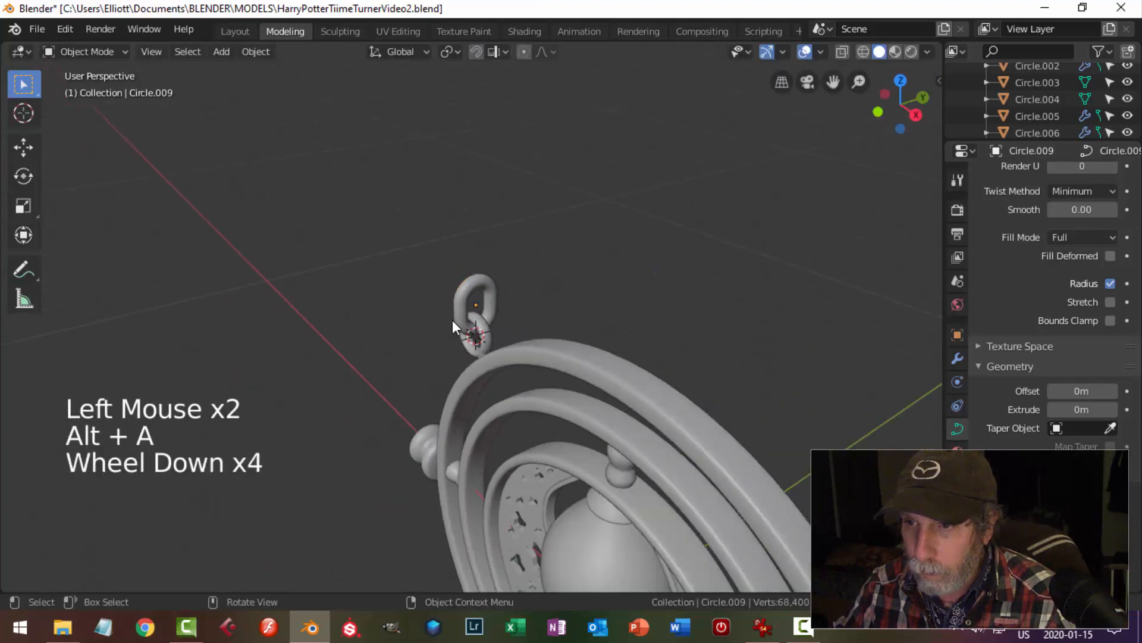
middle_drag(454, 321, 737, 280)
scroll(576, 318, up, 2)
Scale the link down slightly to fit the ring better
click(480, 297)
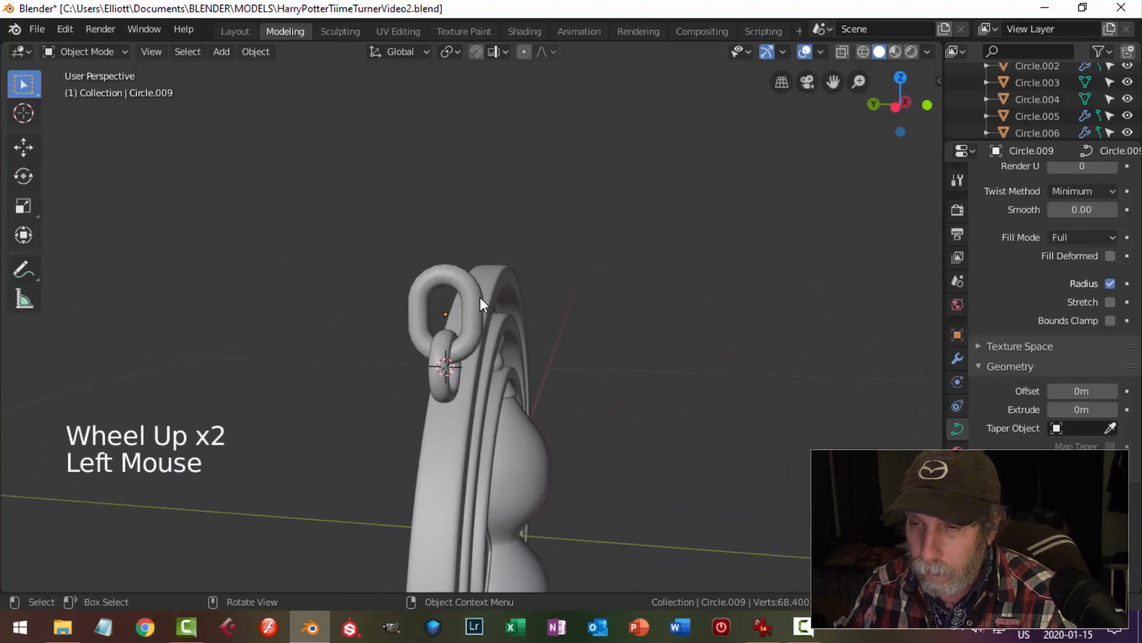
middle_drag(480, 297, 588, 316)
key(s)
click(589, 316)
key(alt+a)
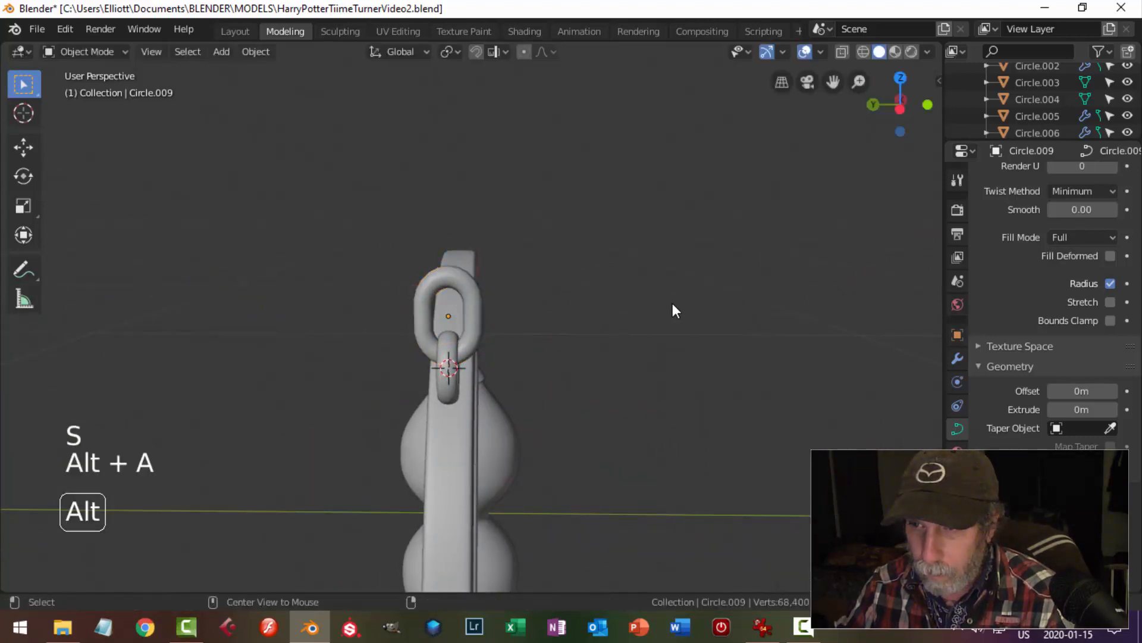
middle_drag(672, 302, 466, 321)
scroll(410, 319, down, 3)
scroll(466, 321, up, 5)
middle_drag(537, 341, 510, 291)
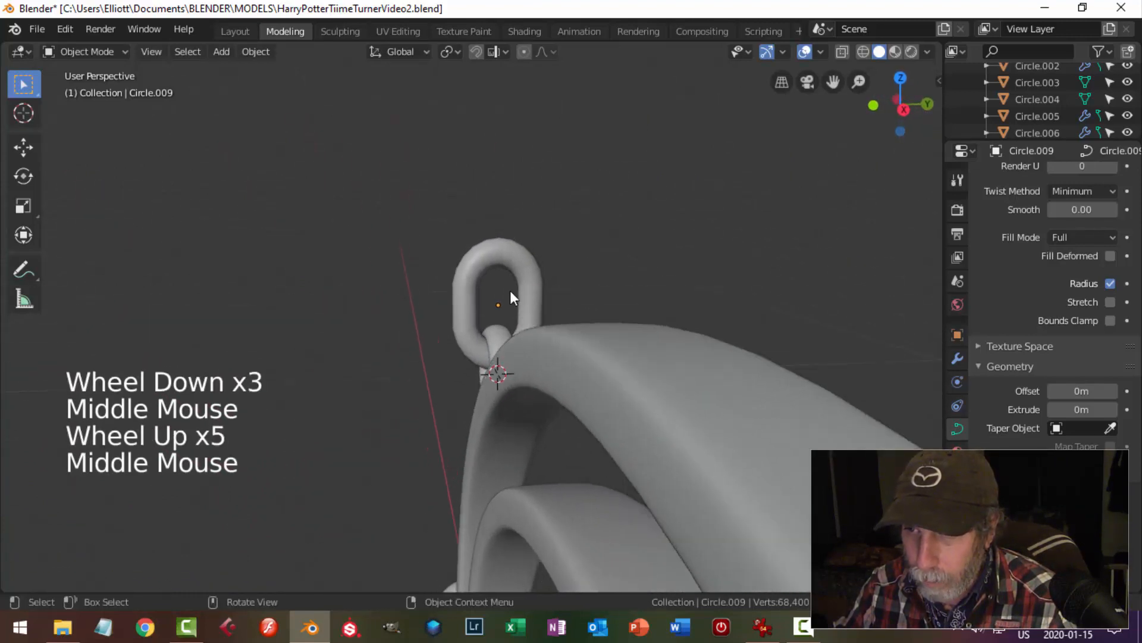
Nudge the link down about 0.0009 m along Z and deselect it
click(508, 252)
drag(502, 233, 506, 256)
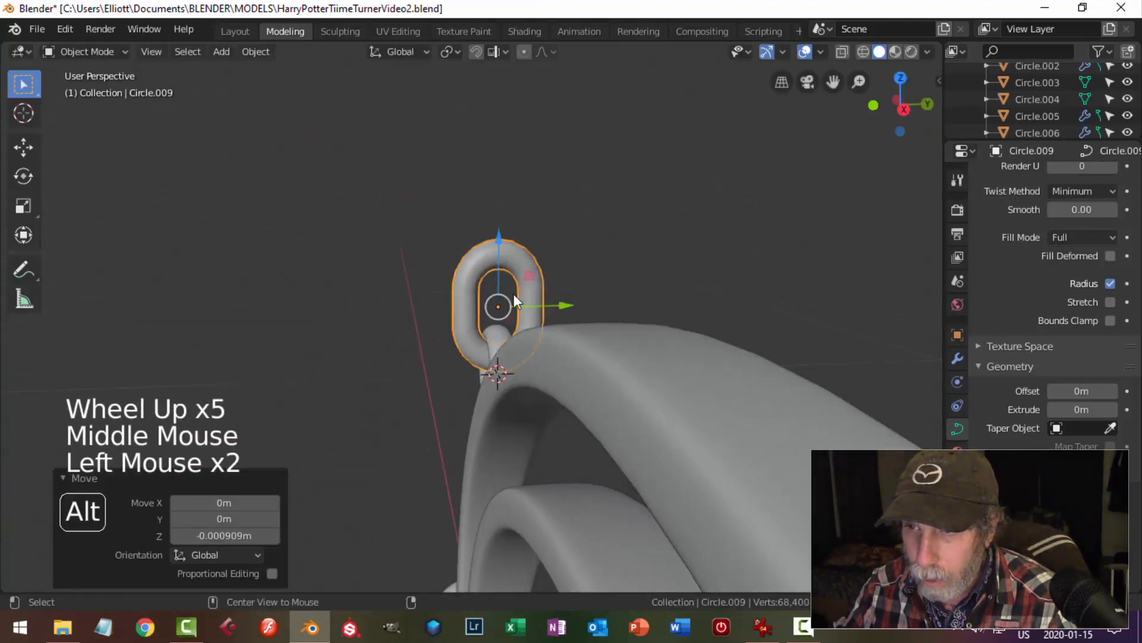
key(alt+a)
scroll(512, 297, down, 2)
middle_drag(513, 301, 547, 313)
Duplicate the link in place and rotate the copy 90° about Z
click(456, 275)
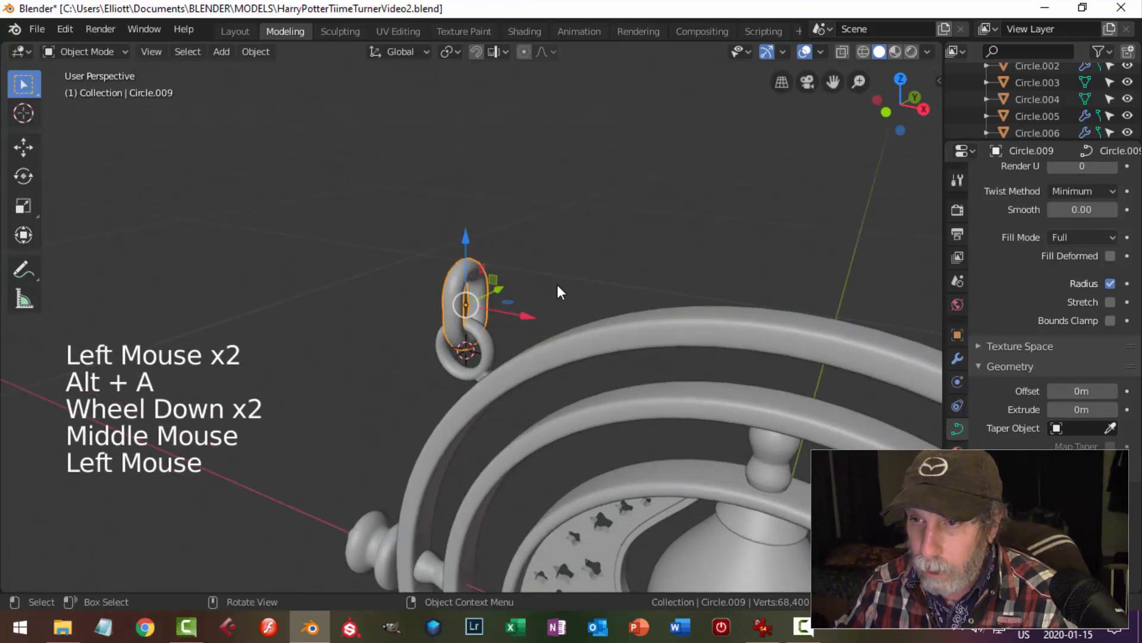
key(KP_1)
key(shift+d)
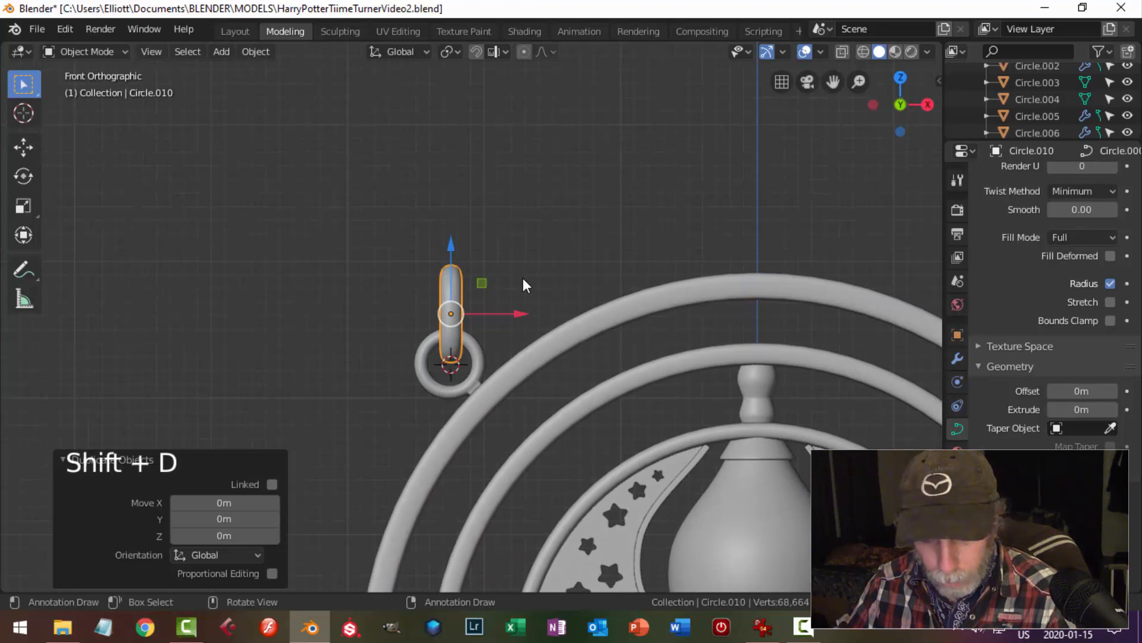
text(rz90)
key(Return)
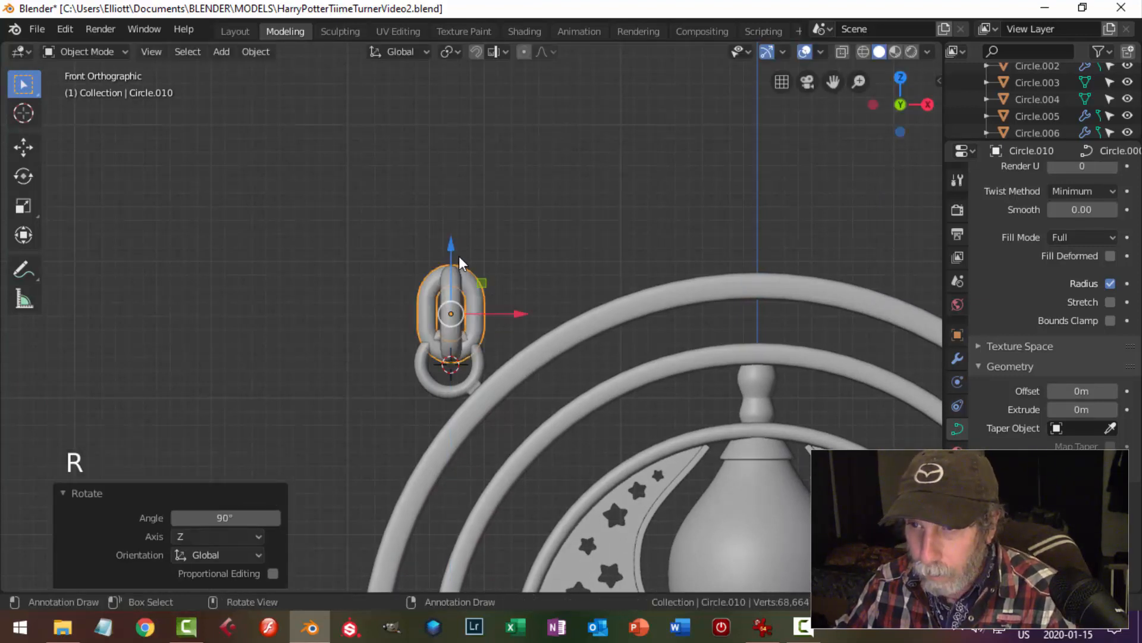
Raise the copied link about 0.045 m along Z so it interlocks with the first link
drag(450, 247, 462, 194)
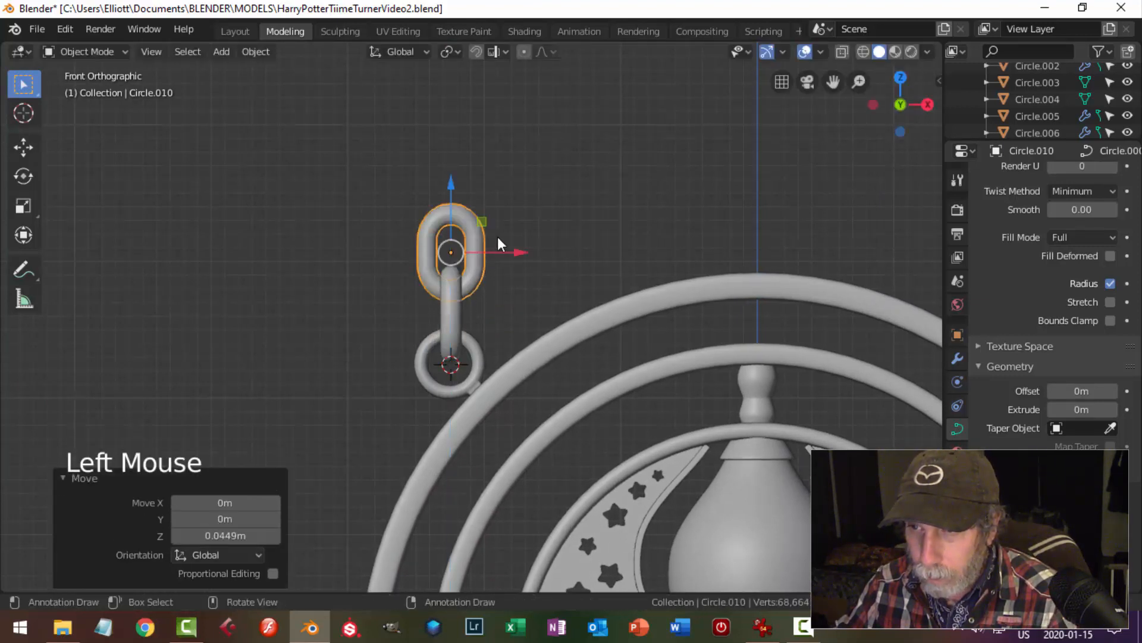
key(alt+a)
middle_drag(500, 242, 430, 317)
scroll(428, 313, down, 5)
middle_drag(542, 326, 487, 359)
scroll(475, 355, up, 6)
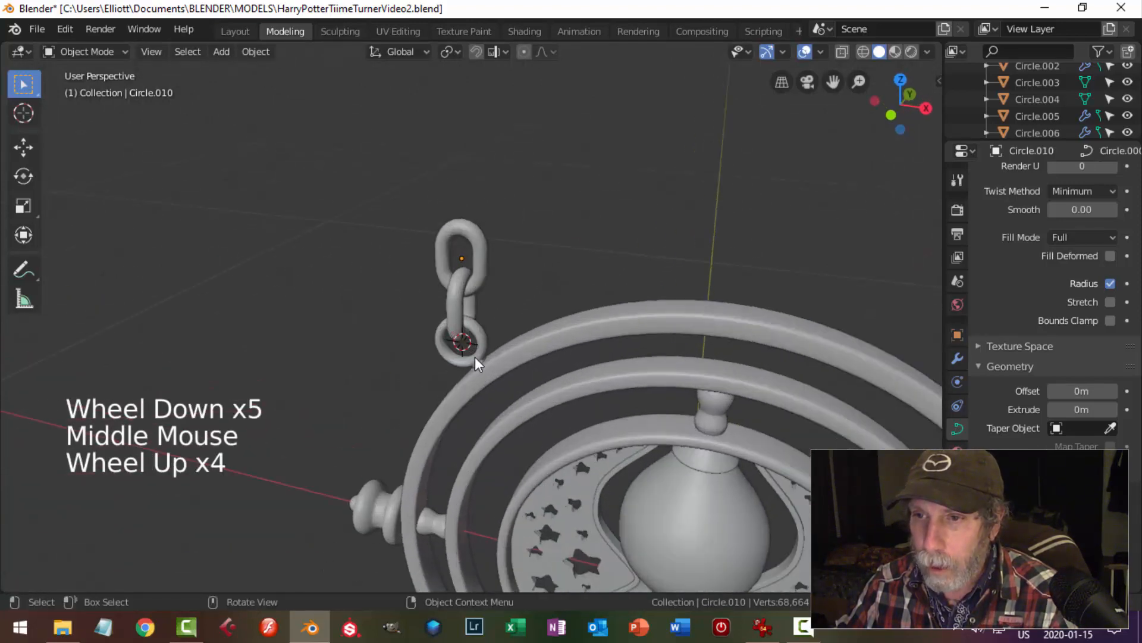
Duplicate both links together and raise the copies about 0.086 m along Z to continue the chain
click(467, 280)
shift+click(480, 181)
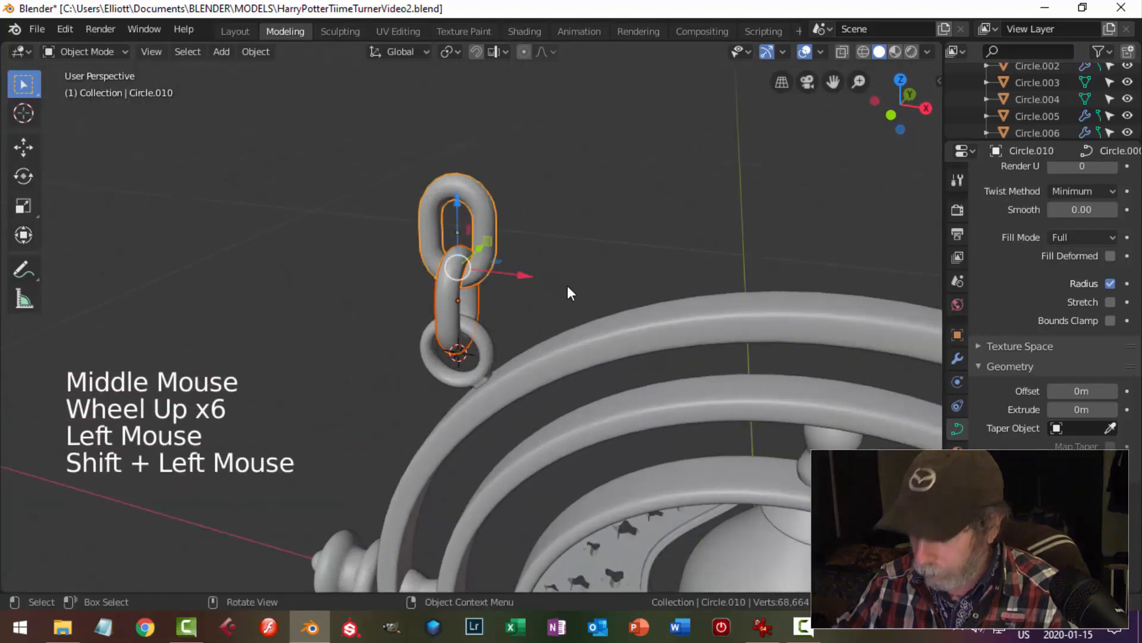
key(KP_1)
scroll(567, 284, down, 4)
shift+middle_drag(544, 298, 566, 327)
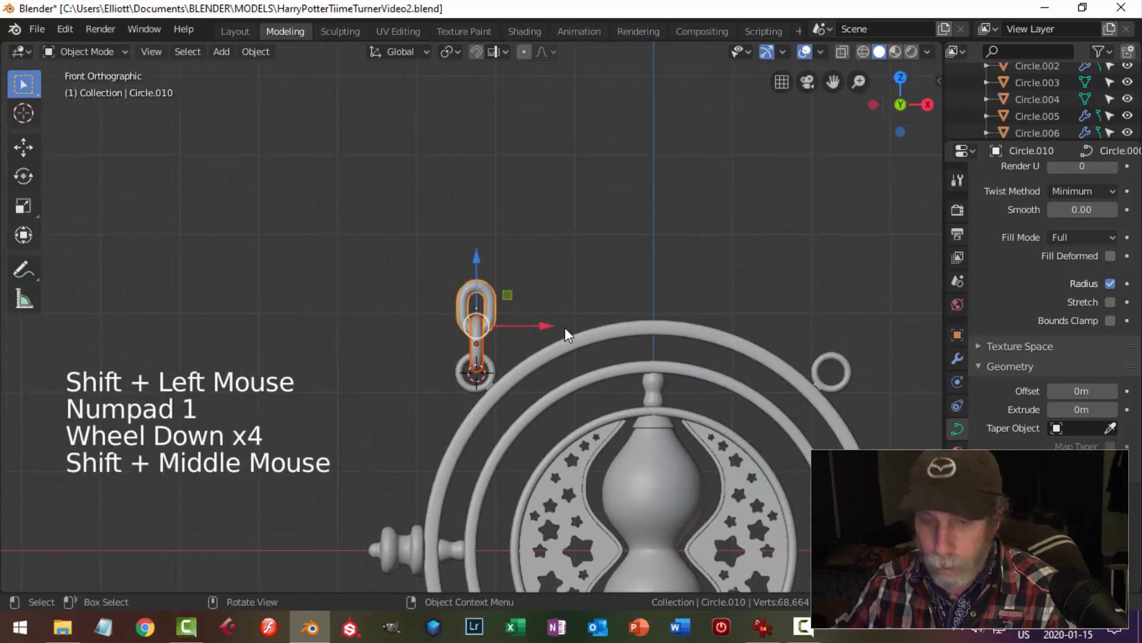
key(shift+d)
drag(480, 257, 499, 189)
click(499, 186)
middle_drag(465, 277, 626, 296)
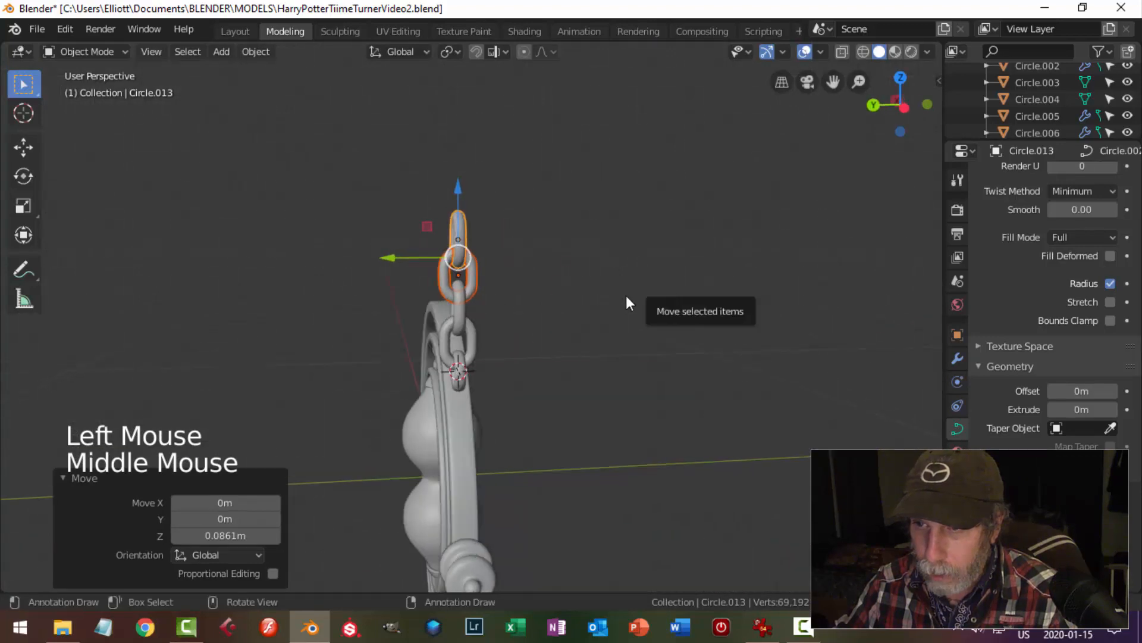
scroll(548, 297, up, 3)
middle_drag(548, 294, 398, 318)
key(KP_1)
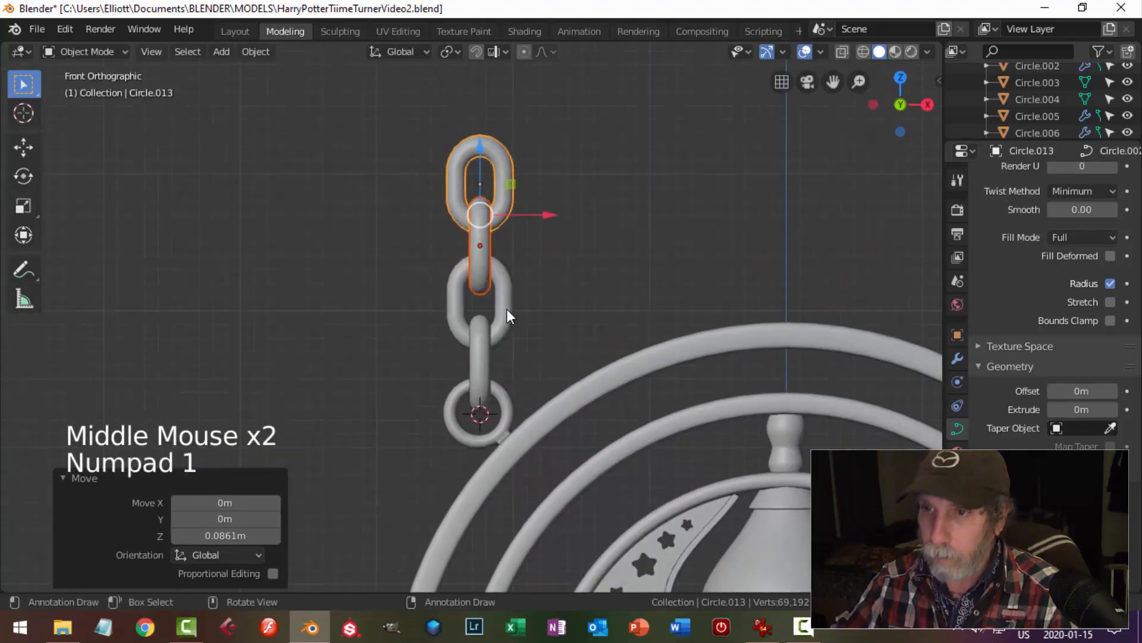
Duplicate all four chain links together and raise the copies about 0.175 m along Z to extend the chain
scroll(477, 341, down, 4)
scroll(498, 350, down, 3)
scroll(502, 323, up, 5)
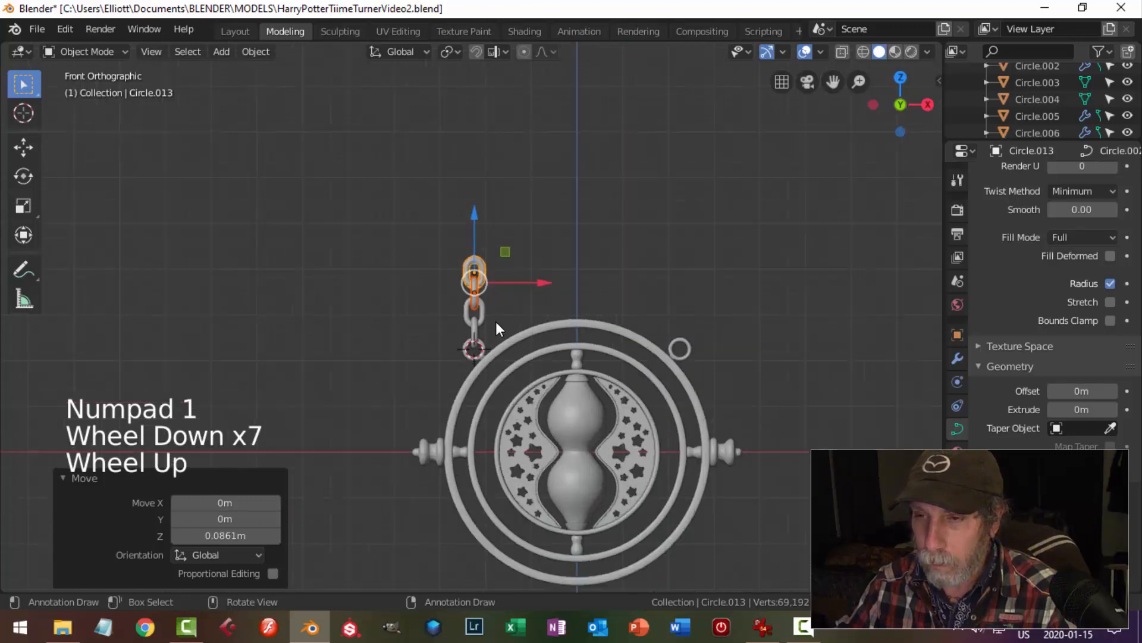
scroll(492, 306, up, 1)
shift+click(497, 299)
shift+click(479, 344)
scroll(536, 348, down, 3)
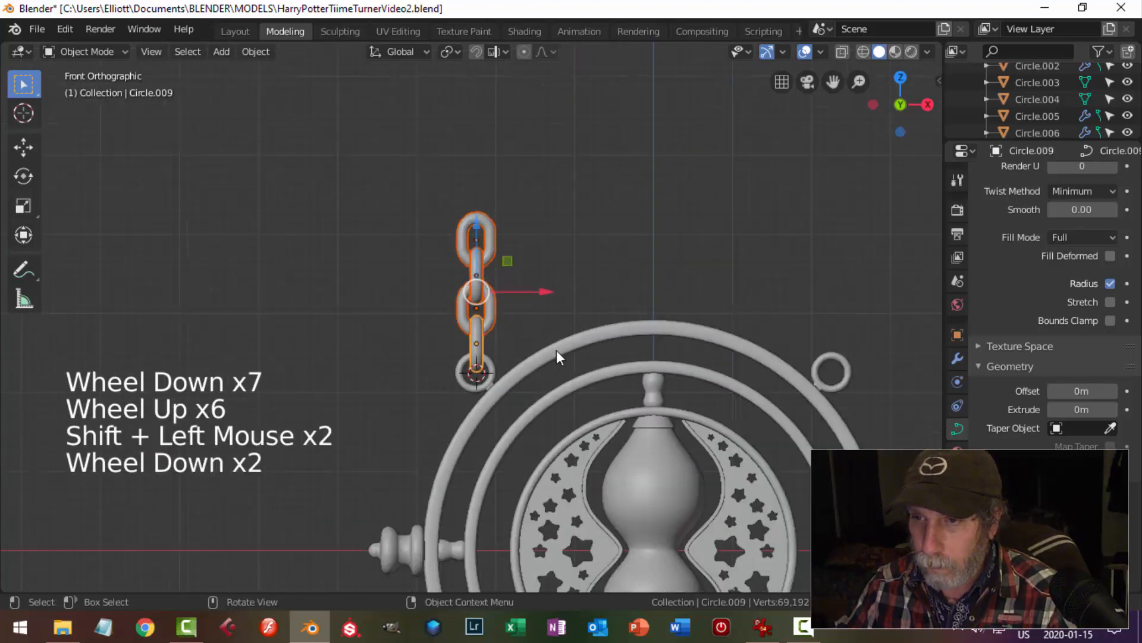
shift+middle_drag(556, 350, 550, 362)
key(shift+d)
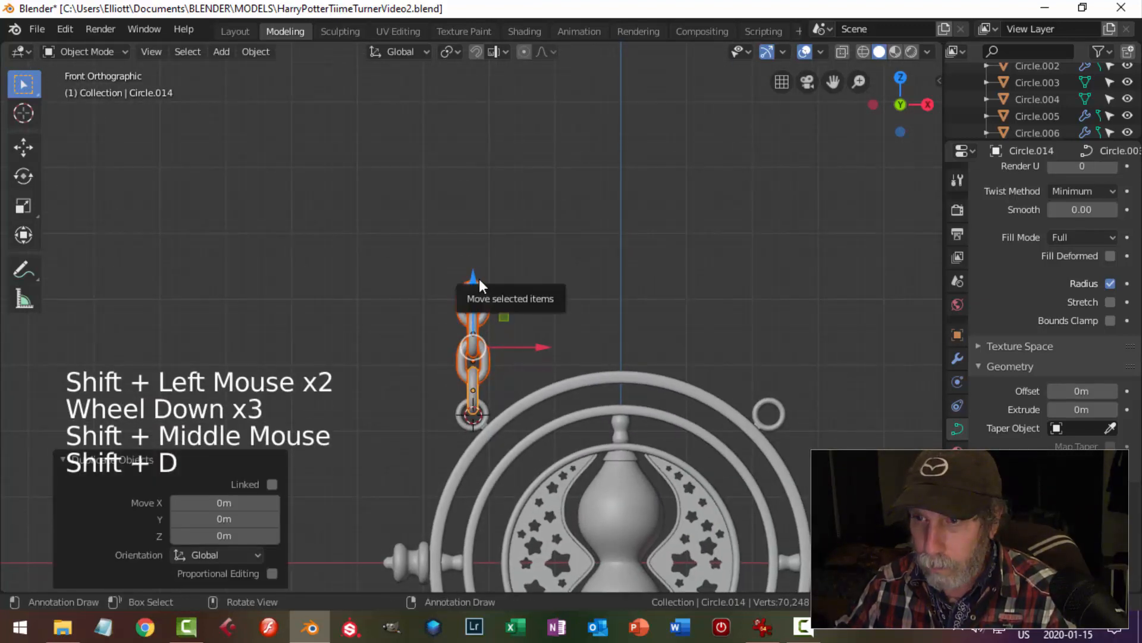
drag(480, 278, 483, 173)
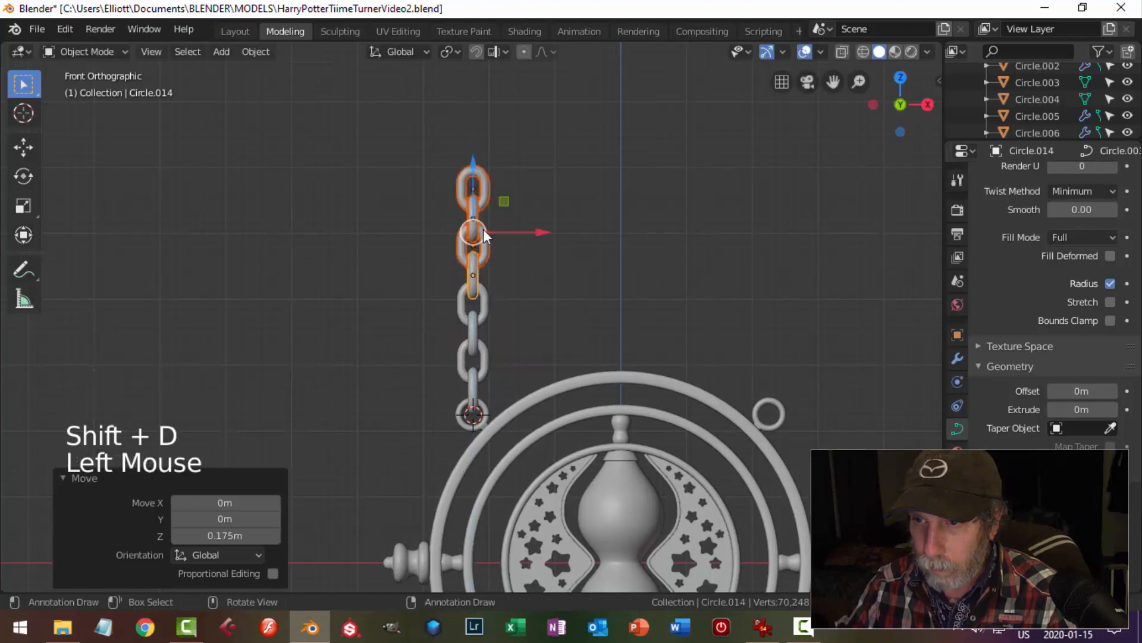
Nudge the four copied links down about 0.0008 m along Z so they interlock with the lower links
middle_drag(484, 230, 459, 416)
scroll(545, 261, up, 3)
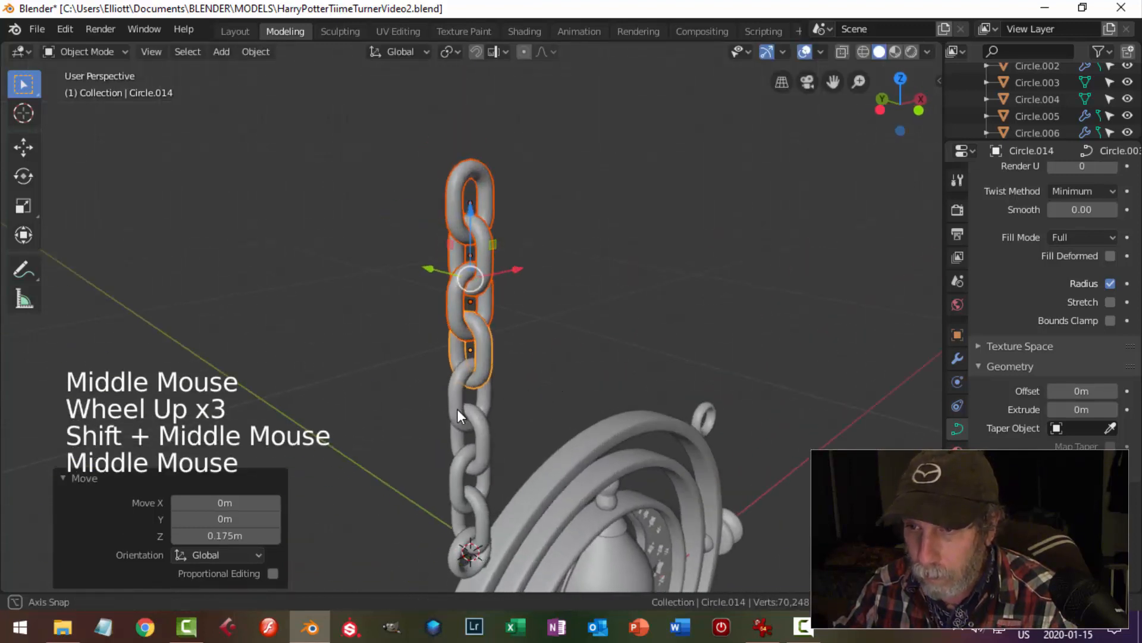
drag(473, 203, 472, 205)
drag(473, 205, 473, 206)
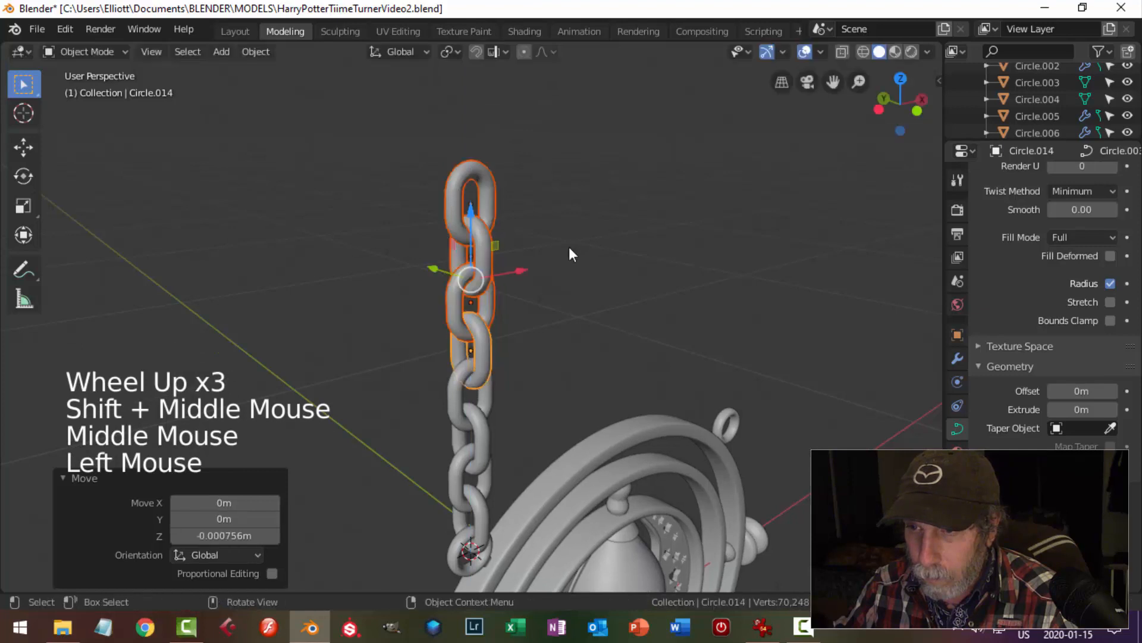
Duplicate the upper four links and raise the copies along Z above the chain's current top
middle_drag(568, 252, 518, 312)
key(KP_1)
scroll(517, 313, down, 4)
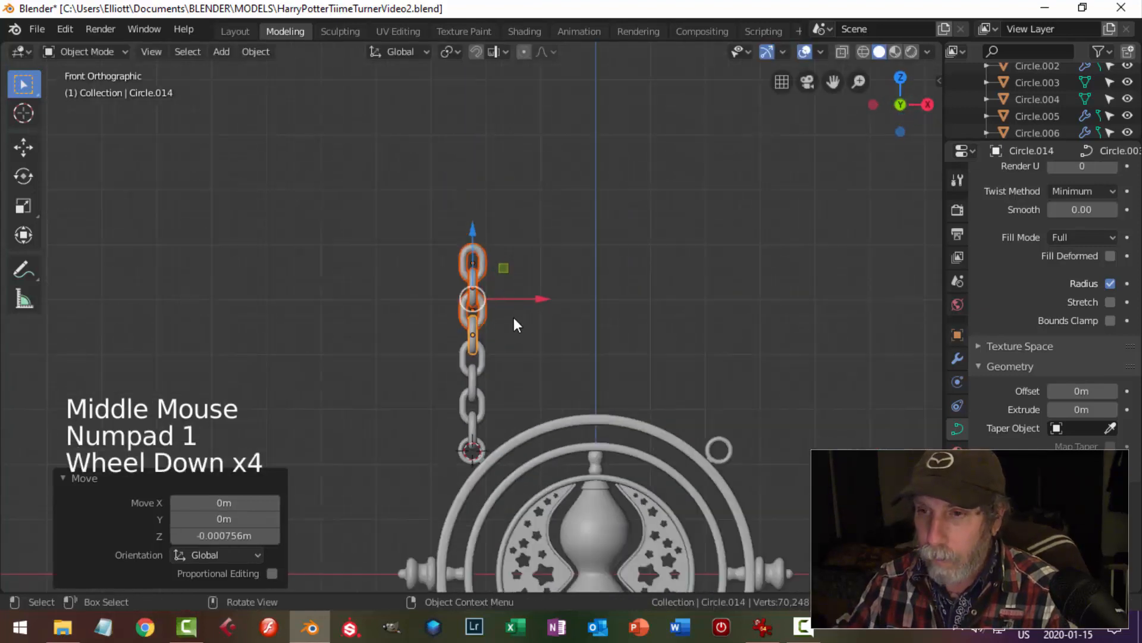
key(shift+d)
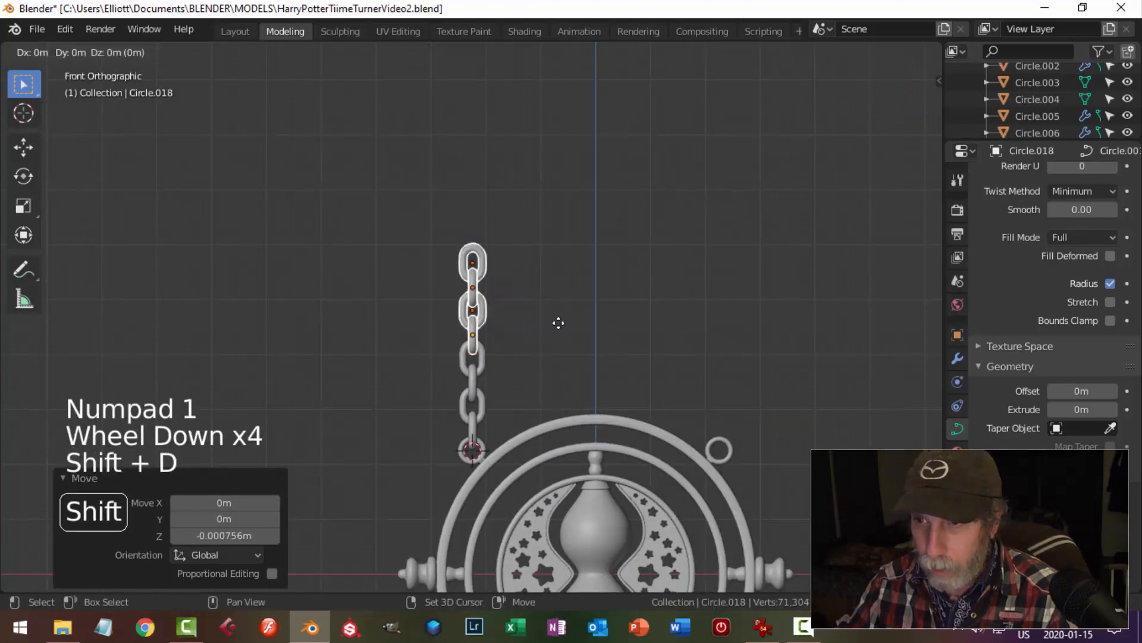
drag(473, 228, 489, 136)
Fine-tune the height of the newest four links where they meet the chain and deselect them
middle_drag(526, 205, 543, 319)
scroll(648, 274, up, 3)
drag(494, 127, 493, 125)
key(alt+a)
Duplicate the second link from the top in place and raise the copy along Z to the end of the chain
scroll(679, 315, down, 7)
middle_drag(665, 329, 587, 282)
scroll(504, 289, up, 3)
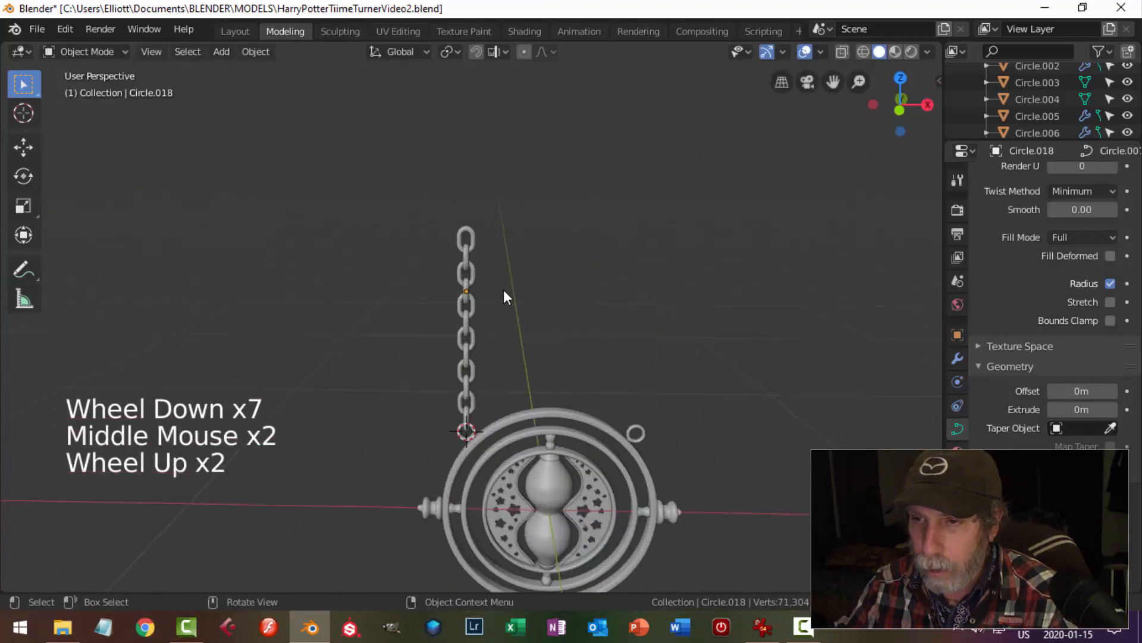
click(467, 244)
shift+middle_drag(556, 243, 583, 334)
scroll(586, 331, up, 3)
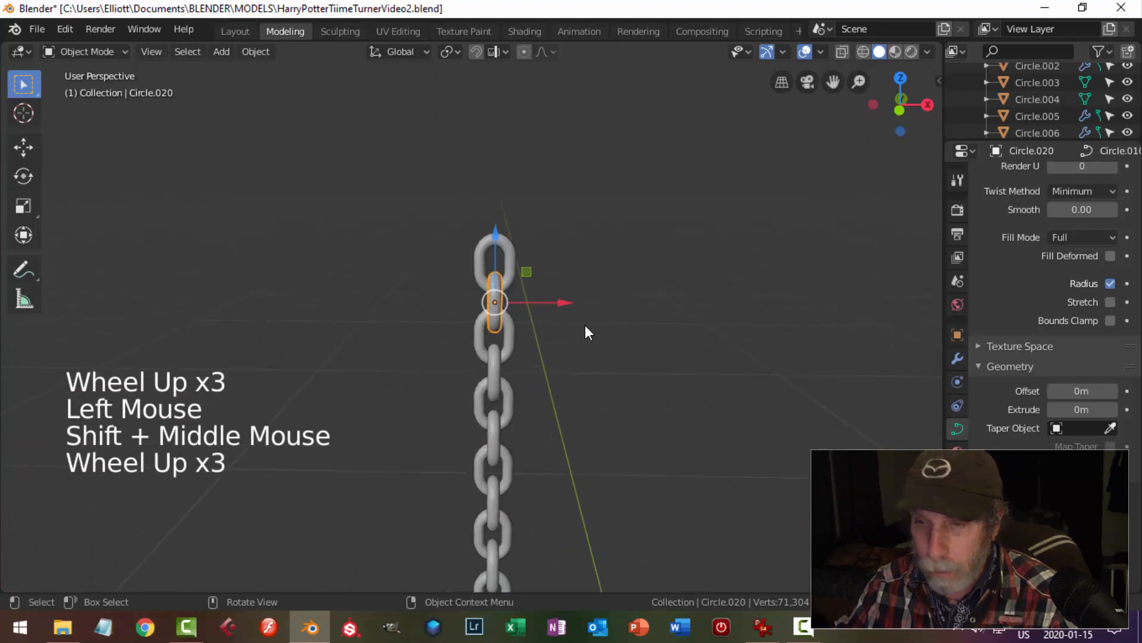
key(shift+d)
right_click(584, 324)
drag(495, 235, 503, 157)
click(503, 157)
Nudge the new top link slightly along Z so it seats in the link below and deselect it
middle_drag(503, 157, 552, 357)
scroll(576, 280, up, 2)
drag(534, 162, 533, 164)
click(735, 248)
key(alt+a)
scroll(709, 275, down, 4)
middle_drag(654, 292, 558, 311)
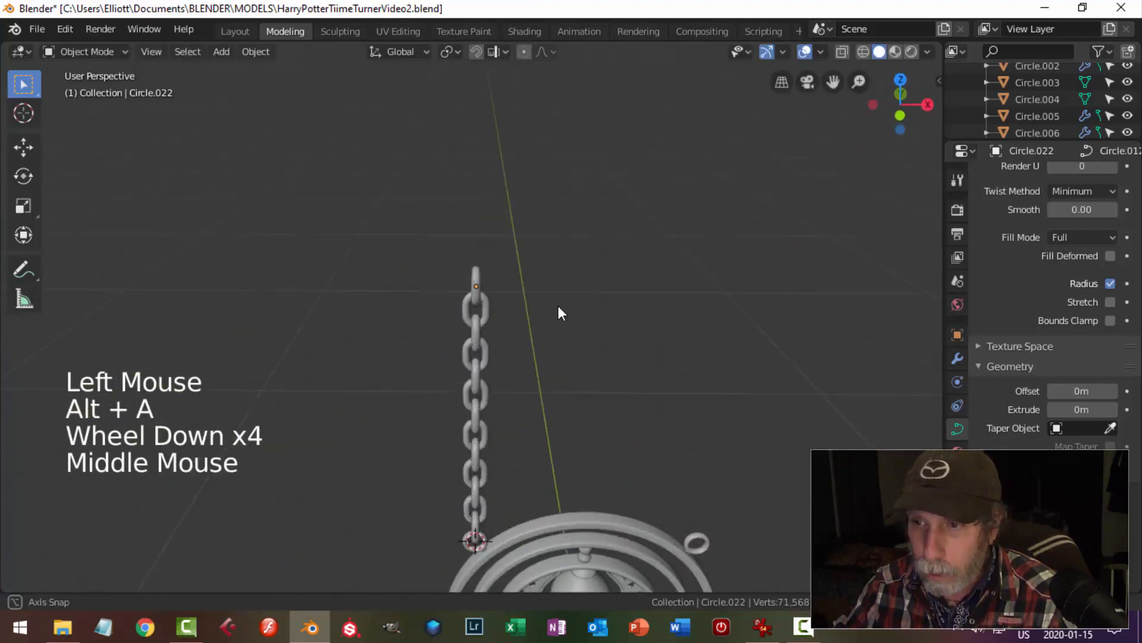
Select every link of the vertical chain from top to bottom and join them into one object
scroll(564, 356, down, 4)
shift+middle_drag(564, 355, 633, 331)
scroll(577, 318, up, 1)
scroll(513, 320, up, 1)
scroll(688, 252, up, 3)
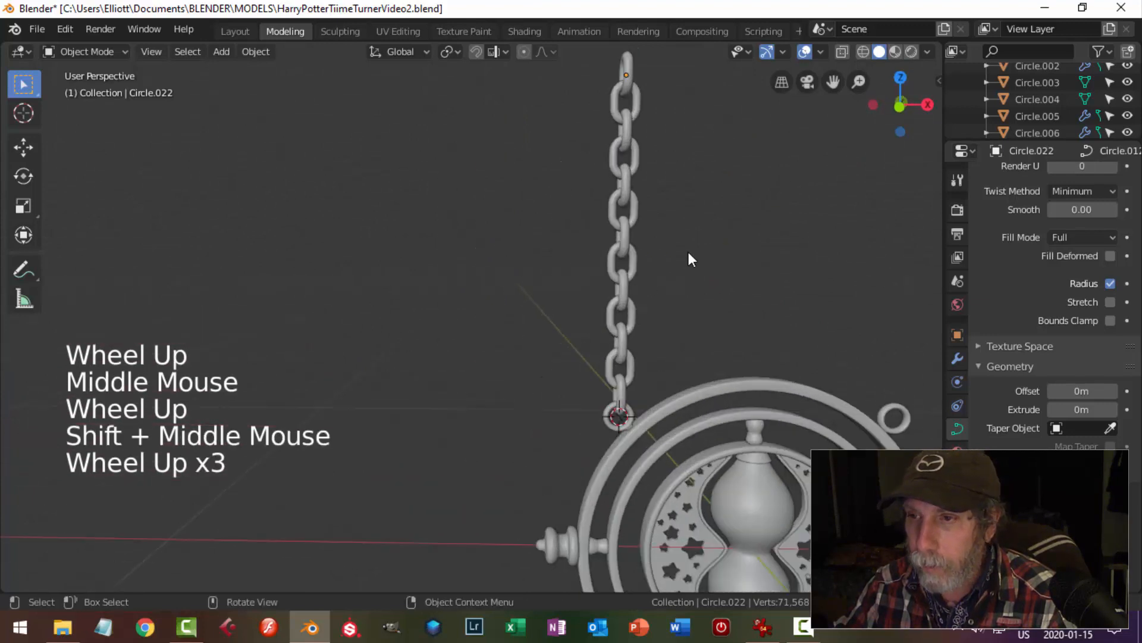
shift+middle_drag(687, 252, 624, 260)
click(586, 117)
shift+click(600, 154)
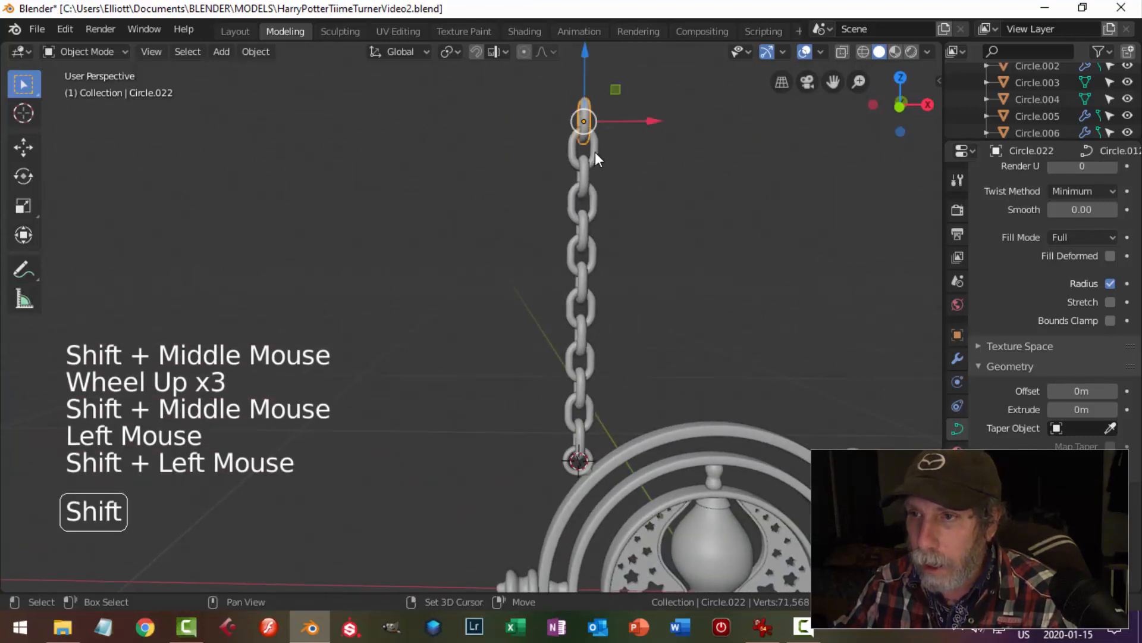
shift+click(597, 198)
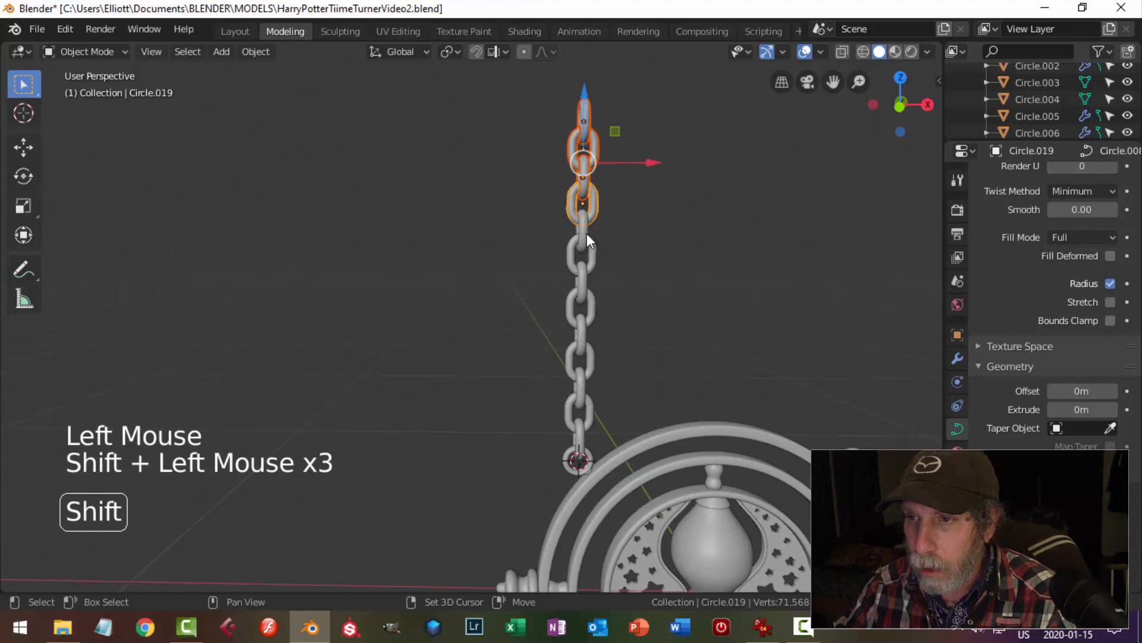
shift+click(599, 319)
shift+click(601, 361)
shift+click(596, 361)
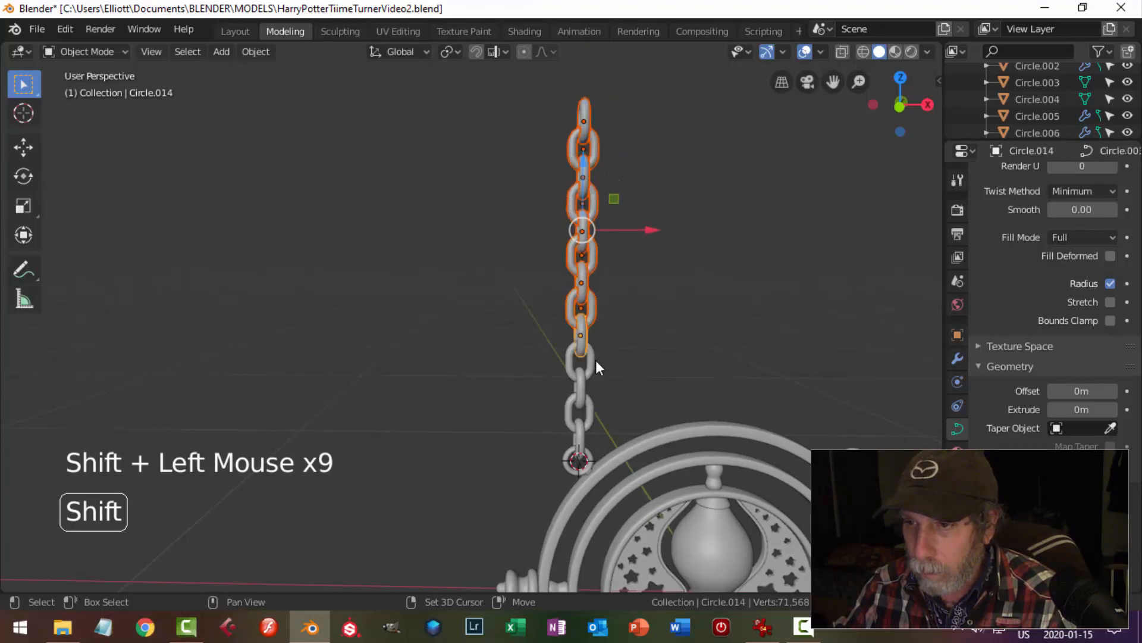
shift+click(591, 413)
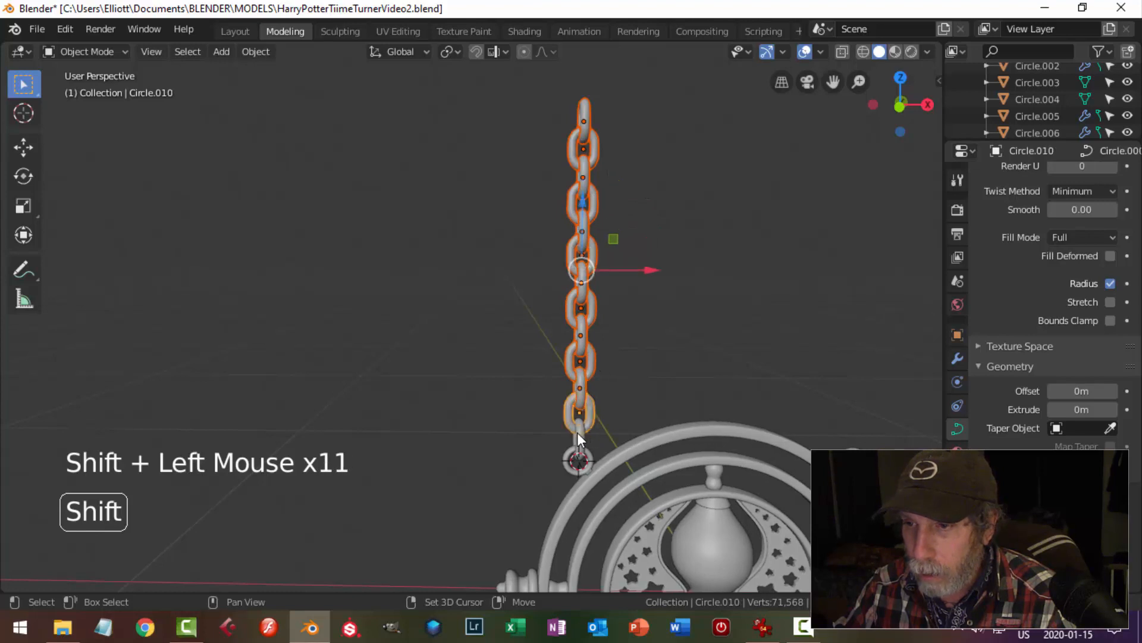
shift+click(579, 434)
key(ctrl+j)
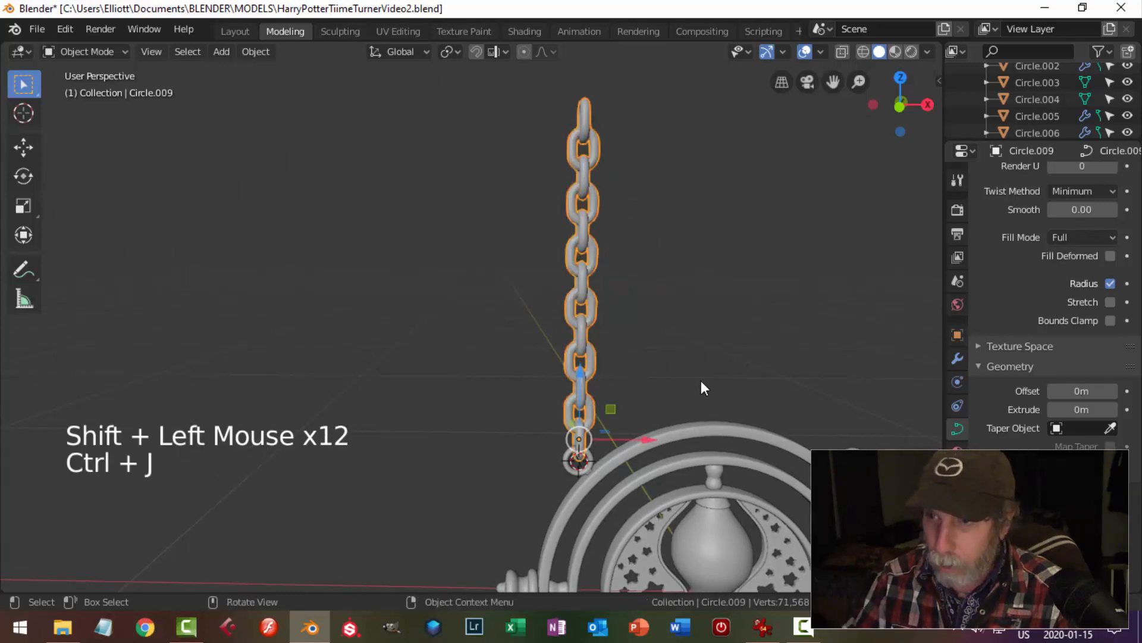
Duplicate the joined chain and move the copy along X onto the opposite small ring above the pendant
key(KP_1)
scroll(734, 387, down, 3)
shift+middle_drag(734, 387, 497, 319)
key(KP_1)
key(shift+d)
click(498, 311)
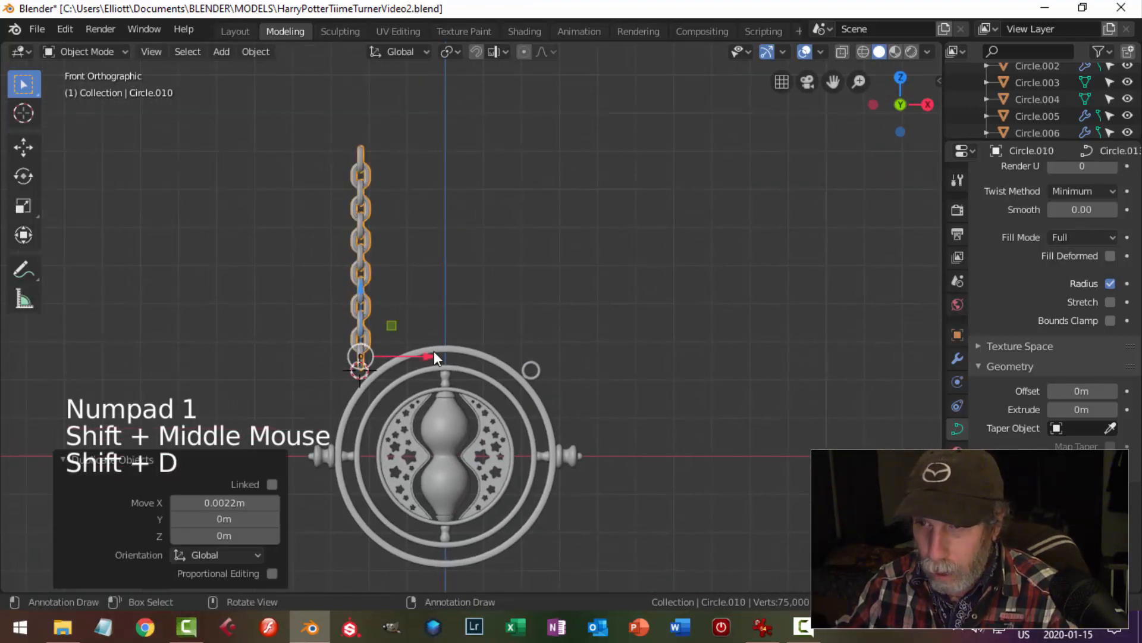
drag(432, 353, 606, 340)
middle_drag(643, 321, 586, 377)
key(alt+a)
Open the original left chain for editing and clear the selection of its control points
scroll(506, 389, up, 3)
scroll(473, 368, down, 4)
middle_drag(474, 368, 517, 256)
scroll(568, 361, up, 2)
scroll(501, 328, up, 2)
click(515, 255)
key(Tab)
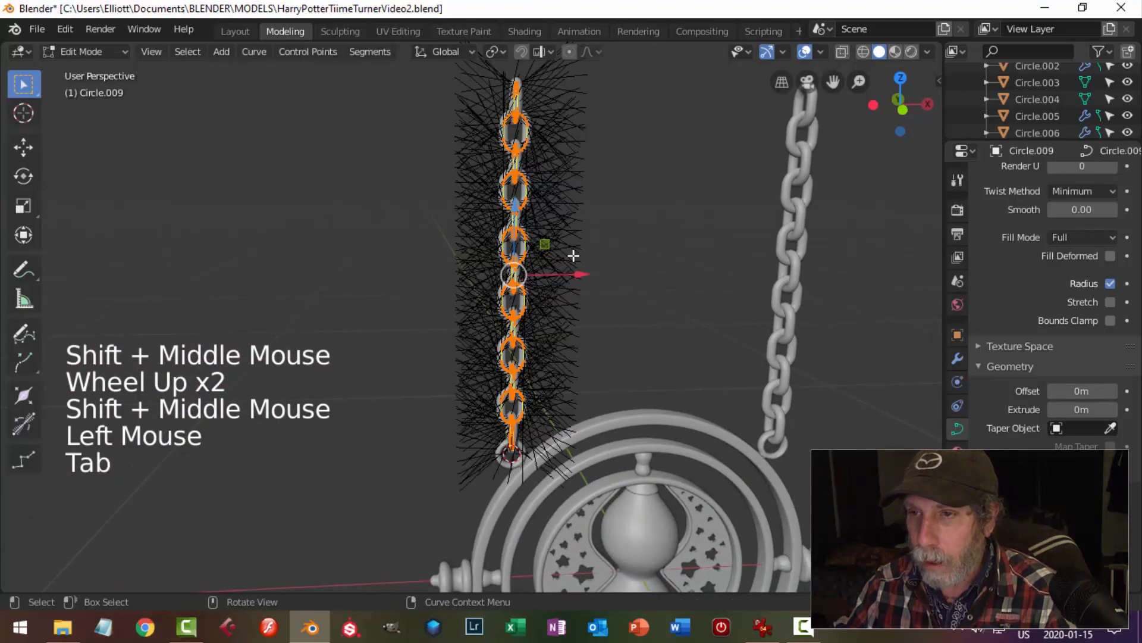
key(alt+a)
Select one whole link in the left chain's upper middle and rotate it slightly about the global Z axis
click(612, 255)
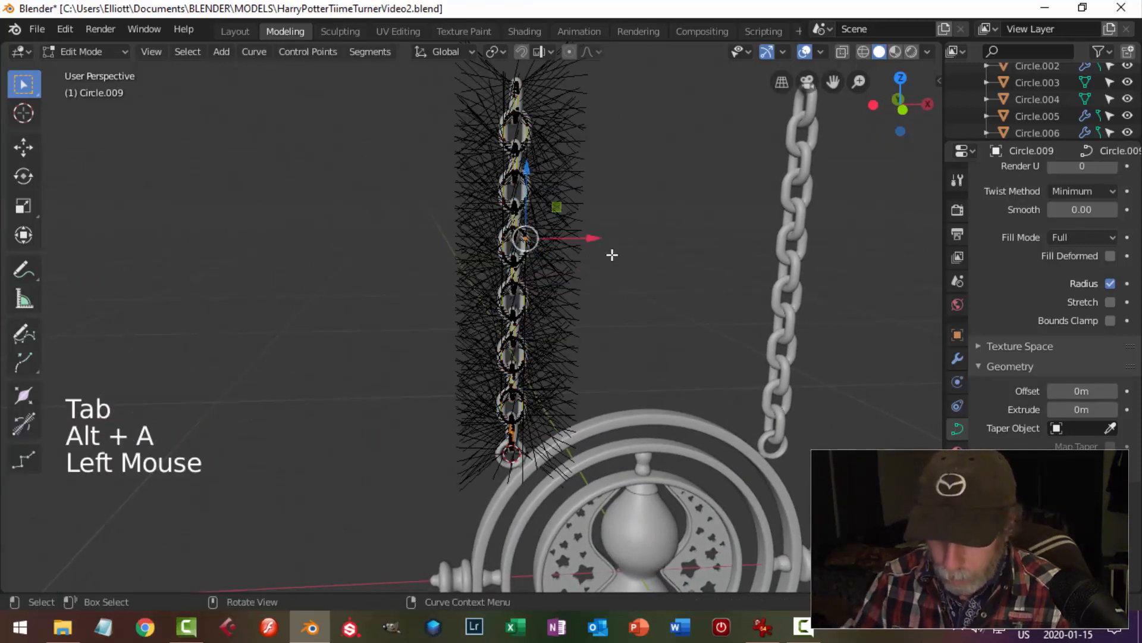
key(ctrl+l)
scroll(616, 291, up, 4)
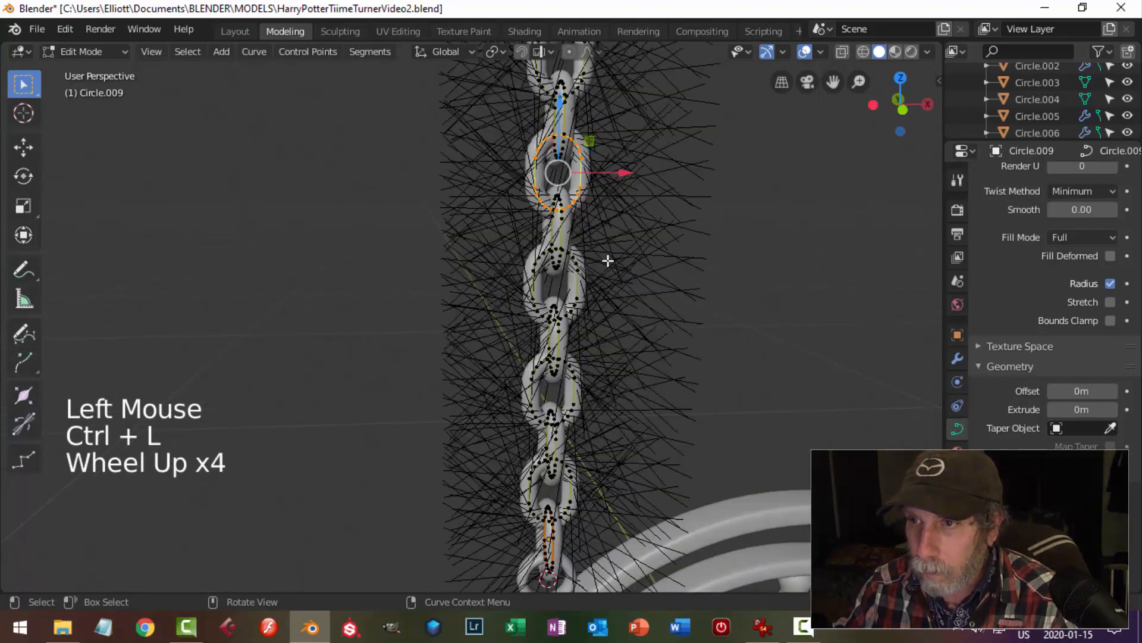
mouse_move(608, 260)
middle_down()
mouse_move(702, 288)
mouse_move(581, 196)
mouse_move(608, 243)
middle_up()
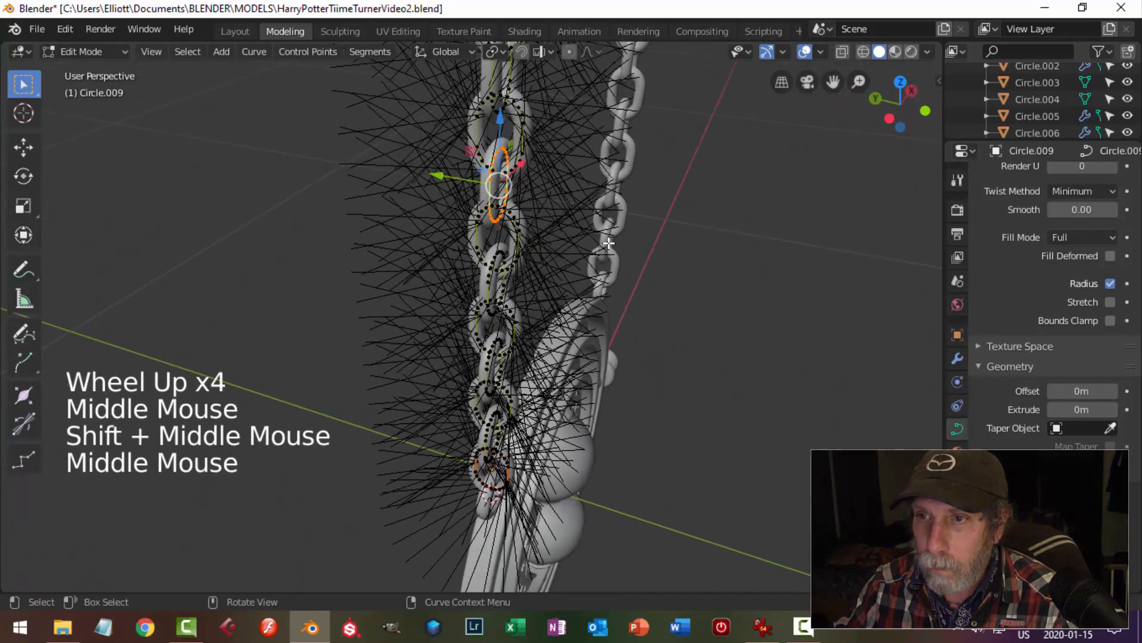
key(r)
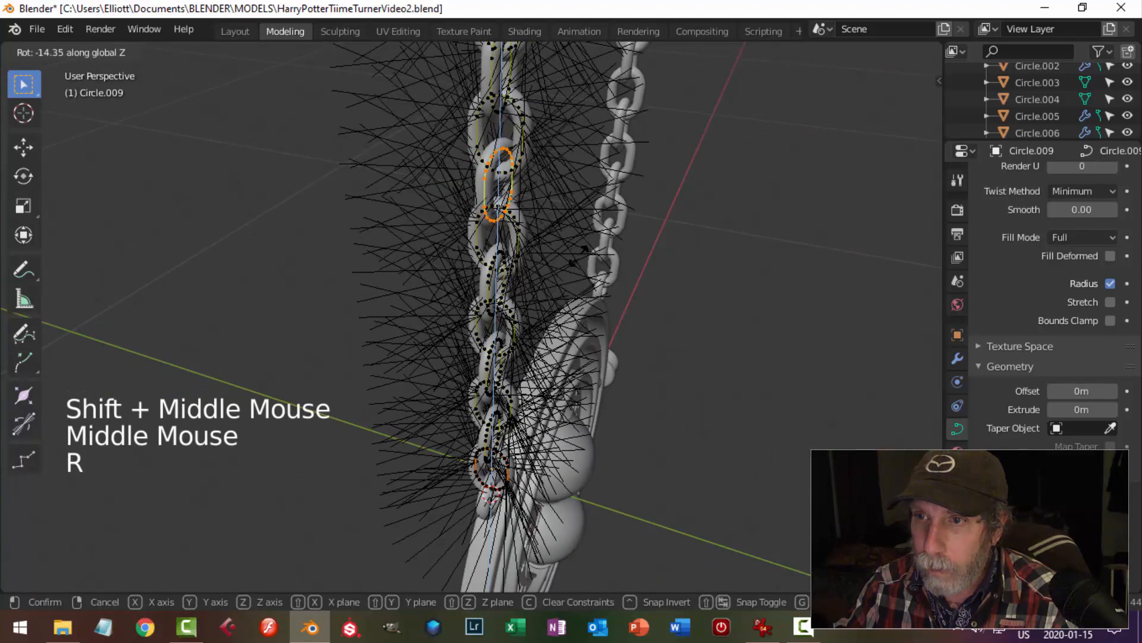
click(563, 259)
key(alt+a)
Select another whole link farther down the left chain and rotate it about 12.9° around global Z
scroll(635, 250, down, 3)
middle_drag(635, 250, 548, 216)
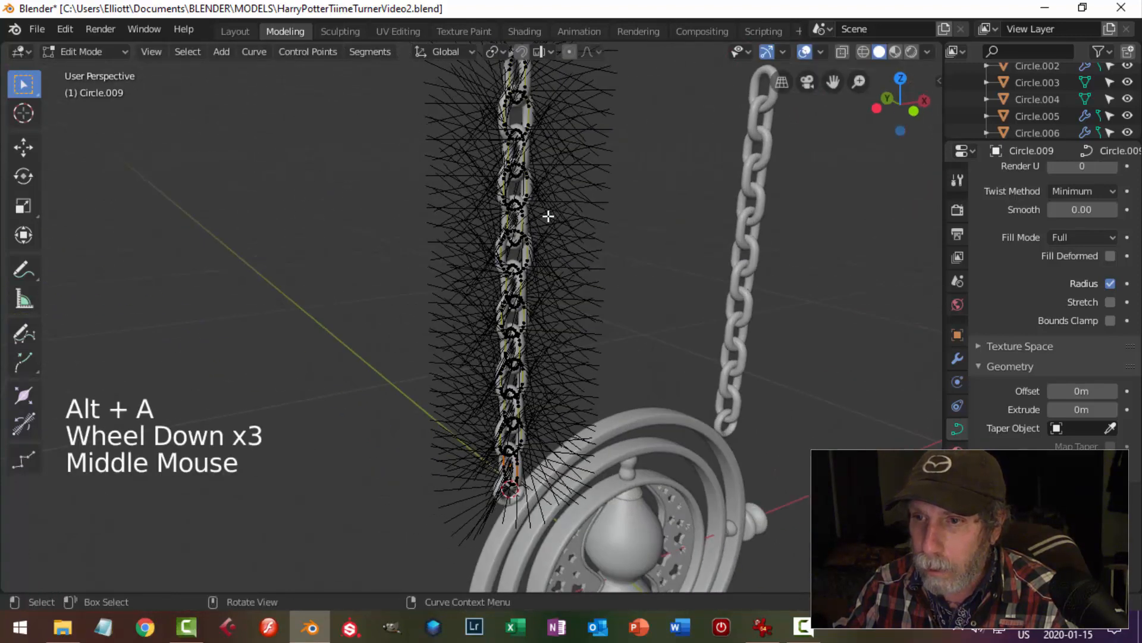
click(526, 325)
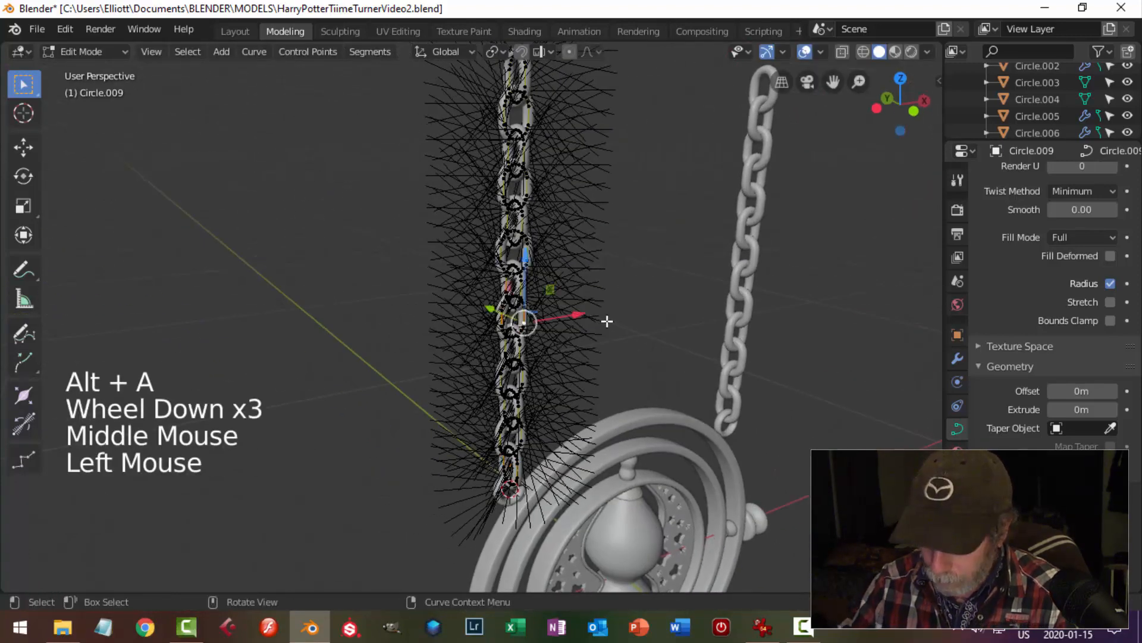
key(ctrl+l)
scroll(606, 320, up, 2)
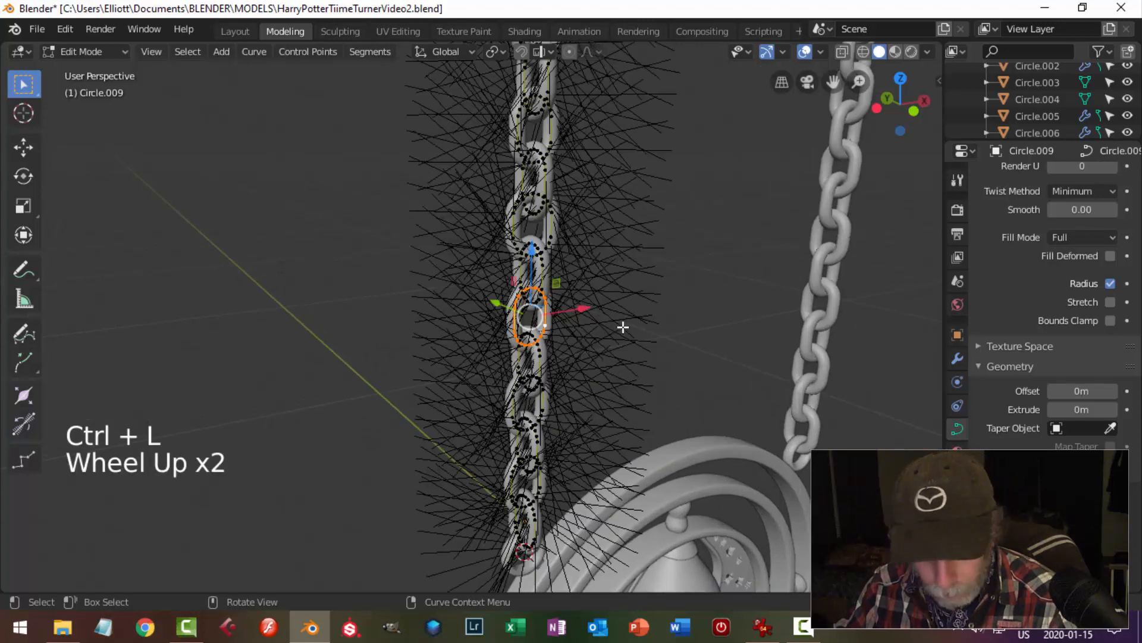
key(r)
click(640, 304)
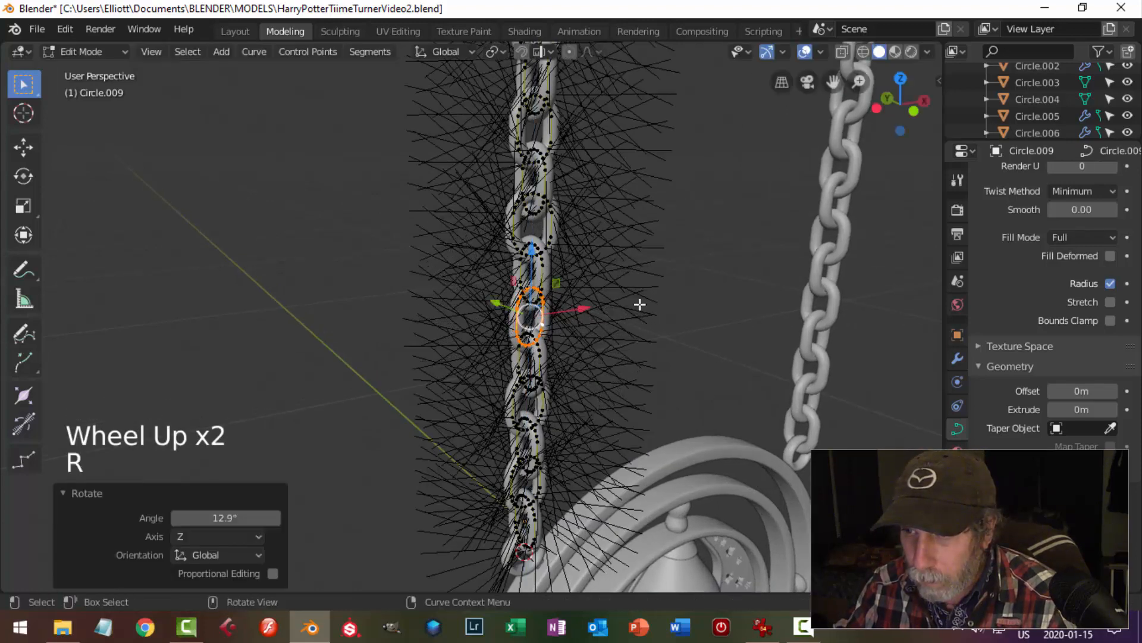
key(alt+a)
Rotate the second link from the top of the left chain slightly and finish editing that chain
scroll(606, 314, down, 4)
shift+middle_drag(607, 313, 605, 316)
scroll(516, 288, up, 2)
click(545, 264)
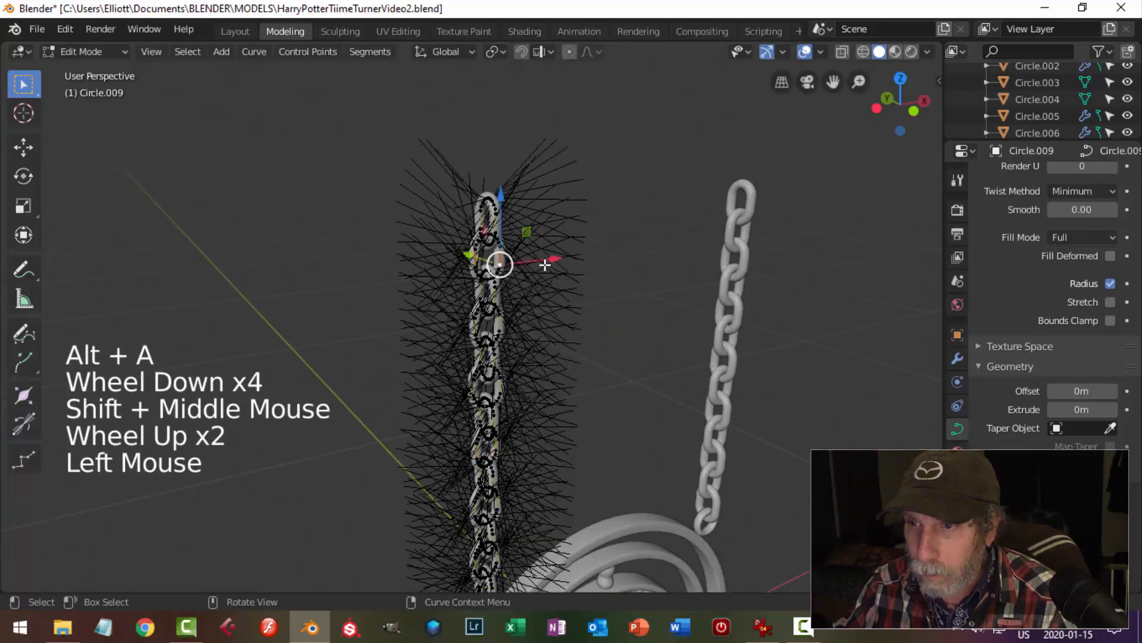
key(ctrl+l)
key(r)
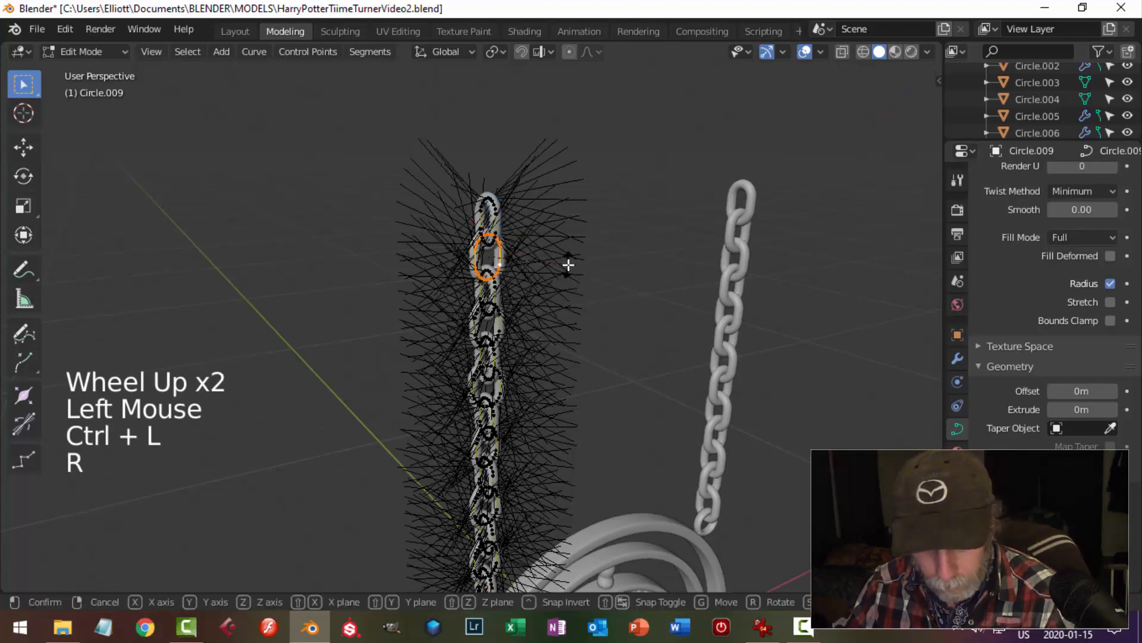
click(572, 249)
key(alt+a)
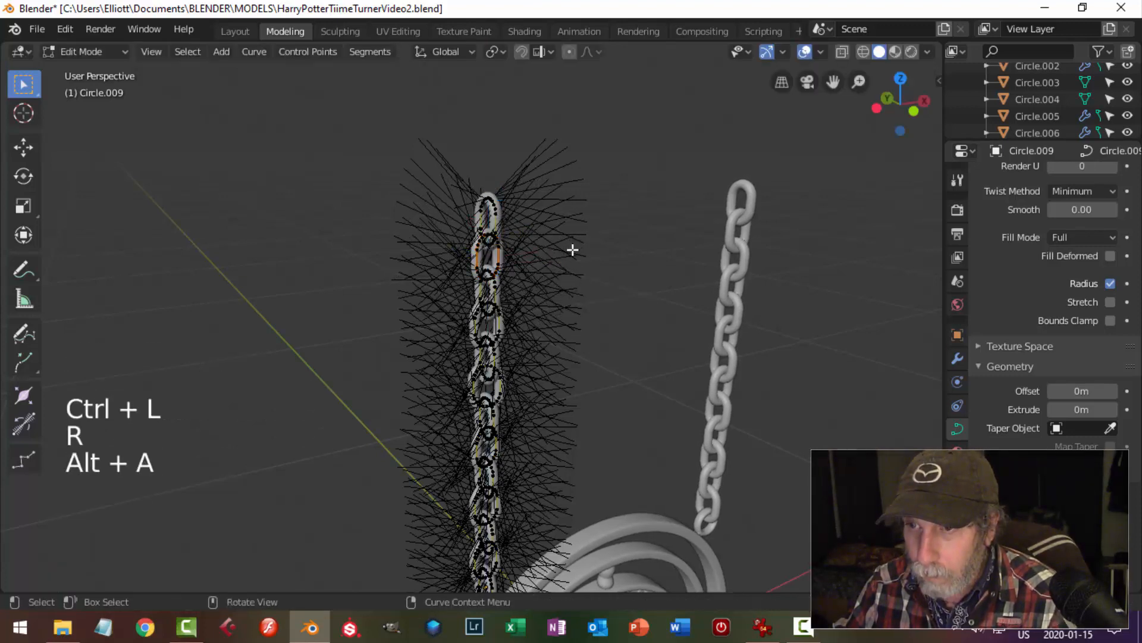
key(Tab)
key(alt+a)
Open the duplicated right chain for editing and clear the selection of its control points
scroll(571, 248, down, 4)
middle_drag(571, 248, 543, 276)
scroll(489, 286, down, 2)
scroll(513, 248, up, 2)
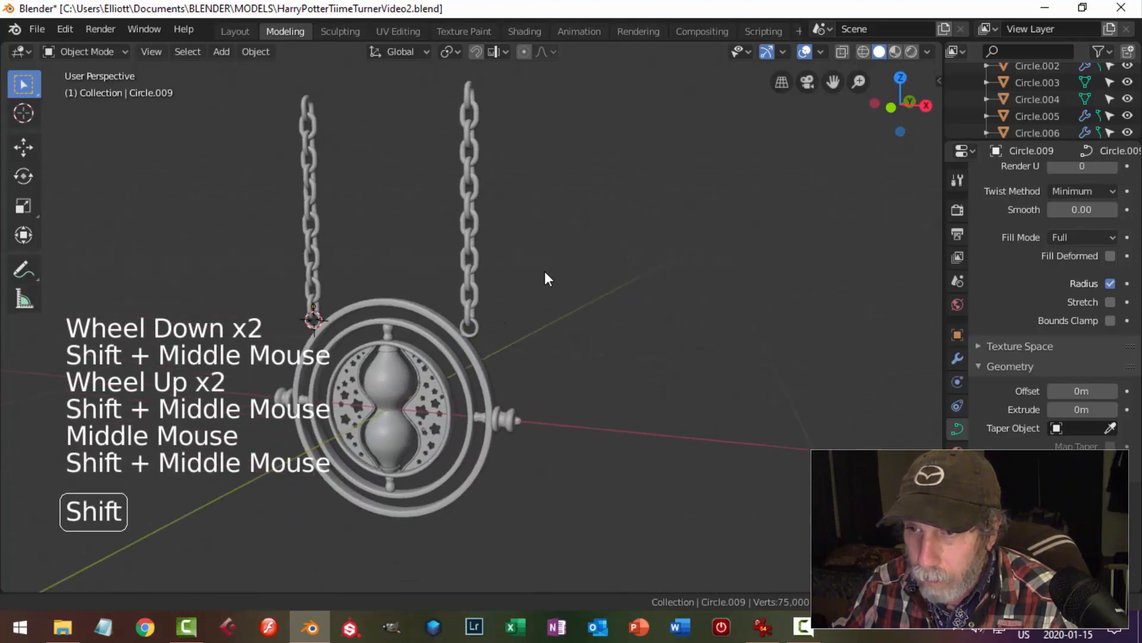
scroll(497, 250, up, 1)
click(467, 271)
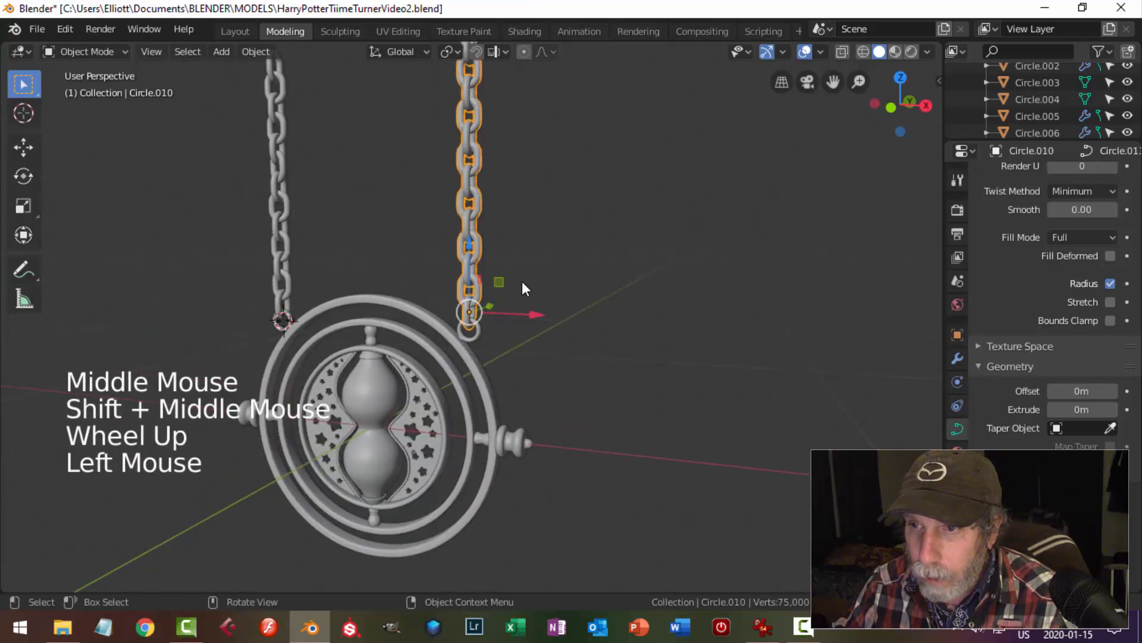
key(Tab)
key(alt+a)
Select the whole third link from the bottom of the right chain and rotate it 11.7° about global Z
click(472, 278)
scroll(538, 268, up, 5)
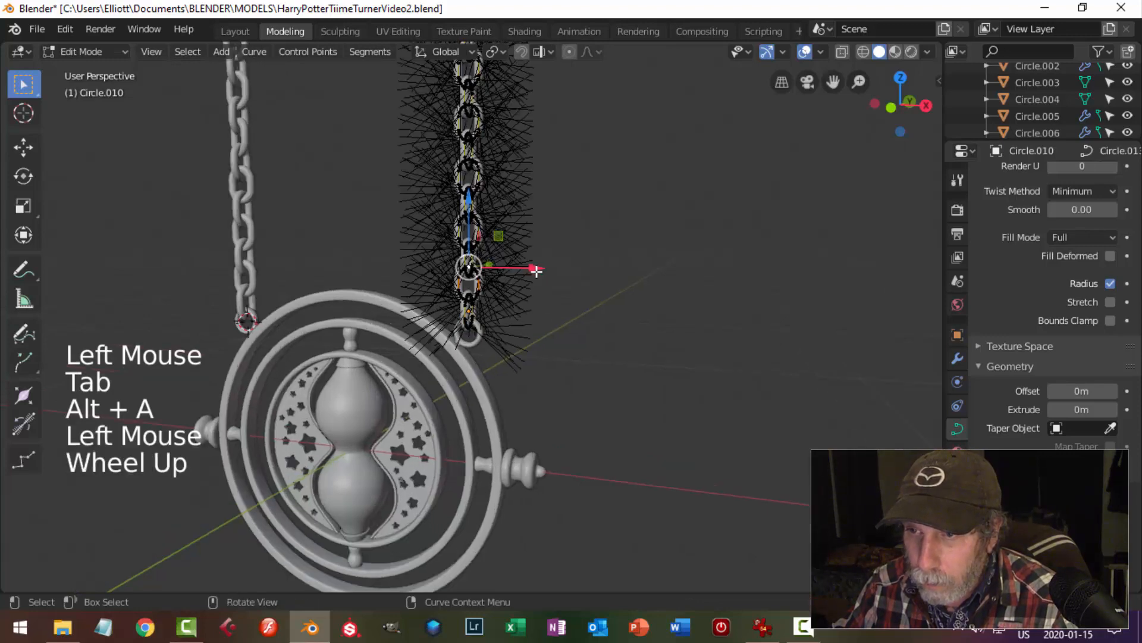
key(alt+a)
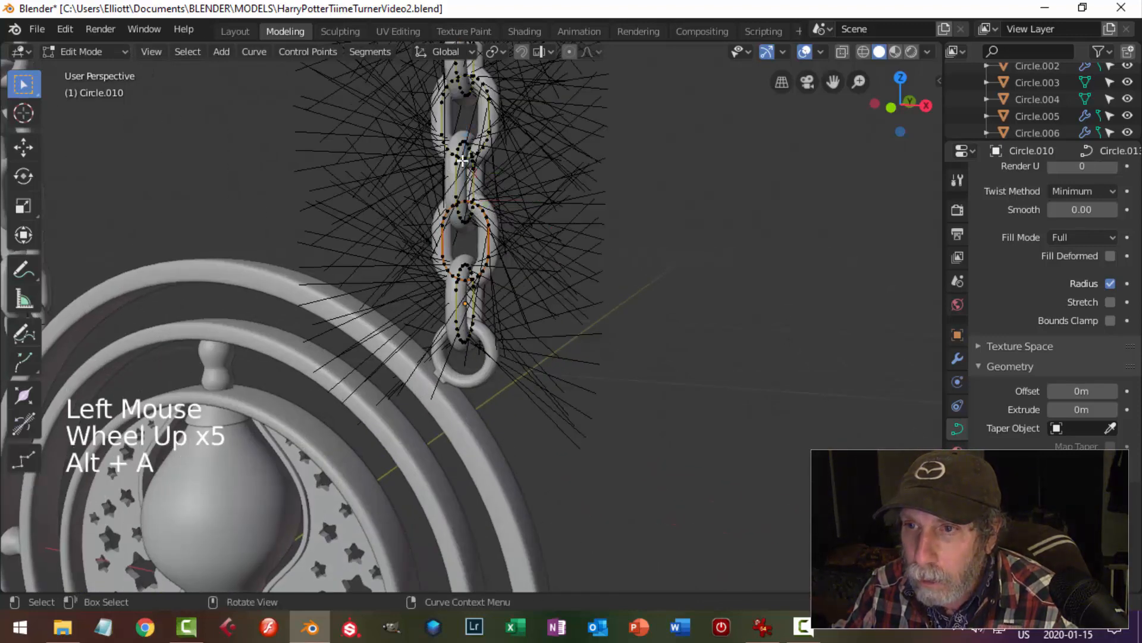
click(463, 160)
key(alt+a)
click(457, 163)
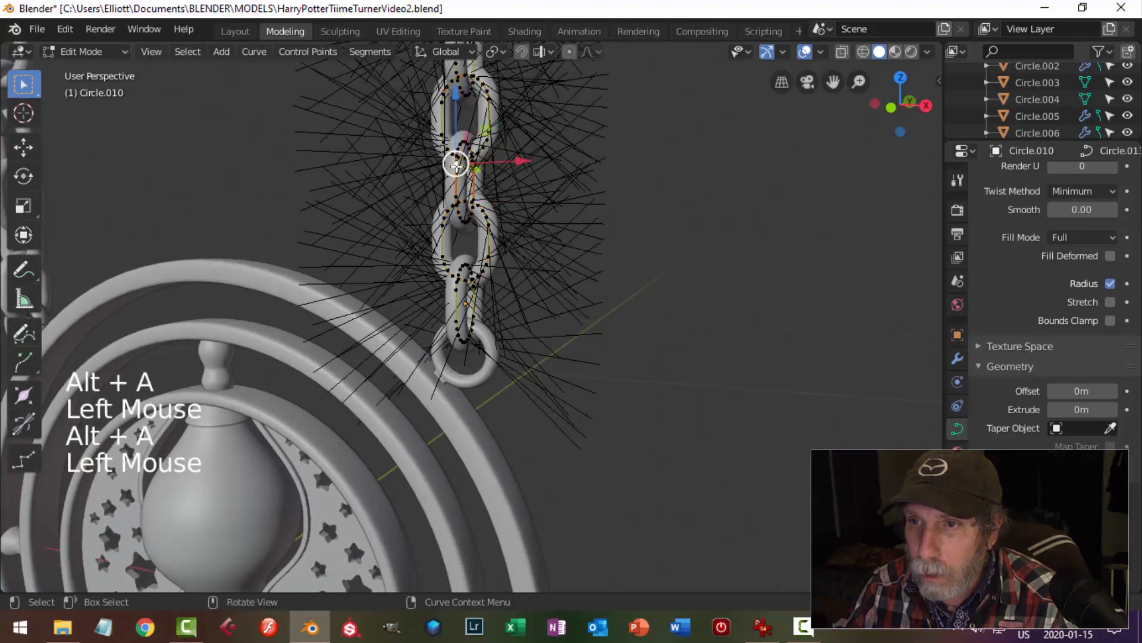
key(ctrl+l)
key(r)
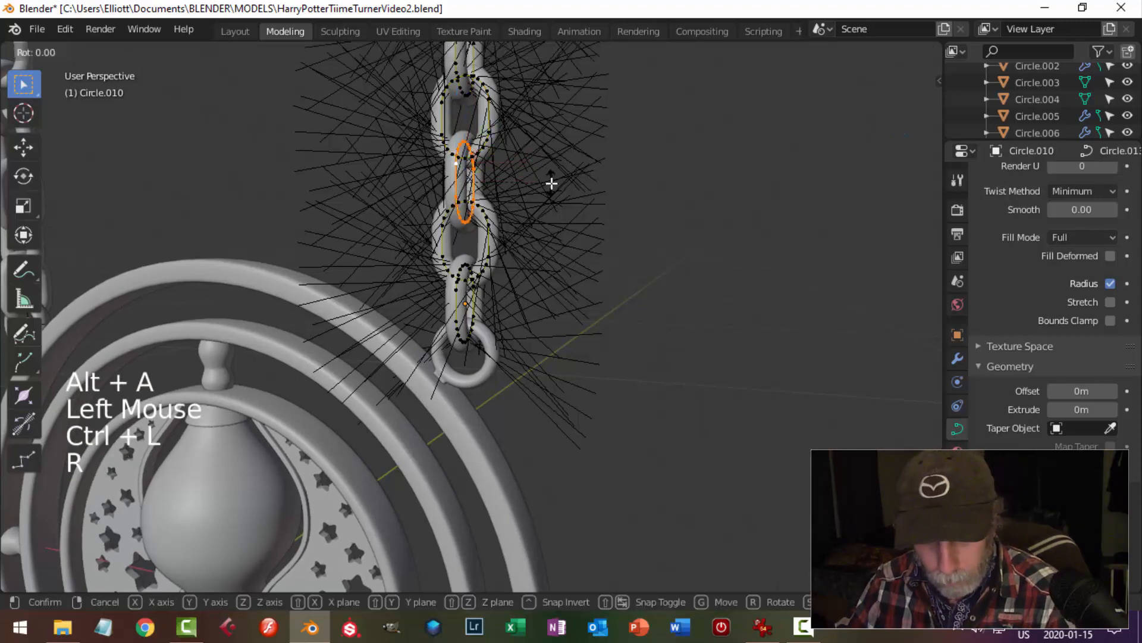
click(601, 153)
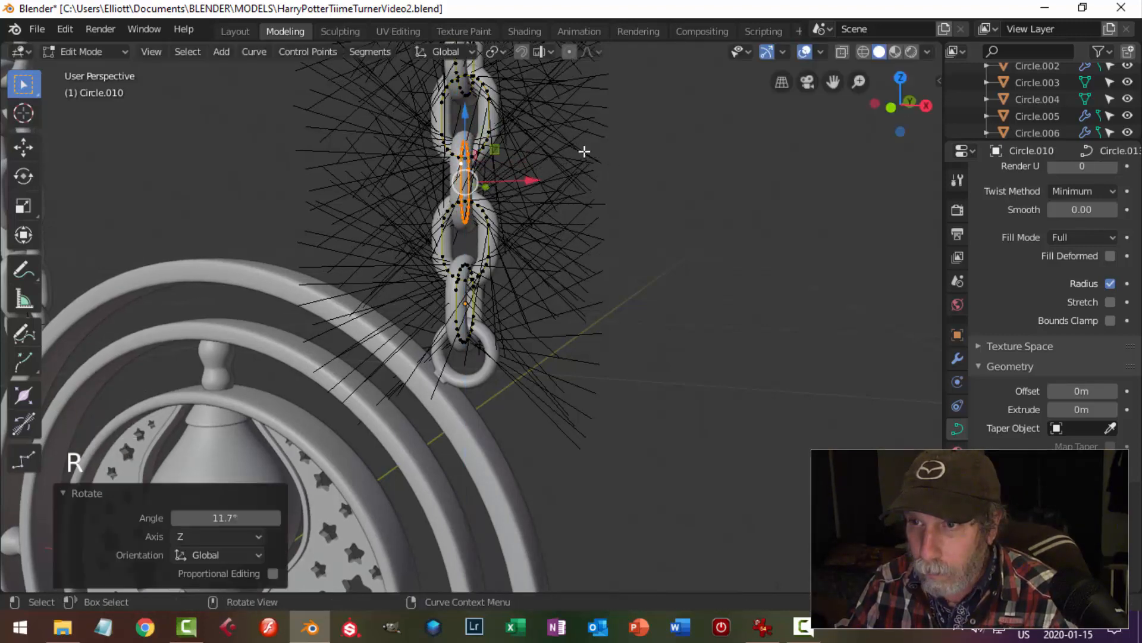
key(alt+a)
Select a whole link near the middle of the right chain and rotate it -5.87° about global Z
scroll(543, 149, down, 2)
shift+middle_drag(543, 150, 567, 264)
click(516, 214)
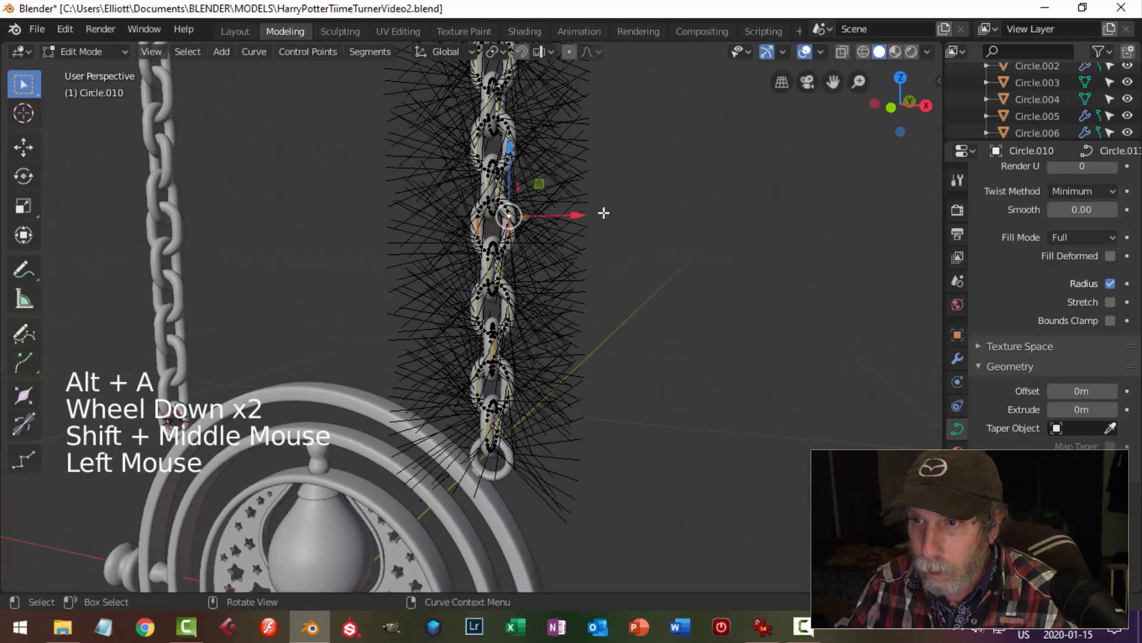
key(ctrl+l)
key(r)
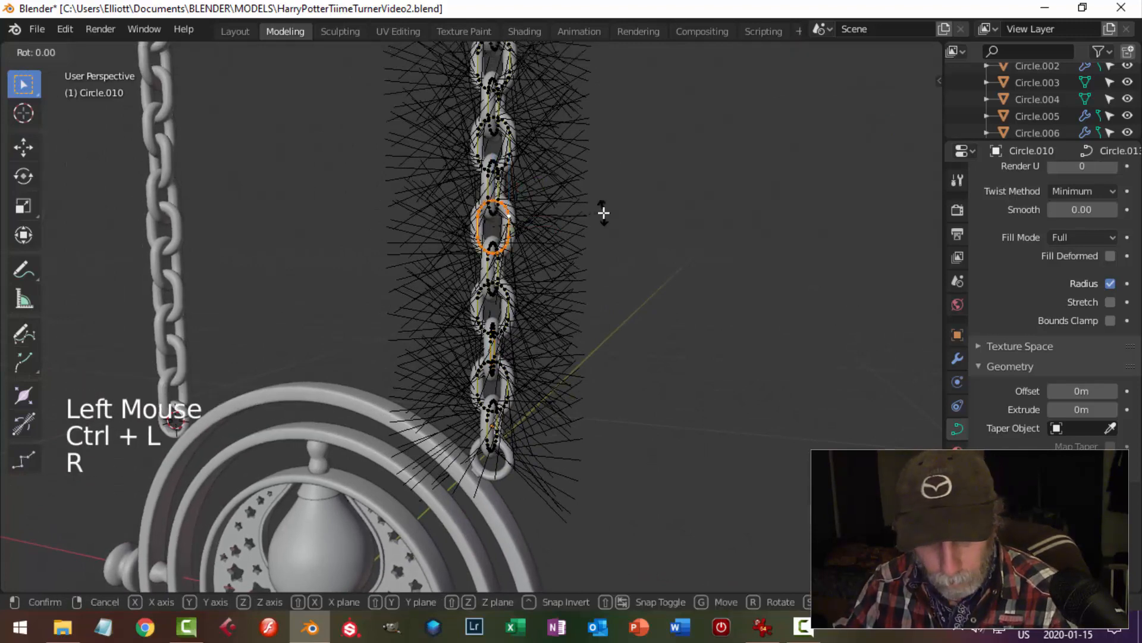
click(620, 177)
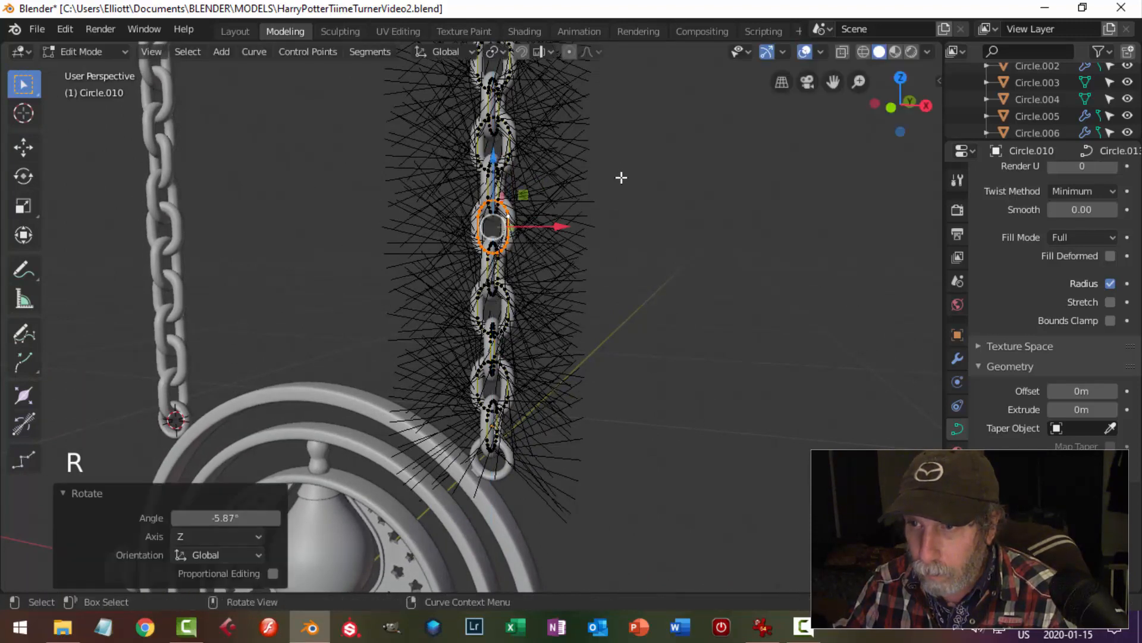
key(alt+a)
Rotate the third link from the top of the right chain about 8.3° around global Z and finish editing that chain
shift+middle_drag(620, 176, 595, 294)
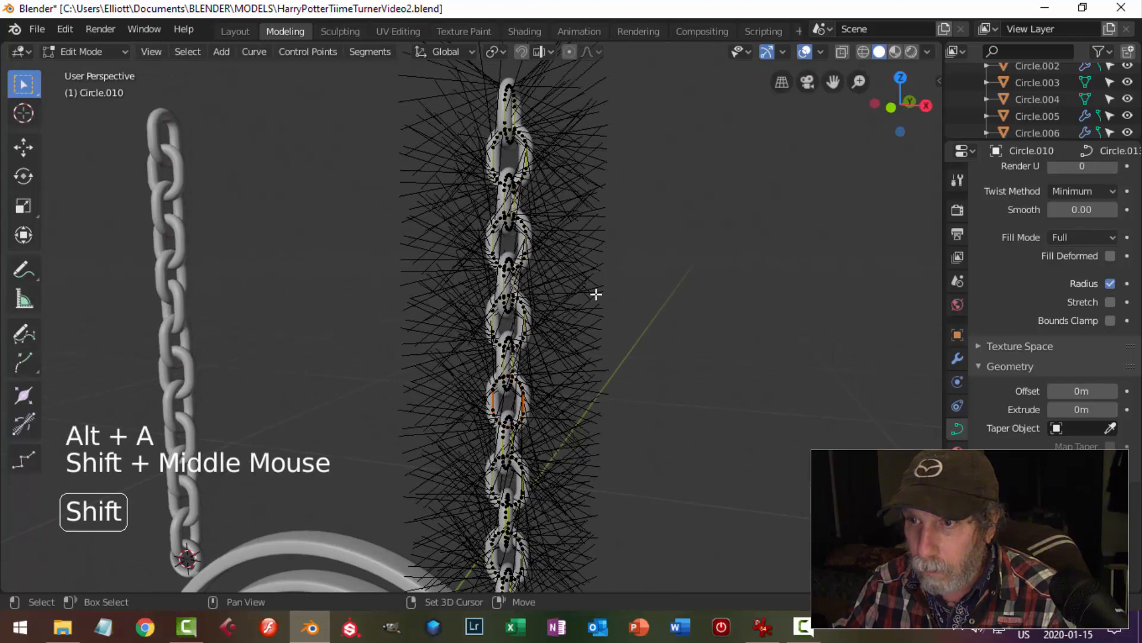
click(504, 189)
key(ctrl+l)
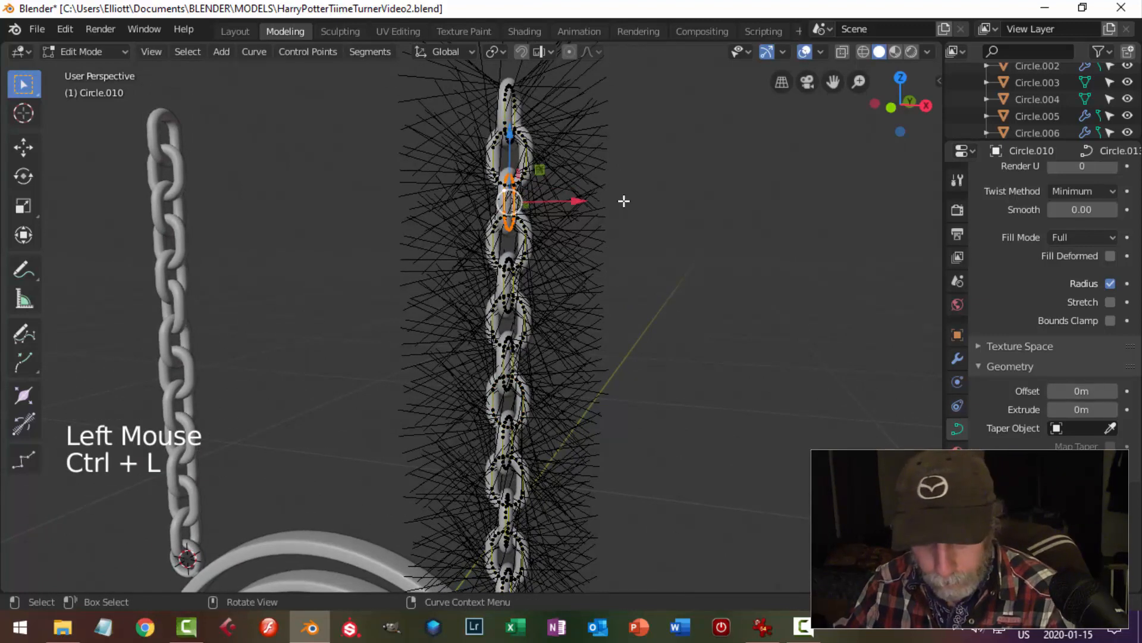
key(r)
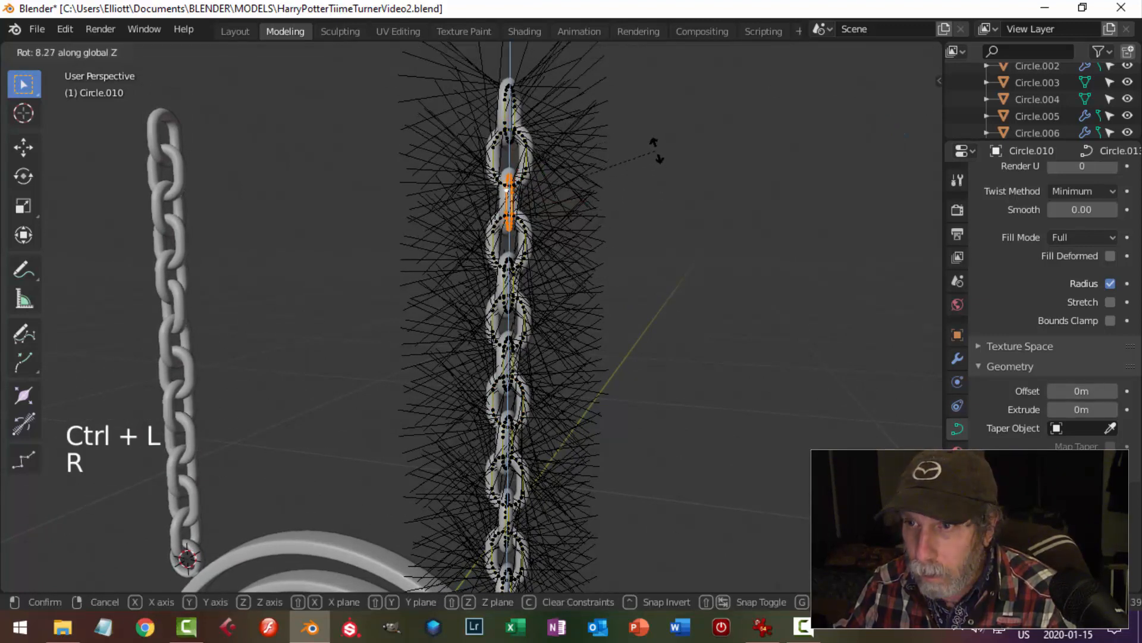
click(656, 150)
key(alt+a)
key(Tab)
key(alt+a)
scroll(604, 229, down, 5)
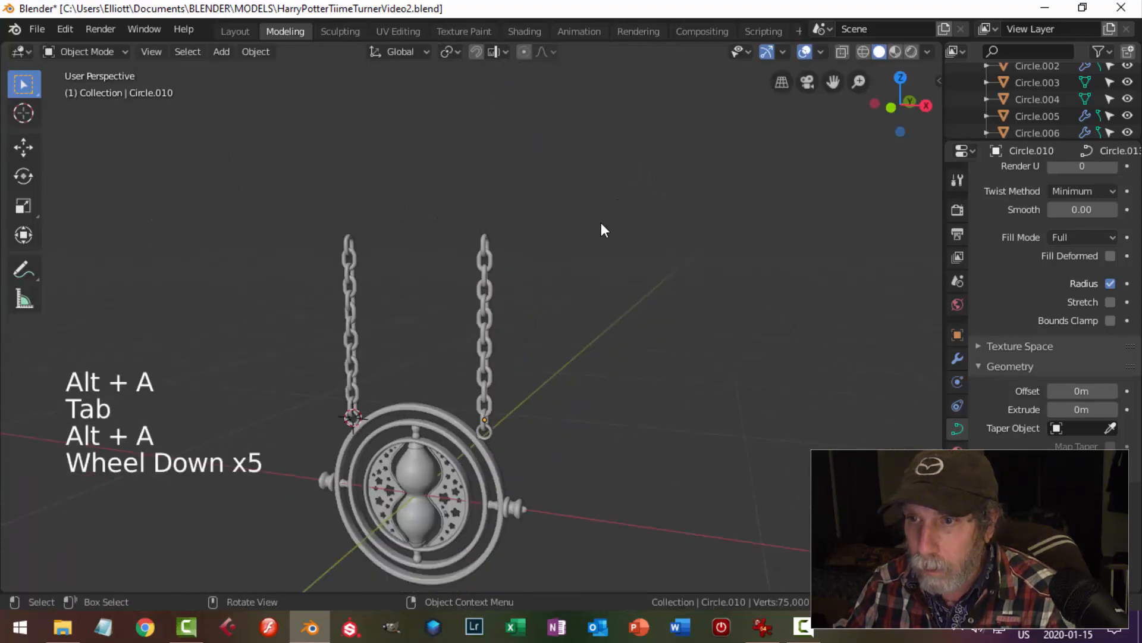
Save the Blender file and reset the 3D cursor to the world origin
scroll(604, 230, down, 1)
shift+middle_drag(519, 313, 599, 278)
key(ctrl+s)
scroll(602, 293, up, 3)
scroll(601, 286, down, 3)
scroll(541, 310, up, 1)
scroll(548, 310, up, 2)
scroll(559, 309, down, 2)
scroll(627, 305, down, 2)
key(shift+c)
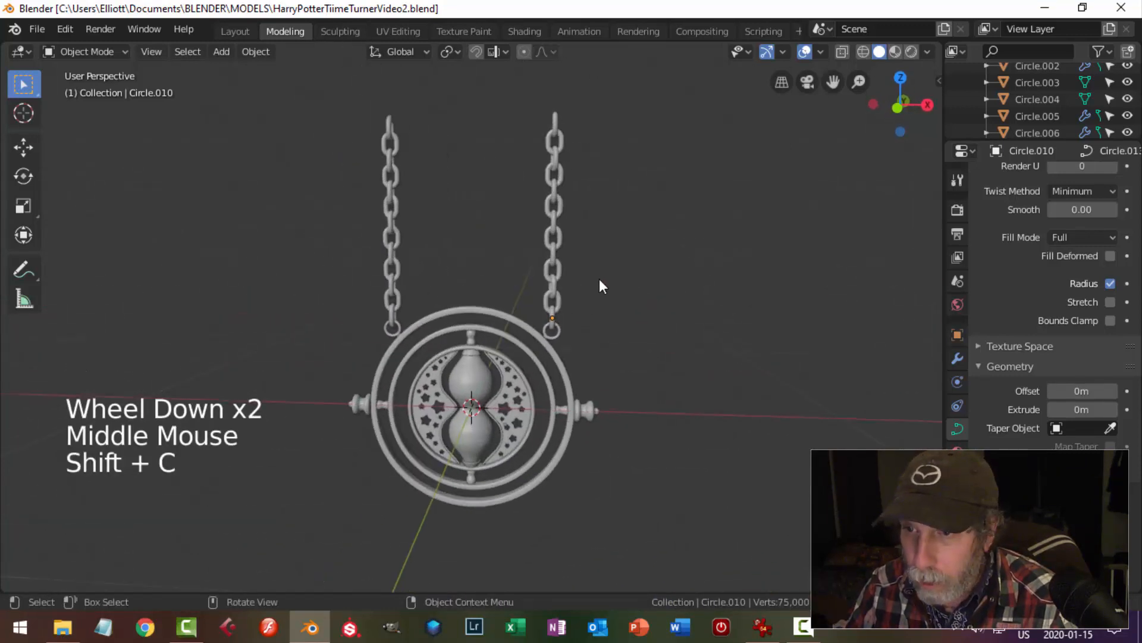
Add a 22-vertex mesh circle of 1 m radius at the origin and move it down about 0.509 m below the Time Turner
scroll(598, 278, up, 2)
scroll(599, 298, down, 4)
shift+middle_drag(600, 327, 577, 369)
scroll(571, 315, up, 4)
scroll(592, 277, down, 2)
key(shift+a)
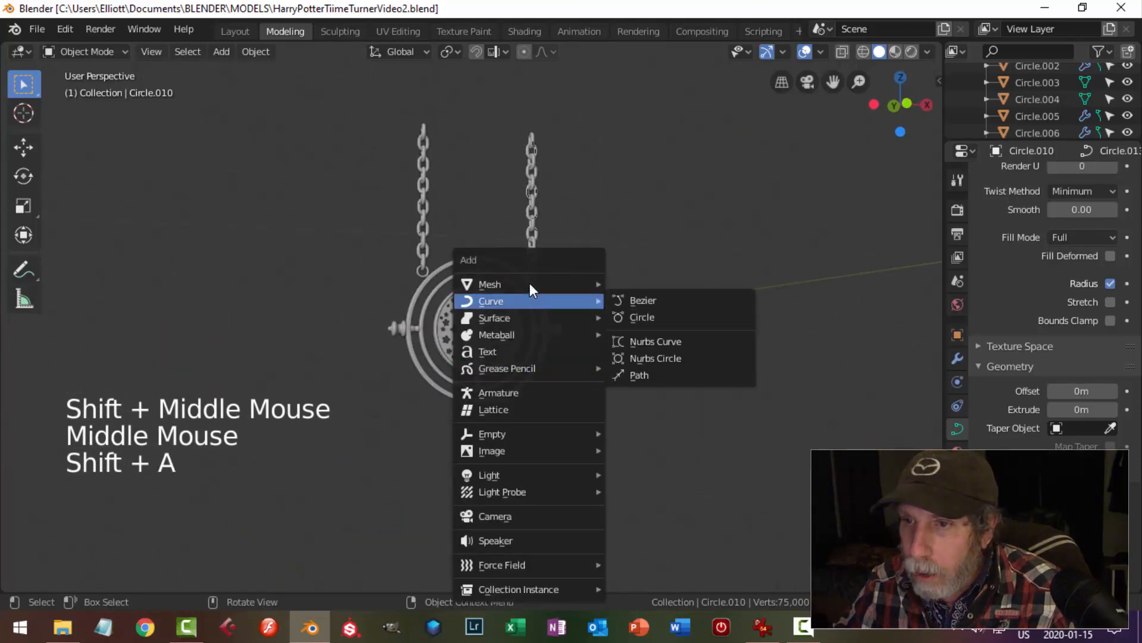
mouse_move(529, 283)
click(654, 315)
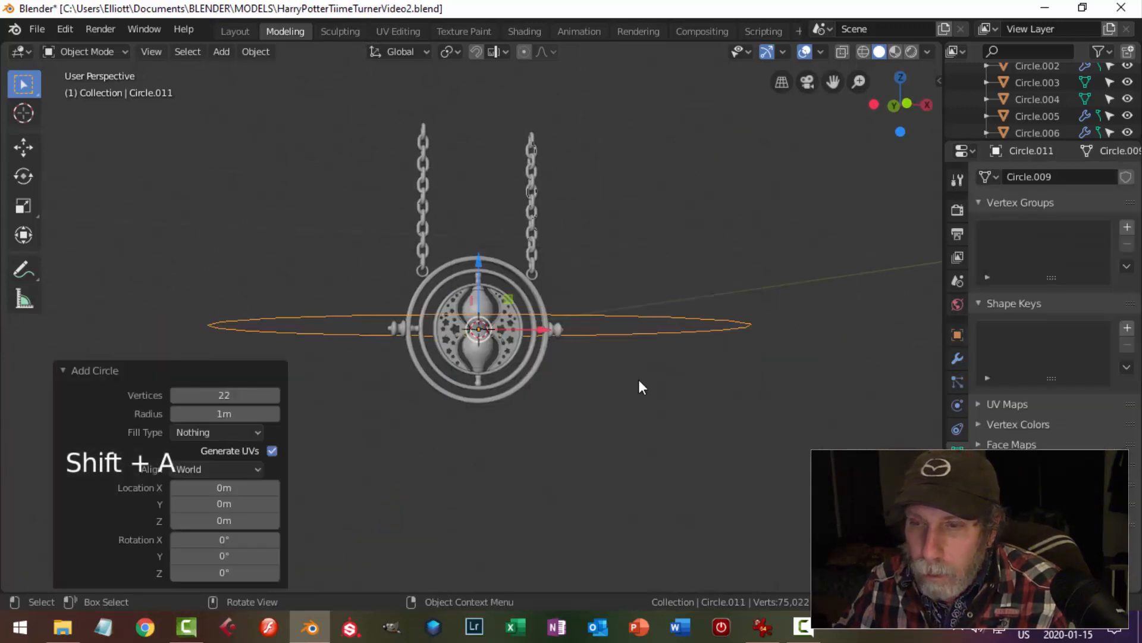
key(KP_1)
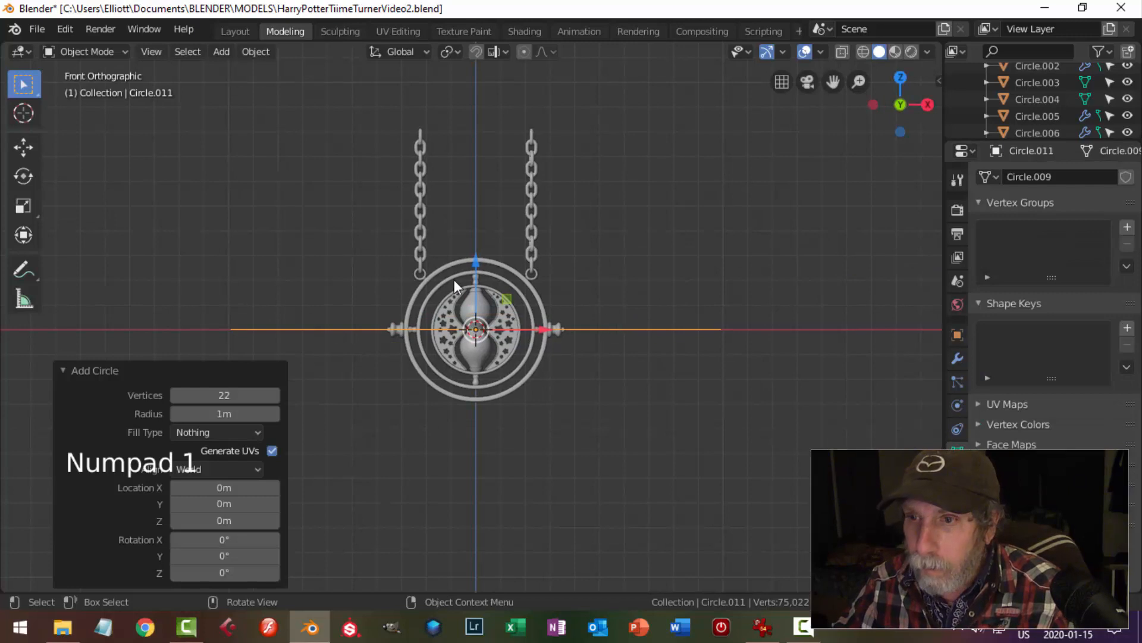
drag(473, 264, 494, 387)
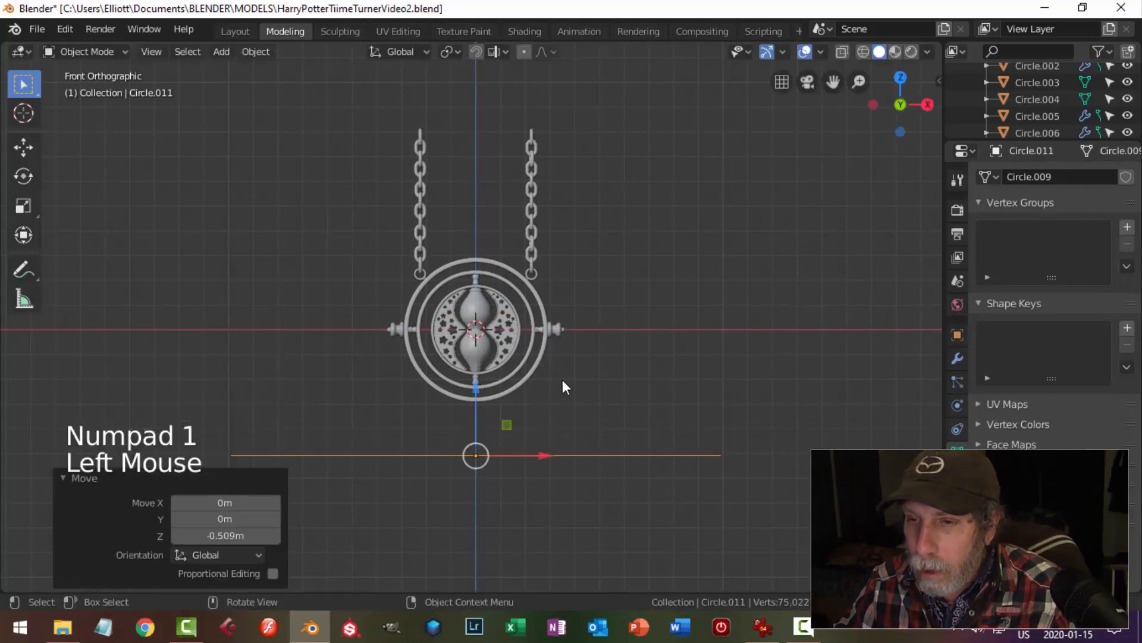
Extrude the circle's vertices inward, scaled to about 0.664, to form a flat ring of faces
scroll(564, 378, down, 2)
middle_drag(564, 379, 674, 388)
key(Tab)
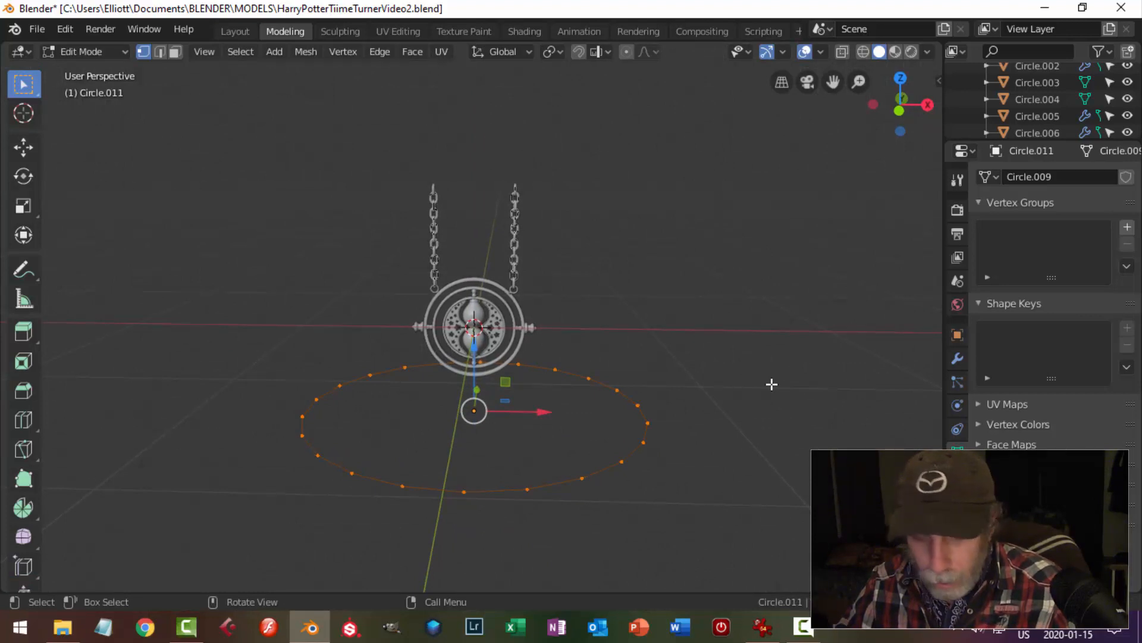
key(e)
key(s)
click(671, 391)
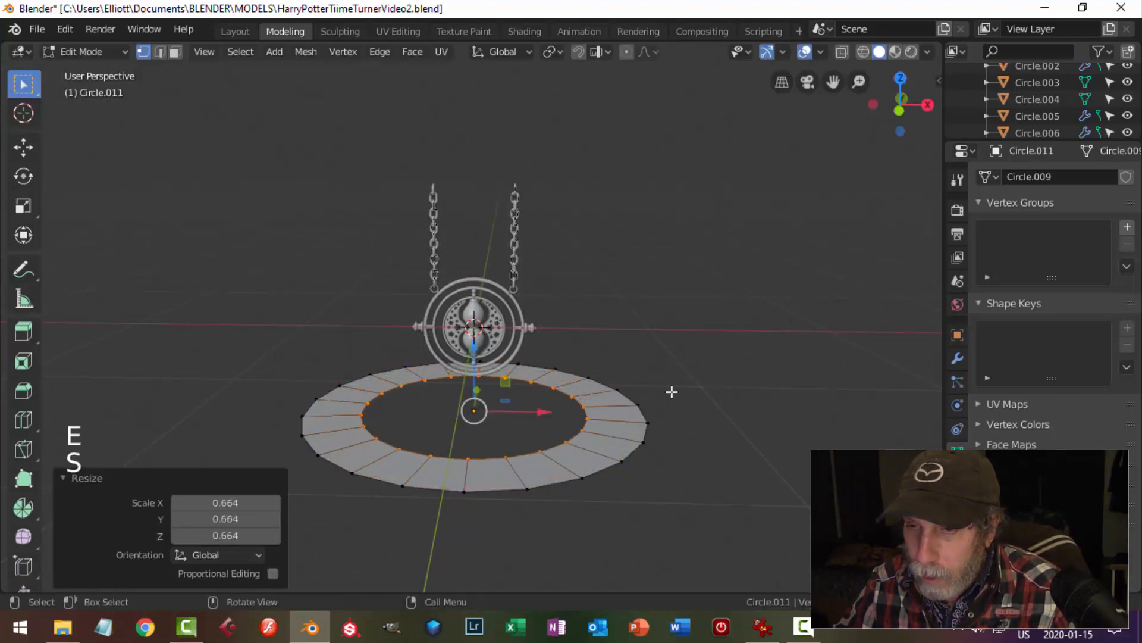
Close the ring's inner hole with a Grid Fill, adjust its span and clear the selection
click(410, 52)
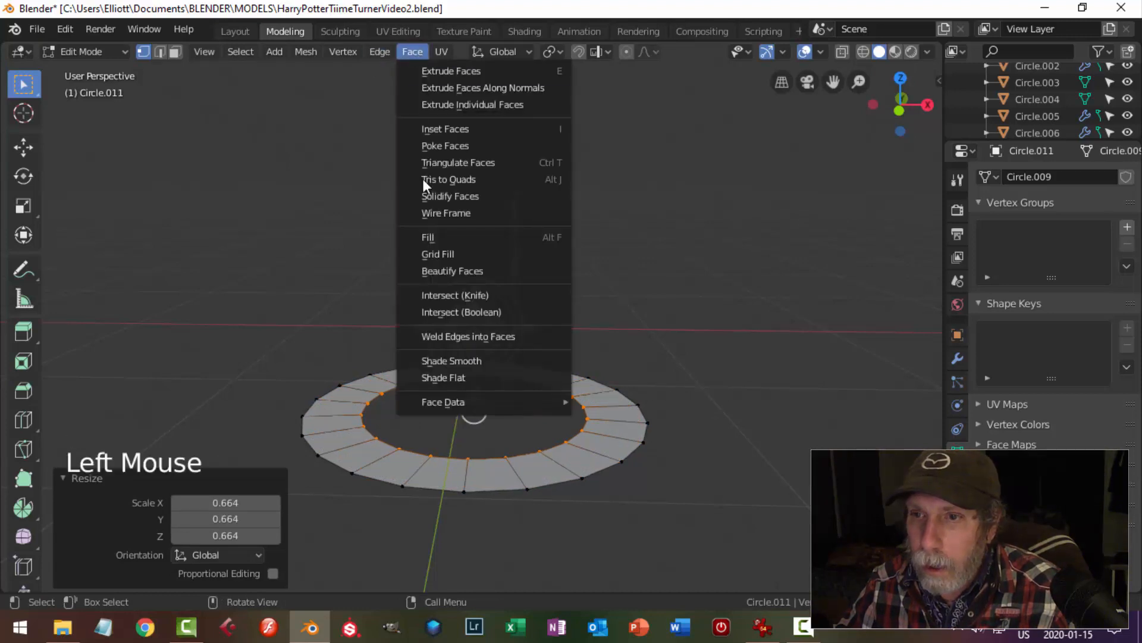
click(455, 255)
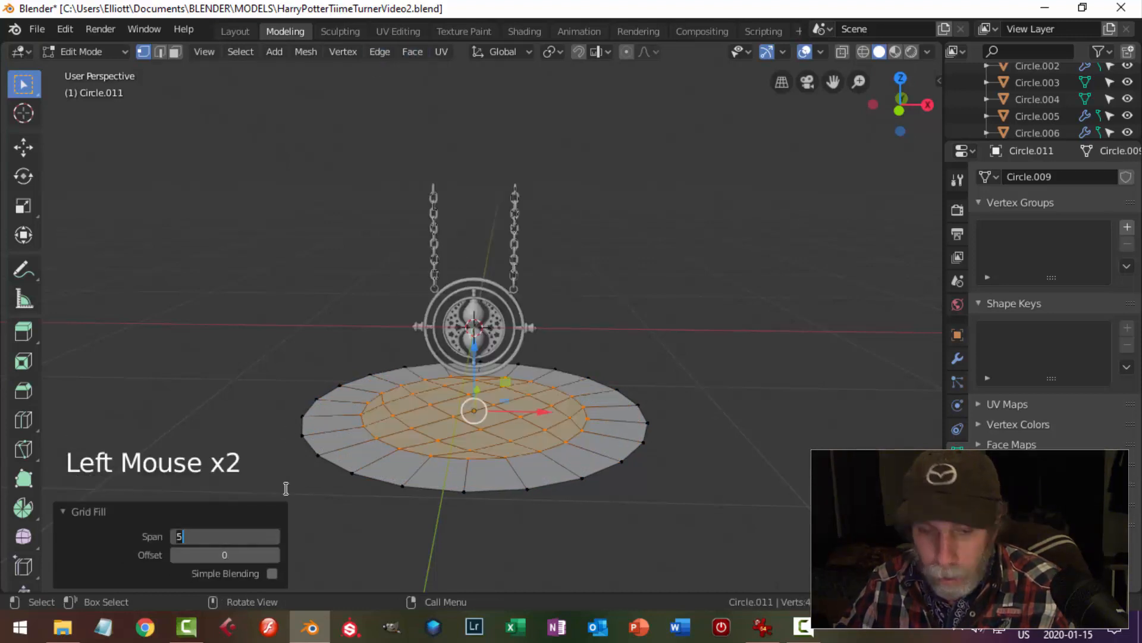
key(Return)
key(alt+a)
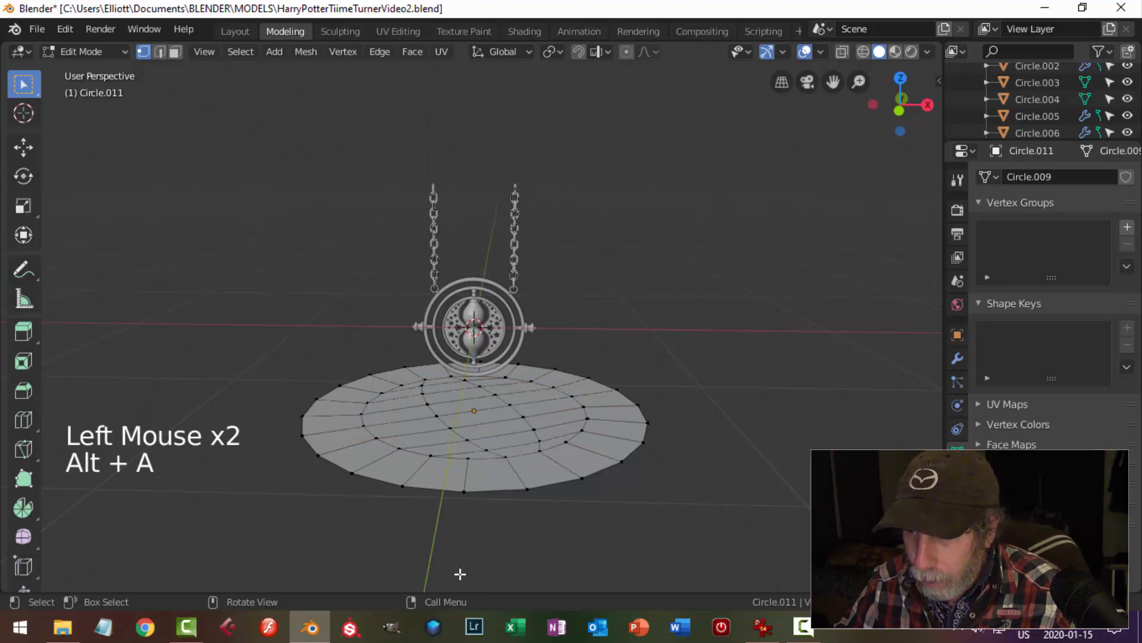
Select the disc's outer edge loop and extrude it down about 0.111 m to form the base's side wall
alt+shift+click(562, 480)
shift+middle_drag(562, 479, 617, 446)
key(e)
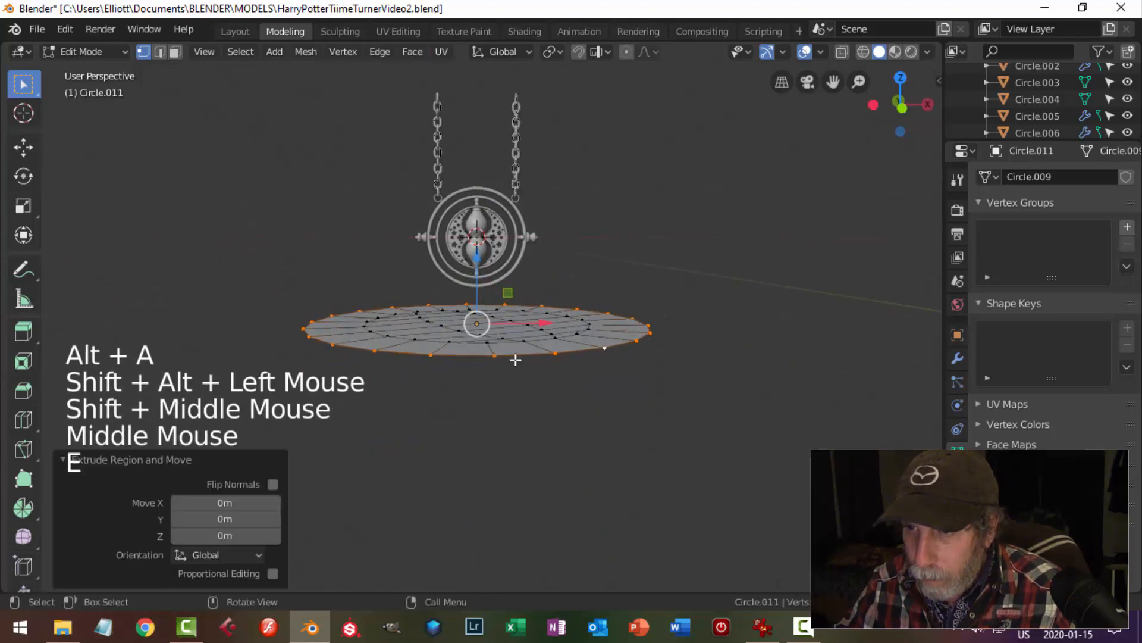
mouse_move(482, 258)
mouse_down()
mouse_move(487, 290)
mouse_move(487, 277)
mouse_up()
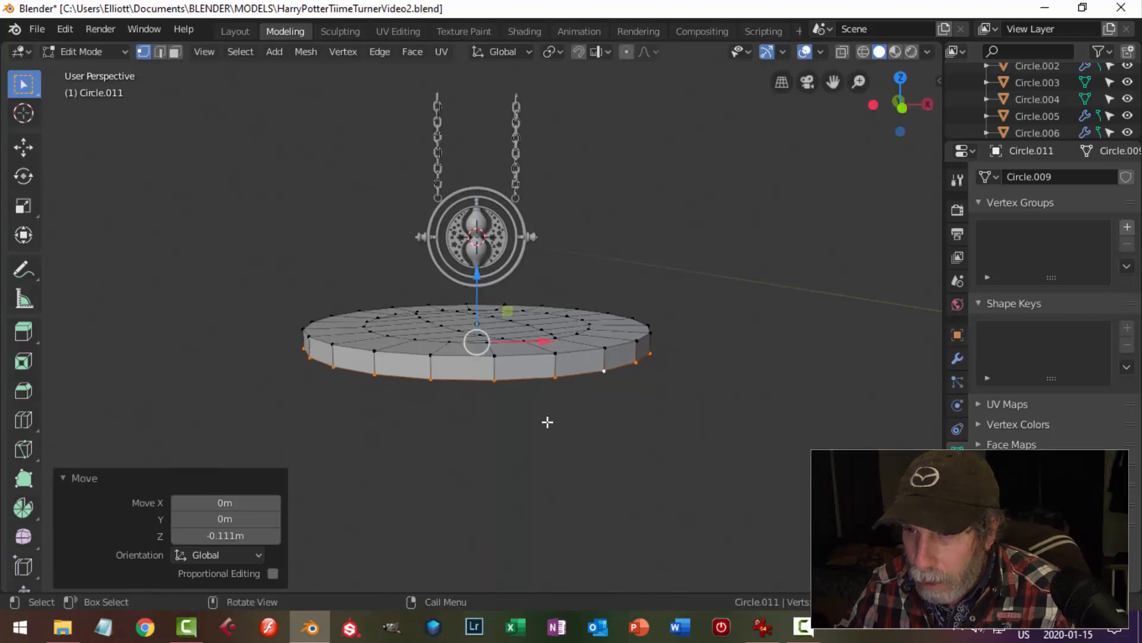
Extrude the side wall's bottom loop slightly outward as a ledge, and extrude that ledge down about 0.061 m
middle_drag(613, 425, 609, 429)
key(e)
key(s)
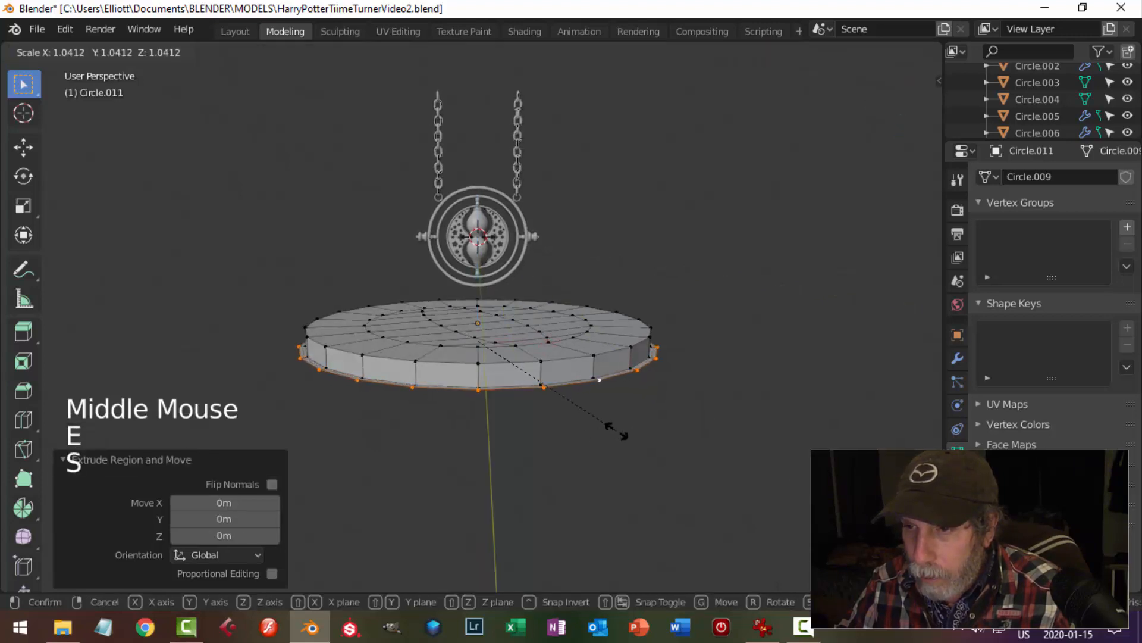
key(Escape)
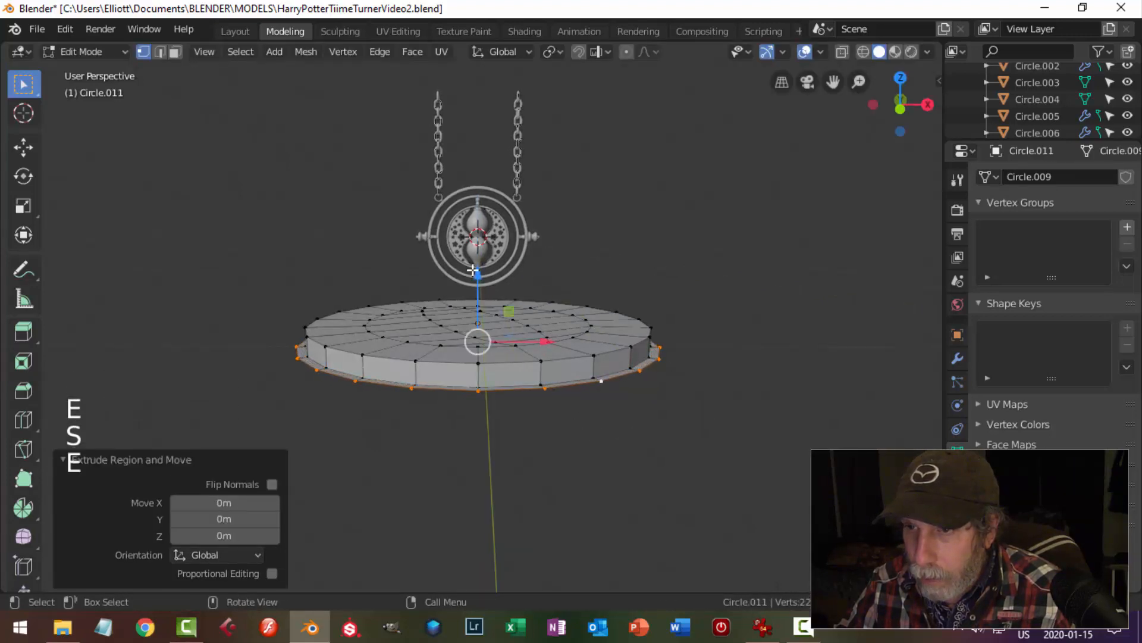
drag(473, 271, 599, 355)
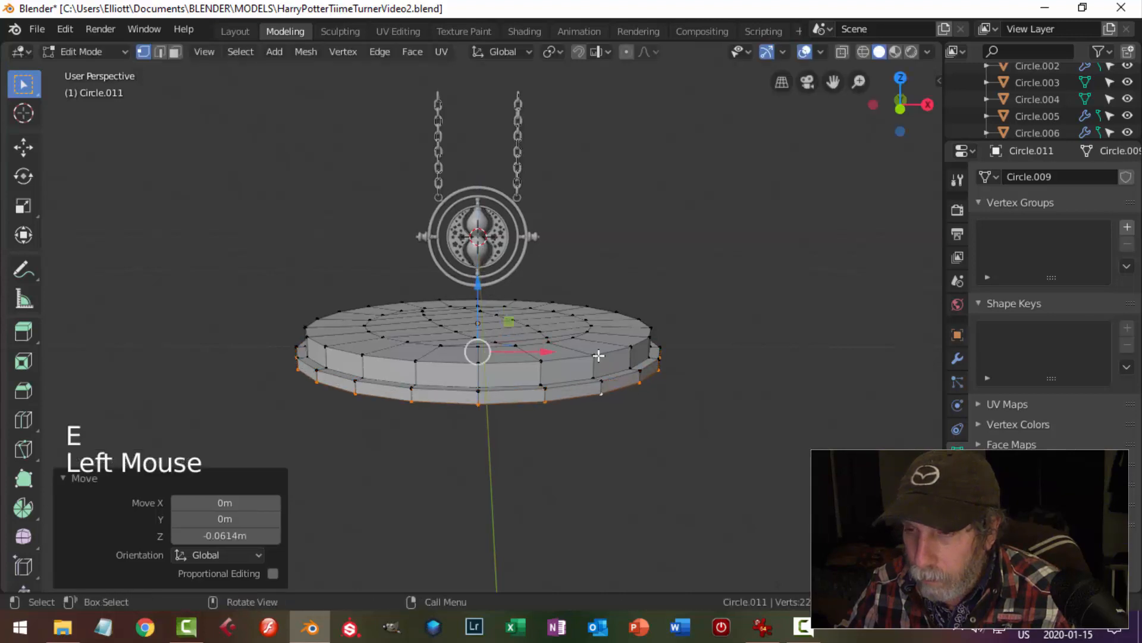
Extrude the lowest loop inward by scaling it down to form the base's underside, and clear the selection
middle_drag(598, 355, 701, 332)
key(e)
key(s)
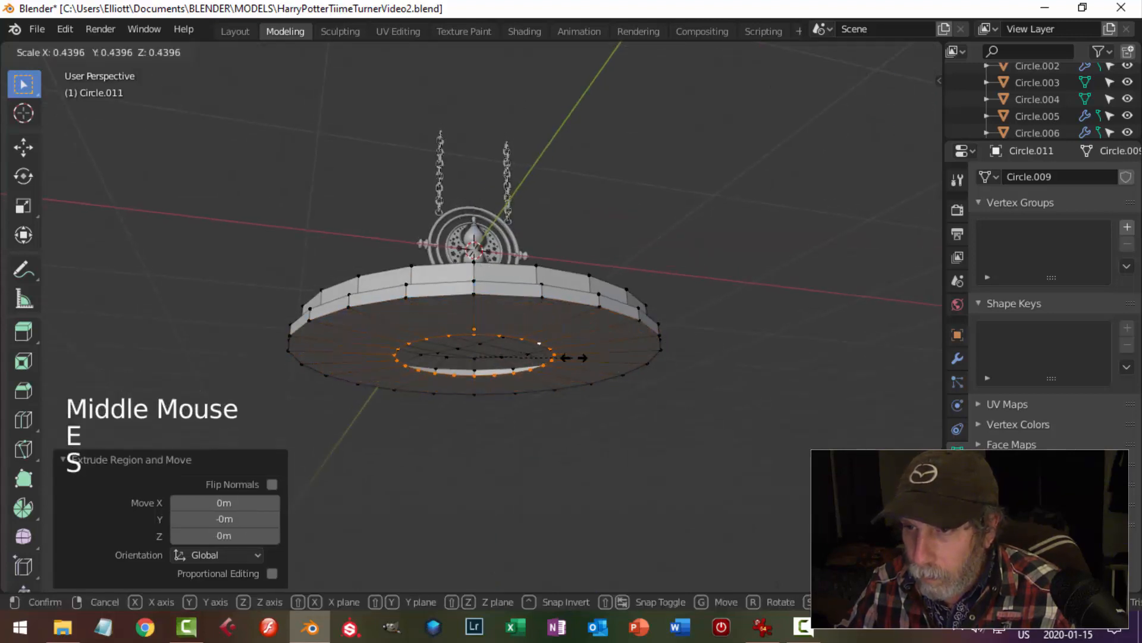
click(627, 339)
key(alt+a)
middle_drag(627, 339, 643, 420)
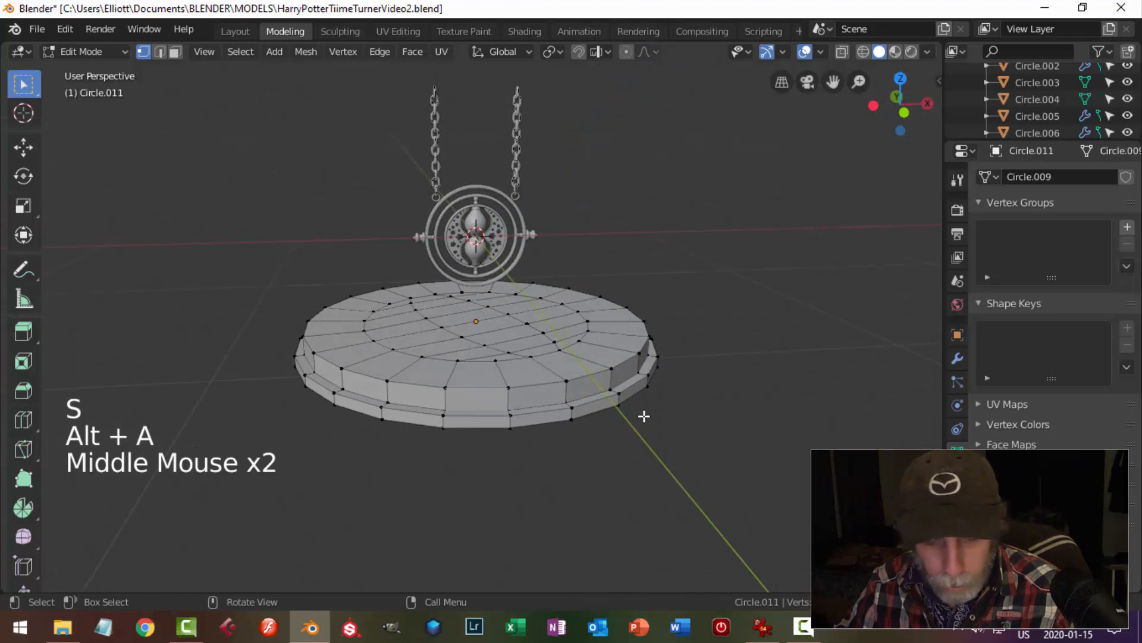
Bevel the base's top rim and the ledge's outer upper edge loop by about 0.021 m with 2 segments
key(2)
alt+shift+click(592, 390)
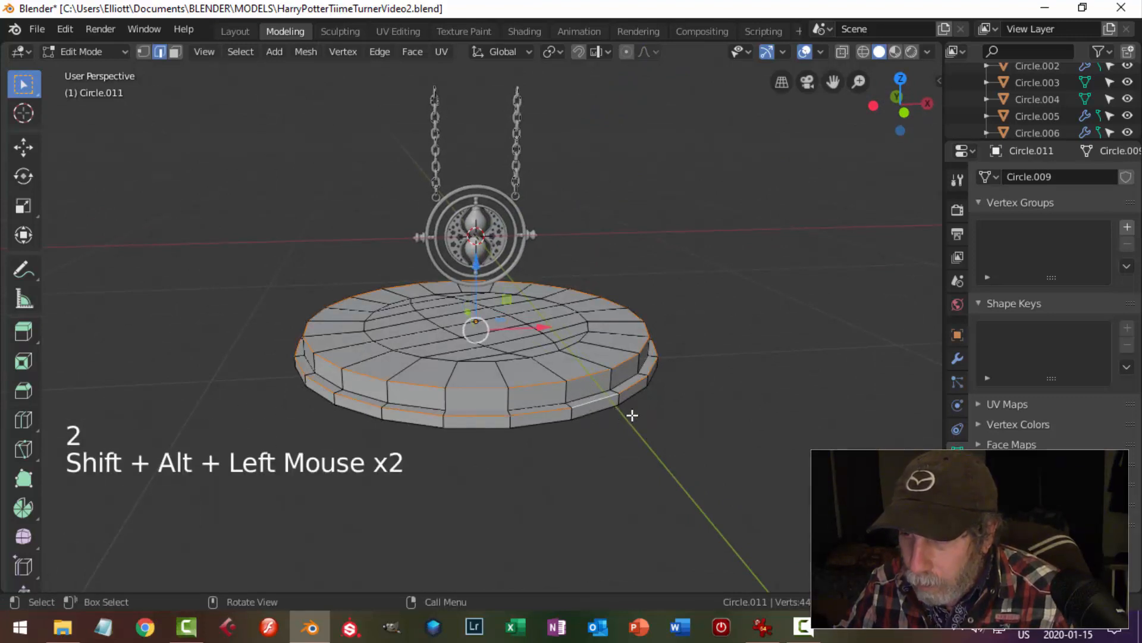
scroll(632, 415, up, 1)
middle_drag(632, 415, 670, 428)
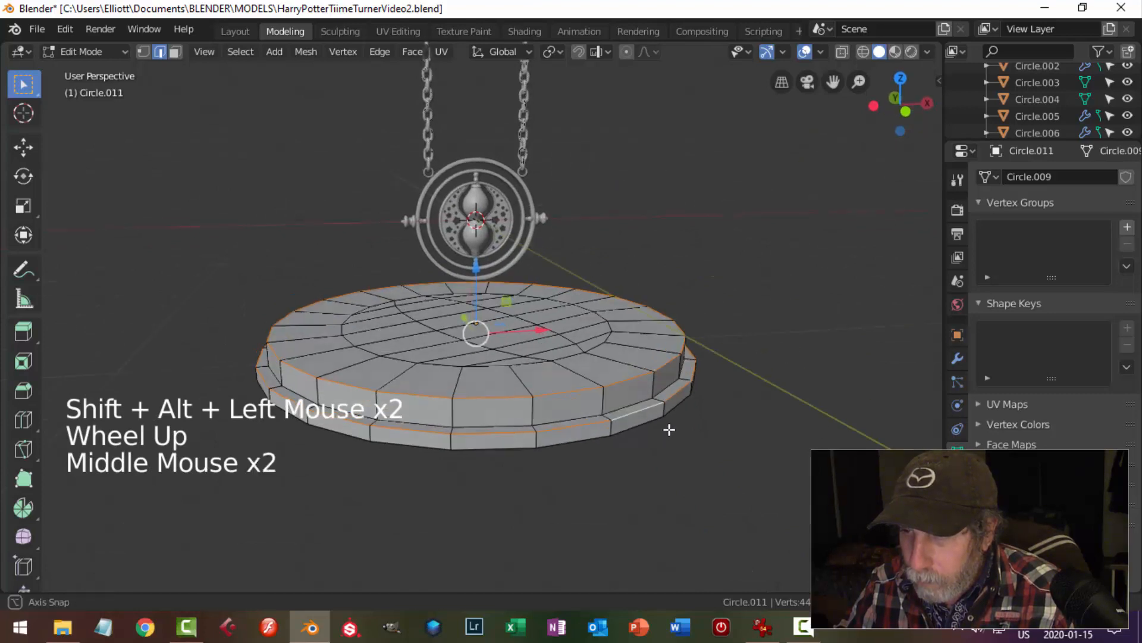
key(ctrl+b)
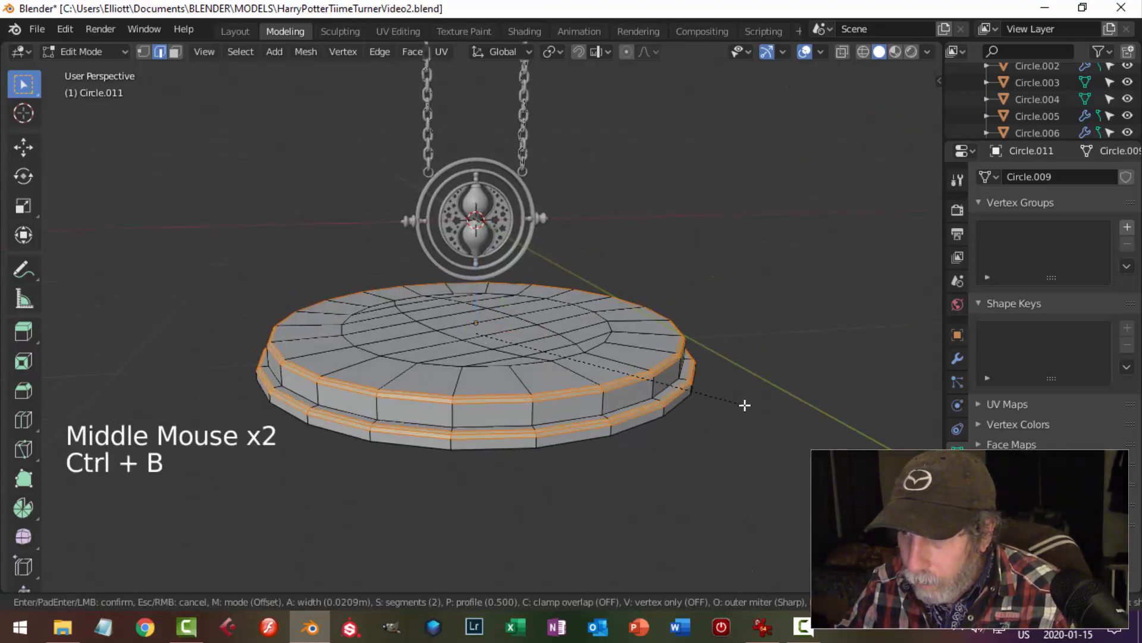
click(745, 405)
key(Tab)
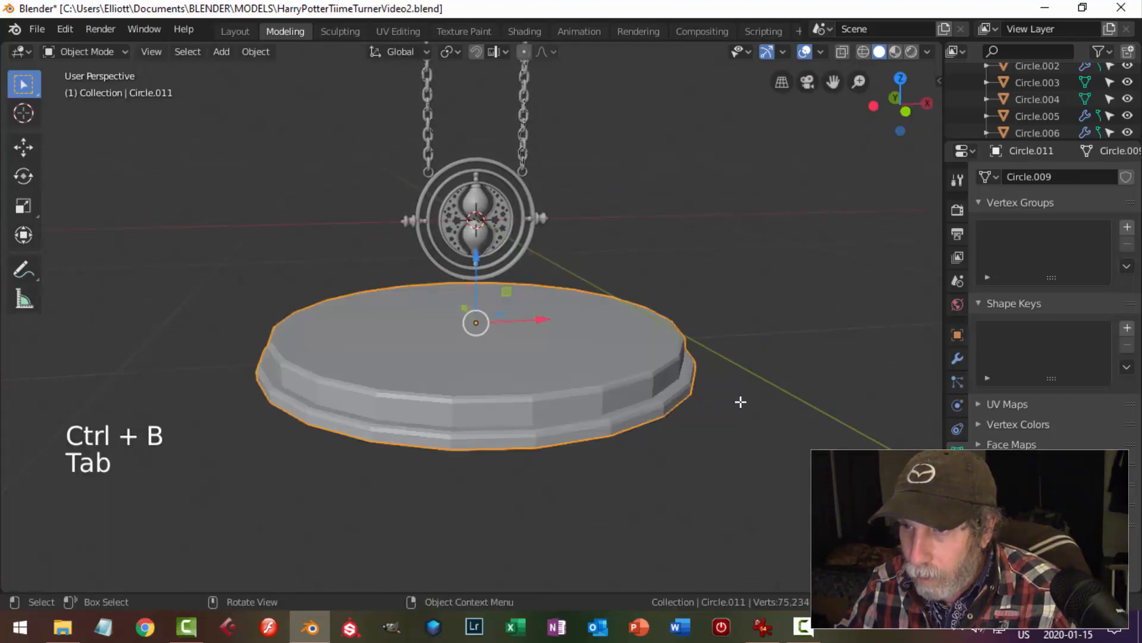
Add a level 2 subdivision surface to the base and shade it smooth
key(ctrl+2)
right_click(593, 369)
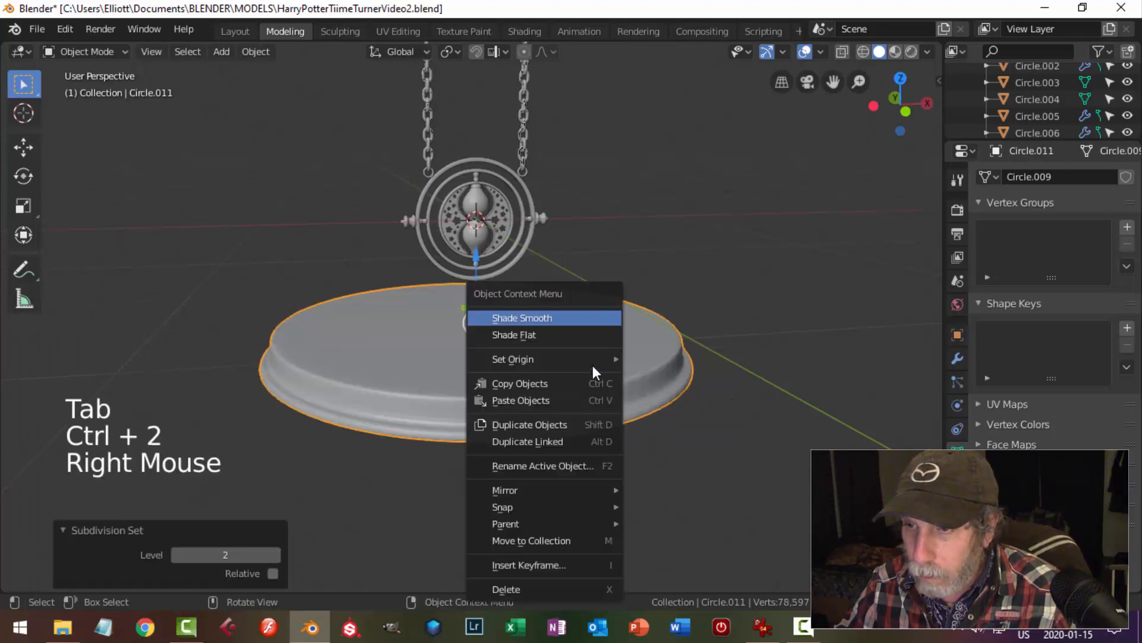
click(572, 316)
key(alt+a)
Add an edge loop around the base's side wall, slid down toward the ledge, and clear the selection
middle_drag(659, 368, 636, 398)
click(673, 385)
key(Tab)
scroll(629, 403, up, 1)
key(ctrl+r)
click(653, 422)
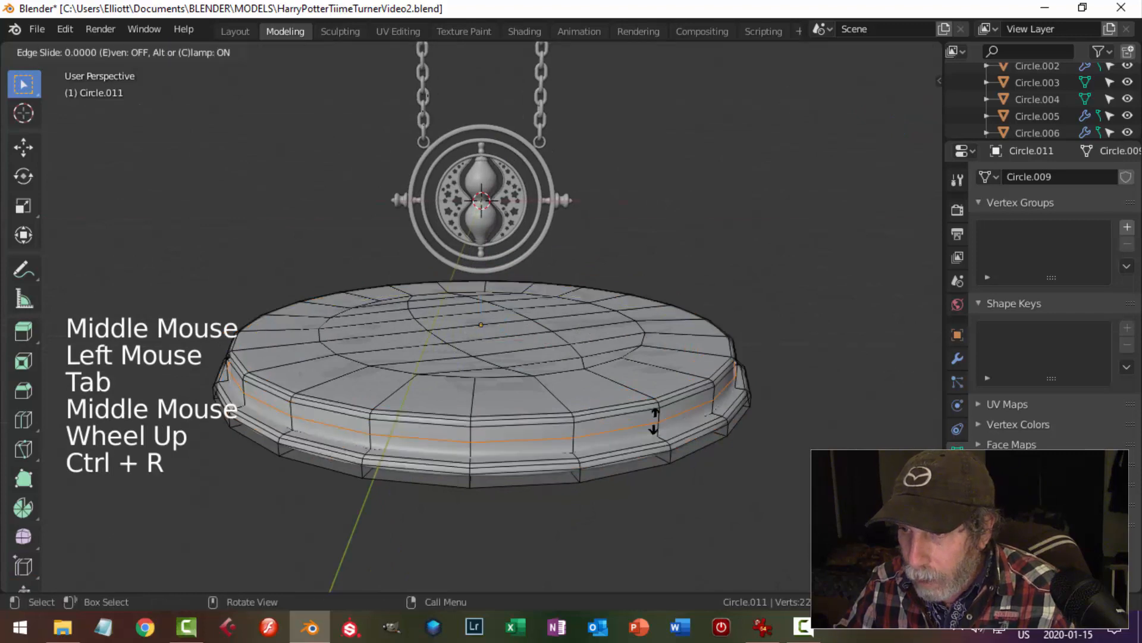
click(658, 429)
key(alt+a)
Add an edge loop around the ledge's outer wall near its bottom edge, with a slide factor of -0.402
middle_drag(722, 426, 702, 452)
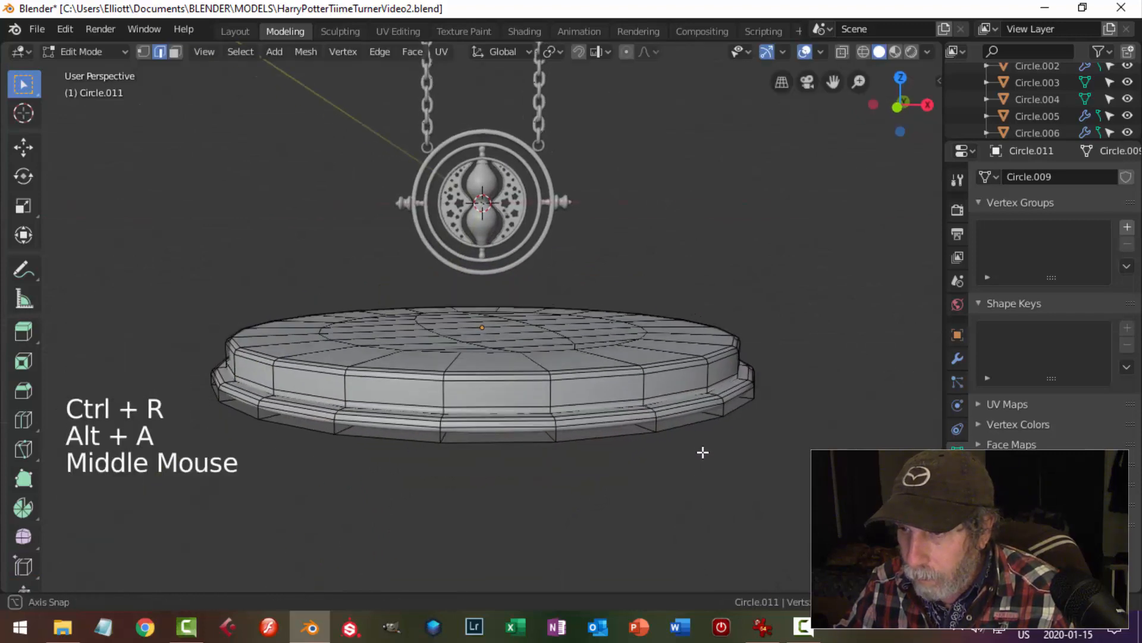
key(ctrl+r)
click(653, 422)
click(655, 421)
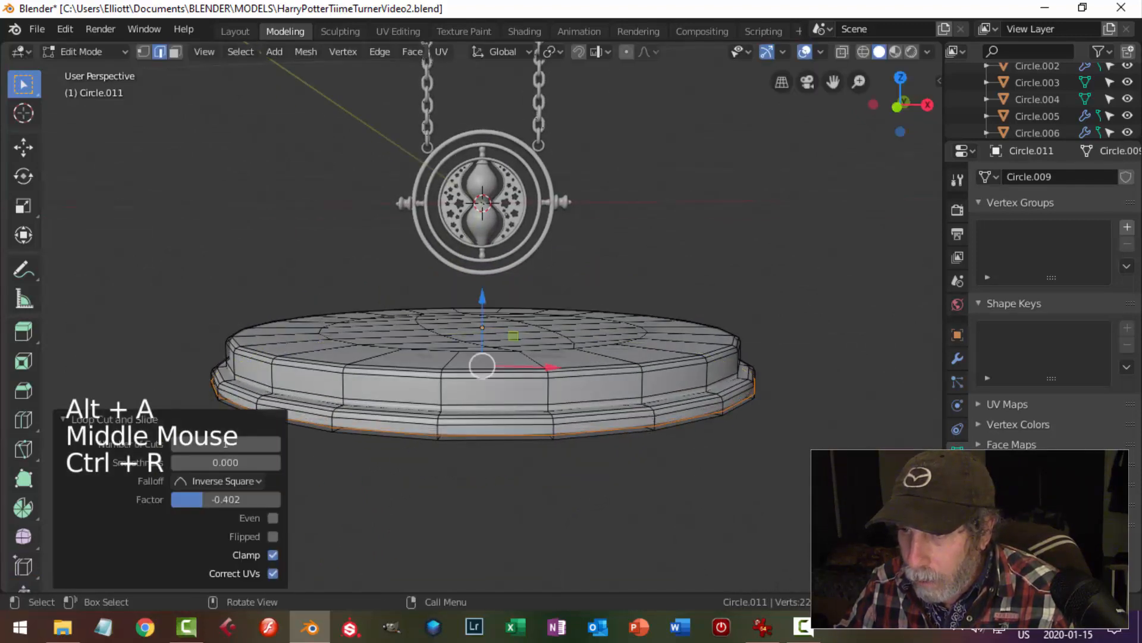
key(Tab)
middle_drag(690, 380, 564, 401)
key(alt+a)
scroll(655, 396, down, 3)
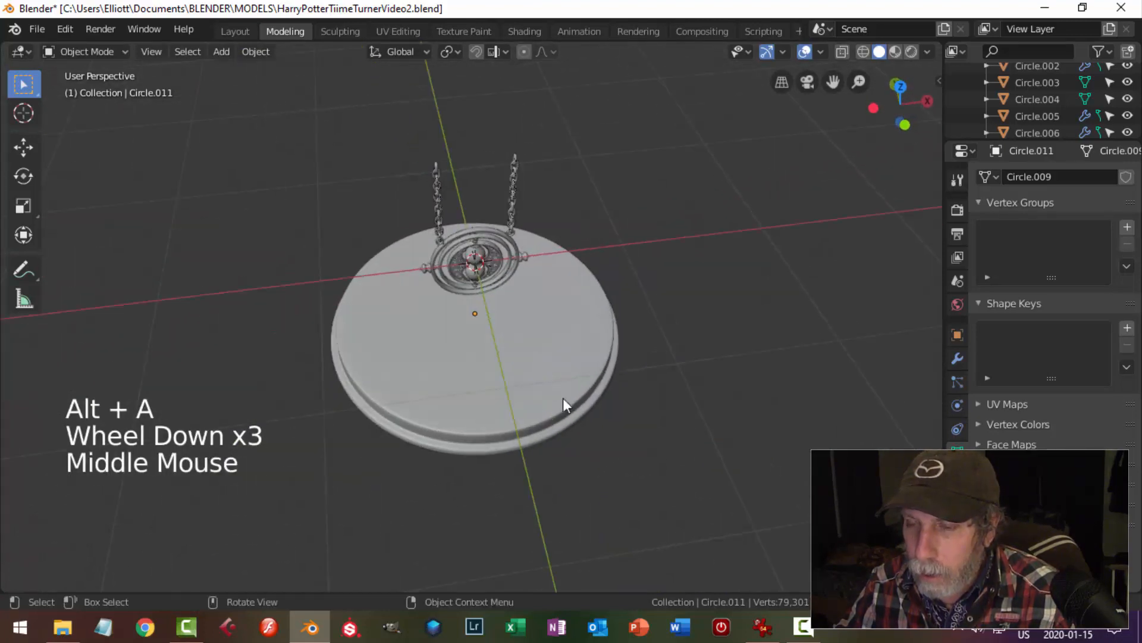
From the top view, scale the whole base mesh down horizontally with global Z locked, and clear the selection
click(653, 348)
key(KP_7)
key(Tab)
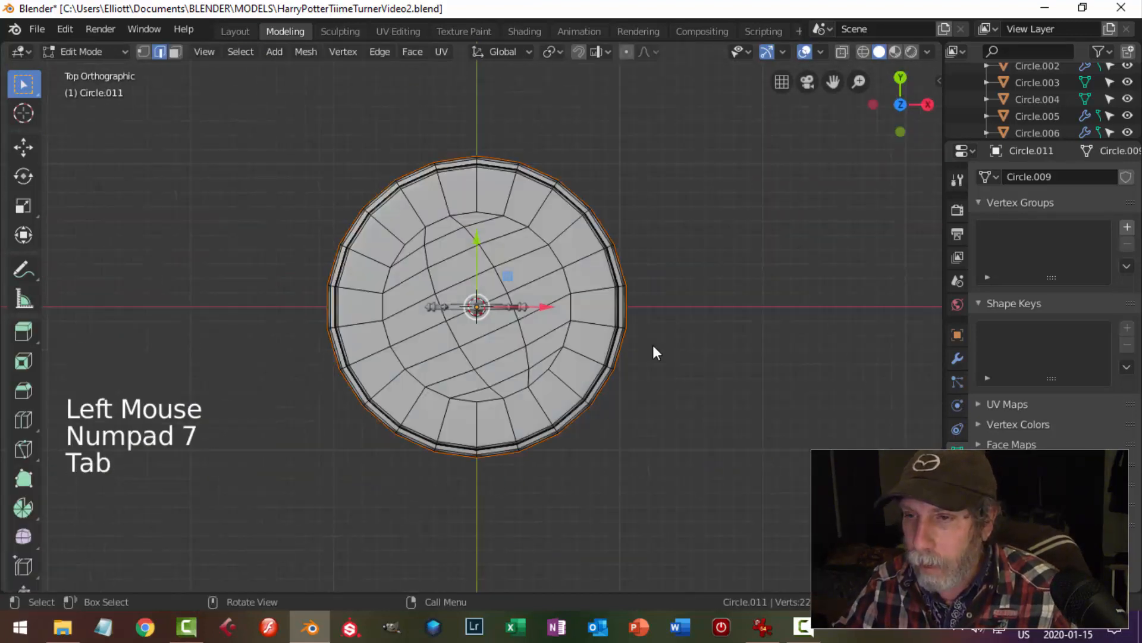
key(a)
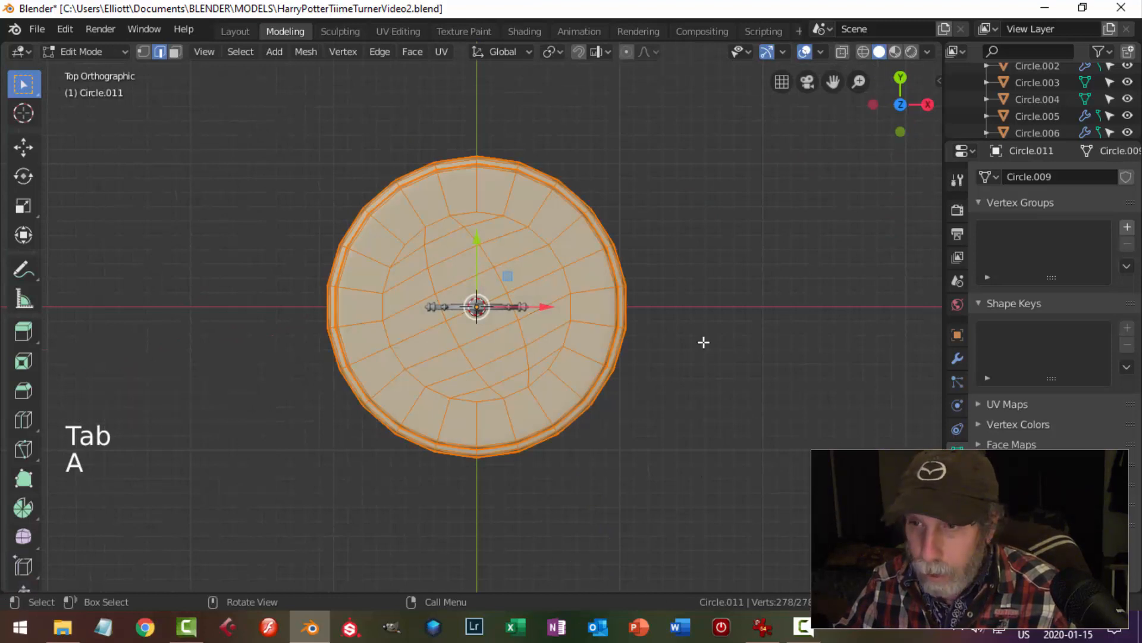
key(s)
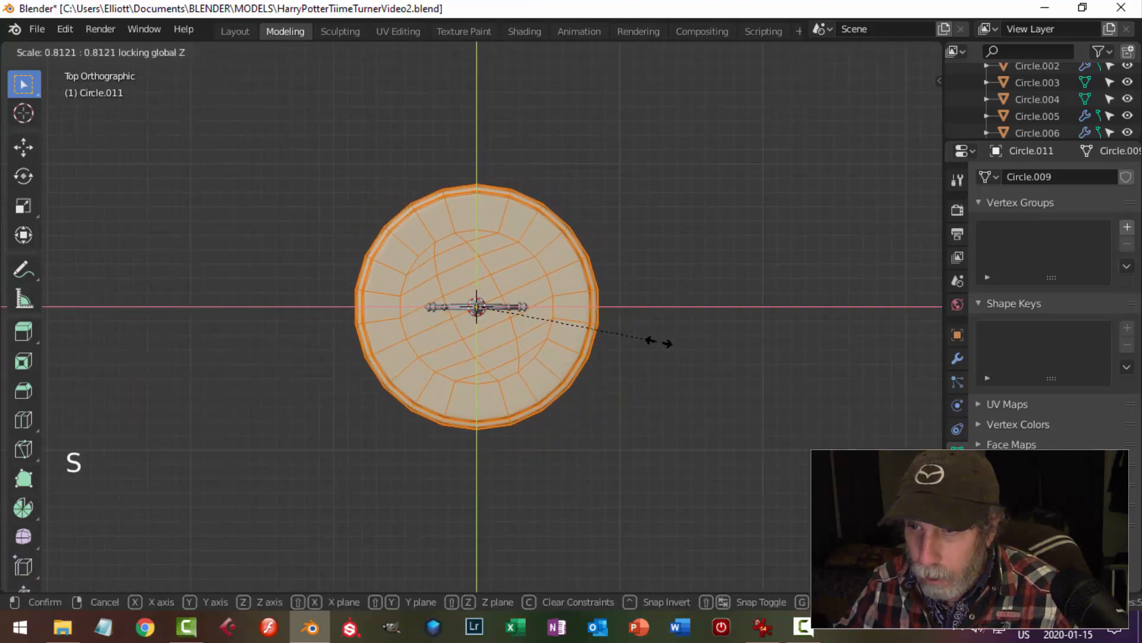
click(613, 340)
key(alt+a)
middle_drag(679, 342, 516, 313)
key(Tab)
key(alt+a)
Set the base's origin to its geometry and snap the 3D cursor to the base
click(588, 302)
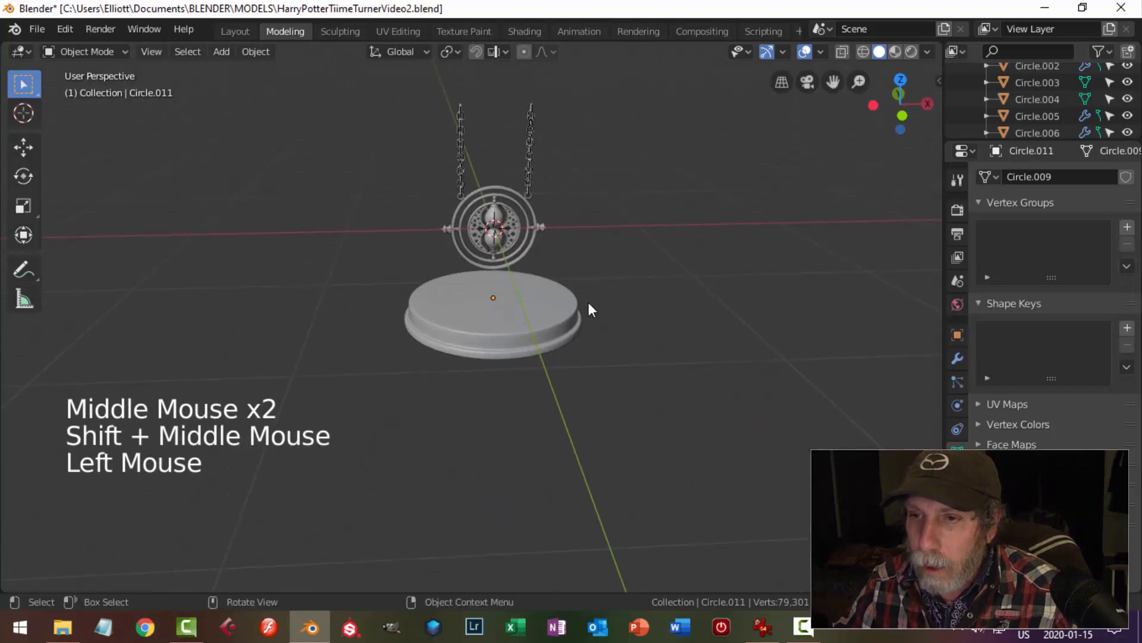
click(255, 52)
mouse_move(273, 82)
click(456, 103)
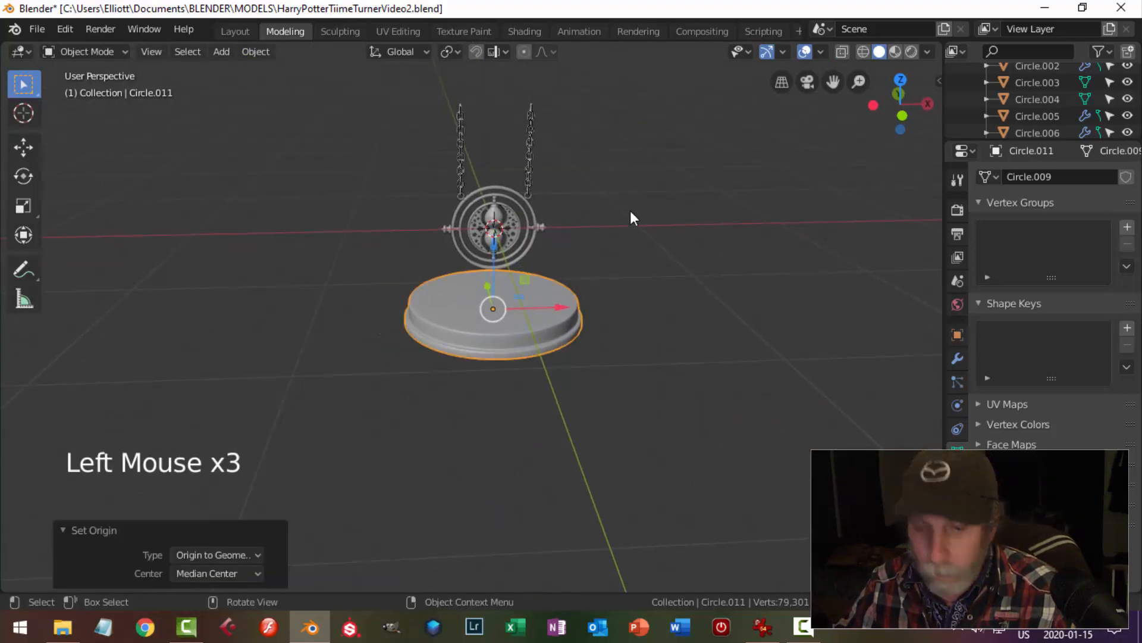
key(shift+s)
click(627, 303)
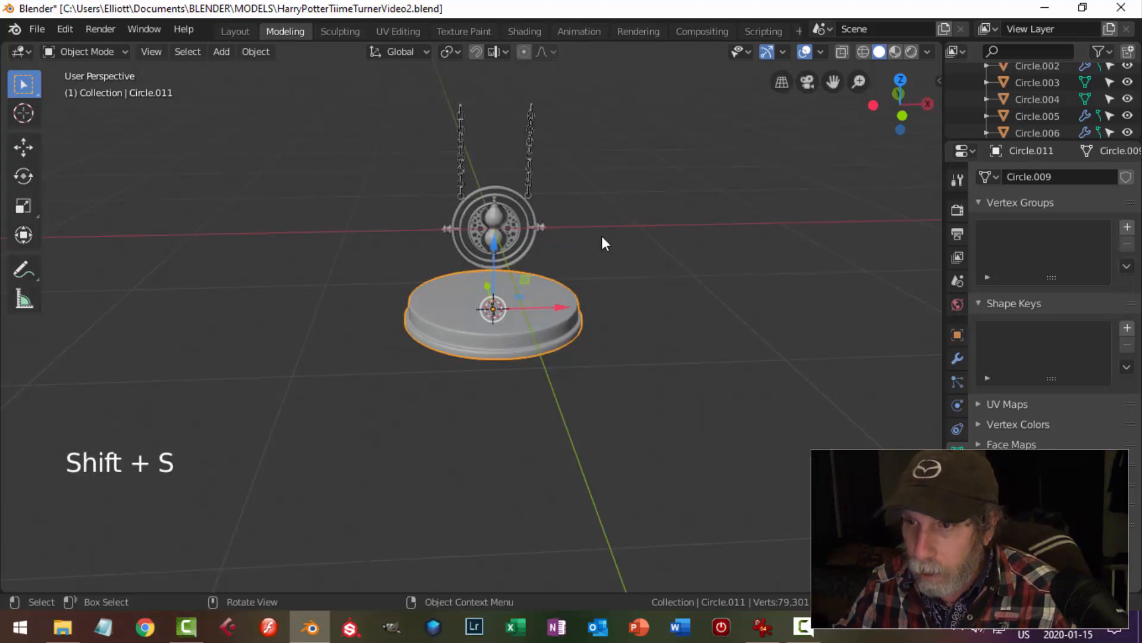
Add a plane at the 3D cursor and raise it to just above the base's top surface
key(shift+a)
mouse_move(598, 236)
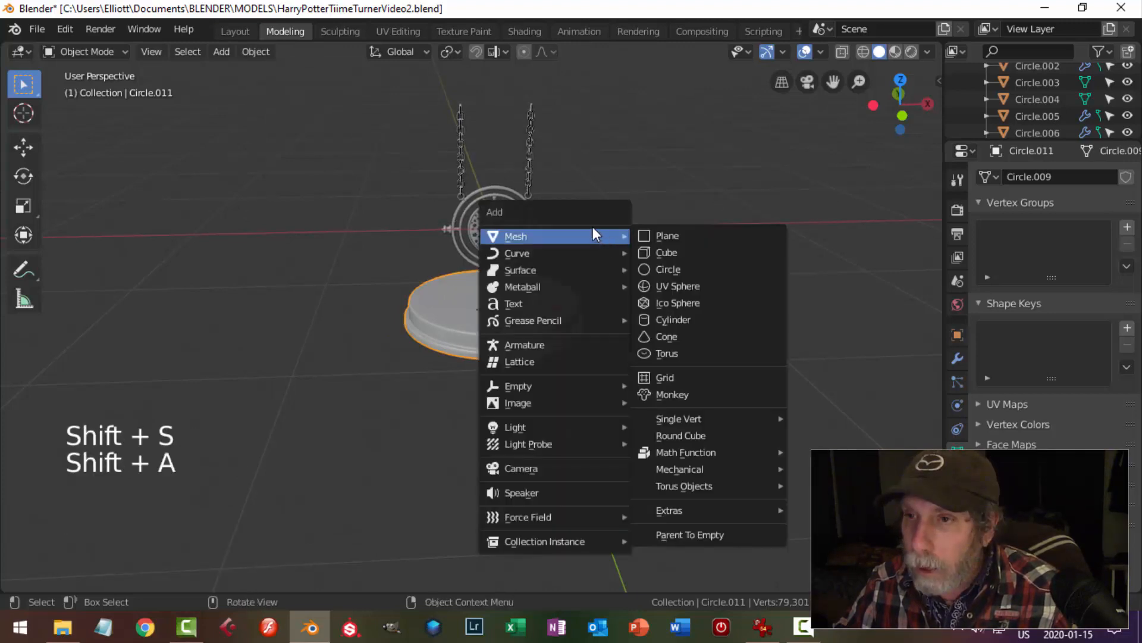
click(697, 238)
middle_click(700, 259)
middle_click(510, 240)
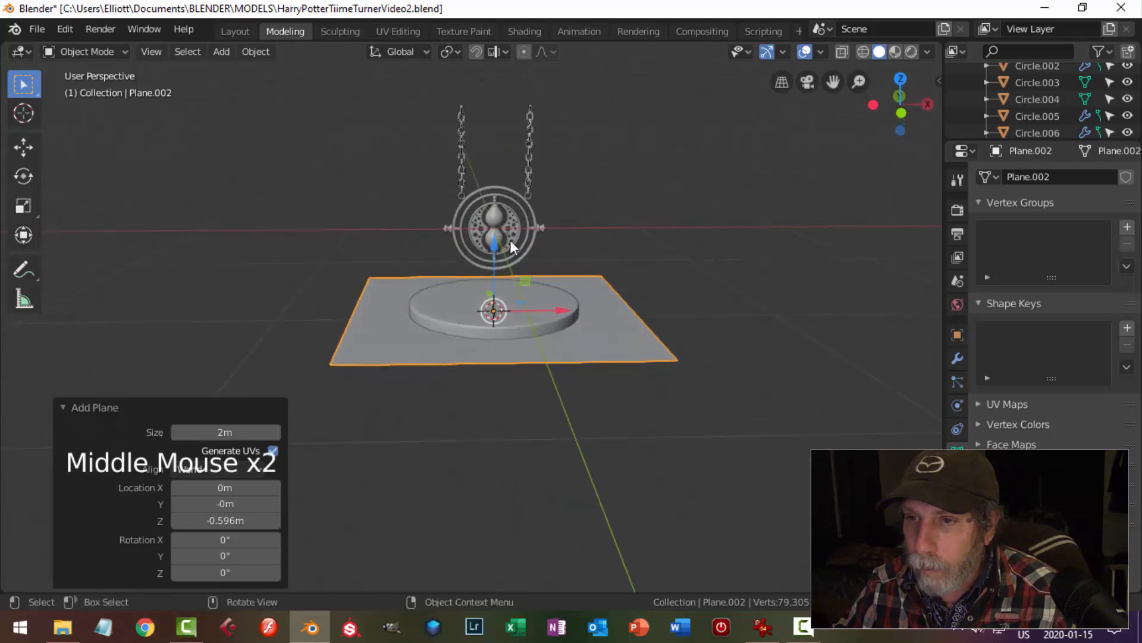
drag(509, 240, 648, 230)
Merge the plane's vertices at center and move the resulting vertex -0.503 m along X to the base's edge
key(Tab)
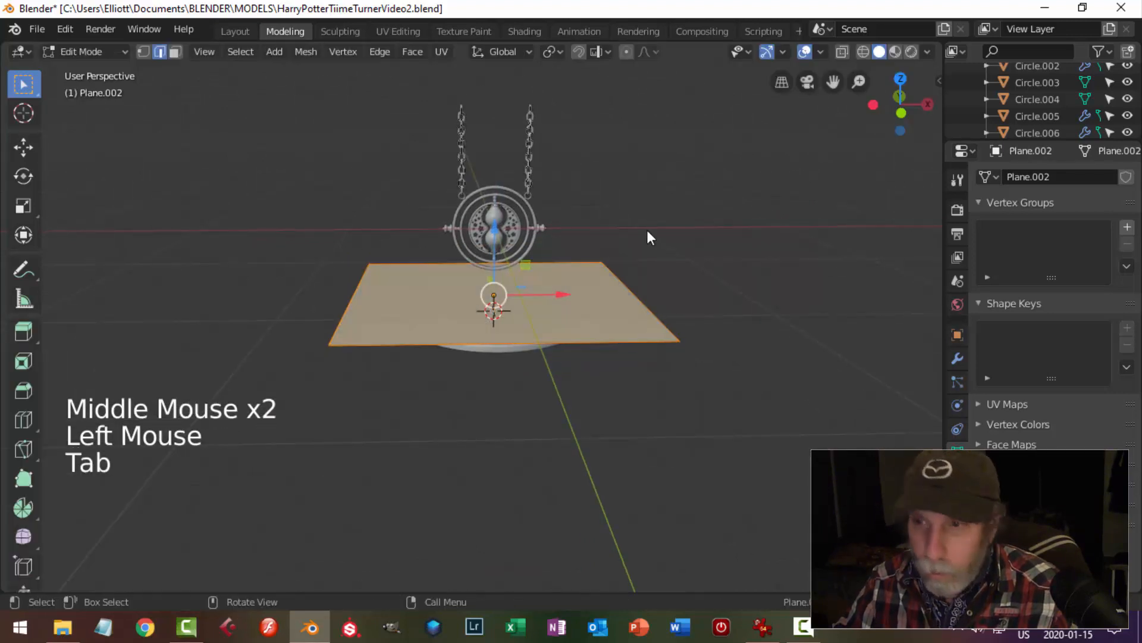
key(1)
key(alt+m)
click(647, 232)
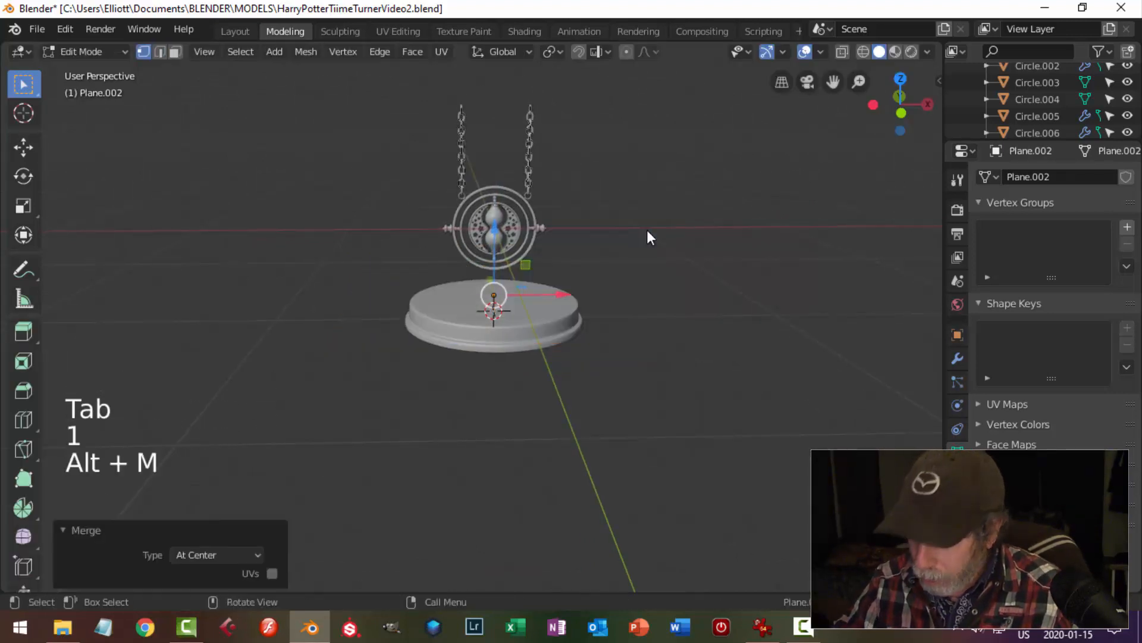
key(KP_7)
scroll(631, 232, up, 3)
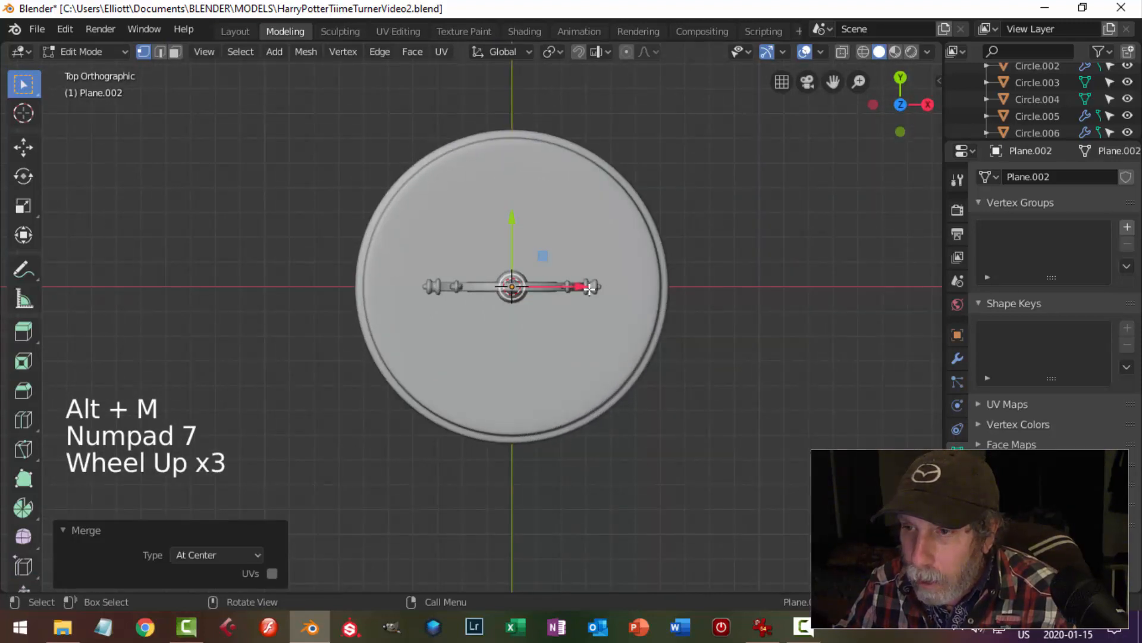
drag(589, 288, 464, 294)
key(KP_1)
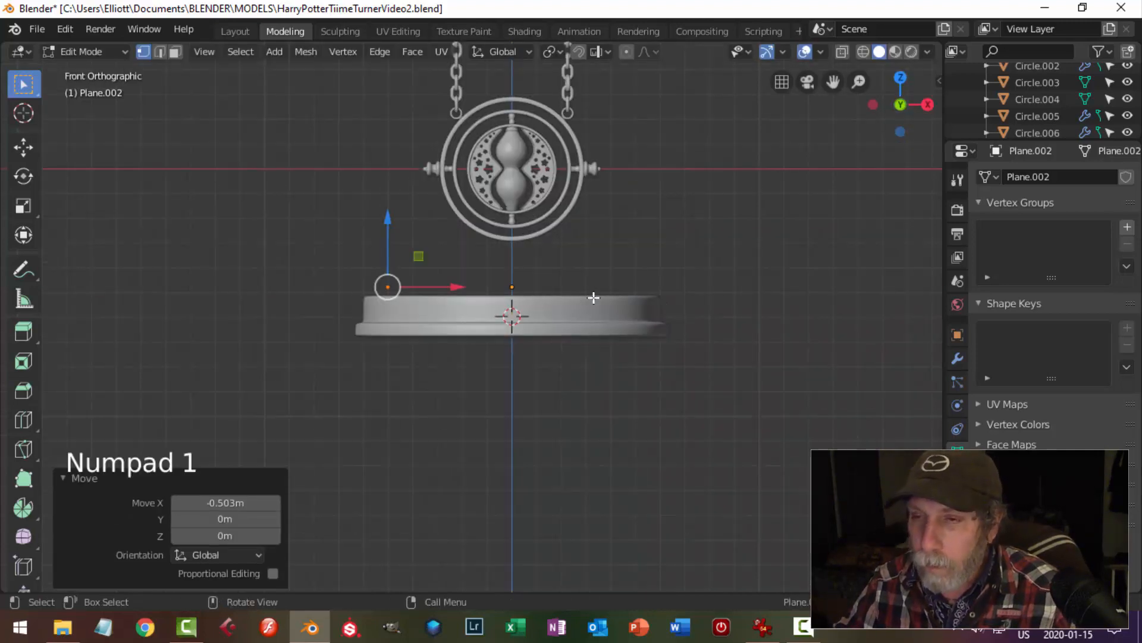
Extrude the vertex straight up 1.26 m to the height of the chains' upper ends
shift+middle_drag(594, 297, 604, 382)
scroll(595, 357, down, 2)
shift+middle_drag(577, 295, 585, 351)
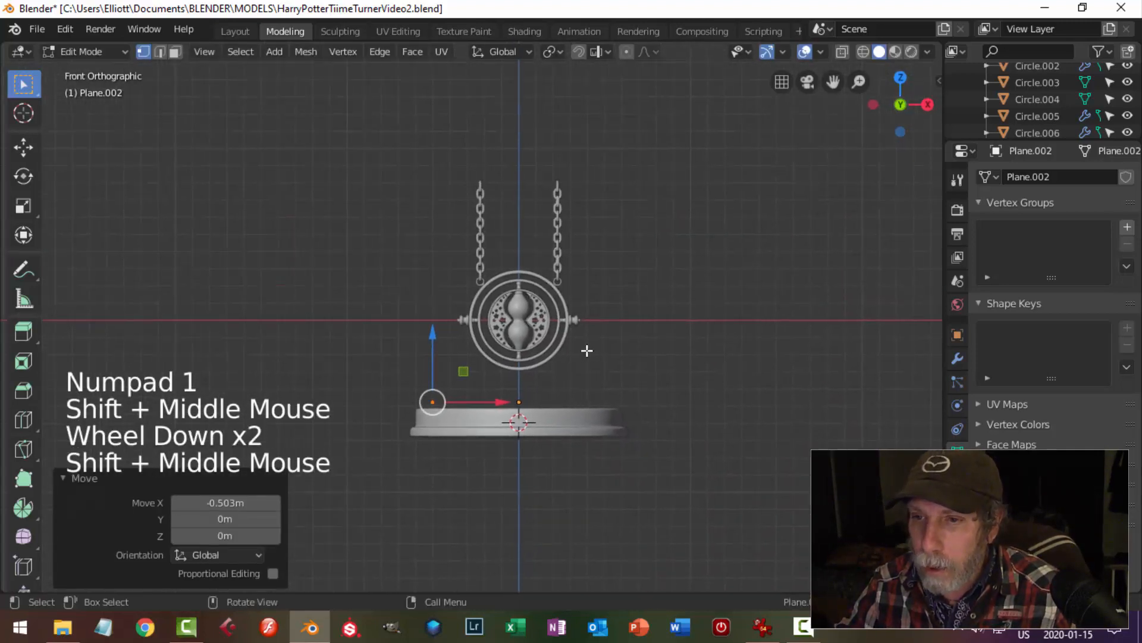
key(e)
drag(440, 338, 467, 120)
shift+middle_drag(516, 189, 517, 213)
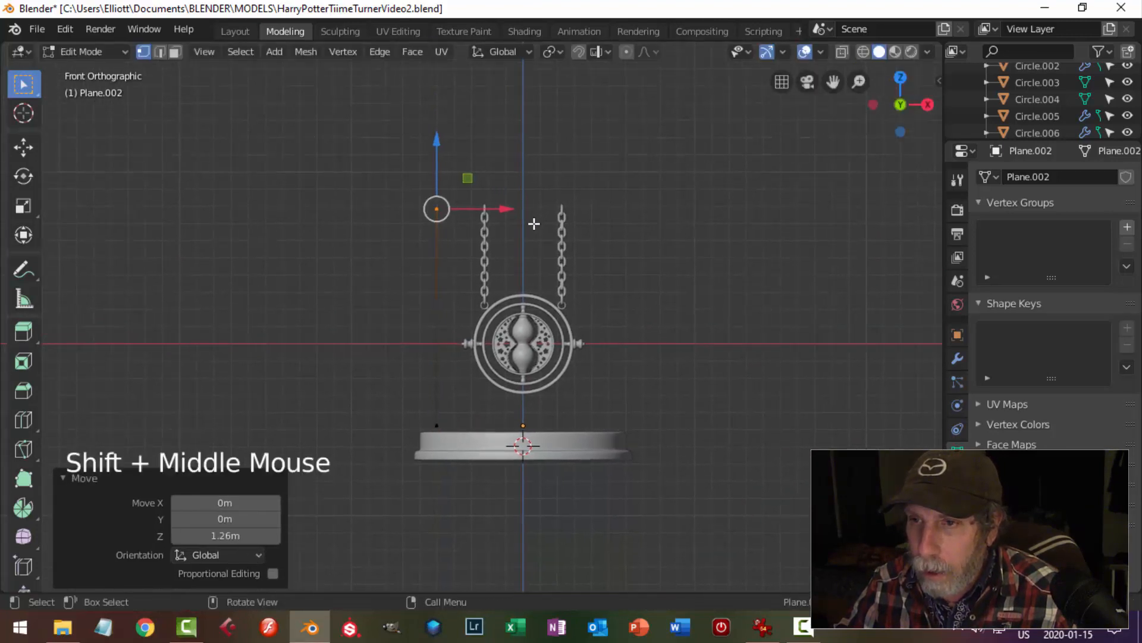
Extrude the upper vertex horizontally along X by about 0.9 m, past both chains, and clear the selection
drag(517, 213, 589, 208)
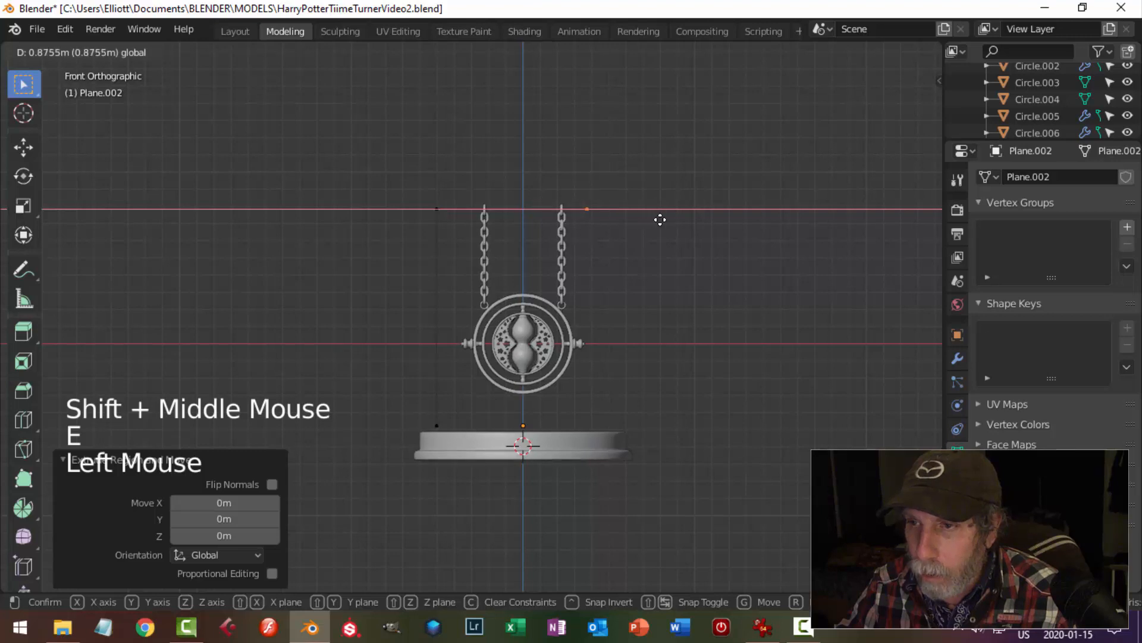
drag(660, 220, 658, 220)
middle_drag(670, 237, 428, 206)
key(alt+a)
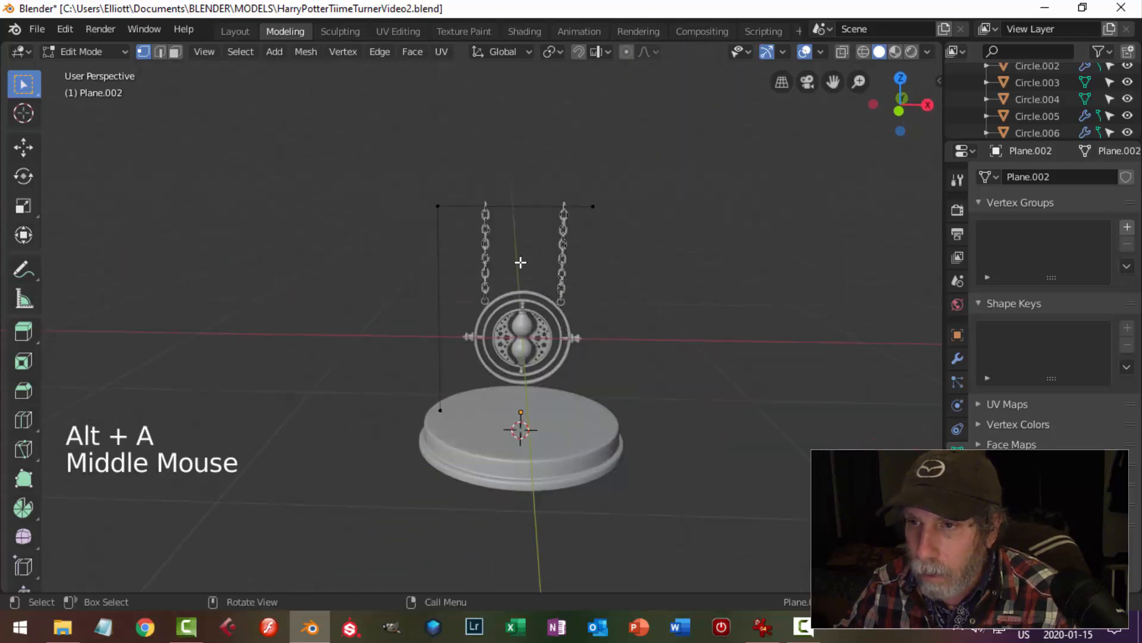
Round the frame's corner with a 5-segment vertex bevel about 0.079 m wide, and shift the frame 0.0378 m along X
click(424, 204)
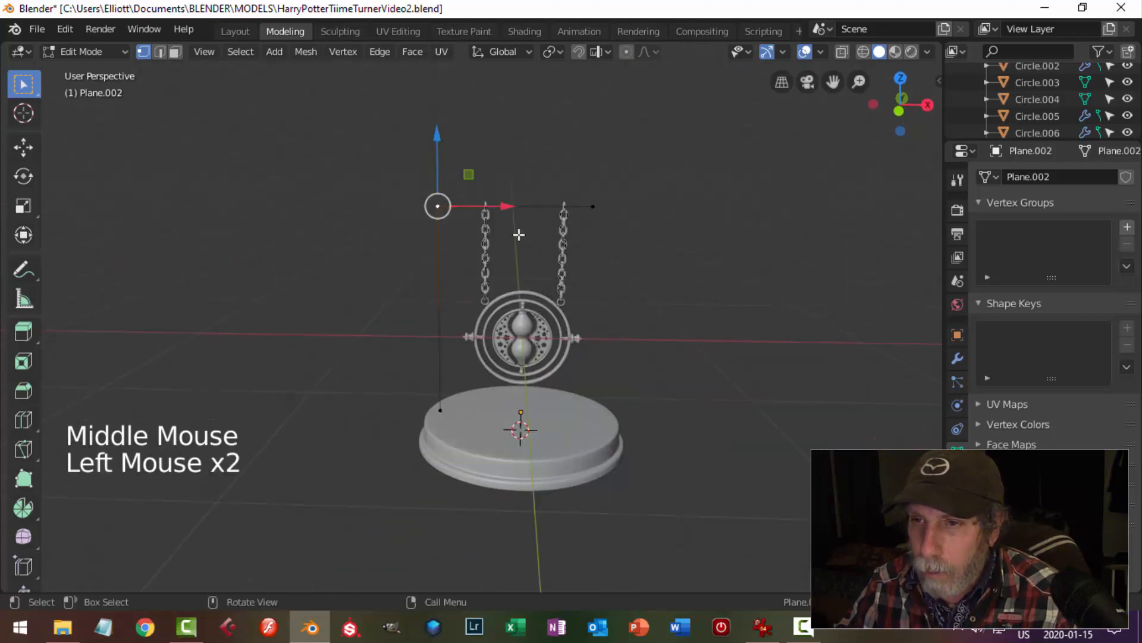
key(ctrl+shift+b)
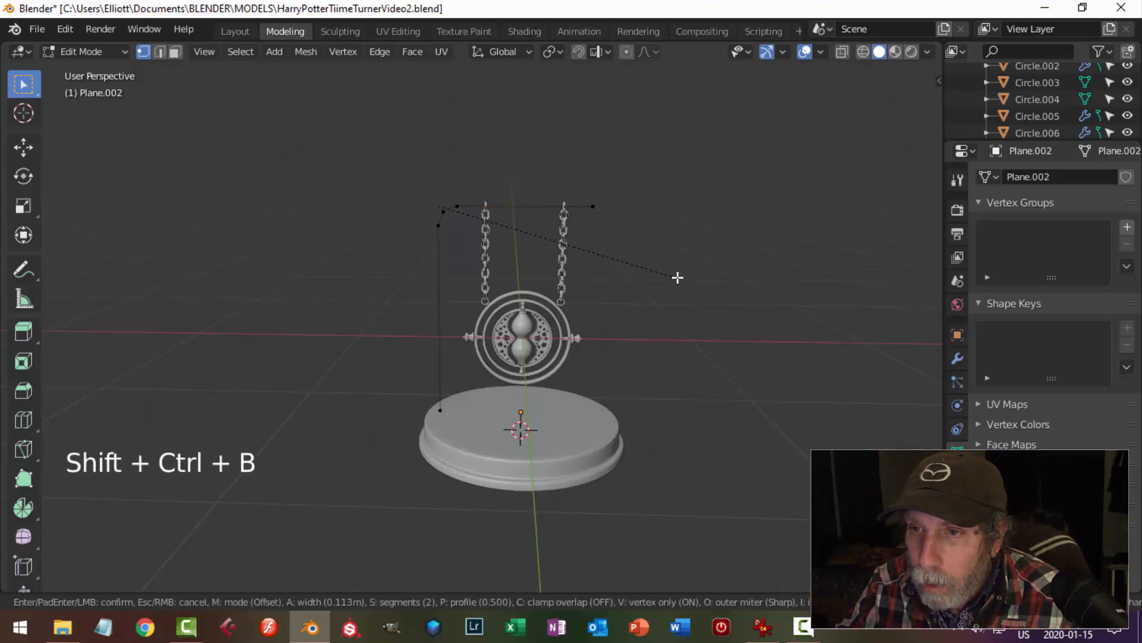
scroll(676, 276, up, 1)
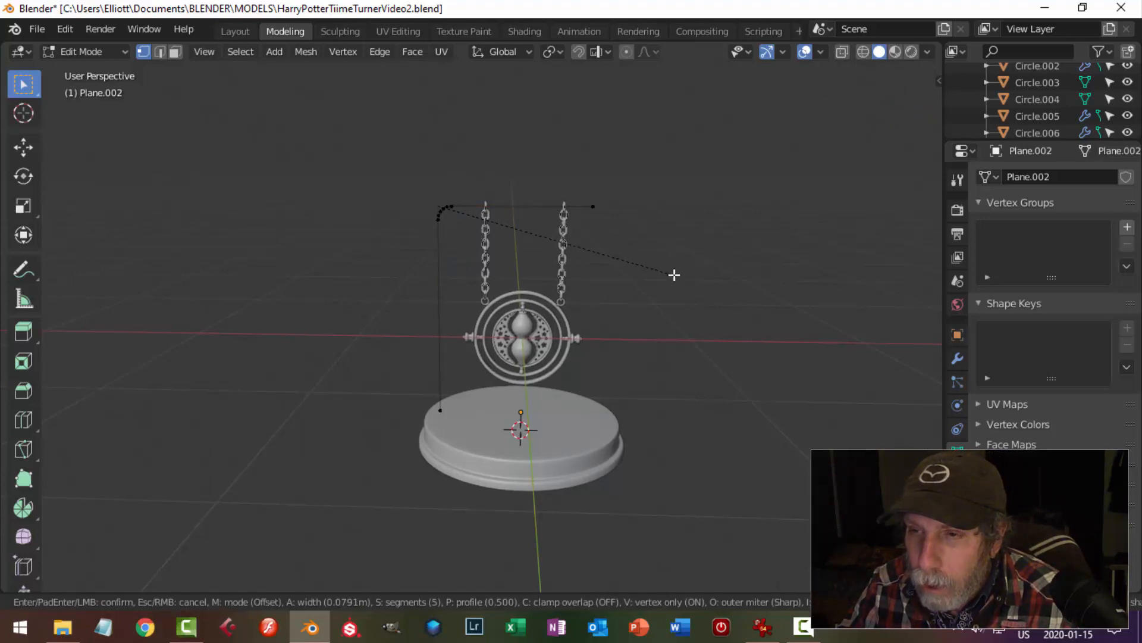
click(674, 275)
key(Tab)
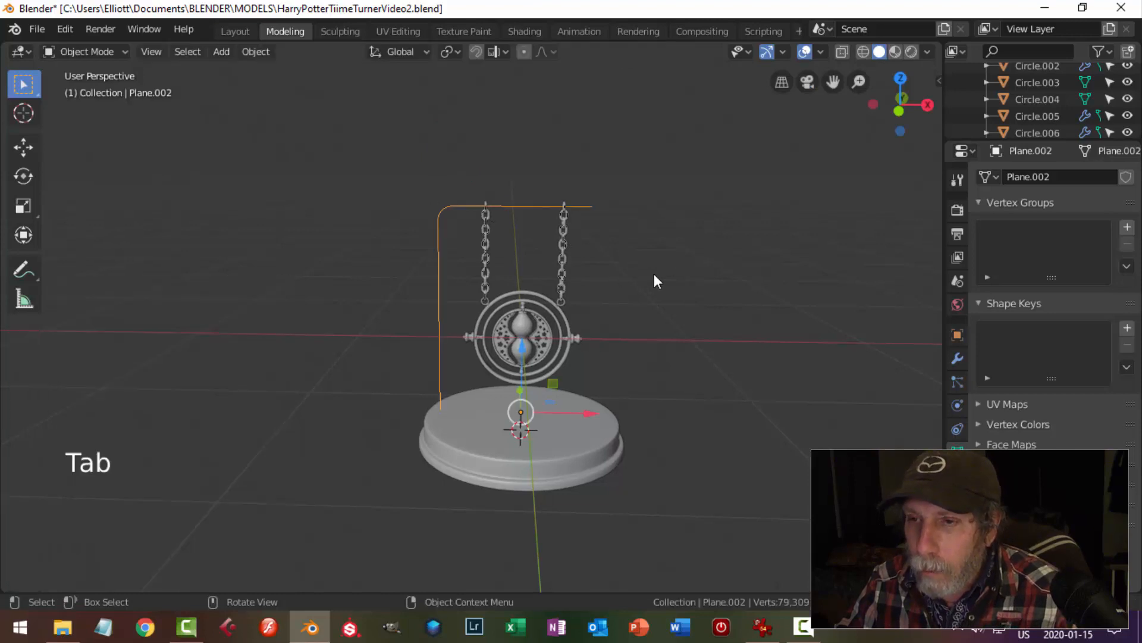
mouse_move(655, 275)
middle_down()
mouse_move(721, 295)
mouse_move(624, 300)
mouse_move(604, 284)
mouse_move(663, 281)
middle_up()
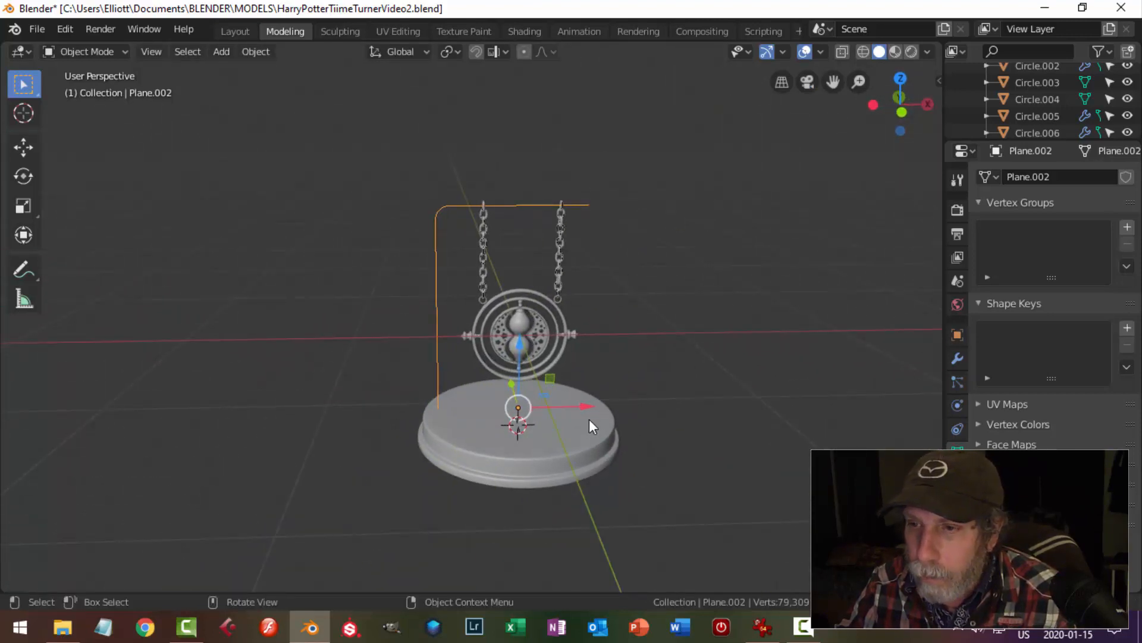
drag(589, 419, 595, 418)
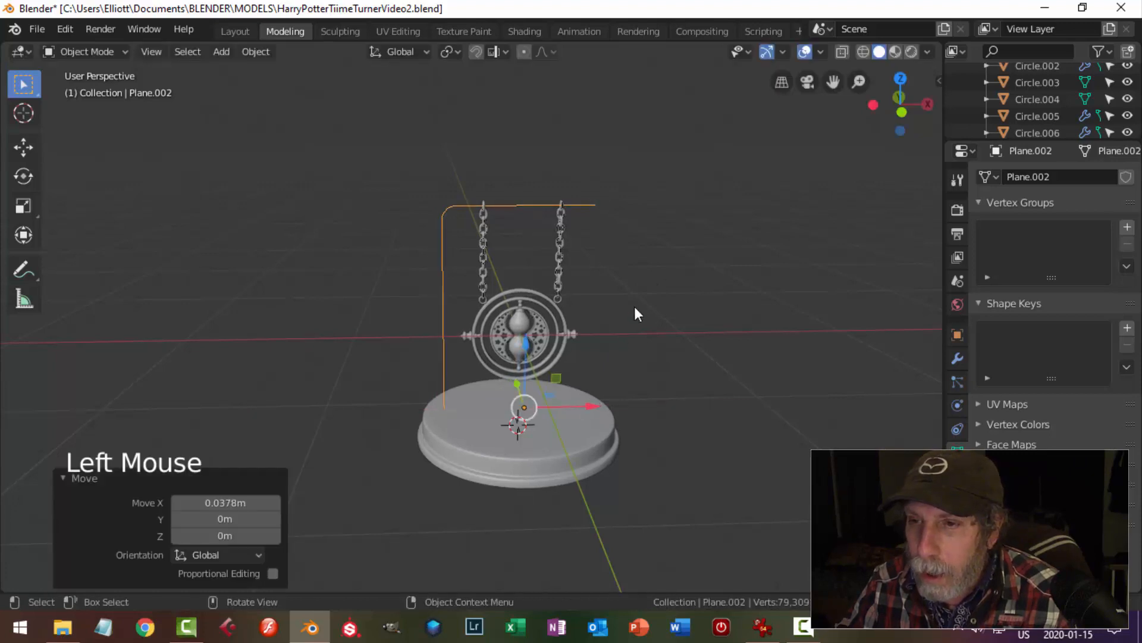
Convert the stand's wire frame from a mesh to a curve
middle_drag(635, 308, 533, 298)
click(256, 51)
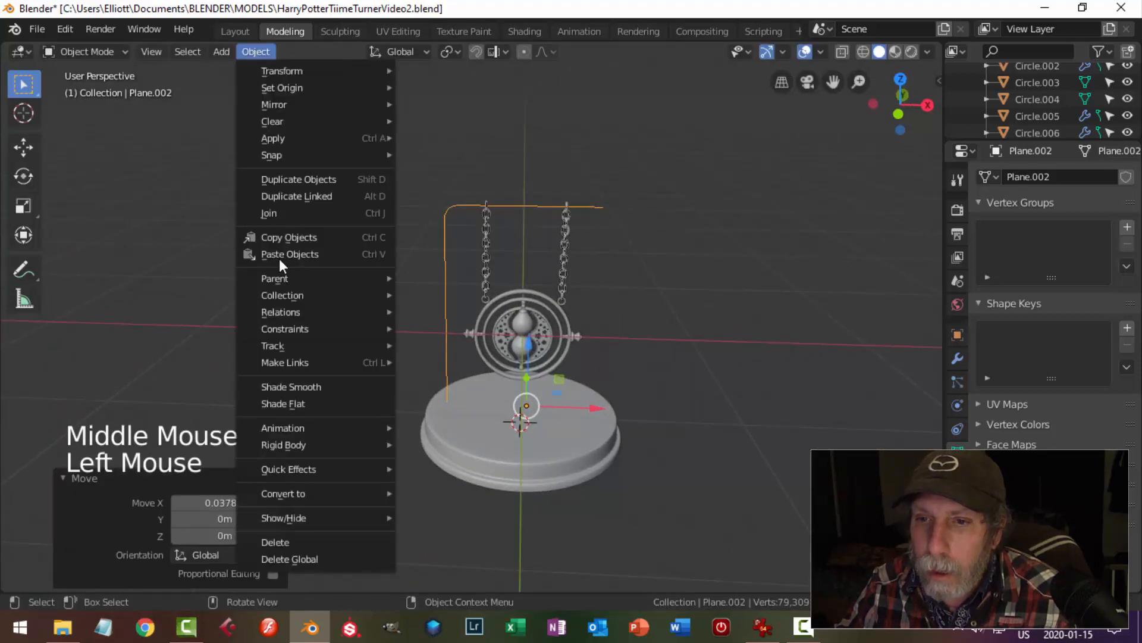
mouse_move(296, 493)
click(447, 489)
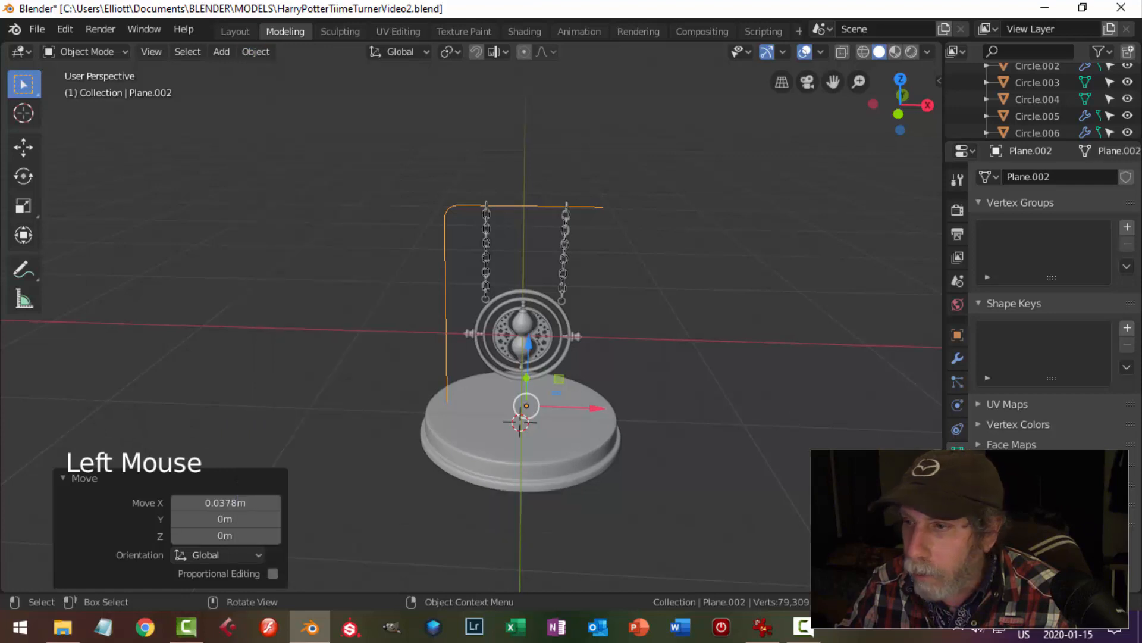
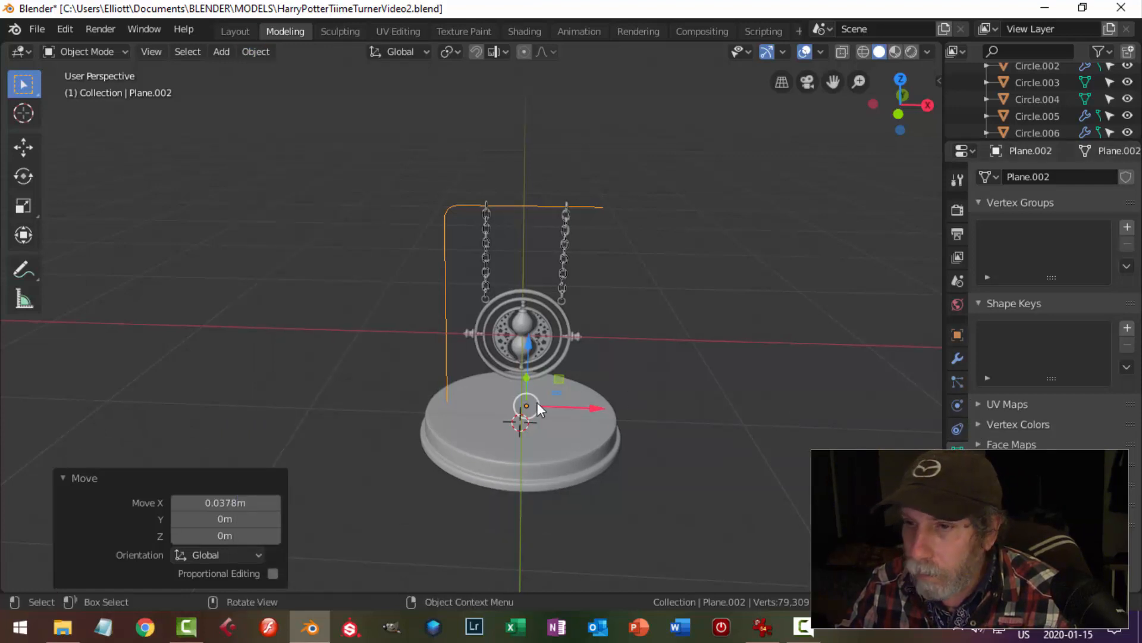
click(529, 206)
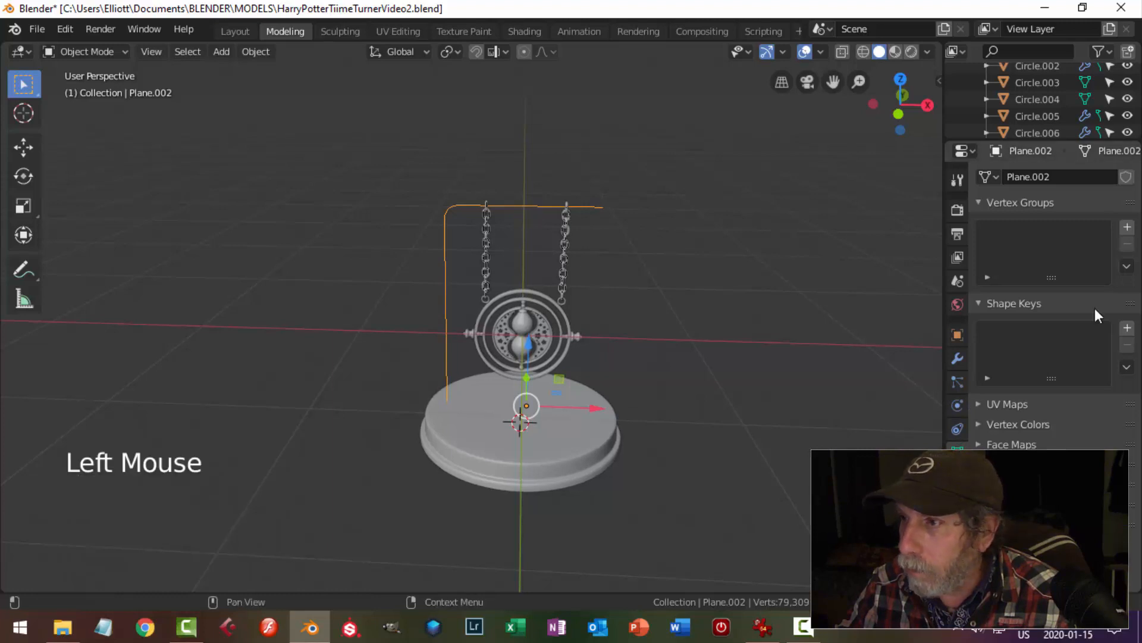
click(256, 52)
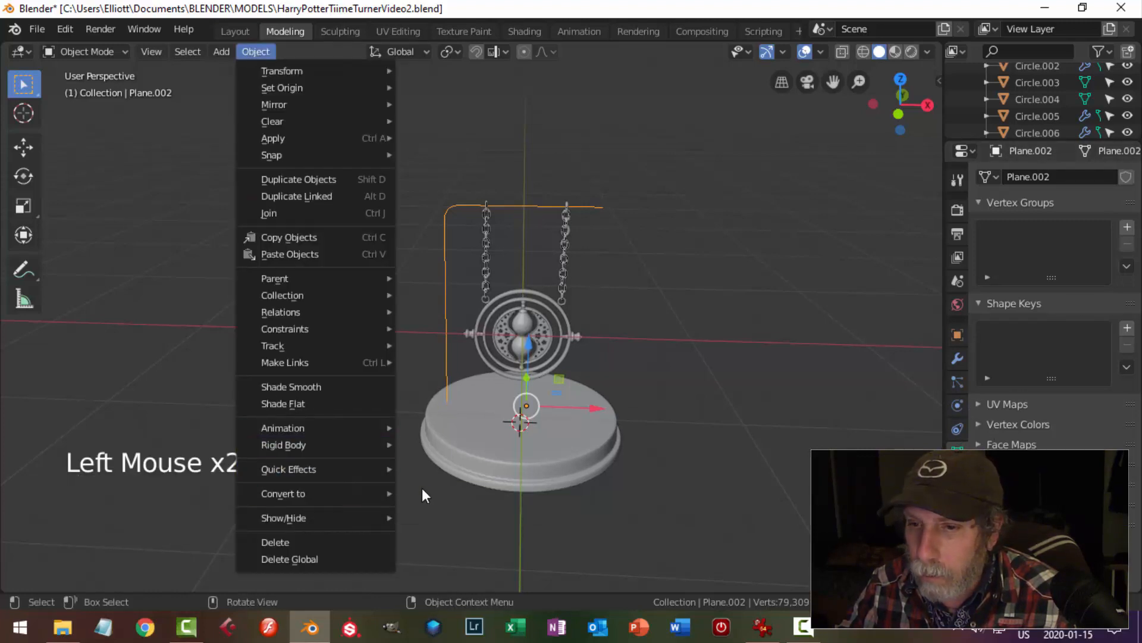
mouse_move(346, 487)
click(438, 487)
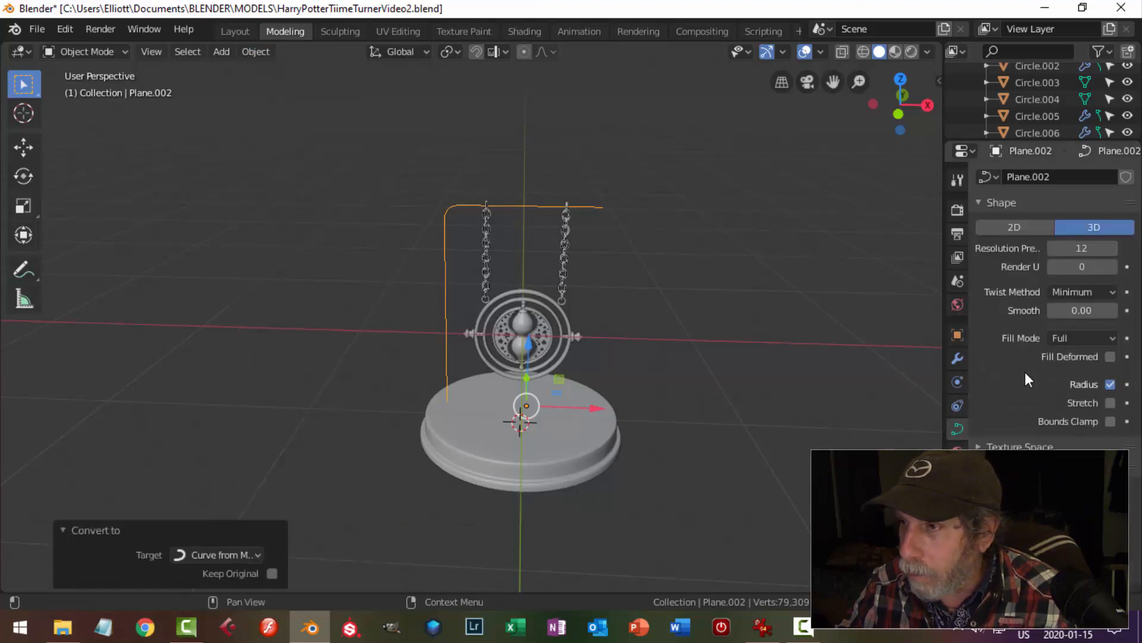
Thicken the frame curve into a thin round rod with a bevel depth, check it, and reselect the rod
scroll(1047, 298, down, 2)
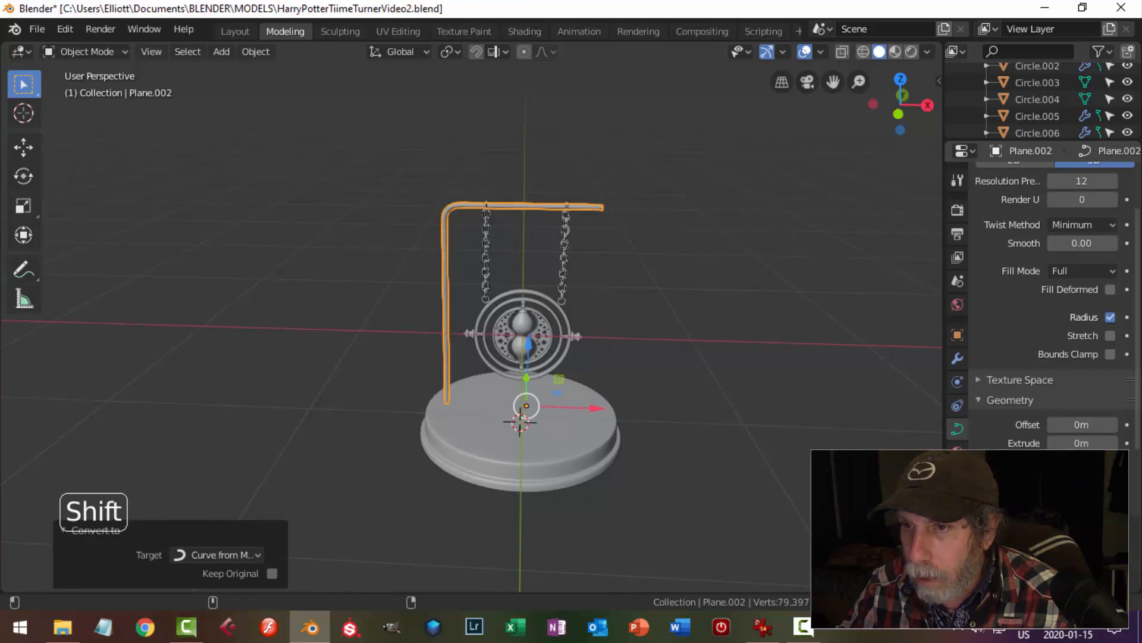
key(alt+a)
middle_drag(689, 357, 591, 288)
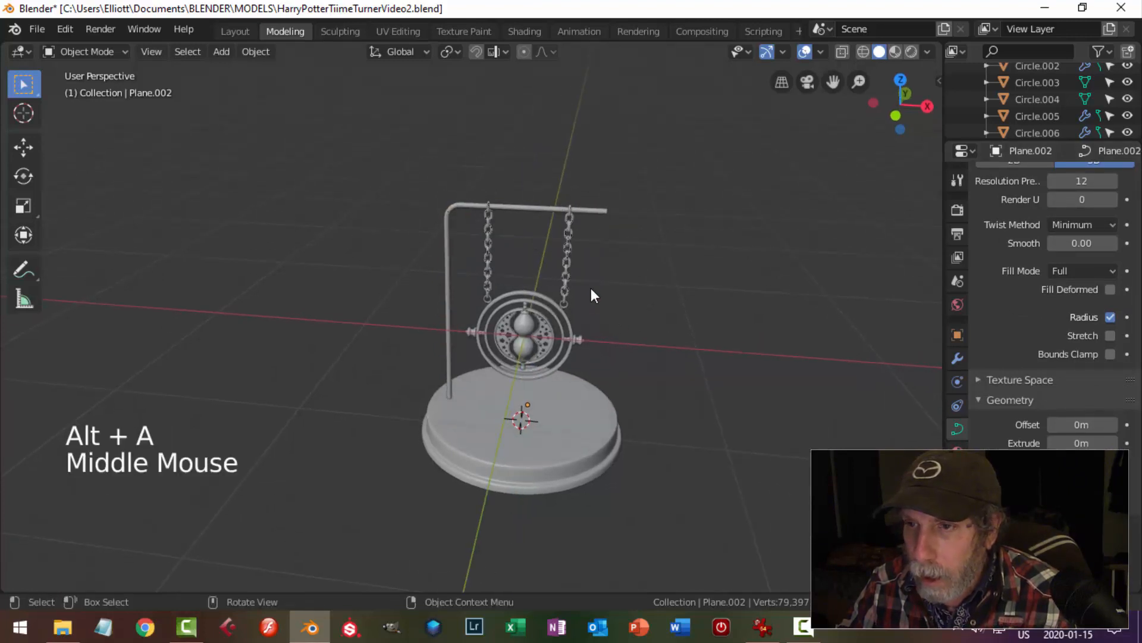
scroll(545, 155, up, 2)
click(546, 155)
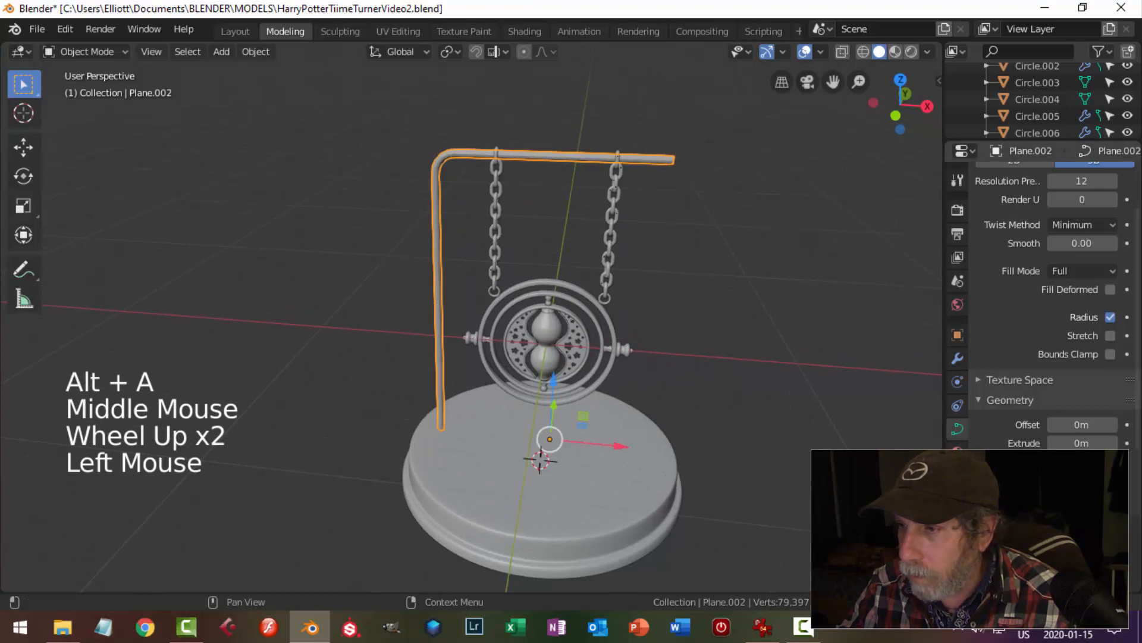
Slightly increase the rod's bevel depth, check its thickness against the chains, and reselect the rod
shift+drag(1082, 524, 1101, 523)
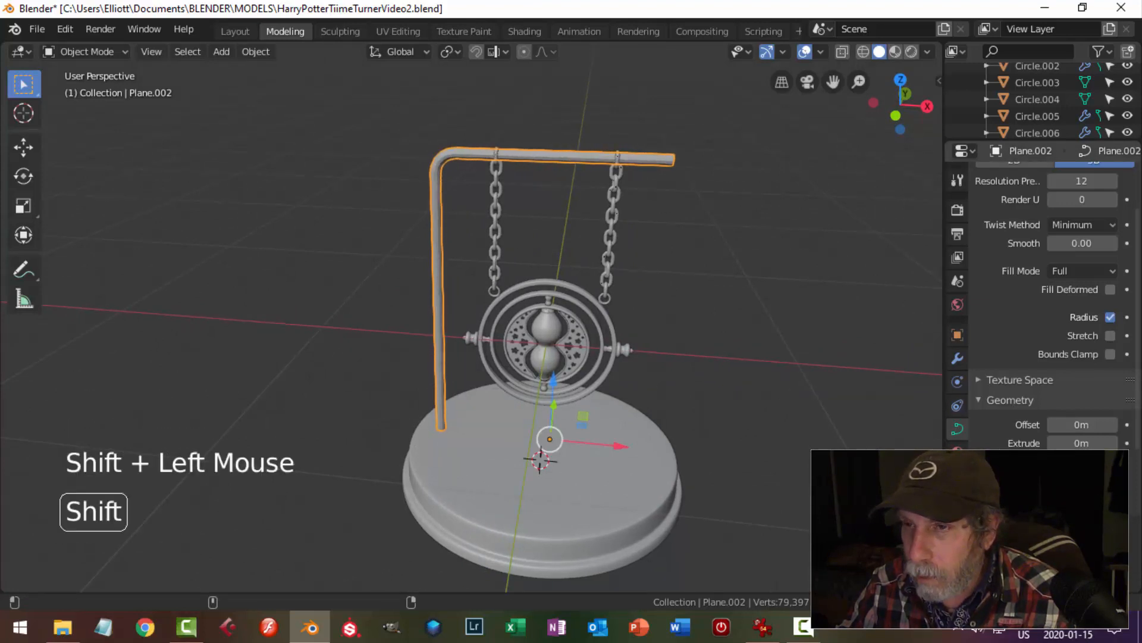
key(alt+a)
click(489, 159)
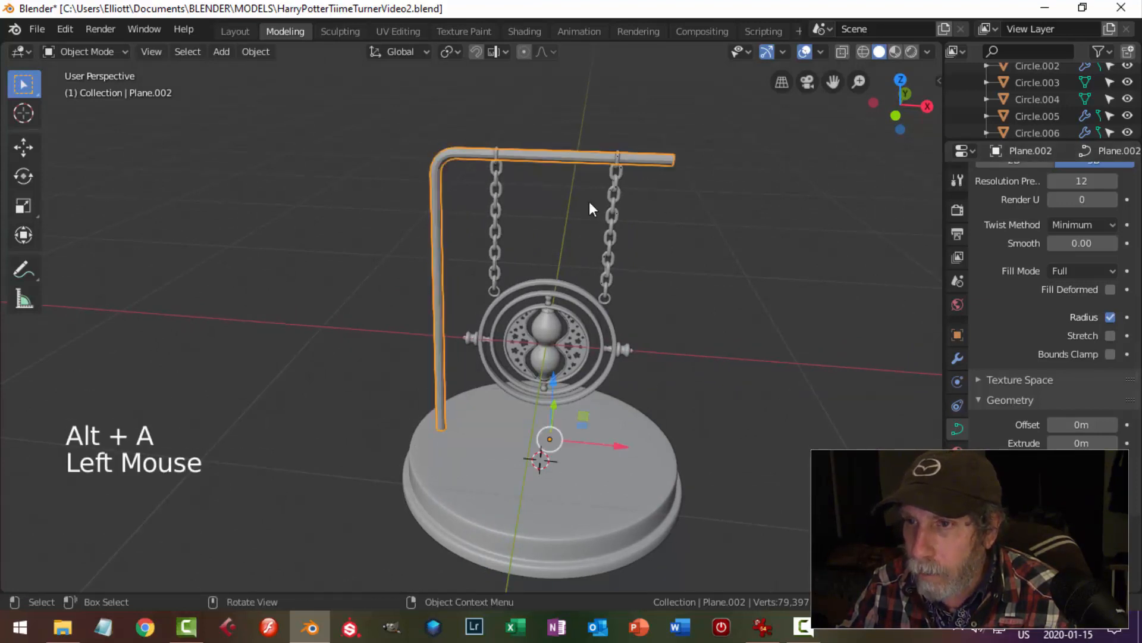
middle_drag(589, 201, 625, 250)
key(alt+a)
middle_drag(625, 250, 495, 245)
scroll(634, 247, down, 1)
click(495, 245)
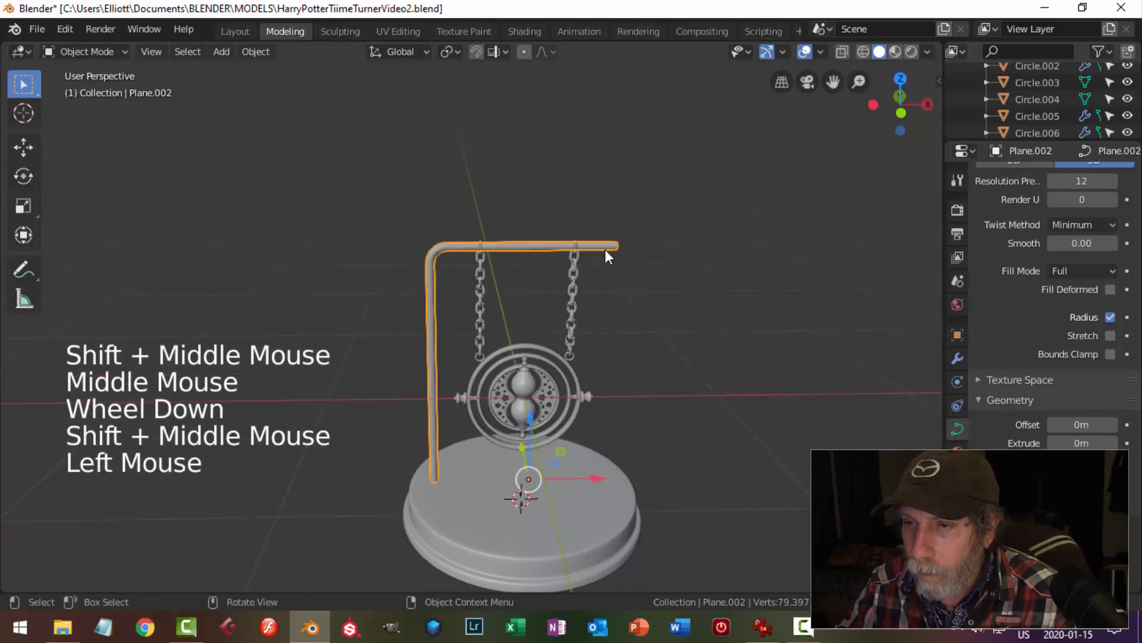
Shift the stand's rod about 0.01 m along X, clear the selection, and check its position on the base
middle_drag(605, 249, 604, 339)
right_click(437, 247)
key(alt+a)
scroll(583, 357, up, 2)
shift+middle_drag(548, 377, 544, 345)
middle_drag(544, 345, 444, 237)
click(444, 238)
click(632, 417)
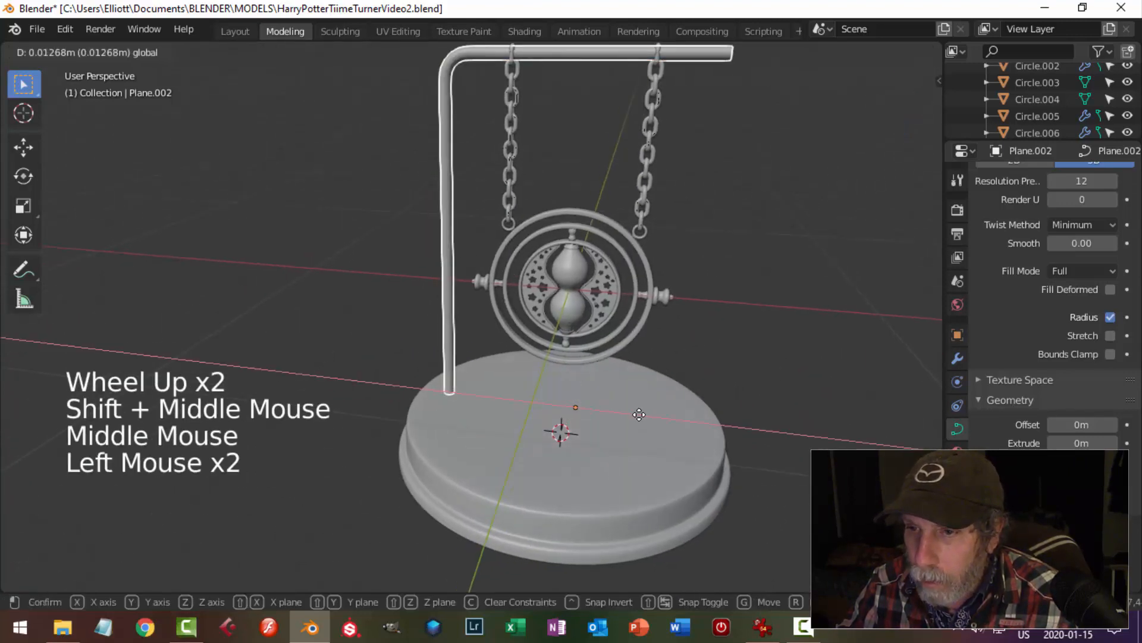
key(alt+a)
middle_drag(637, 248, 666, 209)
scroll(645, 270, down, 2)
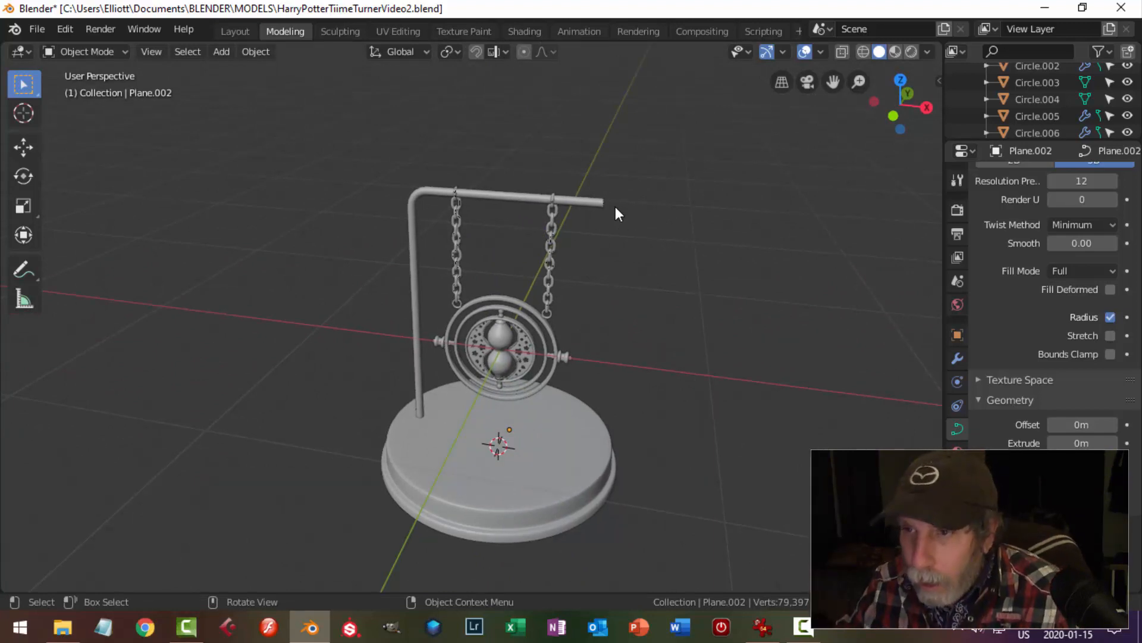
Convert the stand's rod from a curve to a mesh
click(537, 203)
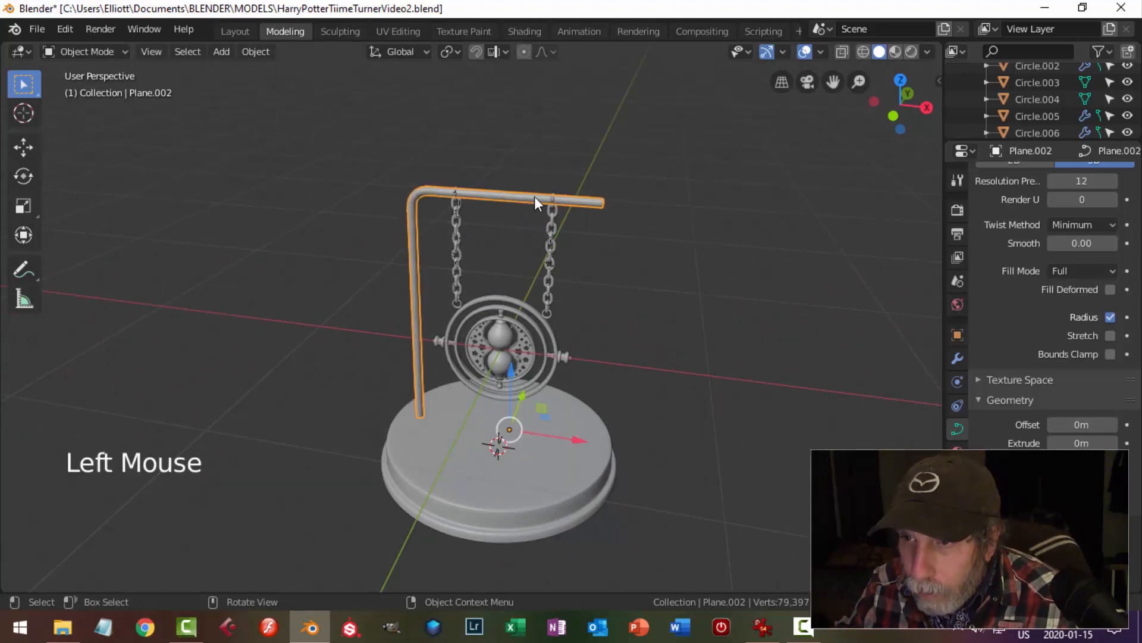
click(265, 52)
mouse_move(302, 491)
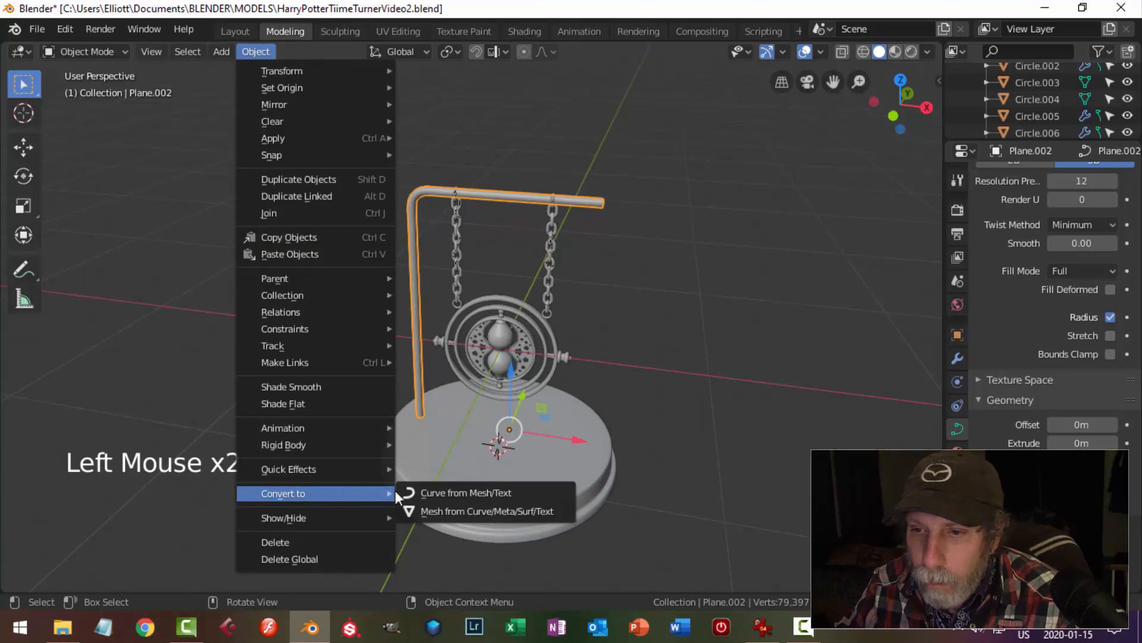
click(458, 509)
Cut an edge loop around the horizontal arm between the bend and the nearest chain, and flatten it with an X scale of 0
key(Tab)
middle_drag(598, 242, 535, 239)
key(alt+a)
scroll(559, 241, up, 2)
scroll(536, 239, up, 2)
key(ctrl+r)
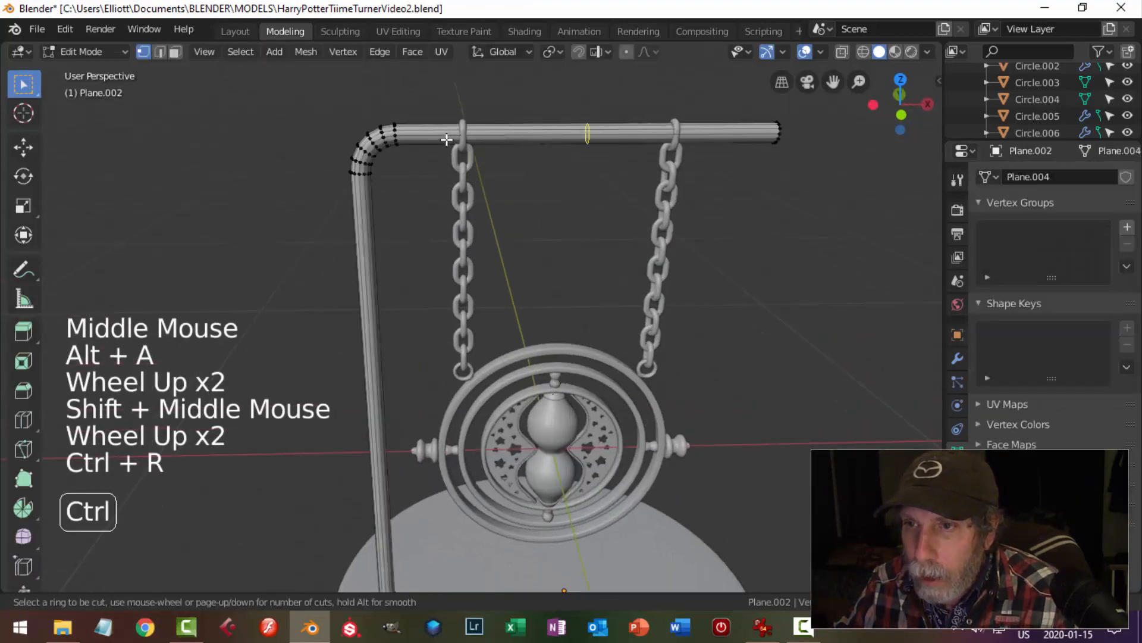
click(446, 139)
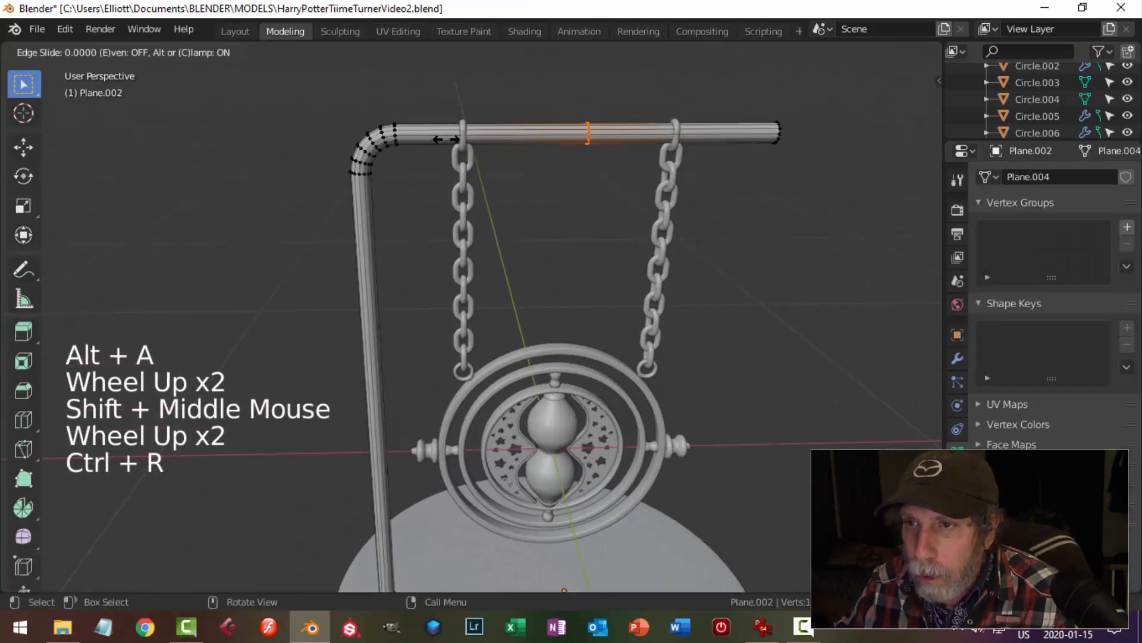
click(294, 165)
key(s)
key(x)
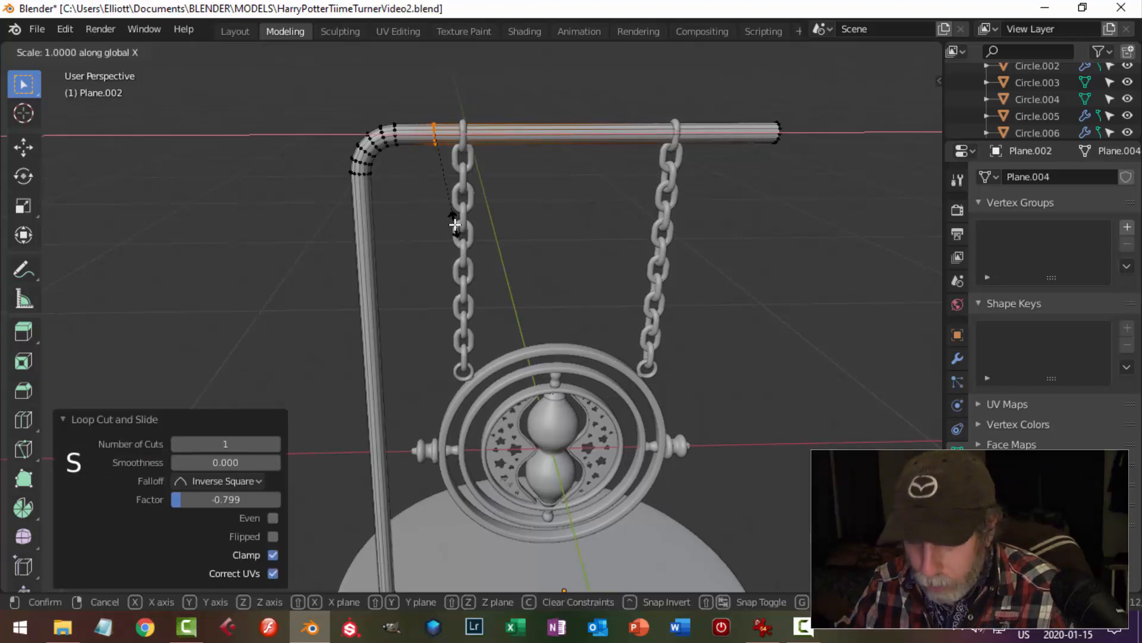
key(Return)
Extrude the arm's face loop beyond the new cut in place and shrink it inward by about 0.01 m to form a thinner bar
key(KP_1)
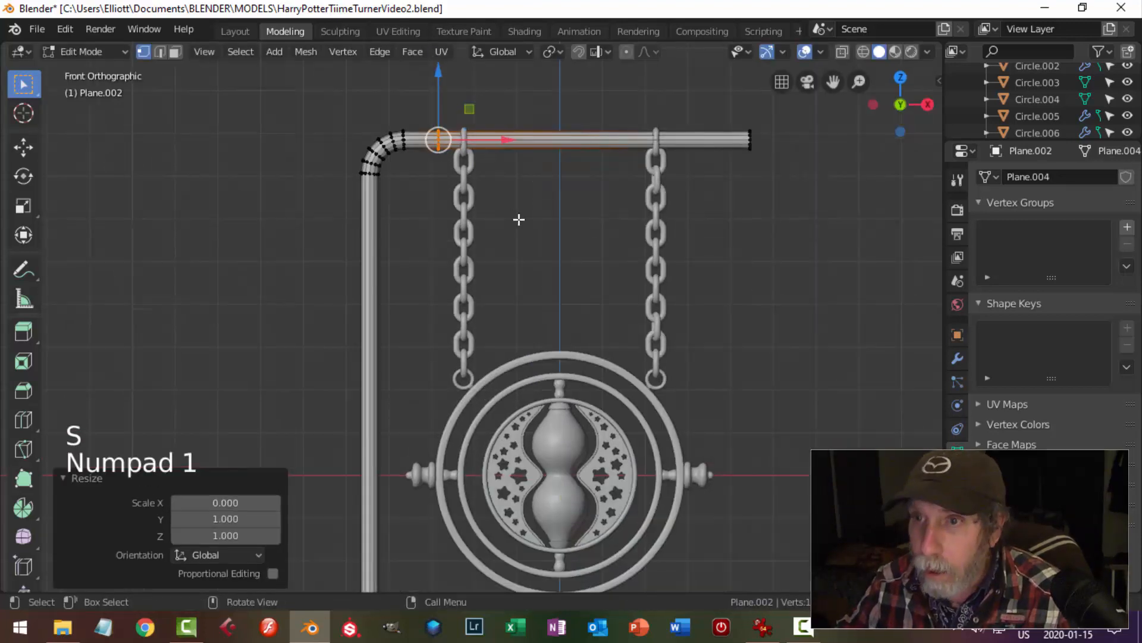
key(alt+a)
shift+middle_drag(568, 195, 533, 281)
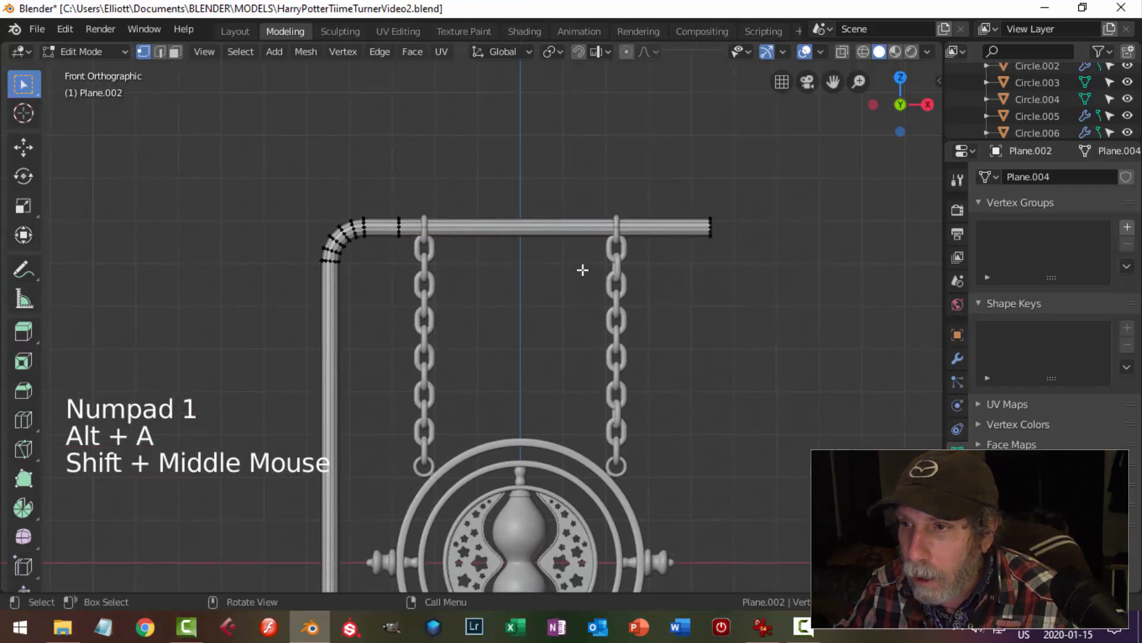
key(3)
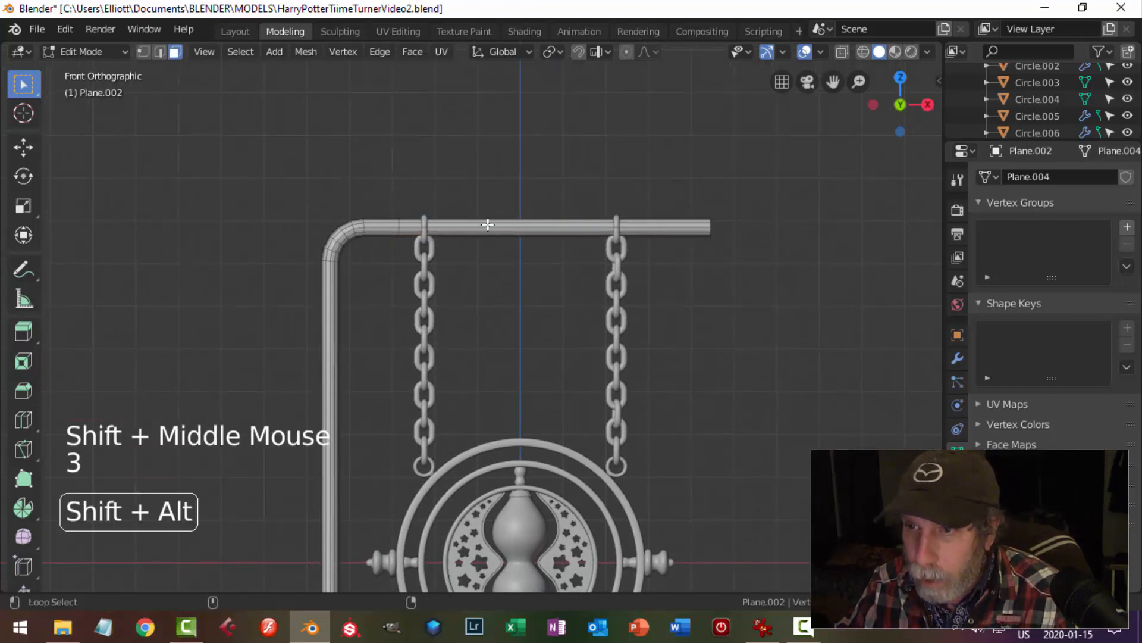
alt+shift+click(488, 228)
key(e)
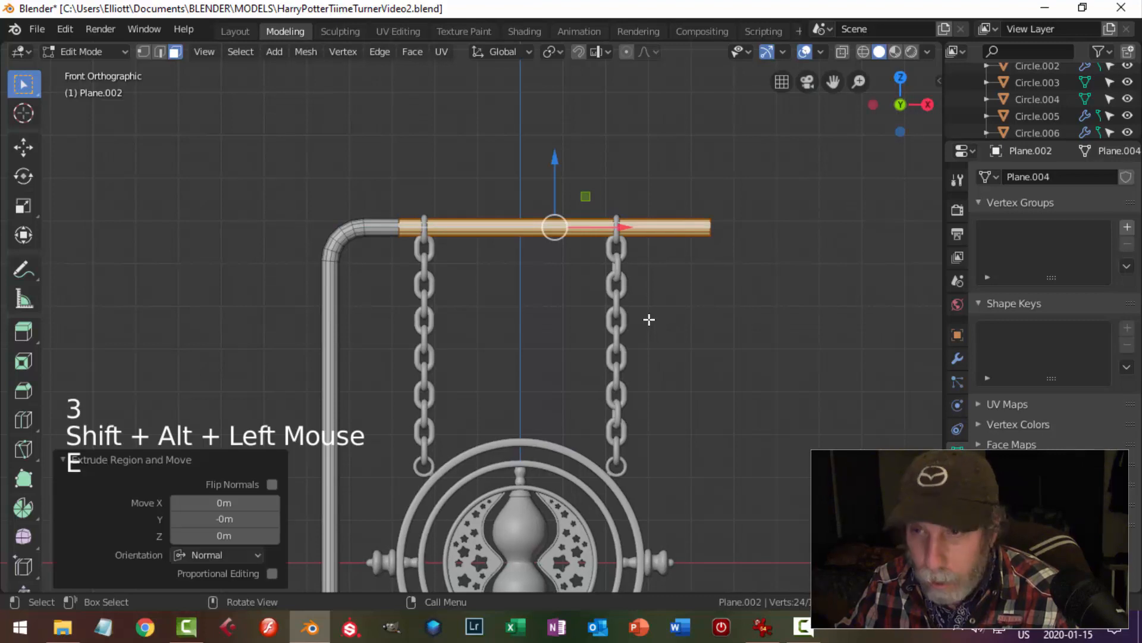
key(alt+s)
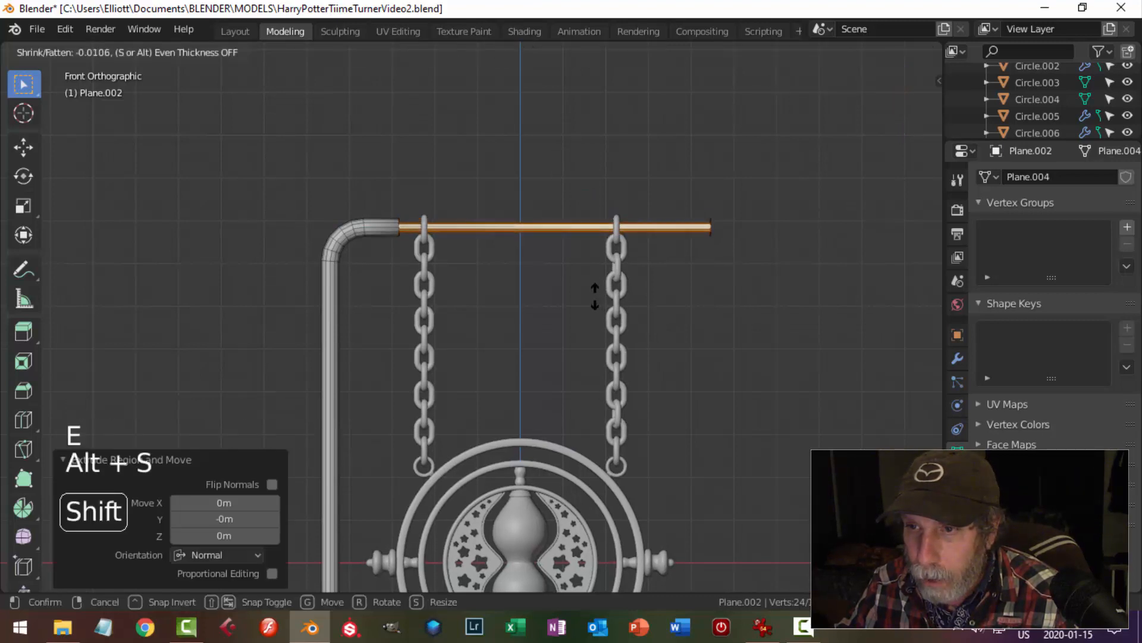
click(601, 296)
Delete the leftover ring of faces around the arm's free end and leave Edit Mode
middle_drag(604, 296, 565, 316)
scroll(543, 309, up, 4)
key(alt+a)
scroll(630, 311, down, 2)
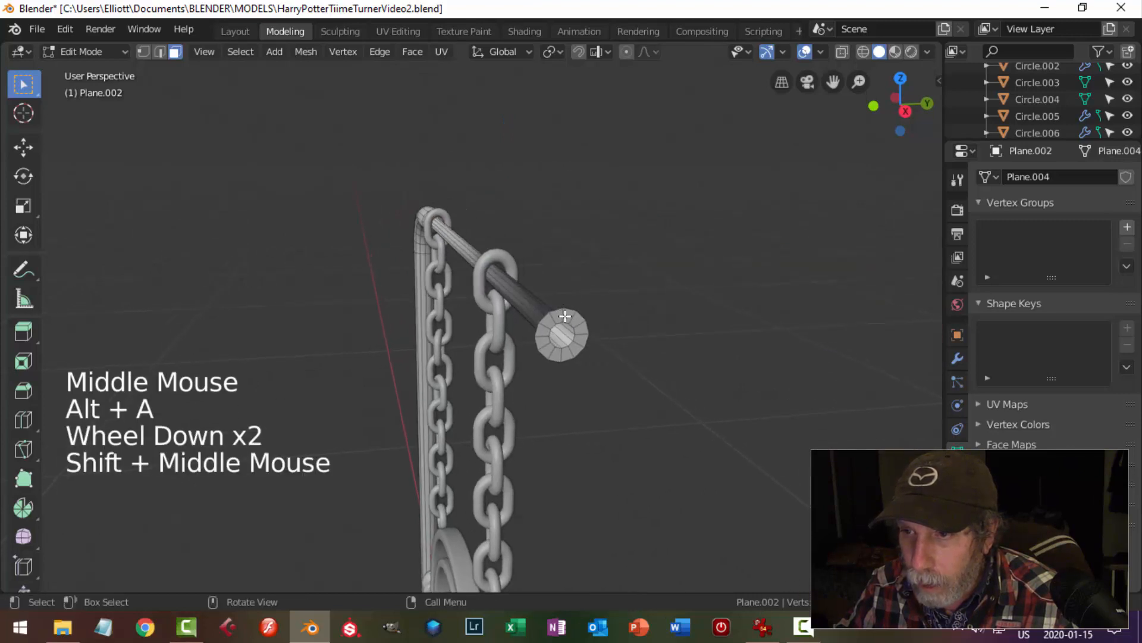
key(3)
alt+shift+click(563, 317)
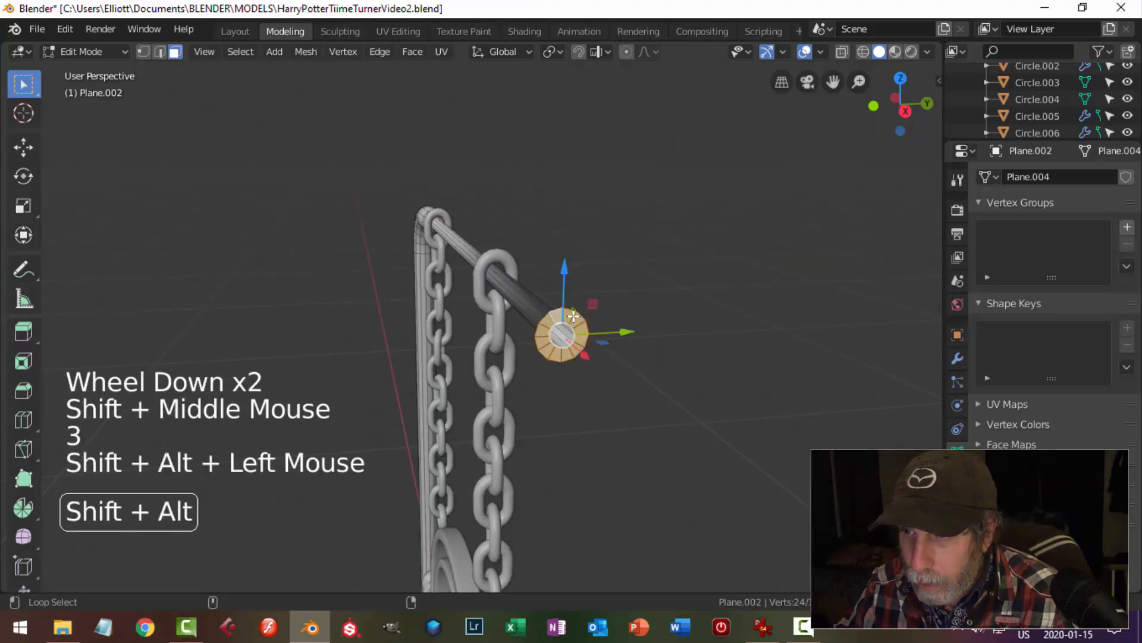
key(x)
click(570, 346)
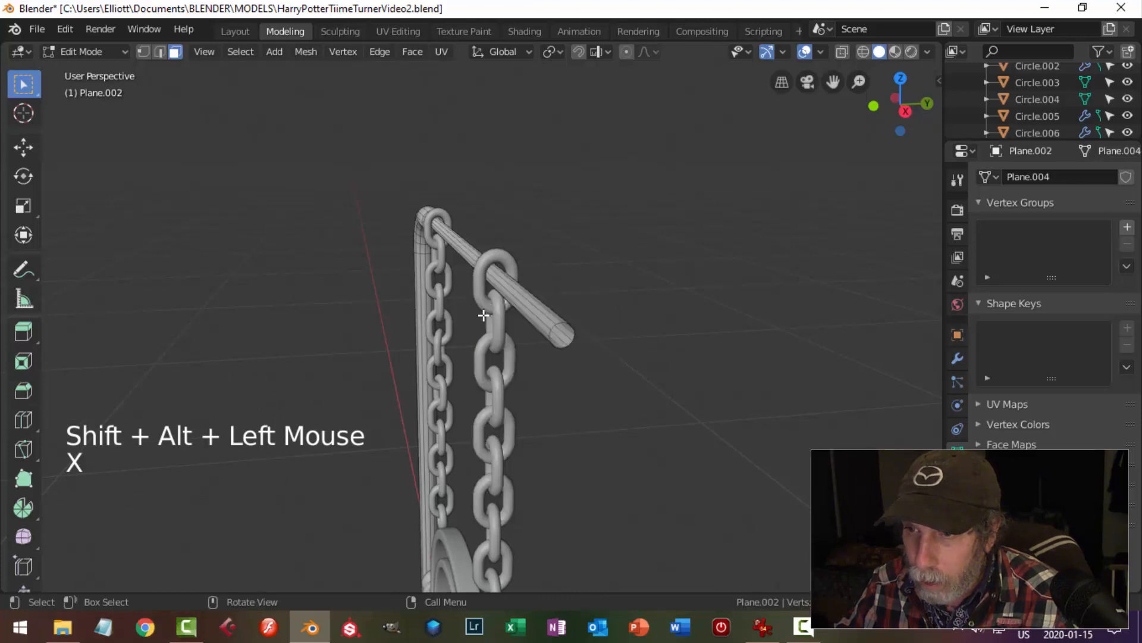
middle_drag(485, 311, 464, 284)
key(Tab)
key(alt+a)
scroll(465, 283, down, 2)
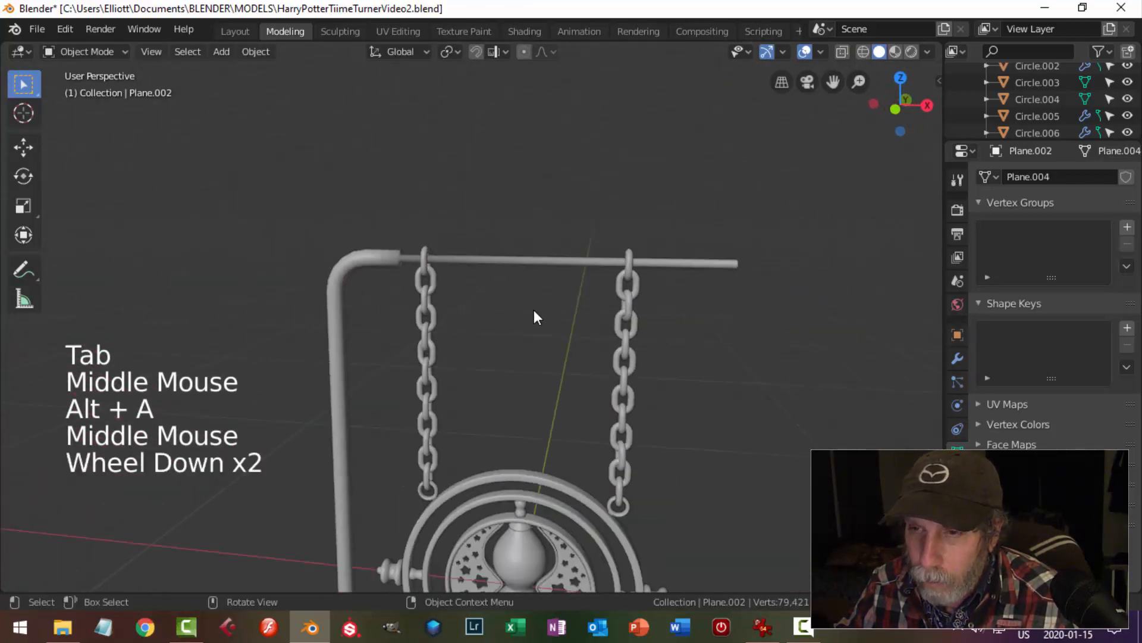
Shorten the thin bar by moving its open end edge loop along X toward the outer chain
middle_drag(533, 310, 567, 298)
scroll(532, 315, down, 1)
click(566, 287)
key(Tab)
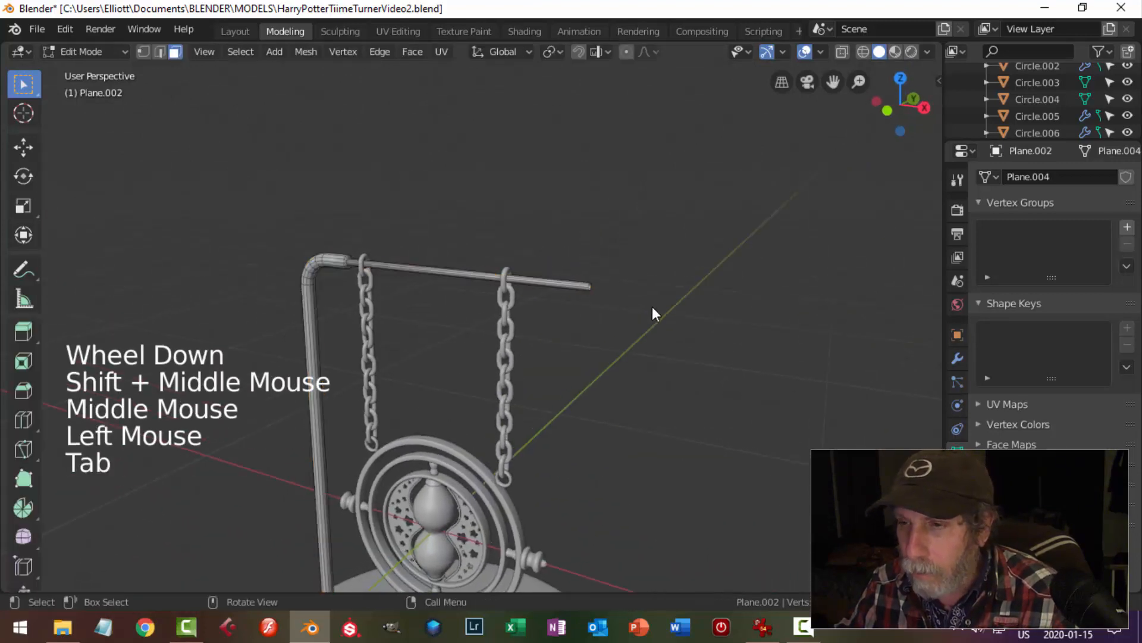
scroll(752, 284, up, 2)
shift+middle_drag(752, 283, 592, 337)
scroll(592, 337, up, 2)
scroll(592, 337, up, 2)
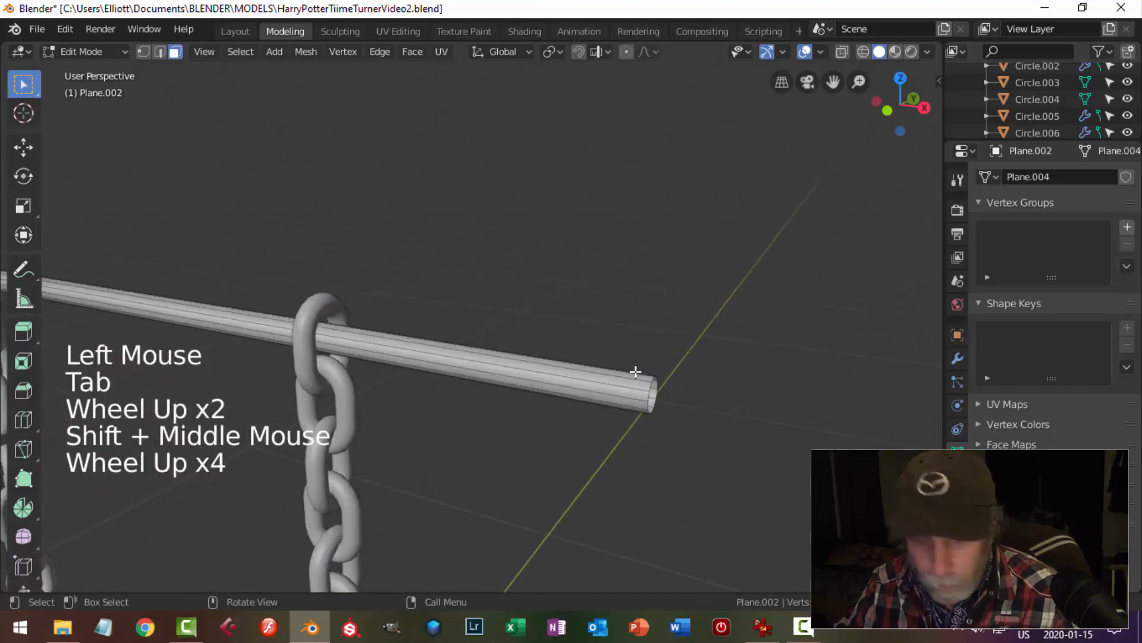
key(2)
alt+shift+click(650, 394)
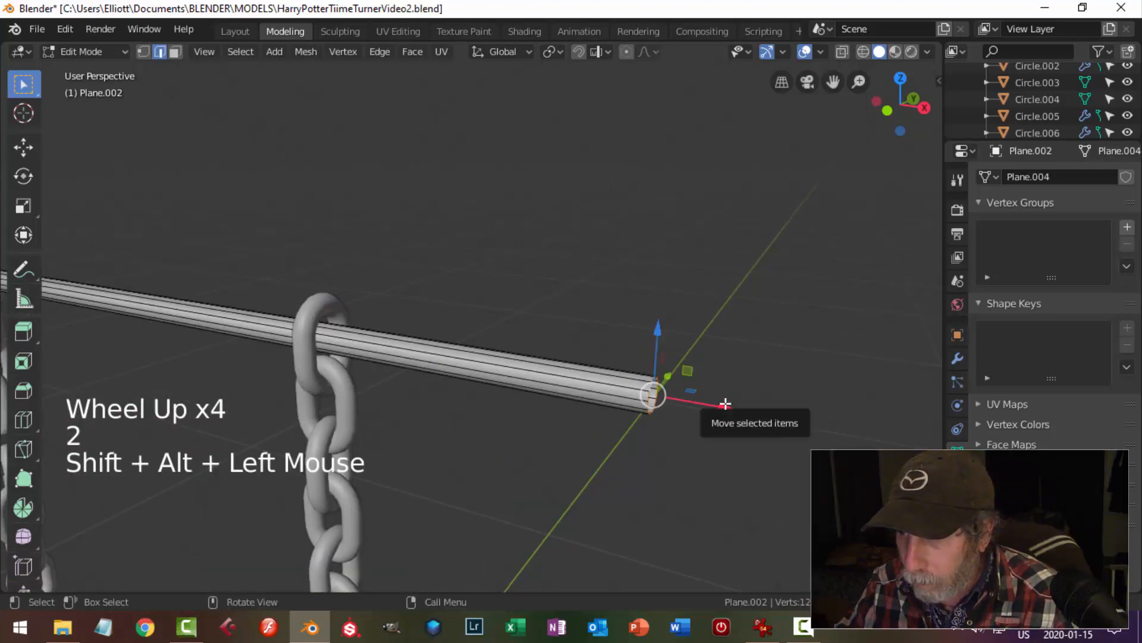
drag(724, 403, 532, 400)
middle_drag(533, 400, 581, 380)
drag(573, 332, 560, 357)
Duplicate the bar's end edge loop, offset the copy slightly outward along X, and scale it to 2.131
key(shift+d)
click(566, 337)
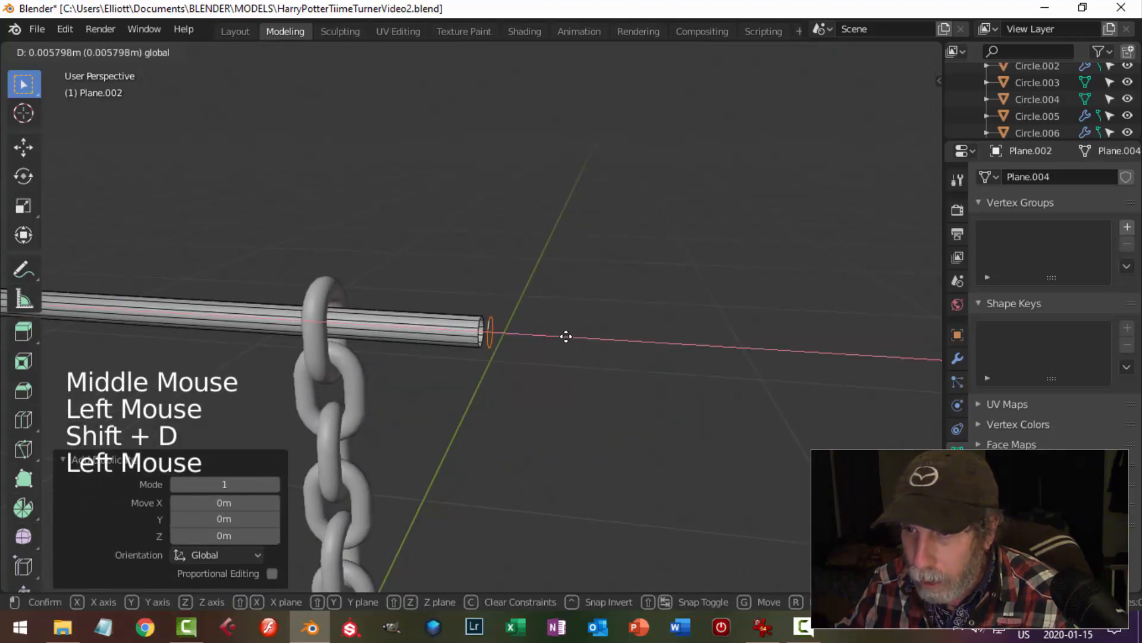
key(s)
click(758, 427)
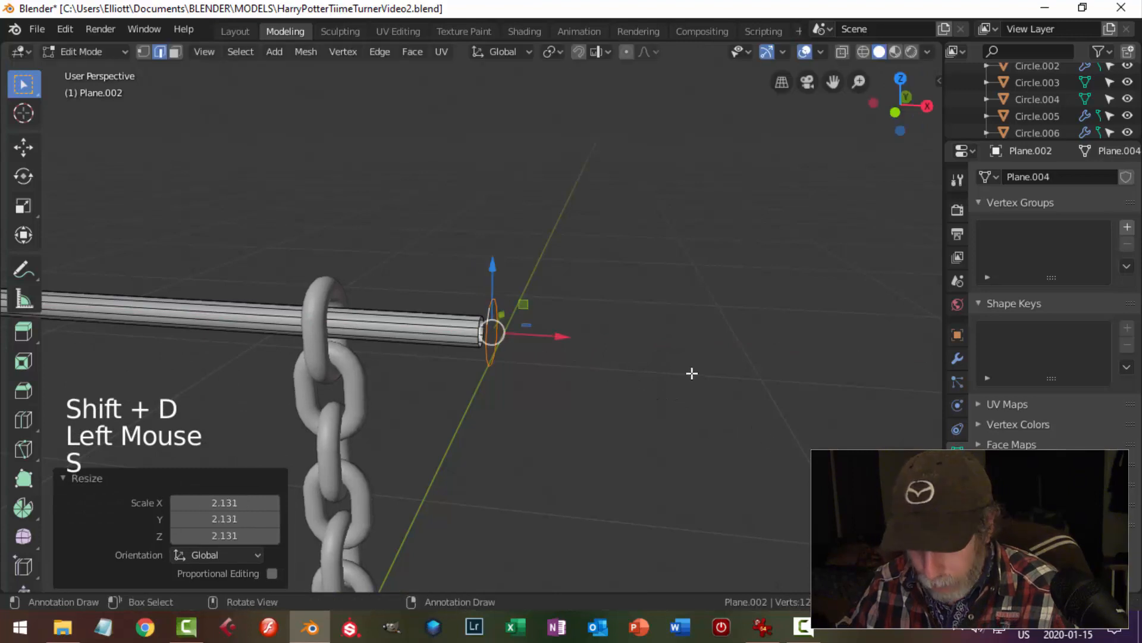
Separate the enlarged loop into its own object and set its origin to its geometry
key(p)
key(Tab)
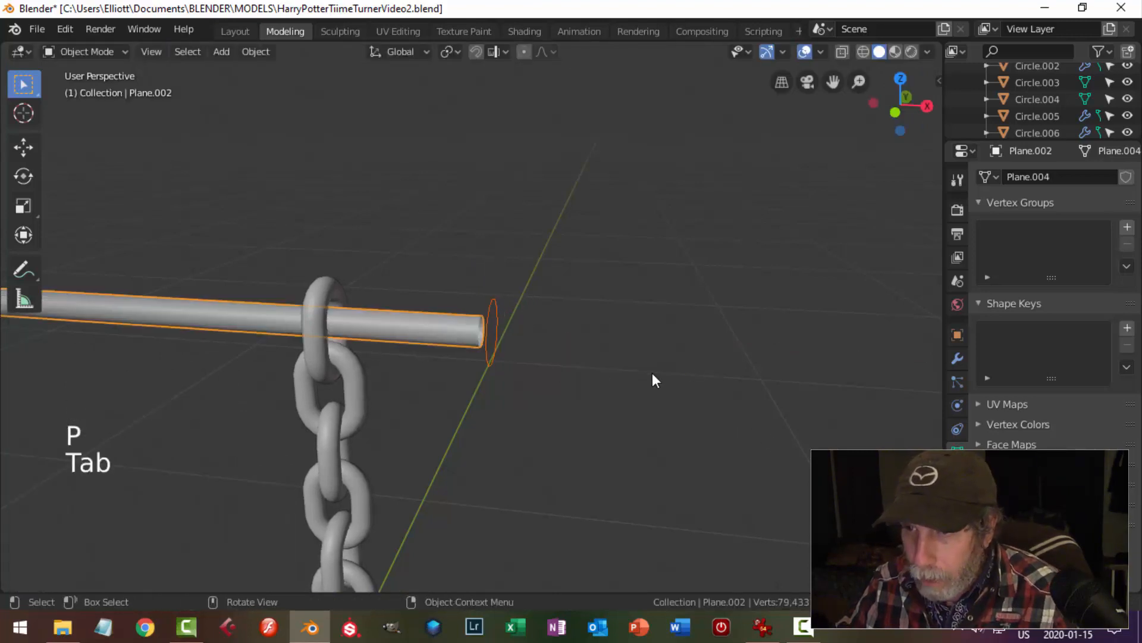
click(498, 311)
click(264, 51)
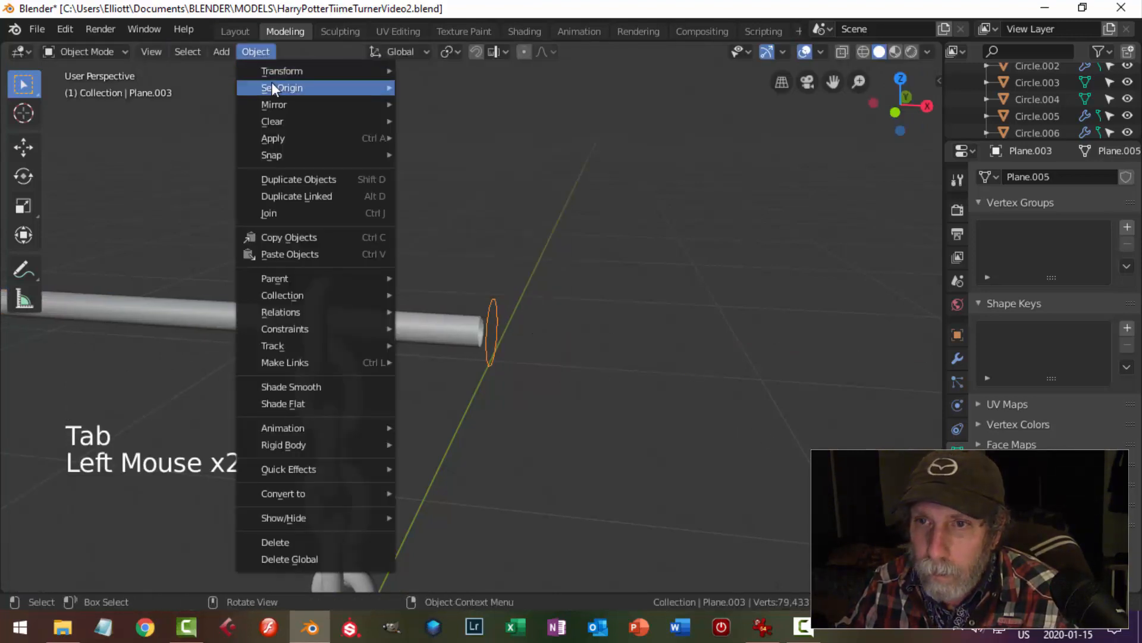
mouse_move(273, 86)
click(490, 107)
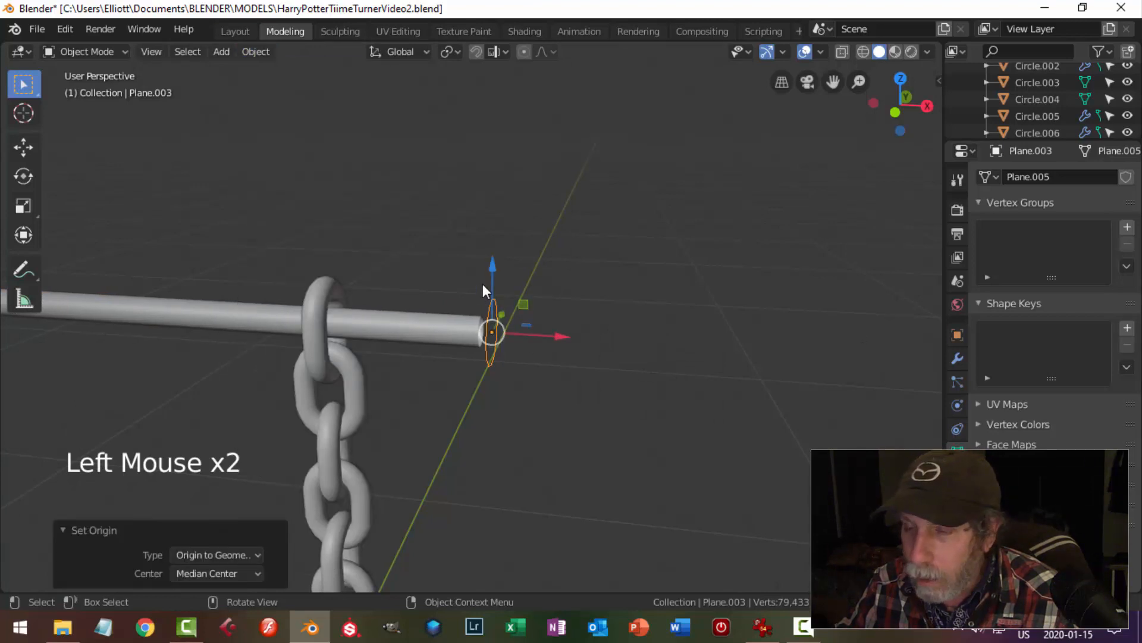
Extrude the whole separated loop back along X over the bar's end to form a short cylindrical cap
key(Tab)
middle_drag(589, 288, 665, 362)
key(a)
key(e)
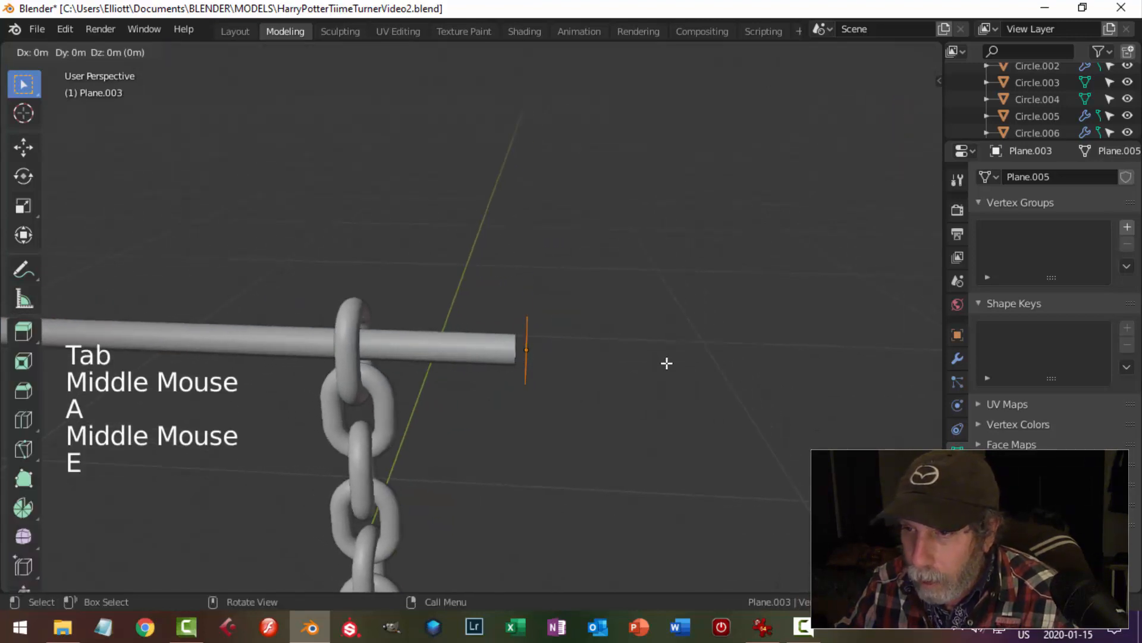
right_click(598, 351)
drag(598, 351, 543, 351)
Extrude the cap's inner end loop and scale it inward to close the gap around the bar, and clear the selection
middle_drag(545, 352, 625, 360)
middle_drag(631, 362, 535, 343)
key(e)
key(s)
click(648, 349)
key(alt+a)
Move the cap's outer end loop slightly outward along X, and extrude it at a scale of 1.21 as a wider rim
alt+shift+click(503, 335)
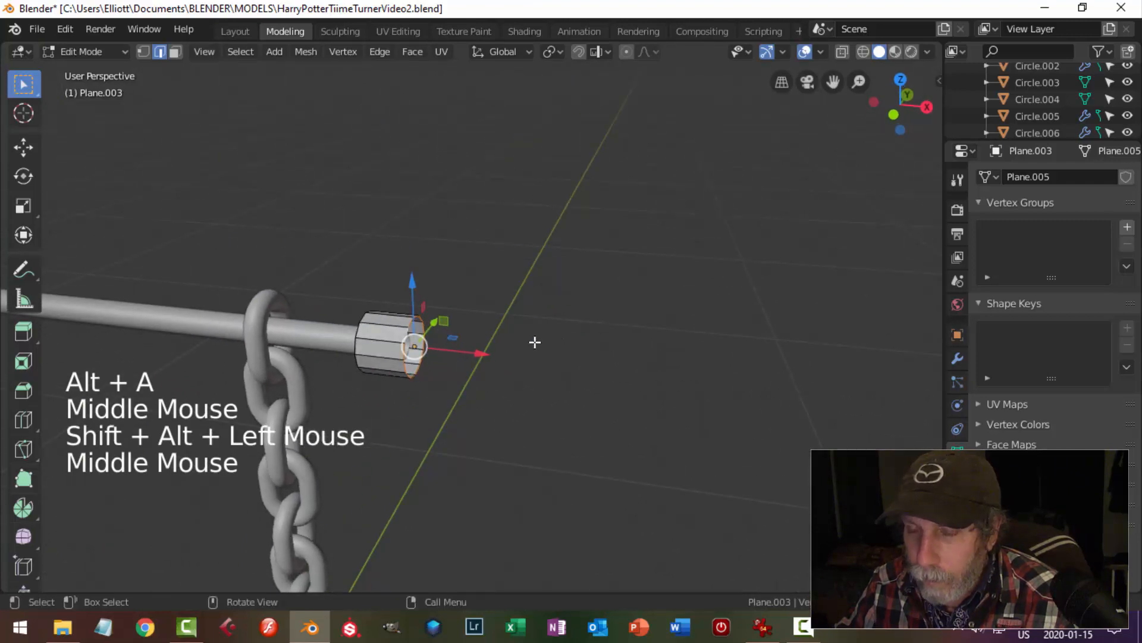
drag(481, 353, 498, 354)
key(e)
key(s)
click(601, 348)
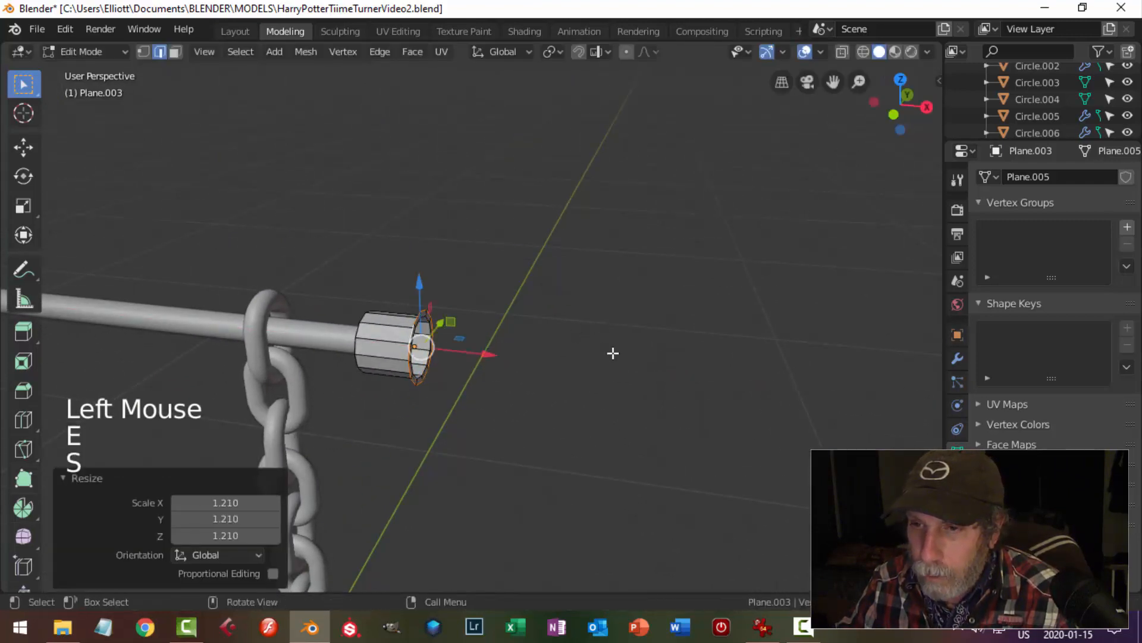
Extrude the rim outward along X to give it depth, and extrude its end loop inward at a scale of 0.78
key(e)
click(520, 355)
middle_drag(520, 355, 577, 324)
key(e)
key(s)
click(535, 344)
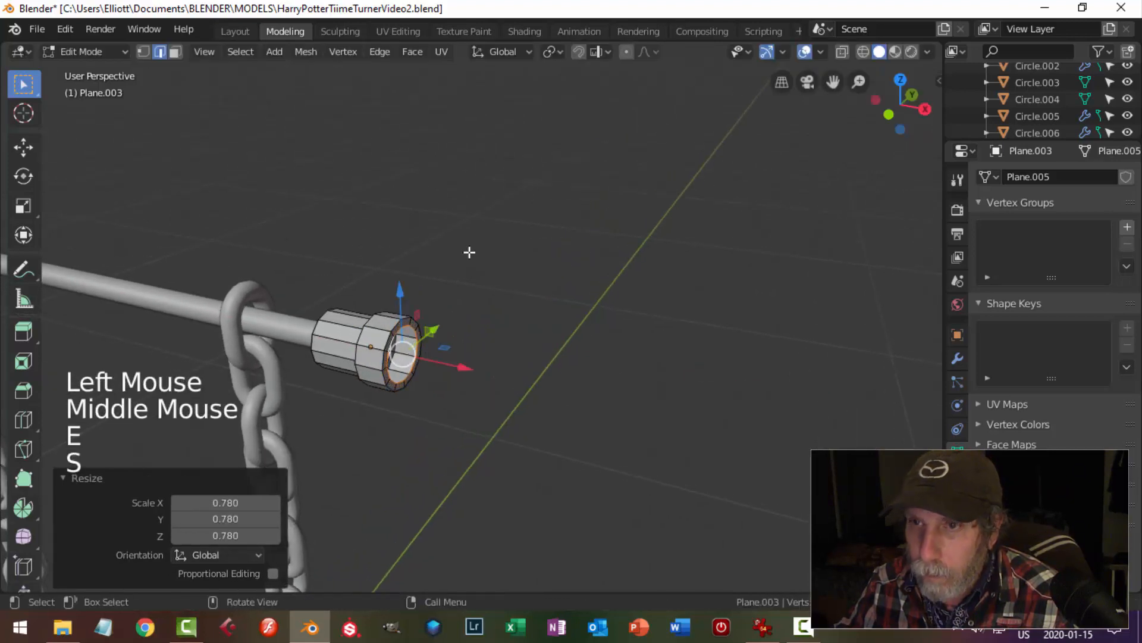
Close the opening at the cap's outer end with a Grid Fill and clear the selection
click(412, 52)
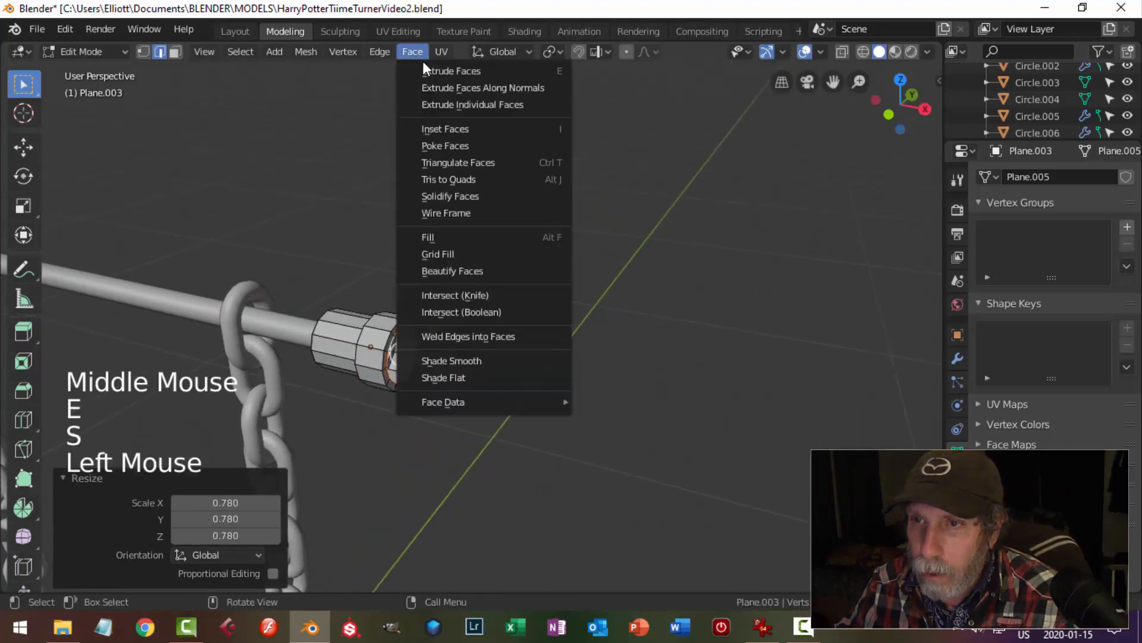
click(457, 248)
key(alt+a)
Bevel the cap's inner-end, step and outer-rim edge loops together with 2 segments about 0.0017 m wide, and clear the selection
middle_drag(476, 306, 695, 316)
scroll(559, 315, up, 2)
alt+shift+click(627, 331)
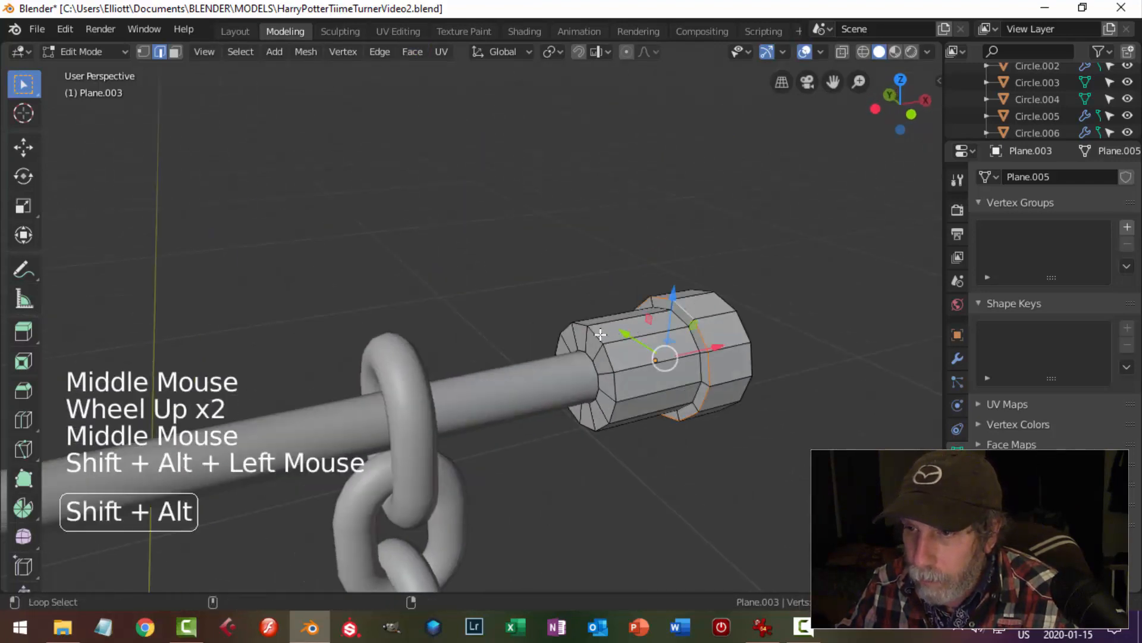
alt+shift+click(601, 334)
shift+middle_drag(821, 321, 394, 321)
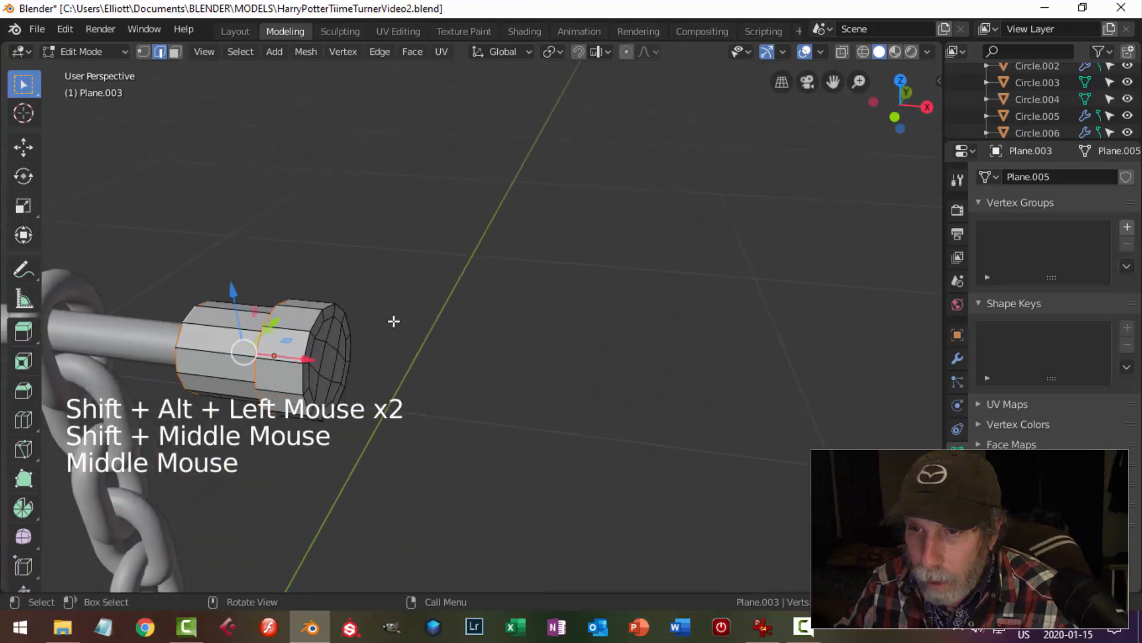
alt+shift+click(316, 317)
key(ctrl+b)
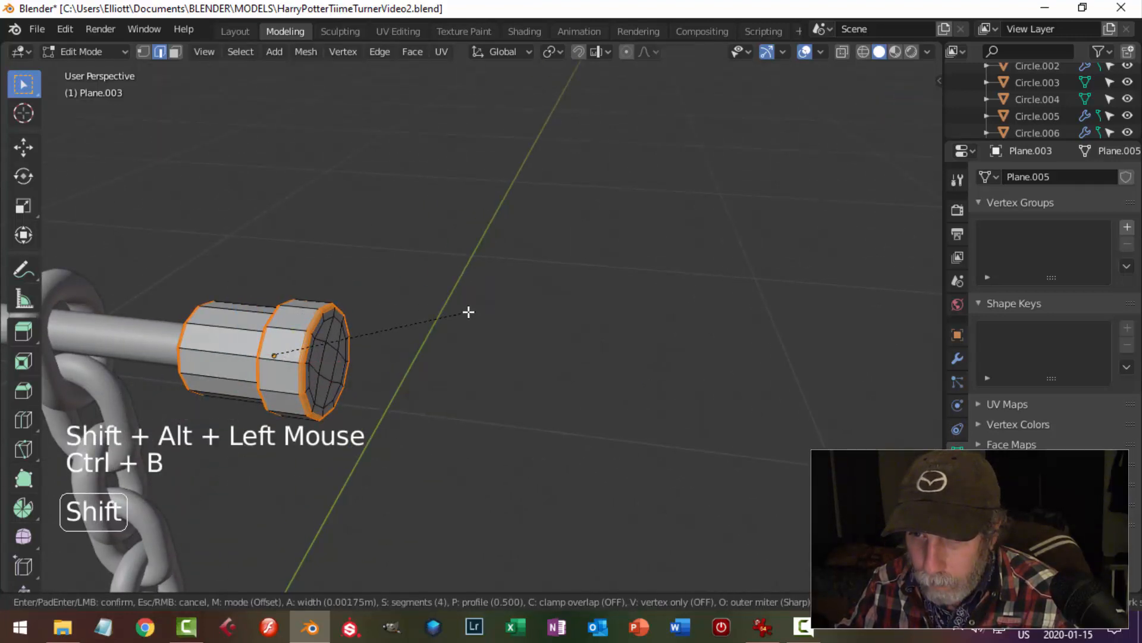
scroll(468, 312, down, 2)
click(467, 312)
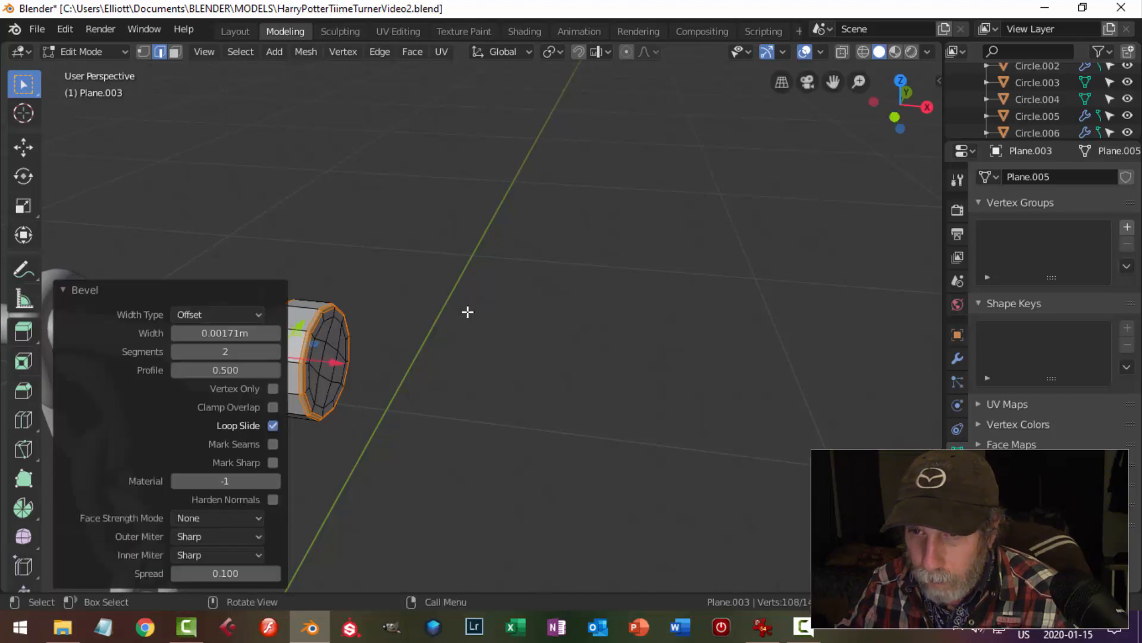
click(468, 312)
key(alt+a)
Add four evenly spaced loop cuts around the cap's narrower section and bevel them into bands about 0.0024 m wide with one segment
mouse_move(468, 312)
middle_down()
mouse_move(487, 329)
mouse_move(472, 296)
mouse_move(492, 314)
mouse_move(479, 317)
middle_up()
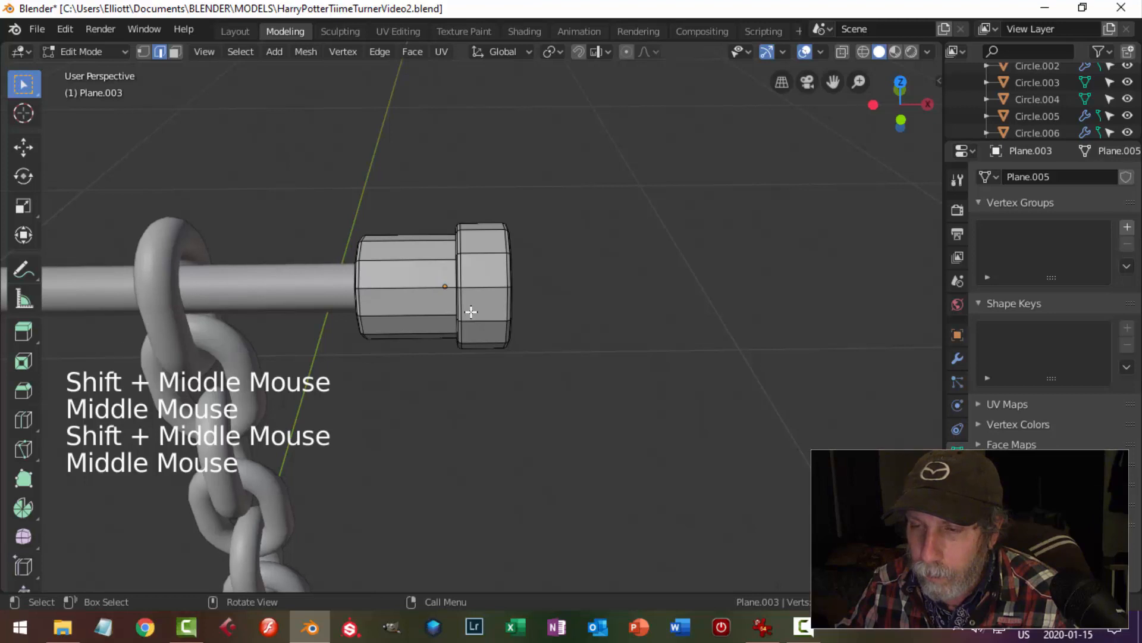
key(ctrl+r)
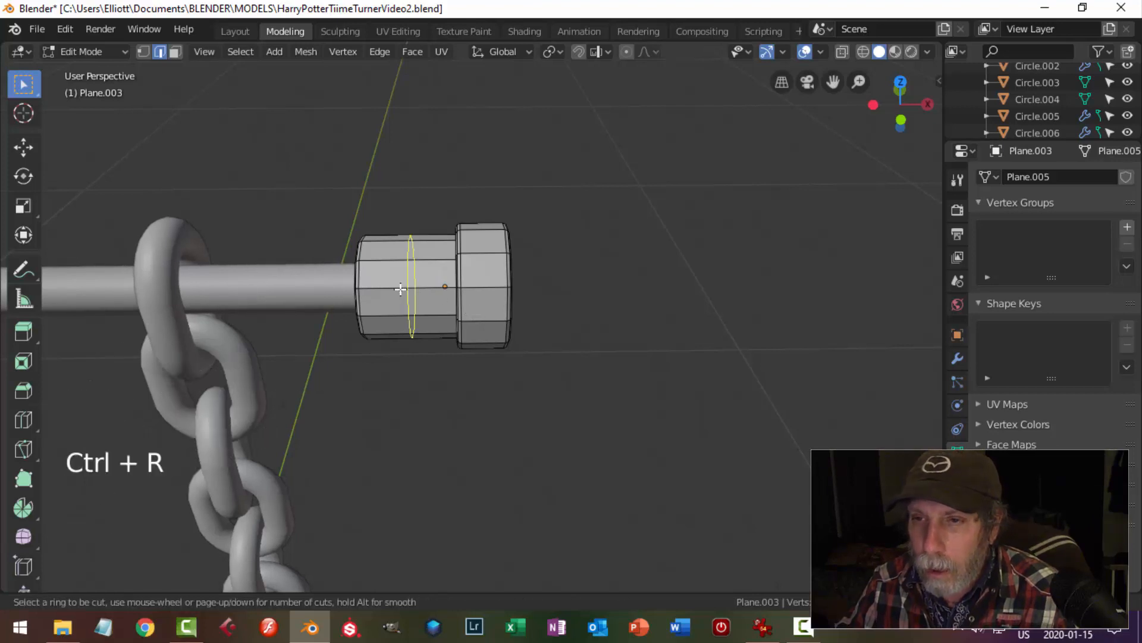
click(400, 289)
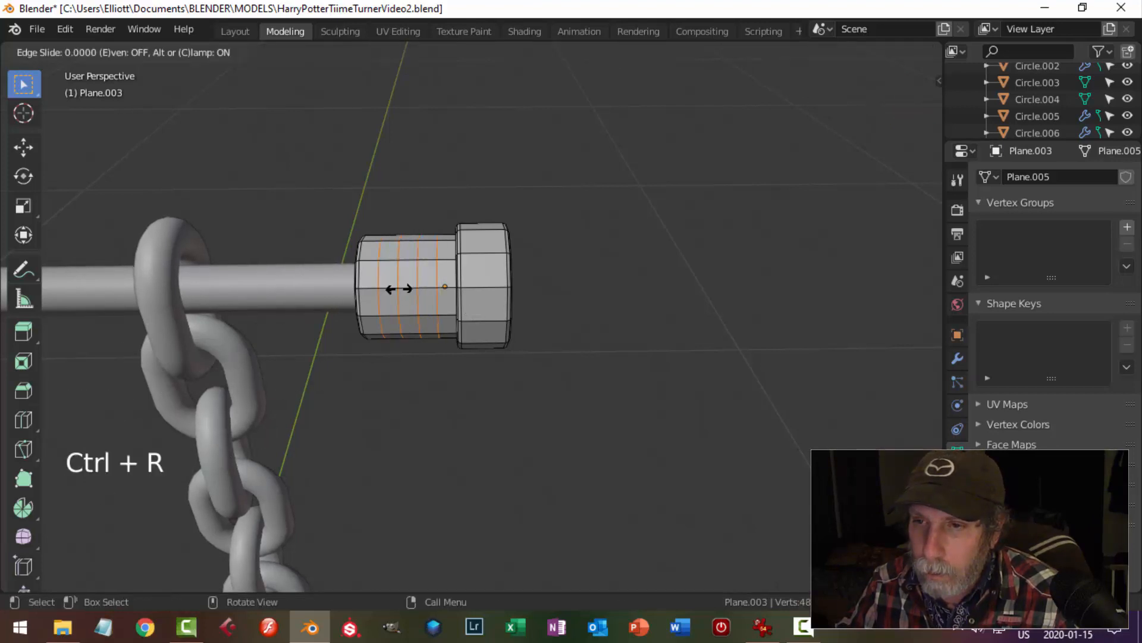
right_click(408, 287)
key(ctrl+b)
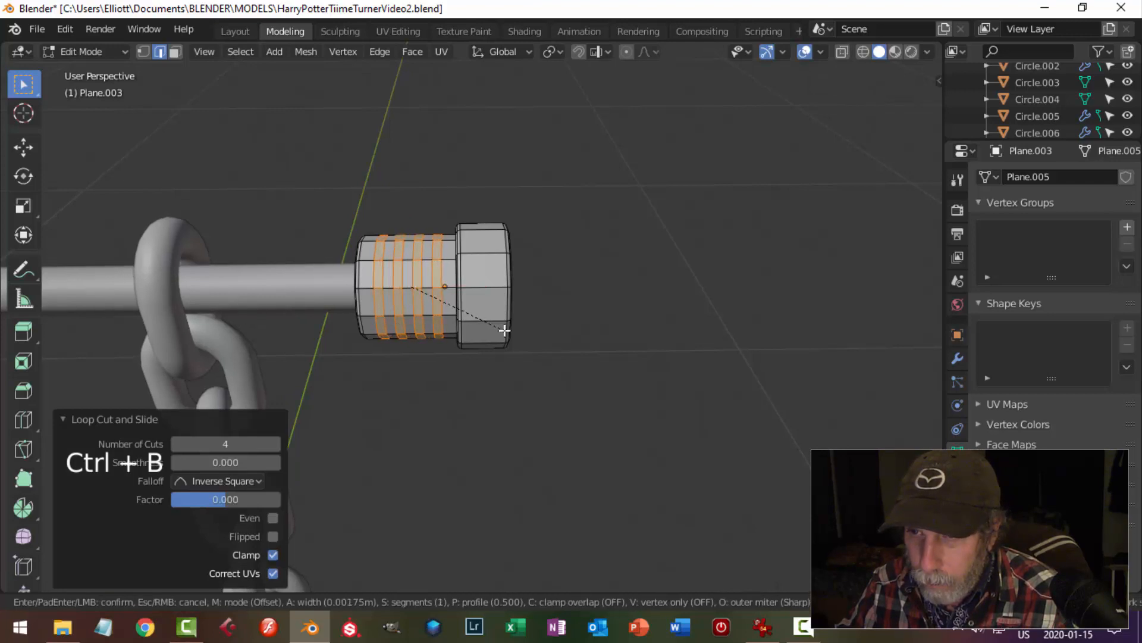
click(551, 309)
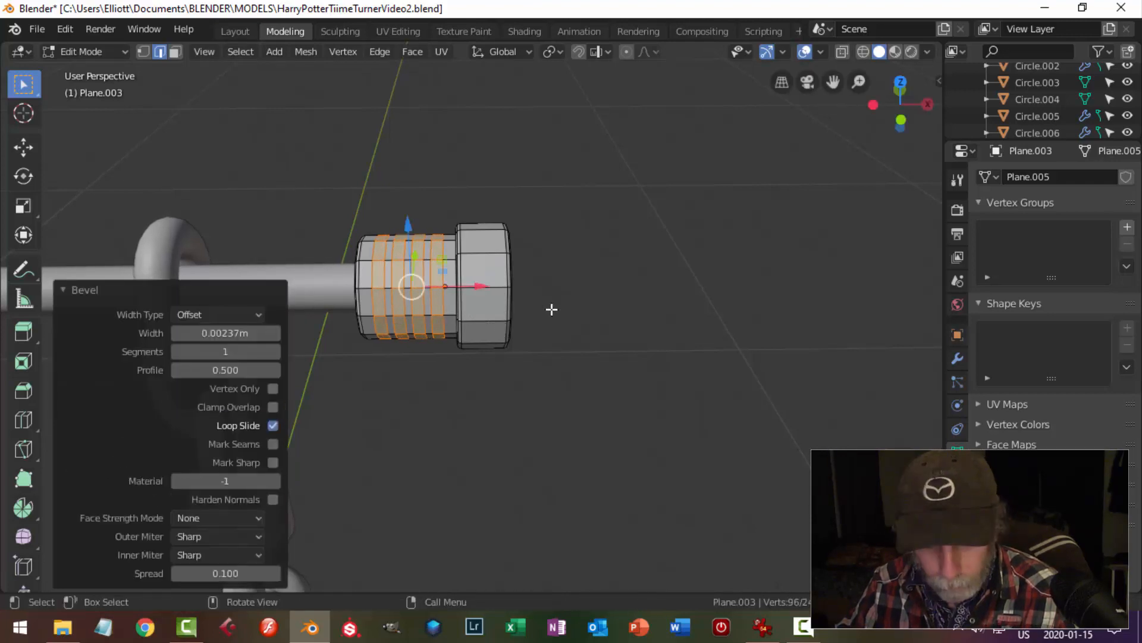
Extrude the four bands on the cap and fatten them outward by about 0.0015 as raised ridges
key(e)
key(alt+s)
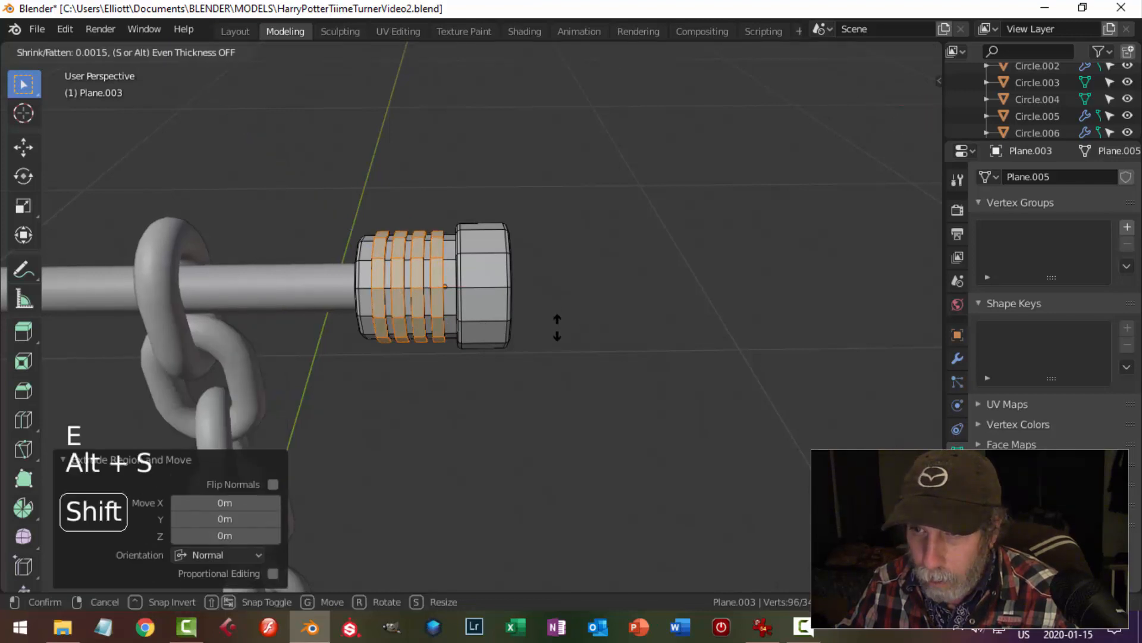
click(557, 327)
Give the cap a level 2 subdivision and smooth shading, and deselect it
key(Tab)
key(ctrl+2)
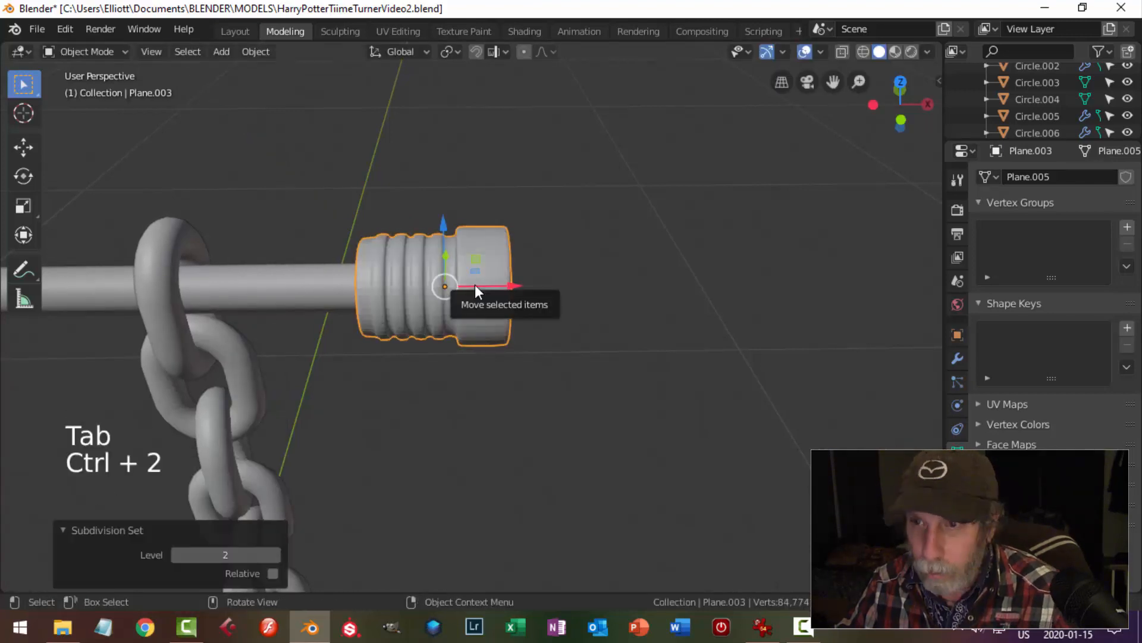
right_click(485, 254)
key(alt+a)
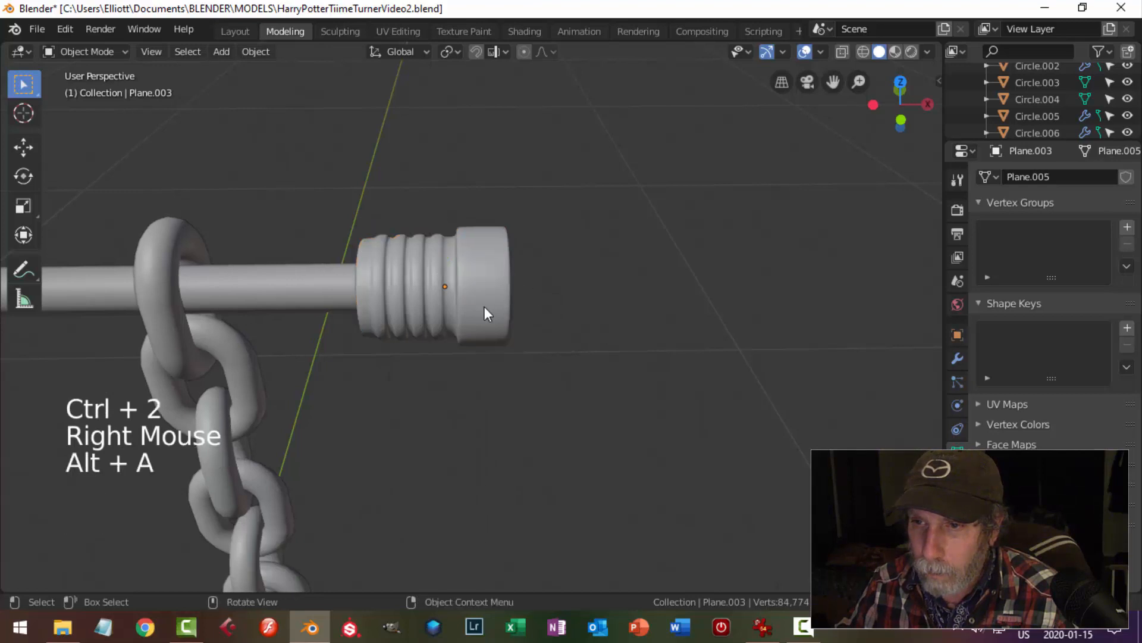
Bevel the rod's edge loop at the step from thick tube to thin arm with 2 segments about 0.0023 m wide, and clear the selection
middle_drag(484, 305, 554, 321)
scroll(514, 296, down, 1)
scroll(459, 301, down, 1)
scroll(488, 285, down, 5)
middle_drag(553, 321, 589, 295)
scroll(574, 278, down, 1)
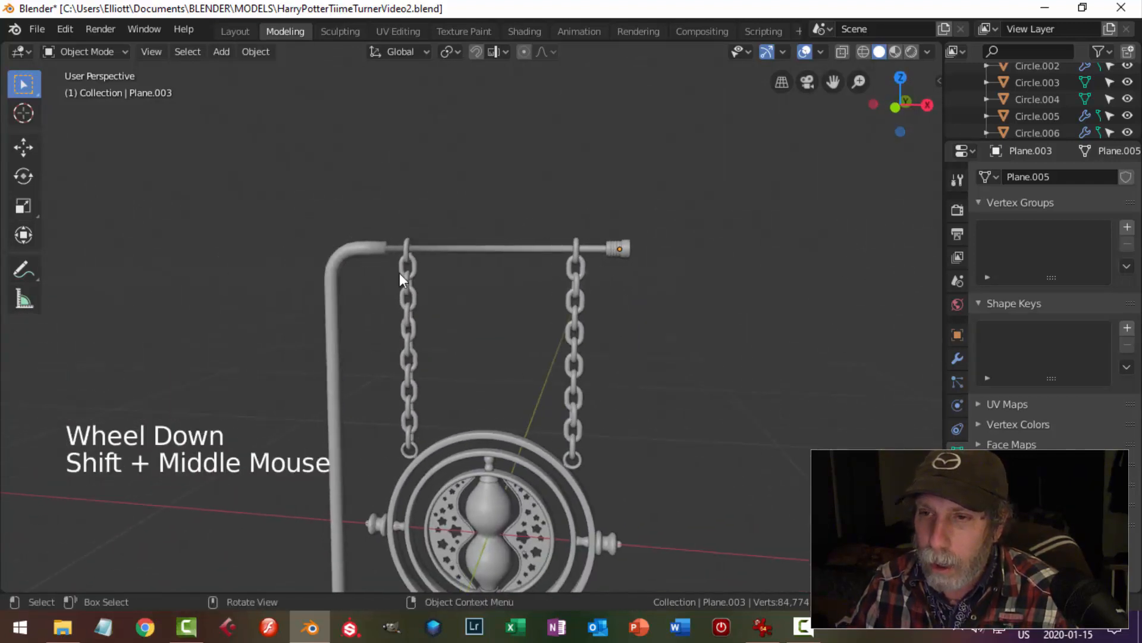
middle_drag(399, 273, 408, 309)
scroll(363, 266, up, 2)
click(381, 237)
key(Tab)
scroll(408, 309, up, 4)
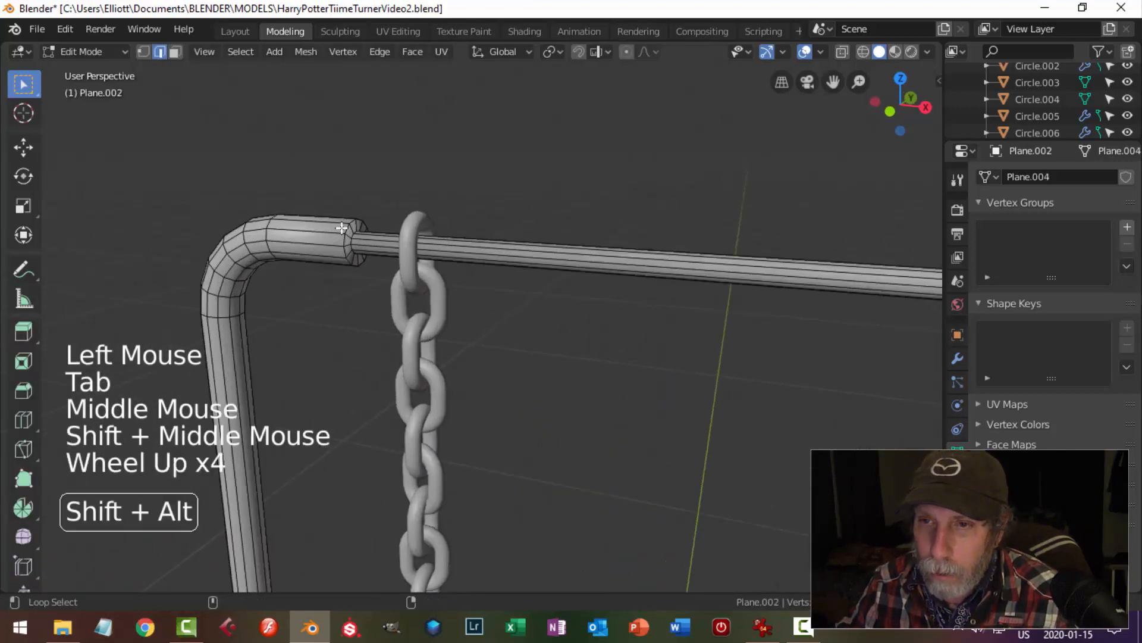
alt+shift+click(345, 228)
key(ctrl+b)
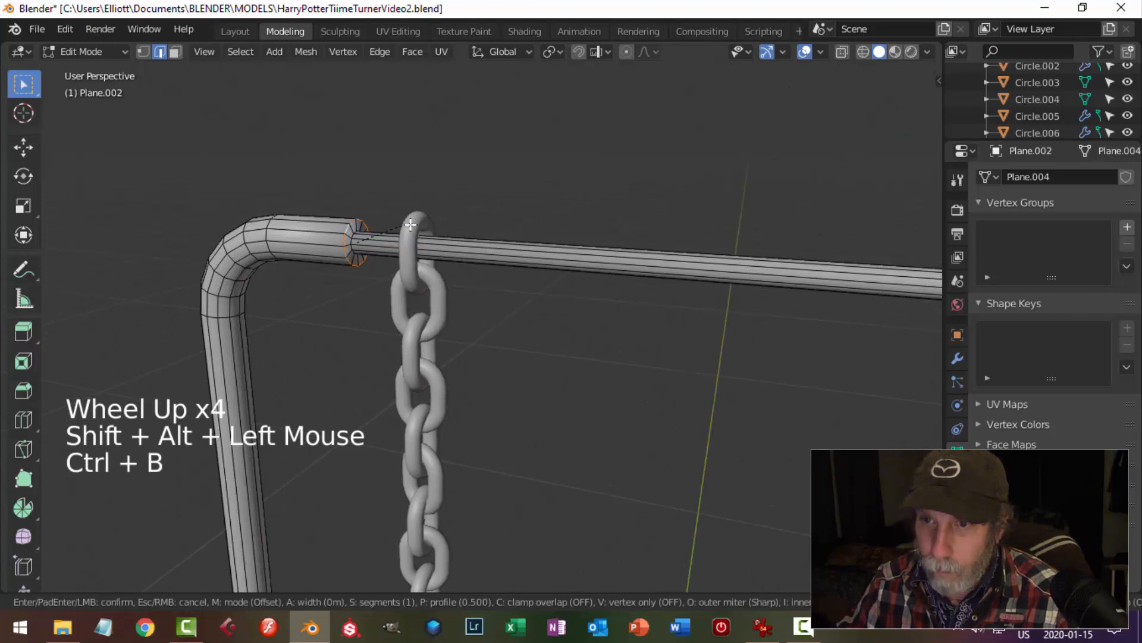
click(413, 224)
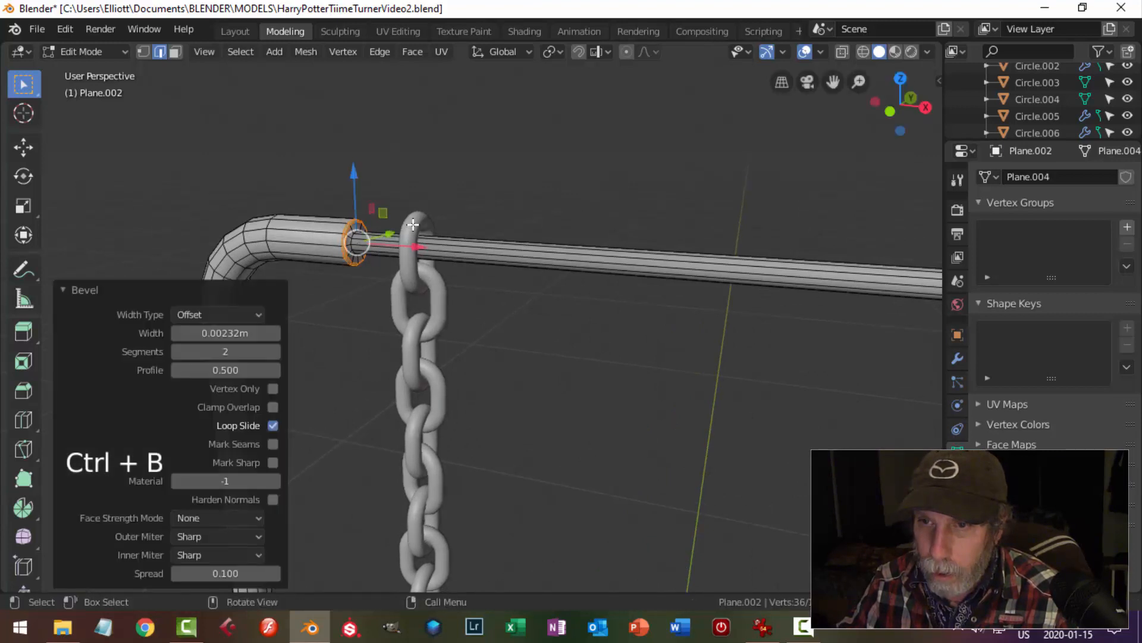
key(Tab)
key(Tab)
middle_drag(337, 265, 399, 285)
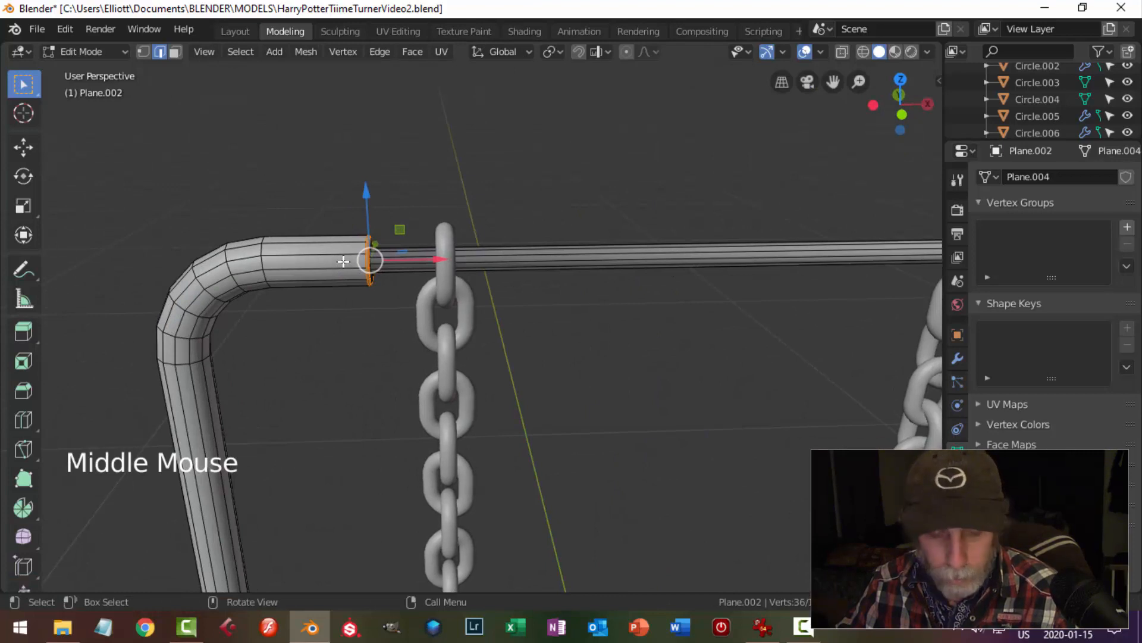
key(alt+a)
Give the bent rod a level 2 subdivision and smooth shading, and deselect it
key(Tab)
scroll(345, 270, down, 1)
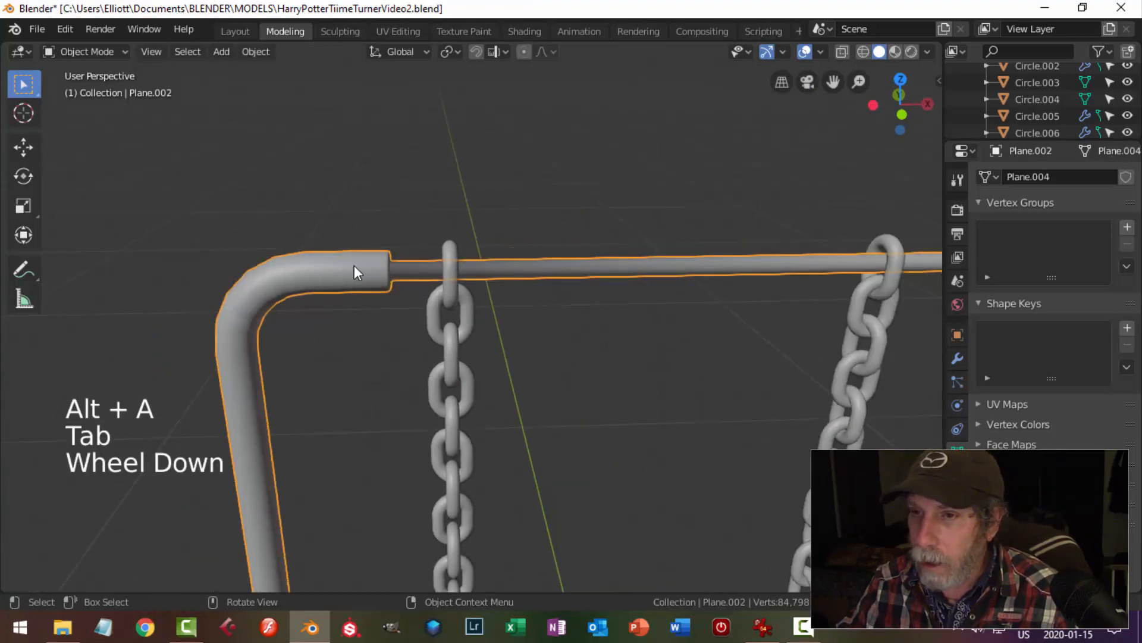
shift+middle_drag(371, 302, 398, 242)
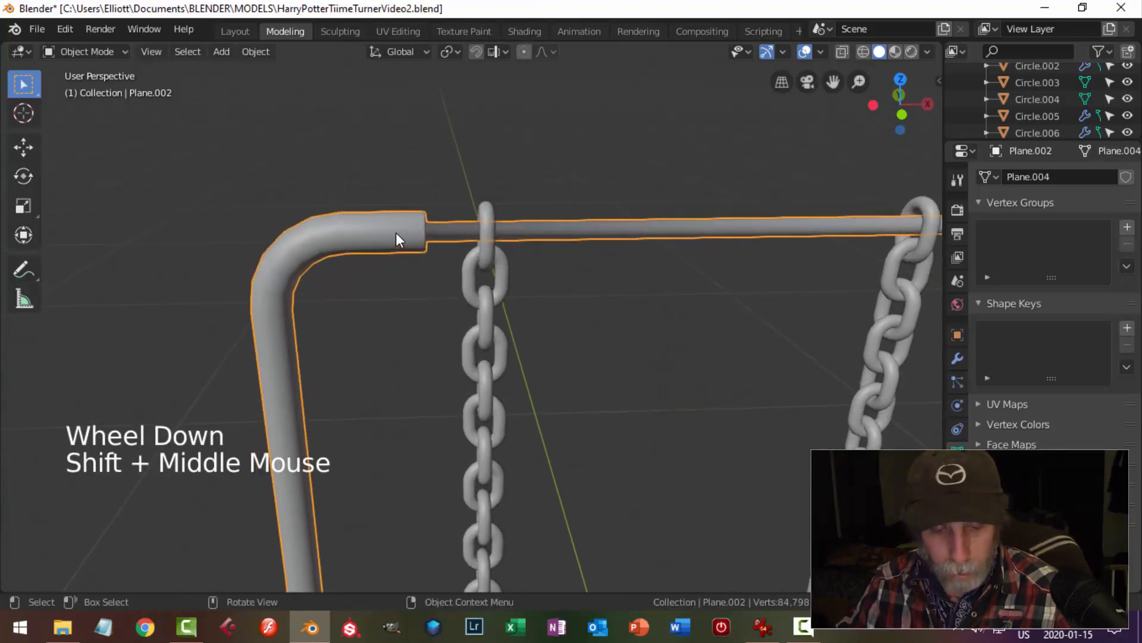
key(ctrl+2)
right_click(395, 233)
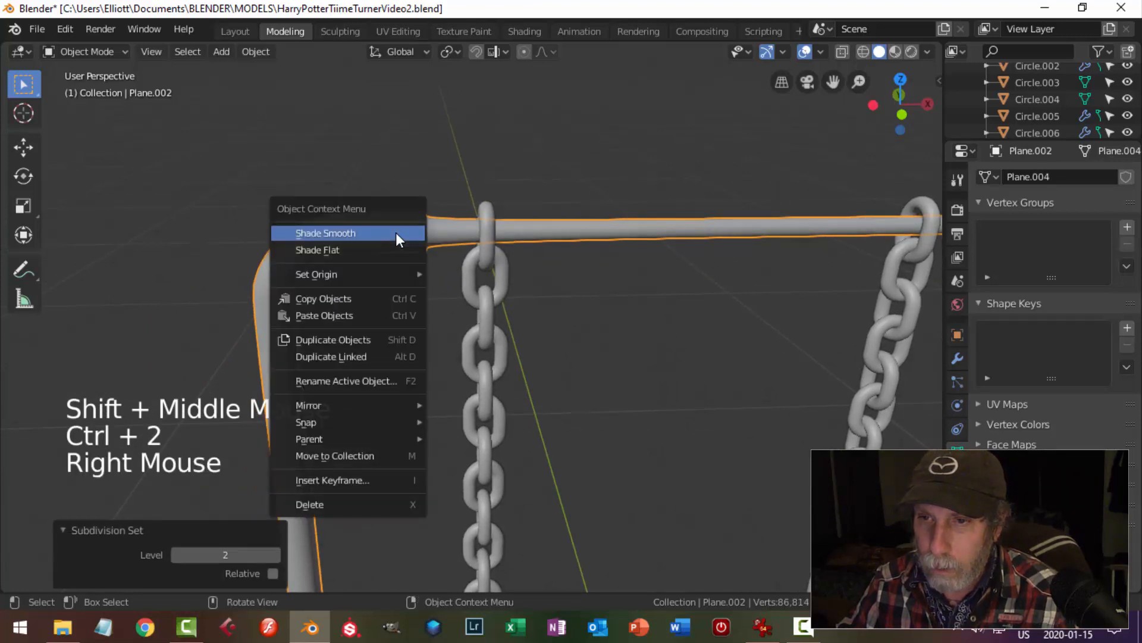
click(395, 232)
key(alt+a)
Add a loop cut around the thin arm, slid to about -0.99 against the thick tube's end, and deselect the rod
middle_drag(480, 269, 450, 265)
key(Tab)
key(ctrl+r)
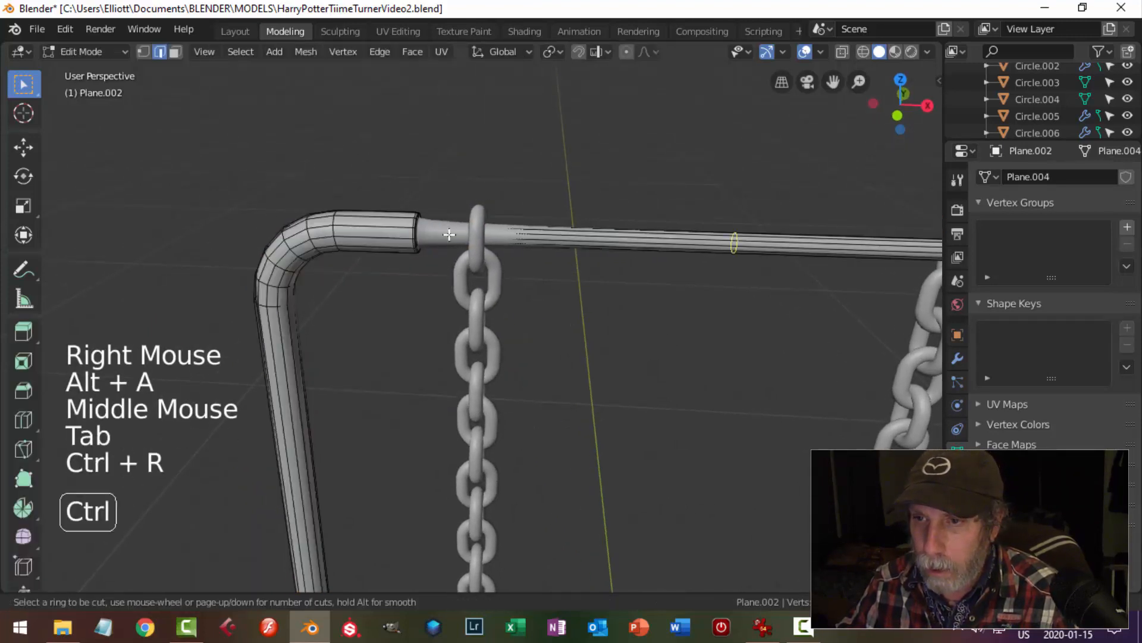
click(379, 239)
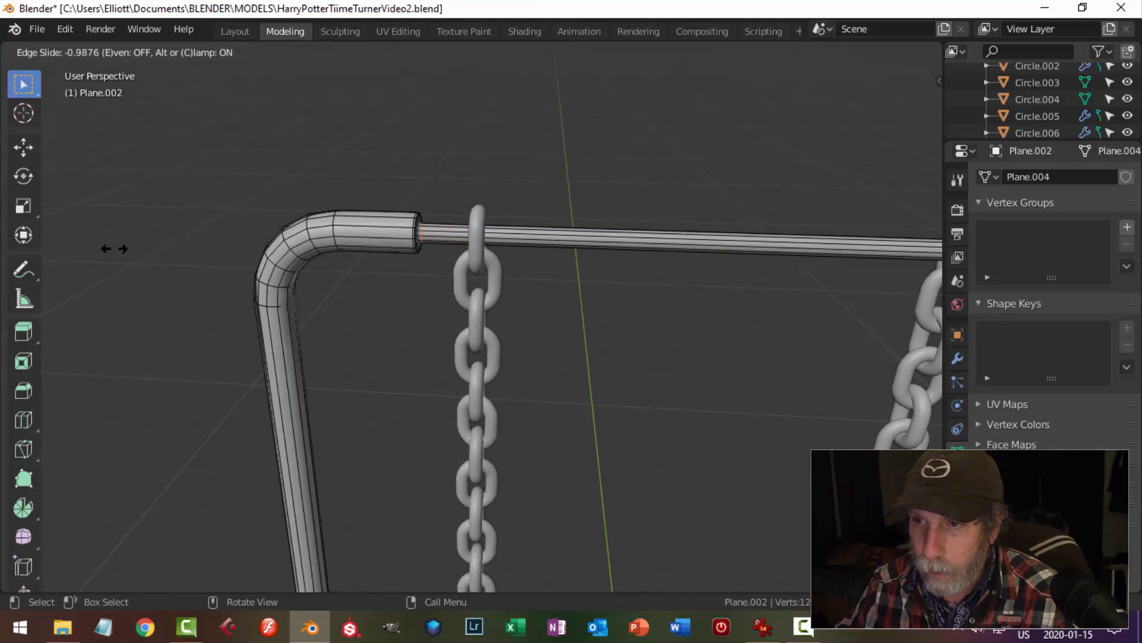
click(114, 249)
scroll(561, 247, down, 2)
shift+middle_drag(561, 248, 527, 273)
key(Tab)
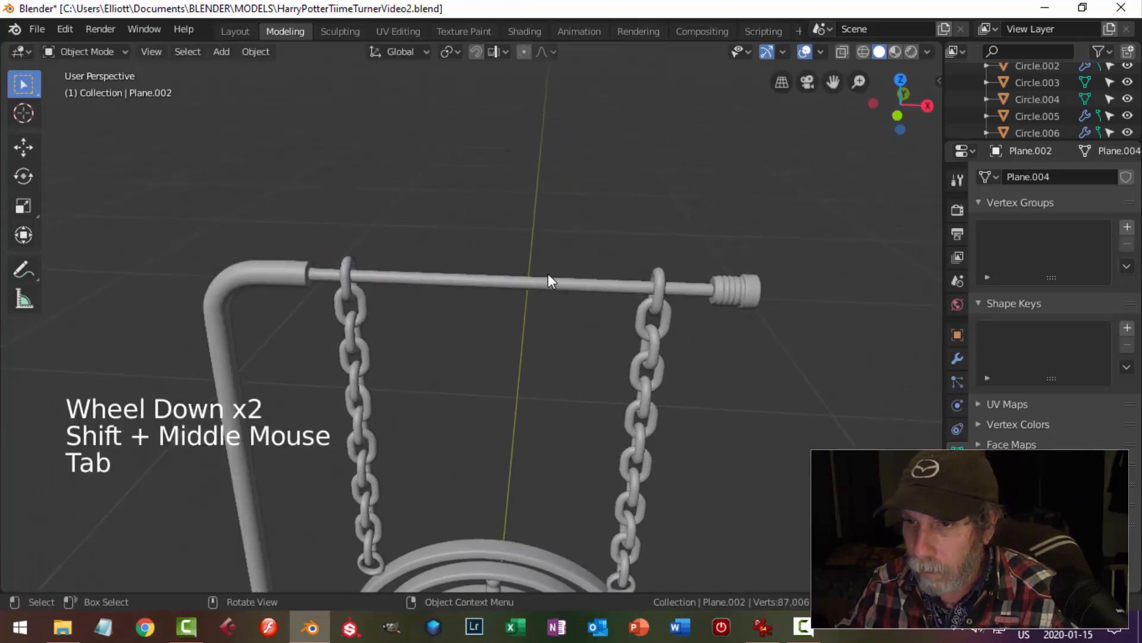
key(alt+a)
Select the bent rod and the end cap together, move them up about 0.0013 m along Z, and clear the selection
scroll(530, 295, down, 5)
shift+middle_drag(484, 360, 540, 274)
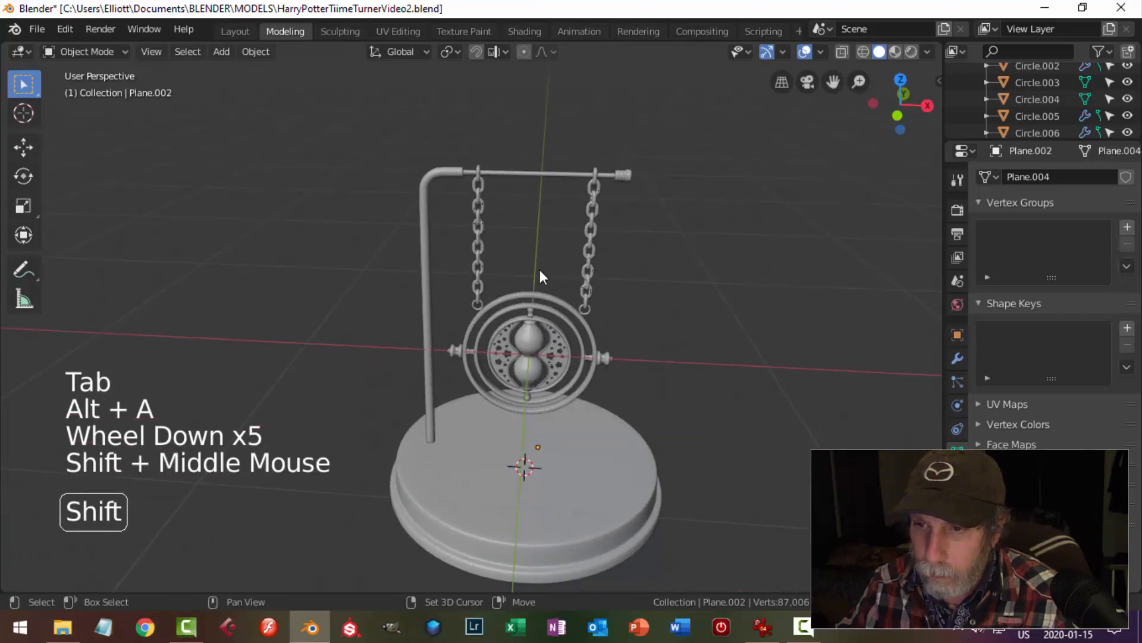
scroll(526, 290, up, 1)
middle_drag(527, 237, 432, 219)
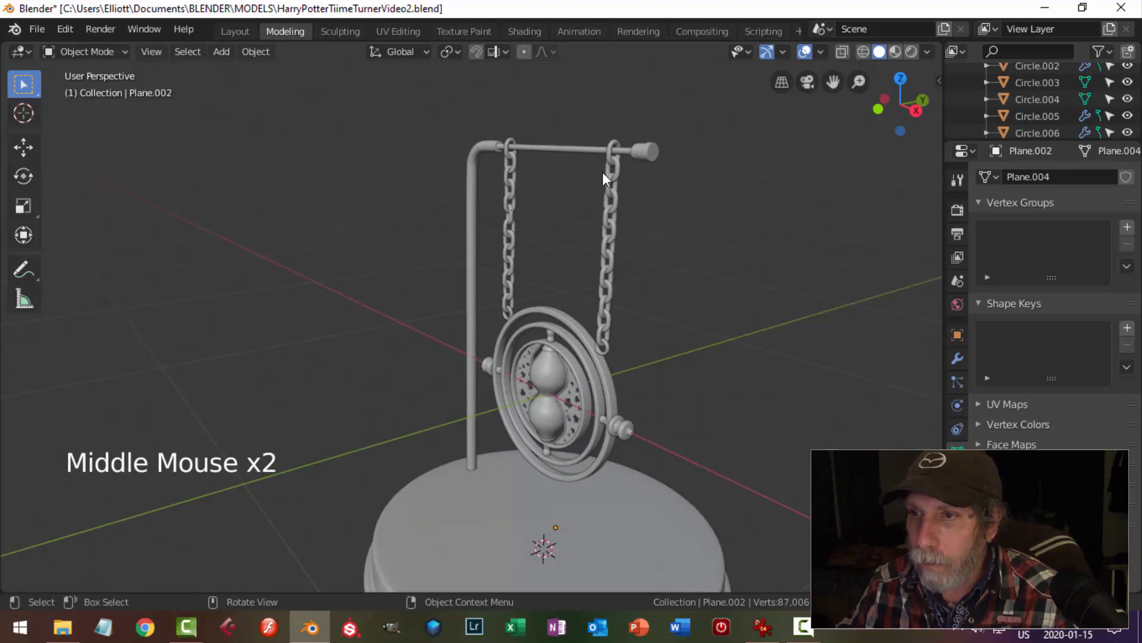
middle_drag(584, 190, 562, 223)
scroll(512, 172, up, 2)
click(498, 123)
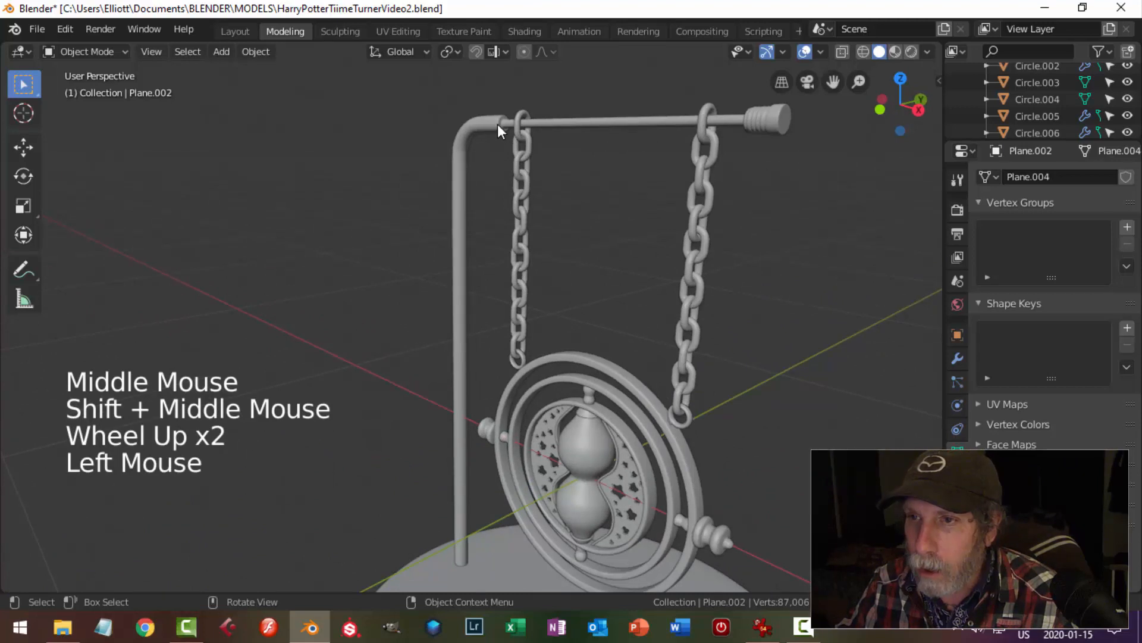
shift+click(781, 119)
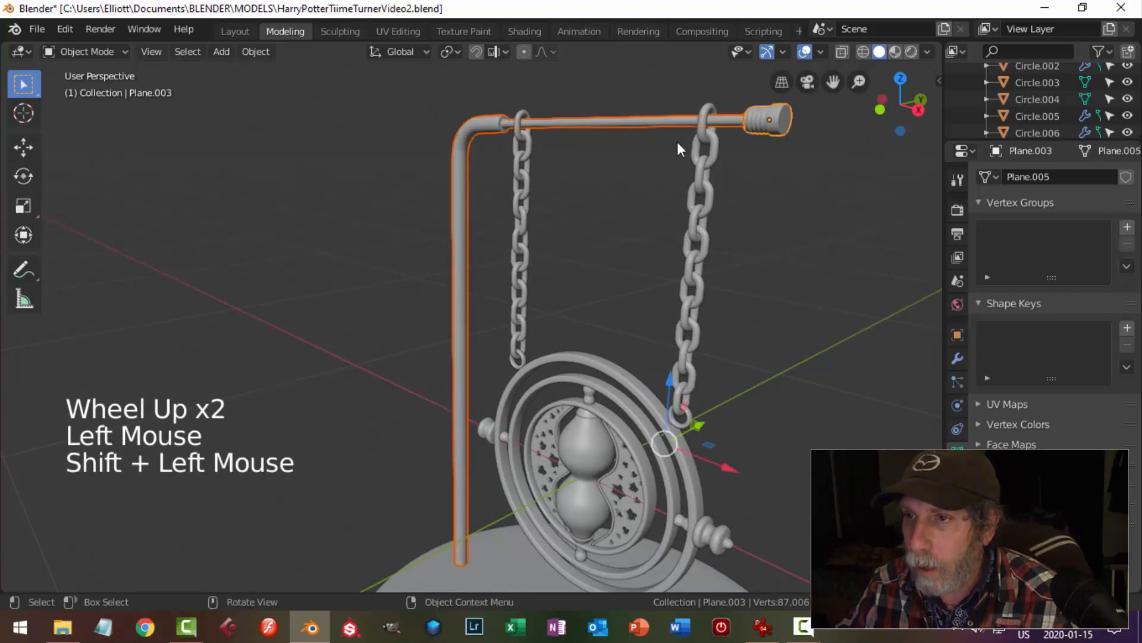
shift+middle_drag(673, 372, 548, 323)
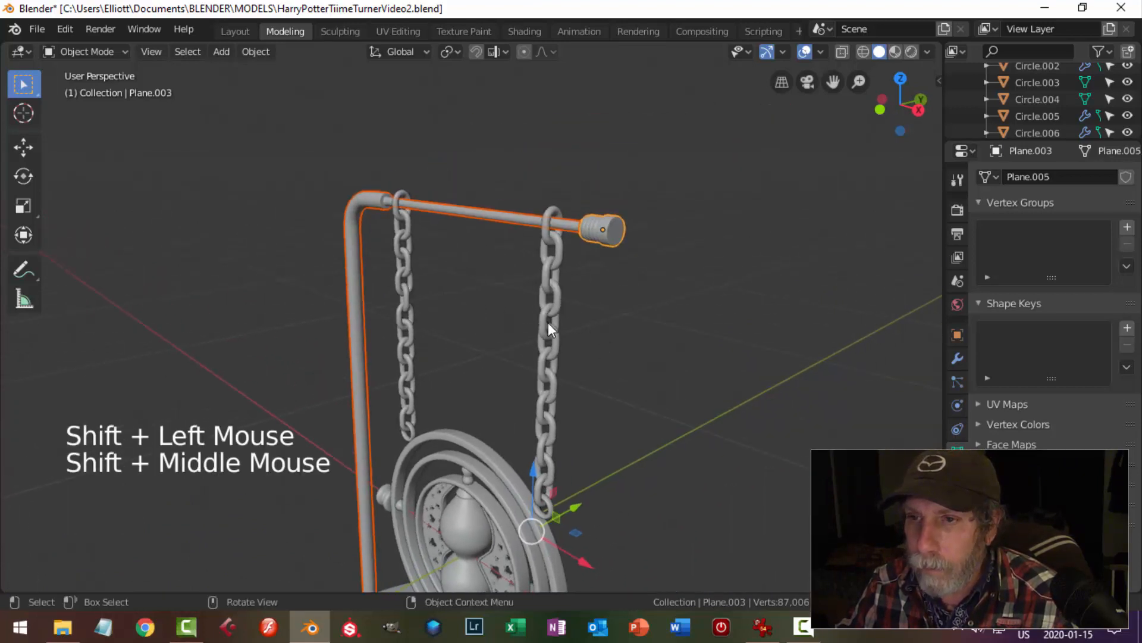
scroll(498, 234, up, 2)
key(g)
key(z)
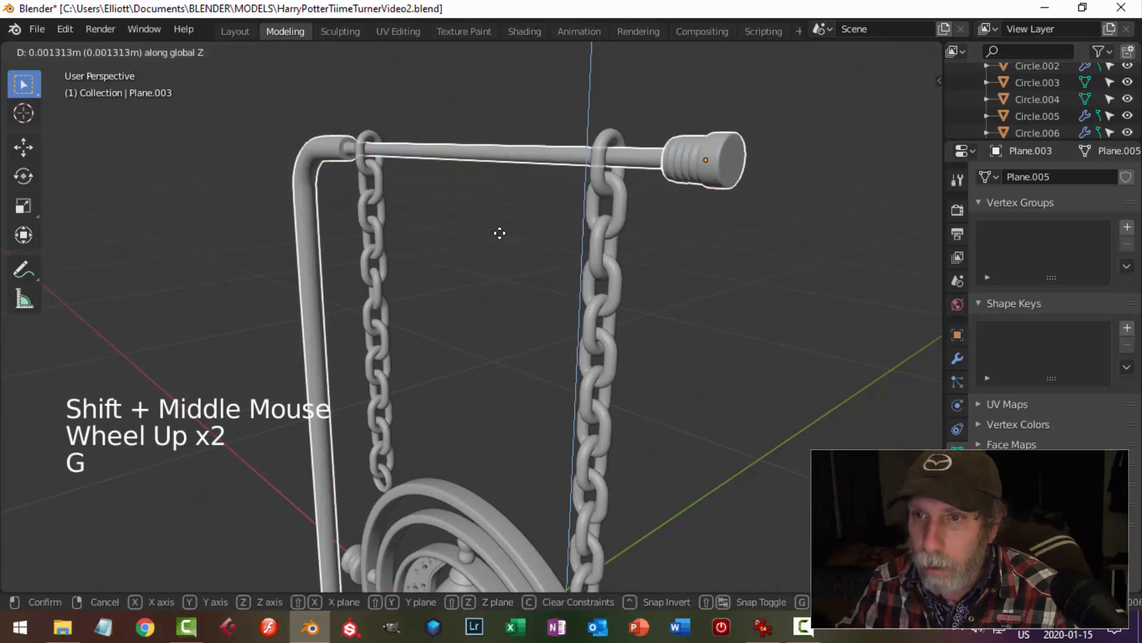
click(500, 231)
key(alt+a)
Open the bent rod's mesh for editing in edge select mode, at its lower end above the base
scroll(474, 291, down, 3)
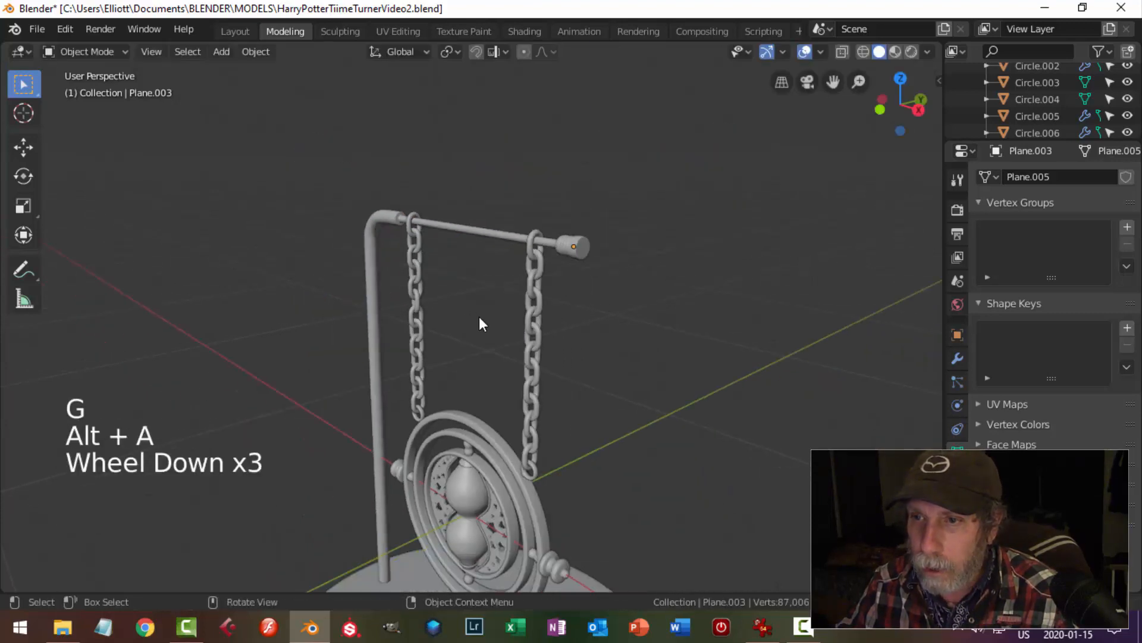
middle_drag(480, 320, 607, 77)
shift+middle_drag(492, 484, 497, 322)
click(470, 295)
key(Tab)
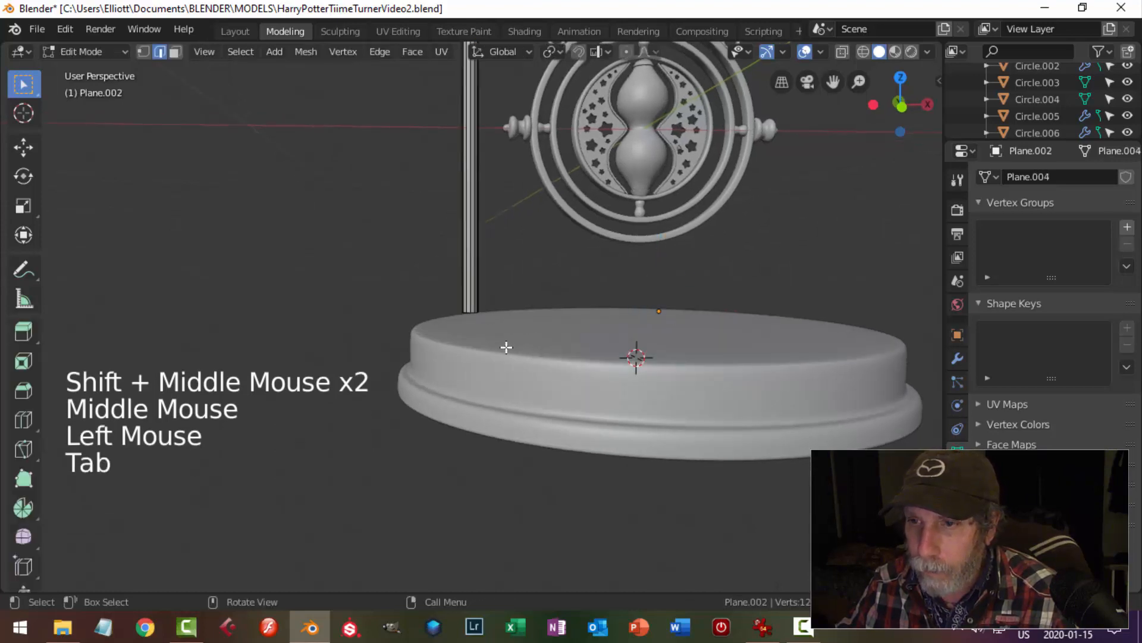
scroll(488, 337, up, 5)
key(2)
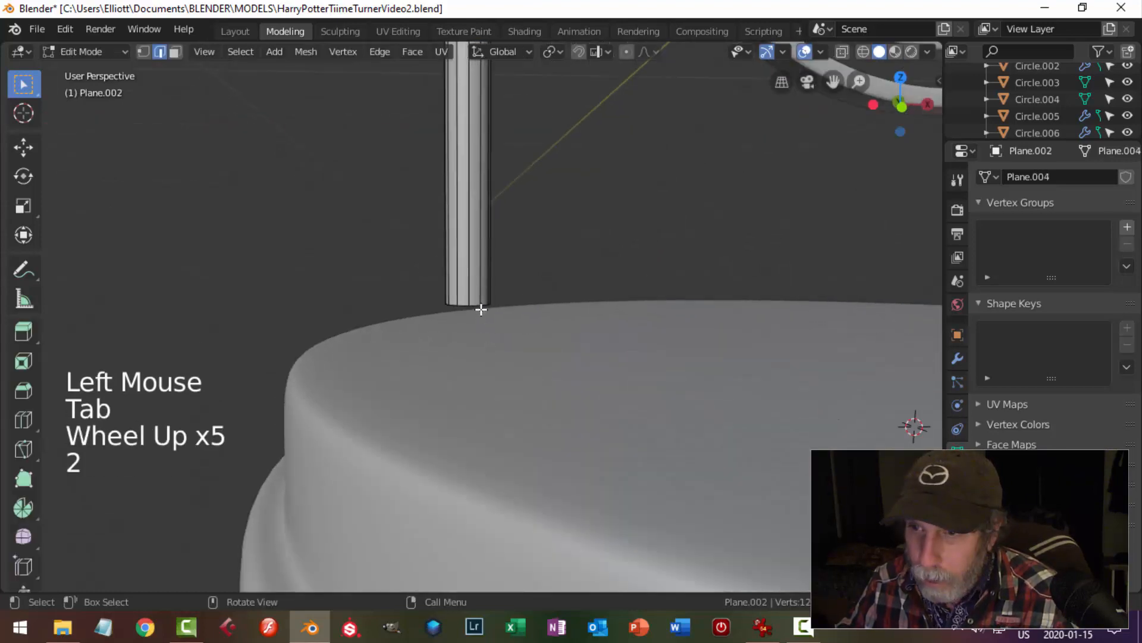
alt+shift+click(477, 306)
middle_drag(477, 306, 543, 349)
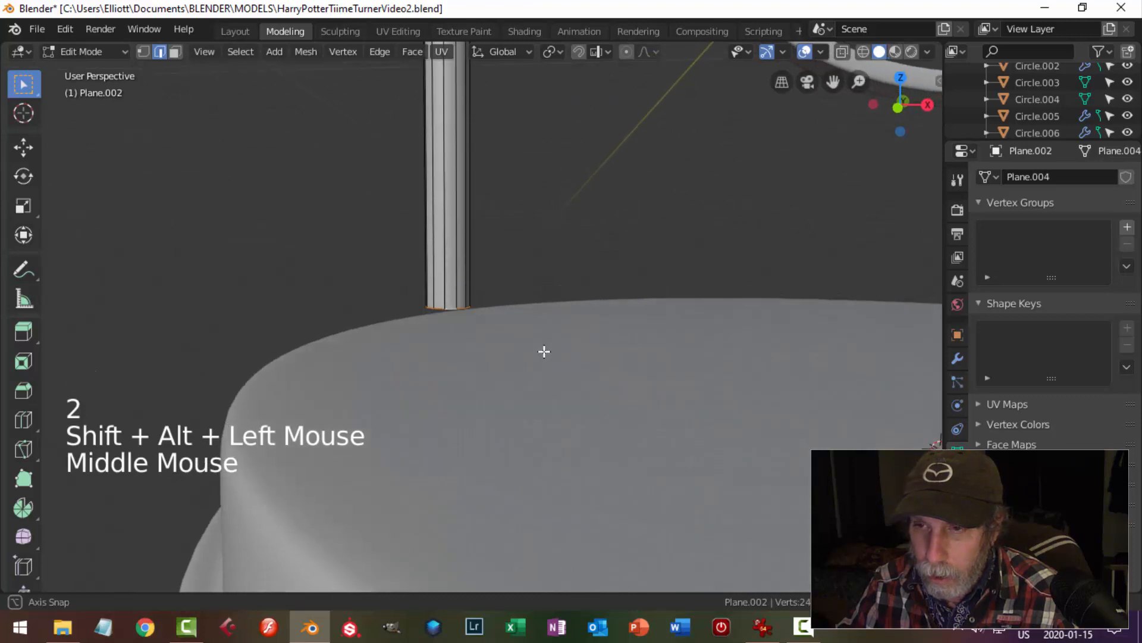
scroll(543, 348, down, 9)
key(a)
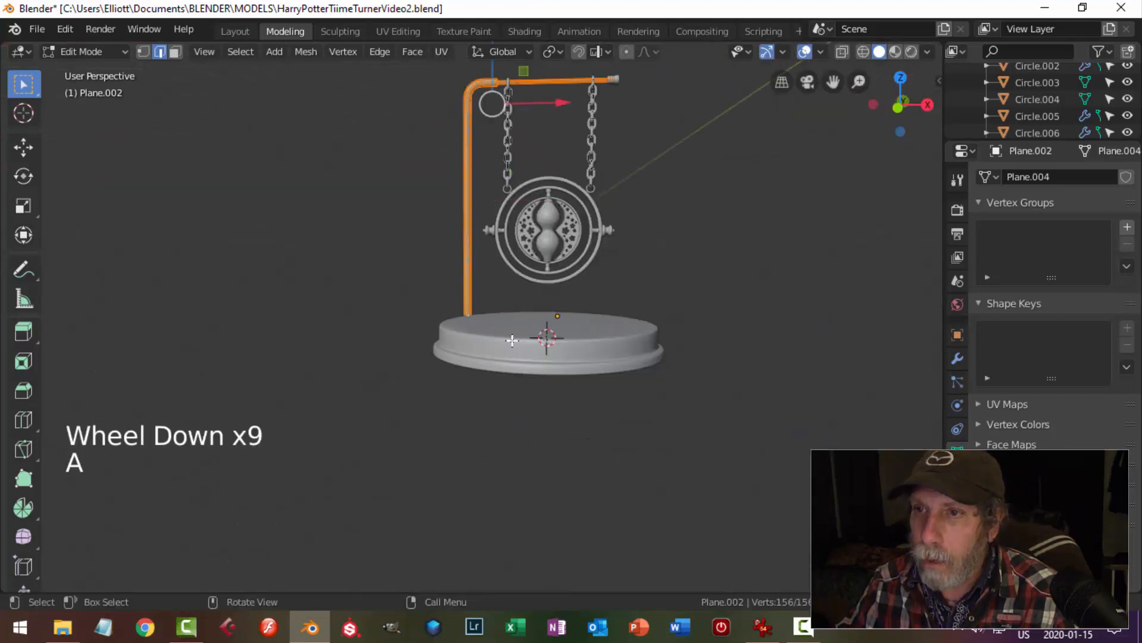
Select only the edge loop at the rod's lower end and move it down about 0.024 m along Z
scroll(485, 339, up, 10)
key(alt+a)
alt+shift+click(452, 310)
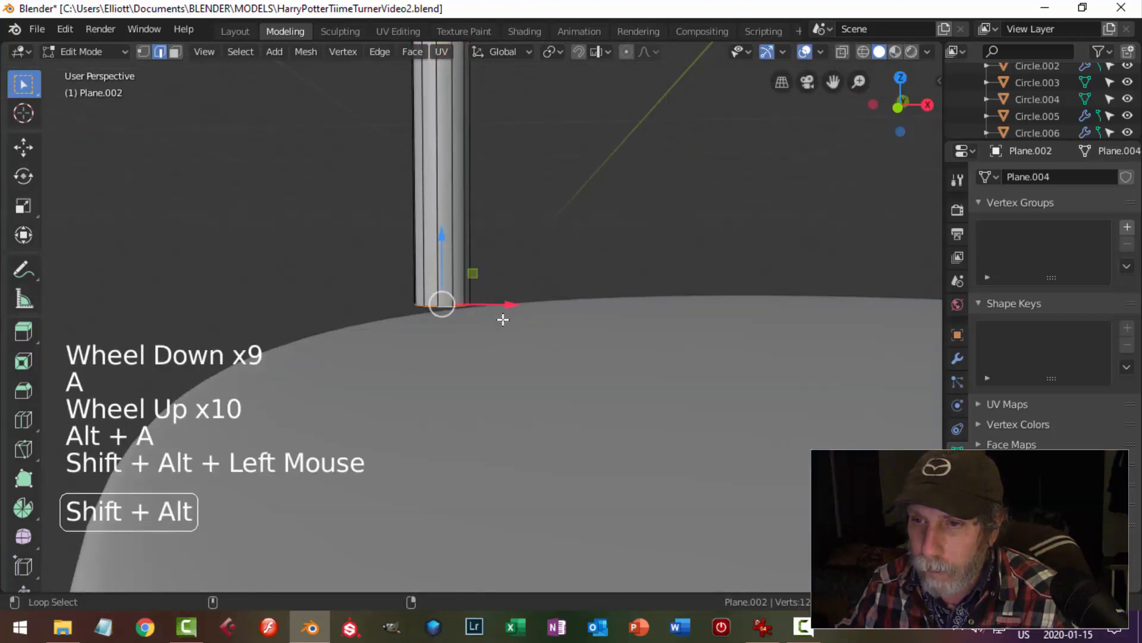
drag(437, 245, 453, 274)
Duplicate the rod's bottom edge loop, scale the copy by about 2.02 and separate it into its own object
middle_drag(453, 274, 522, 337)
key(KP_1)
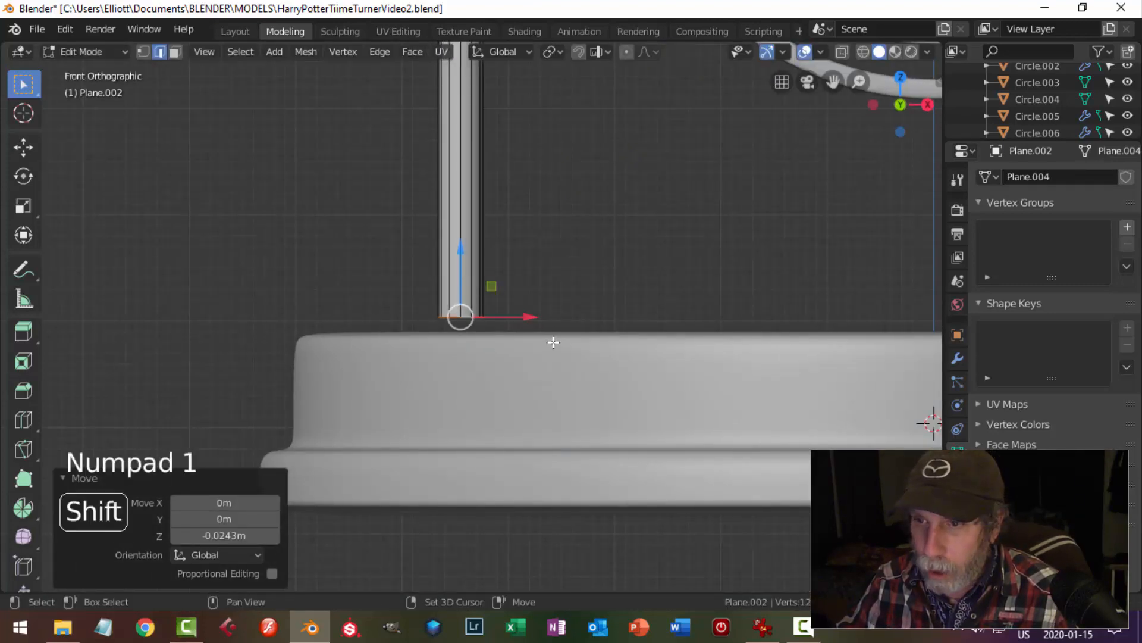
key(shift+d)
key(s)
click(654, 344)
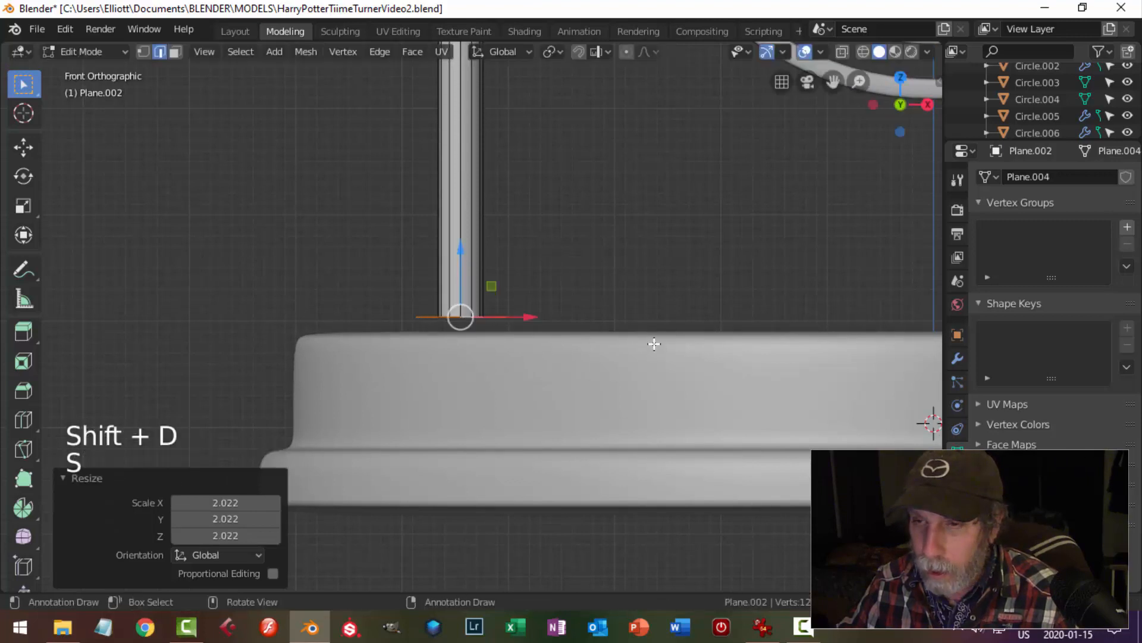
key(p)
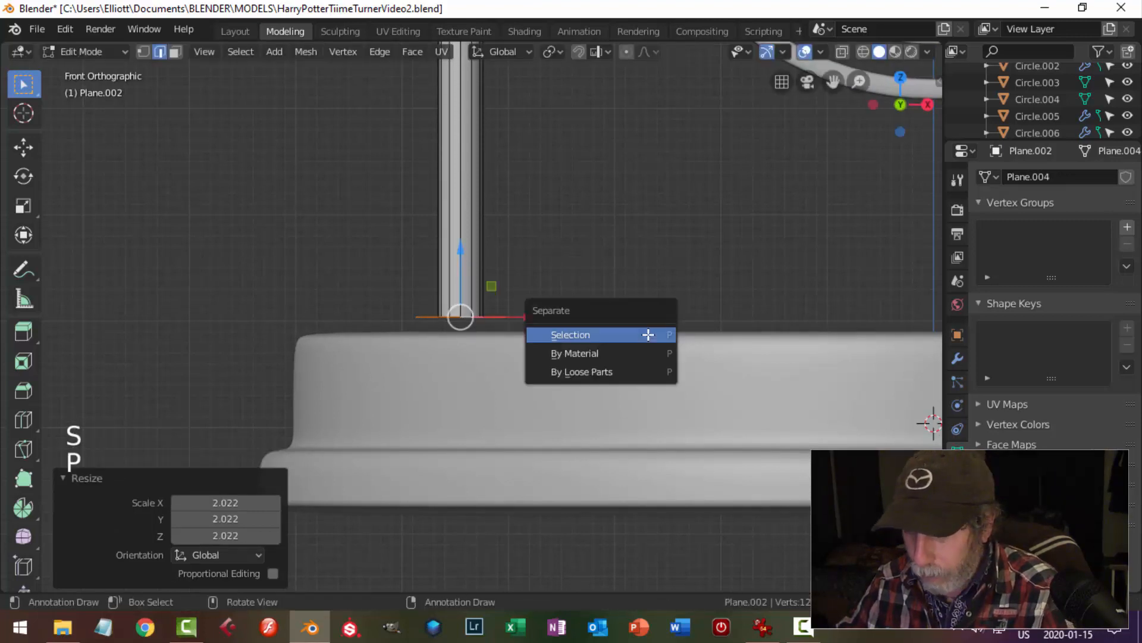
click(649, 334)
key(Tab)
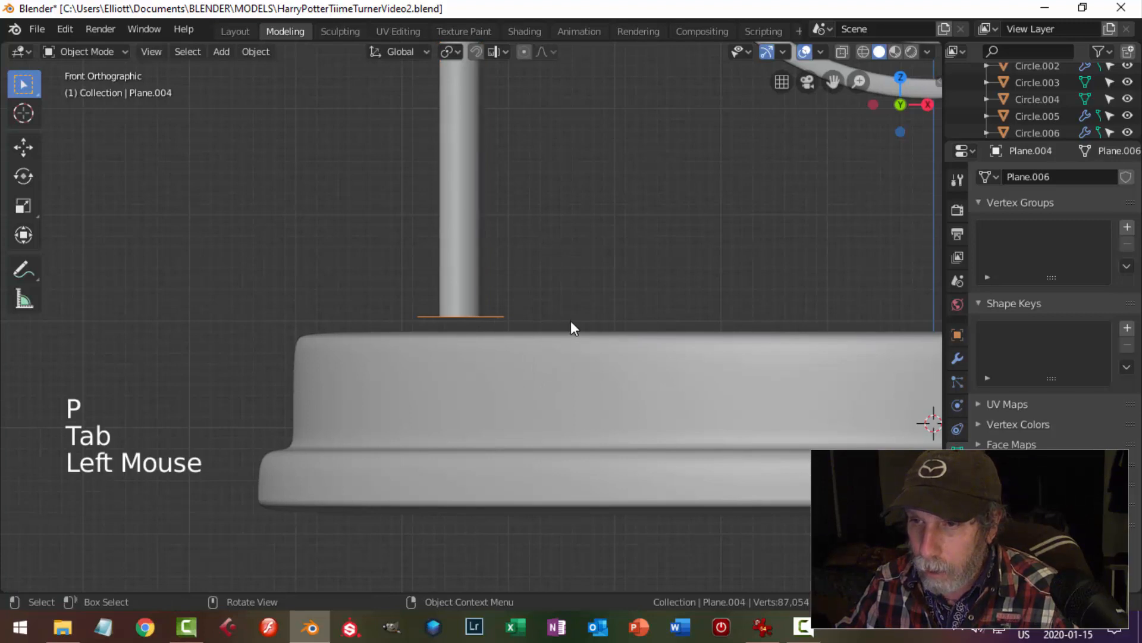
Set the origin of the separated ring to its geometry
click(256, 51)
mouse_move(281, 89)
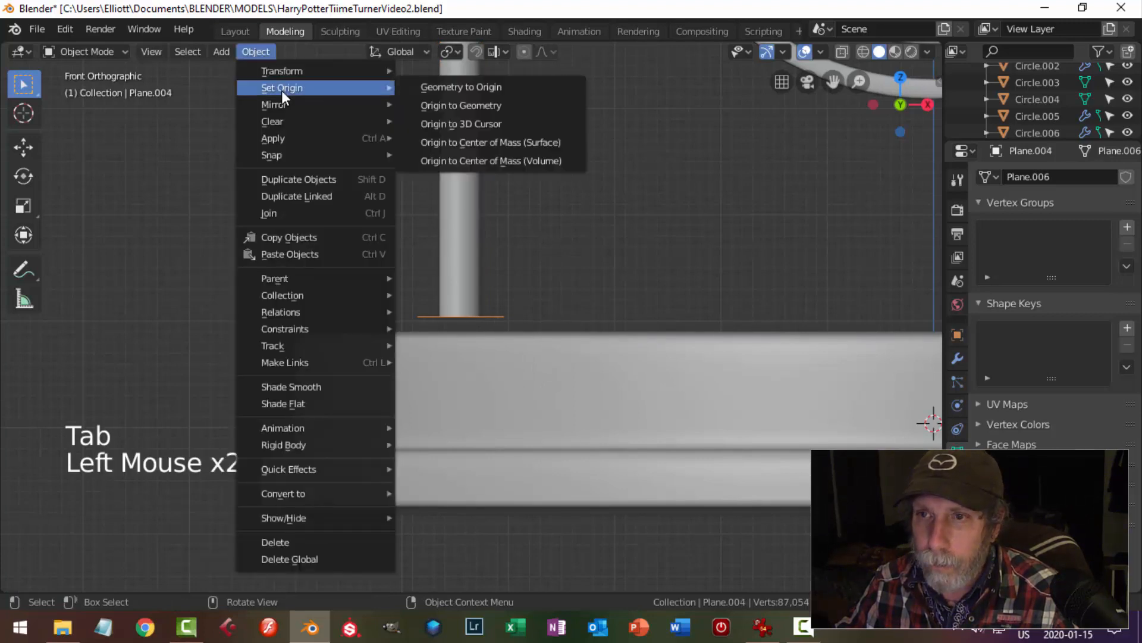
click(462, 105)
Extrude the whole ring edge and raise the new loop about 0.034 m along Z to form a collar wall
middle_drag(462, 104, 594, 284)
key(Tab)
key(a)
shift+middle_drag(577, 331, 681, 284)
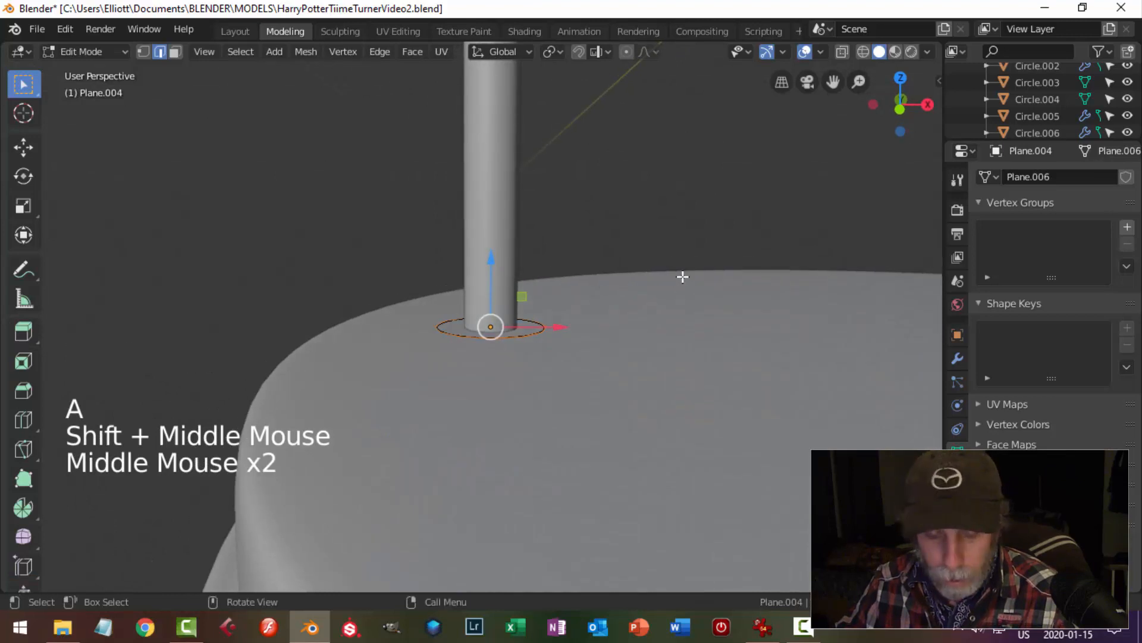
key(e)
click(601, 278)
drag(499, 263, 497, 218)
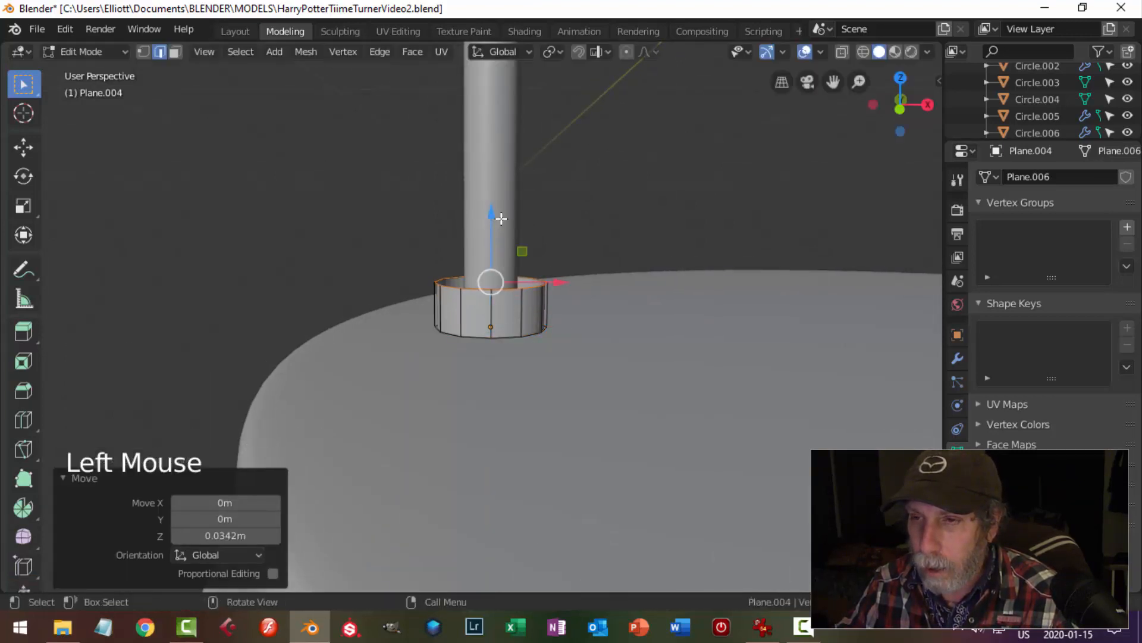
Taper the collar's top loop inward, extrude it in toward the rod to form a top rim, and clear the selection
key(s)
click(668, 264)
key(e)
key(s)
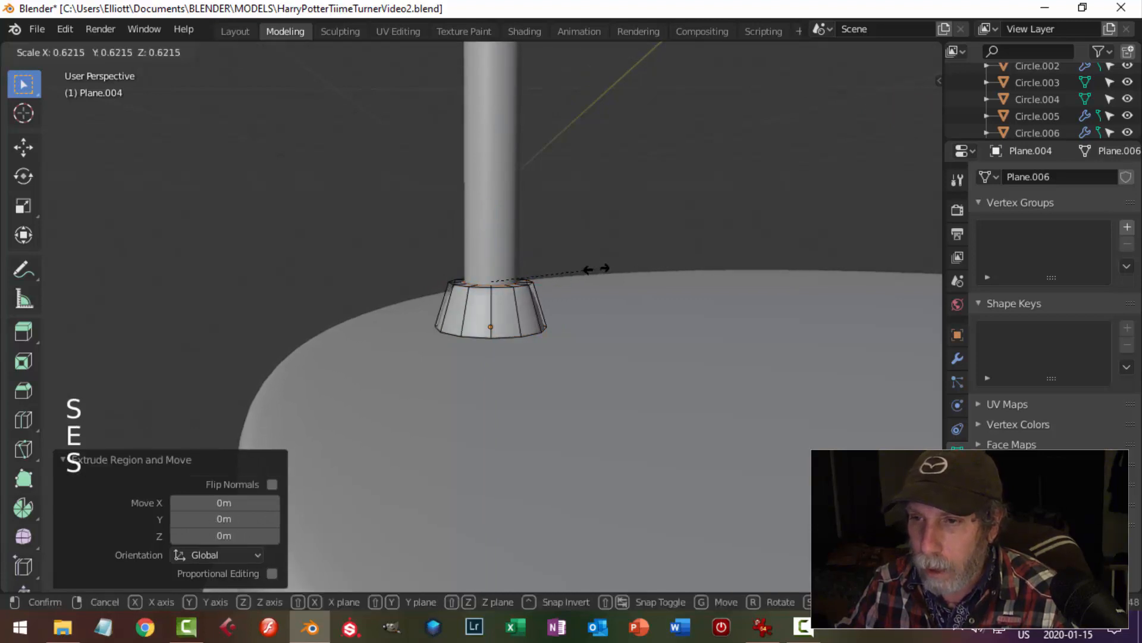
click(630, 295)
key(alt+a)
Lower the collar's bottom edge loop about 0.02 m along Z onto the base, widen it slightly, and clear the selection
alt+shift+click(492, 334)
middle_drag(599, 349, 556, 300)
key(KP_1)
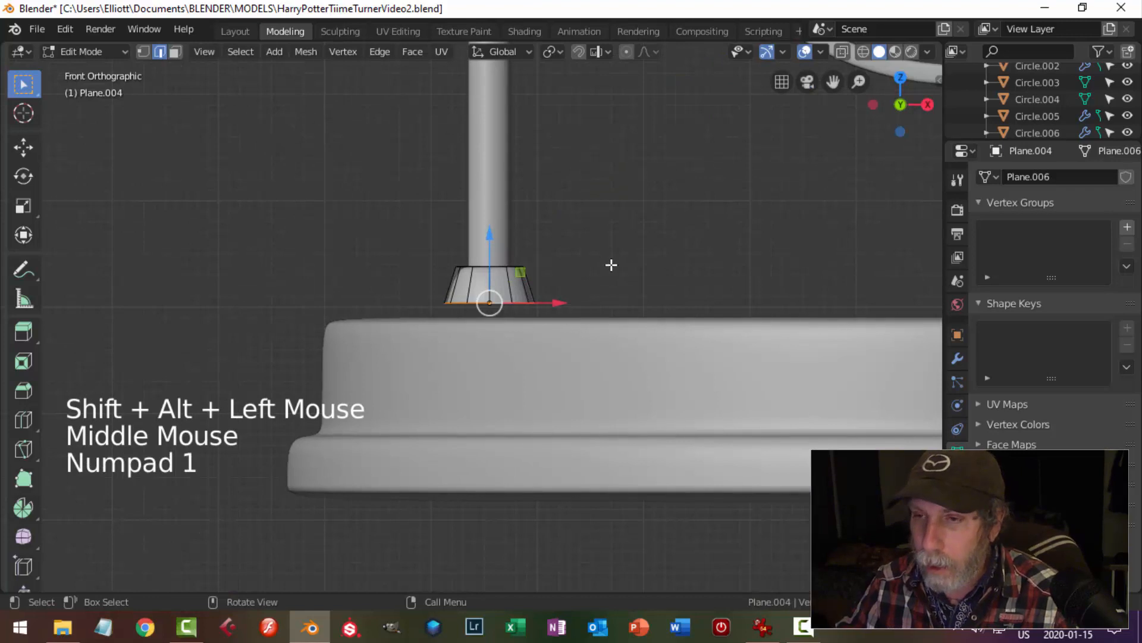
drag(491, 238, 492, 260)
key(s)
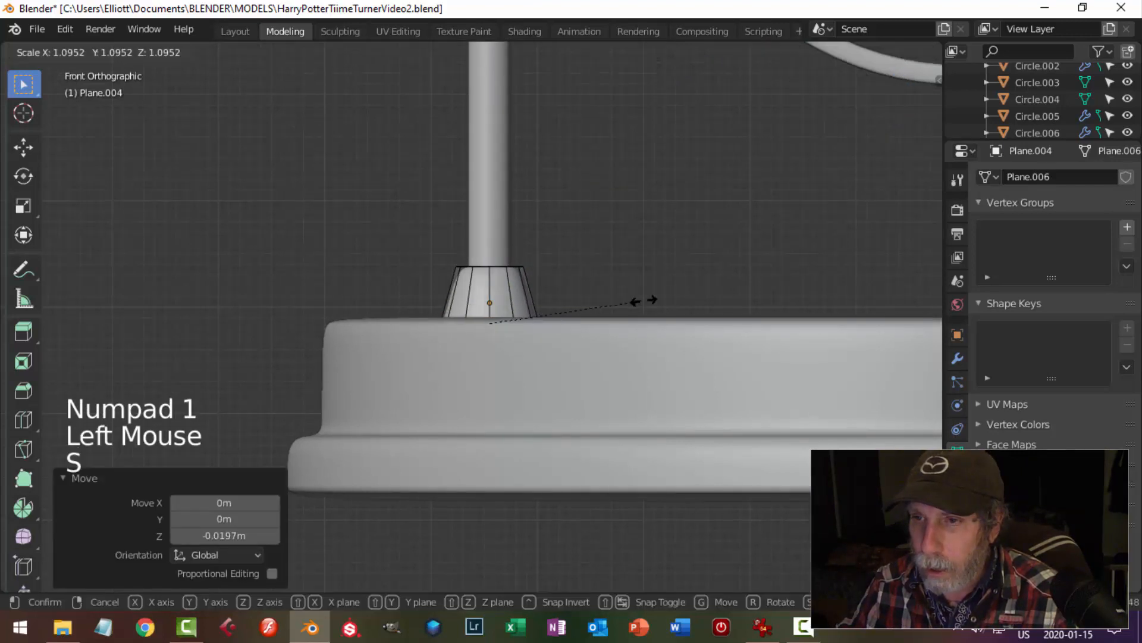
click(657, 298)
key(alt+a)
Give the collar smooth shading and deselect it
middle_drag(620, 286, 599, 311)
key(Tab)
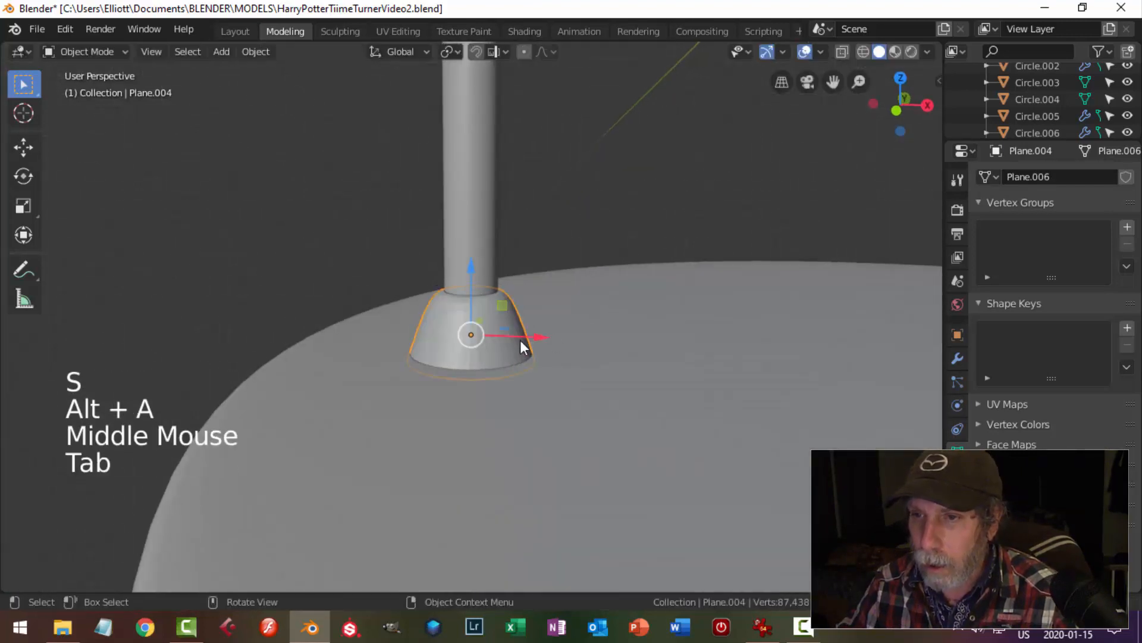
right_click(497, 311)
click(485, 310)
key(Tab)
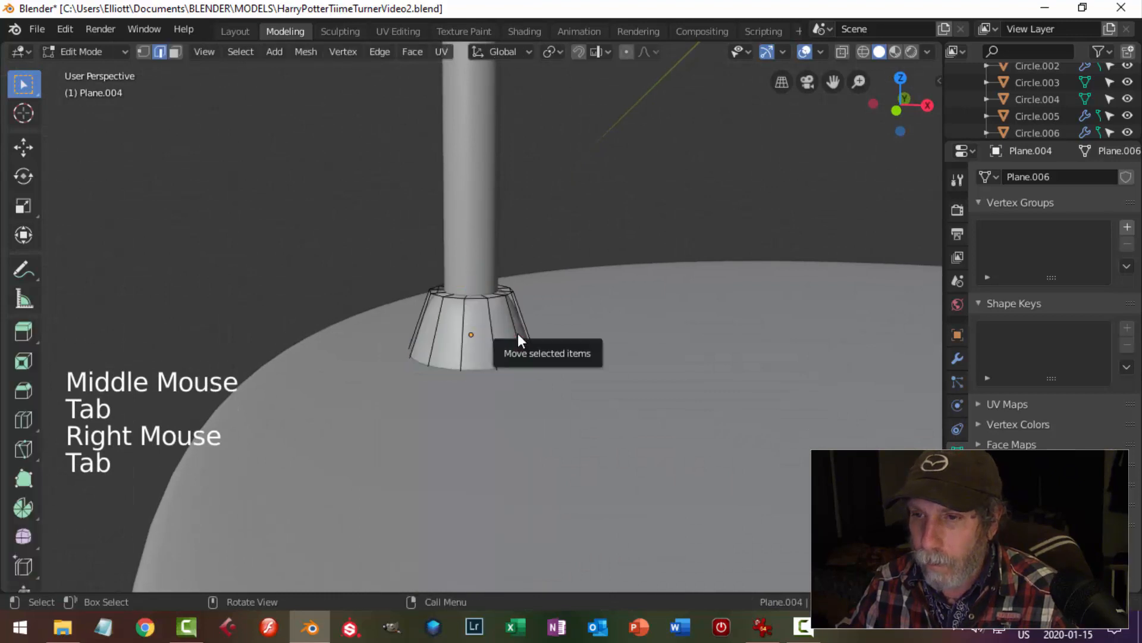
key(alt+a)
key(Tab)
scroll(519, 332, down, 5)
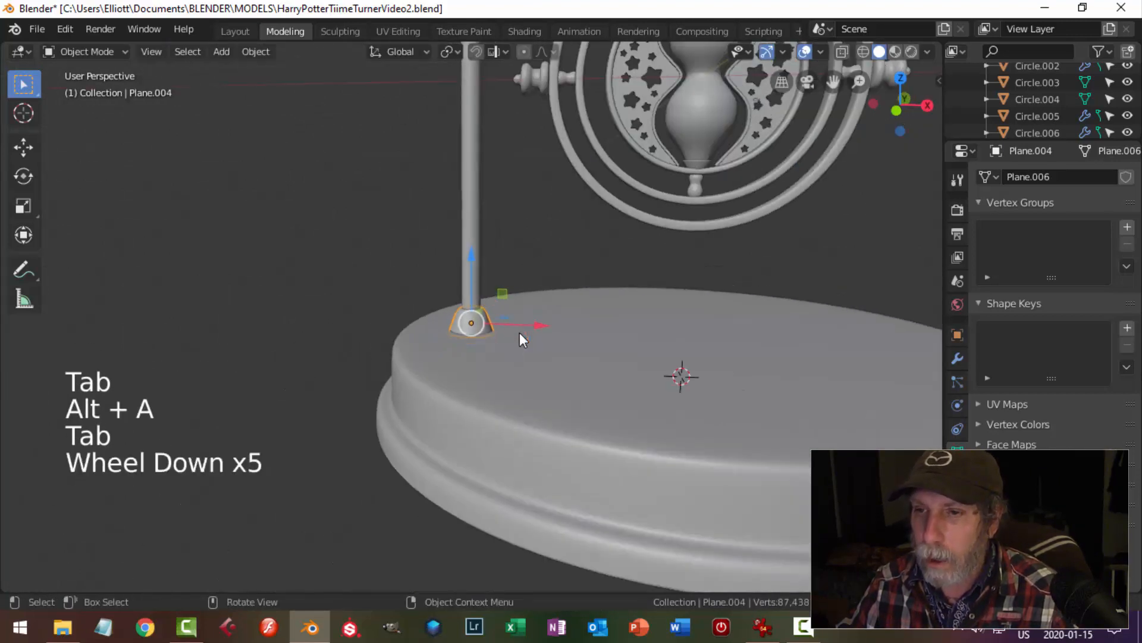
key(alt+a)
Add a loop cut around the collar, slid up toward its top edge, and return to object mode
scroll(538, 348, down, 2)
middle_drag(538, 349, 588, 380)
scroll(541, 357, down, 2)
scroll(541, 353, down, 1)
scroll(619, 354, up, 1)
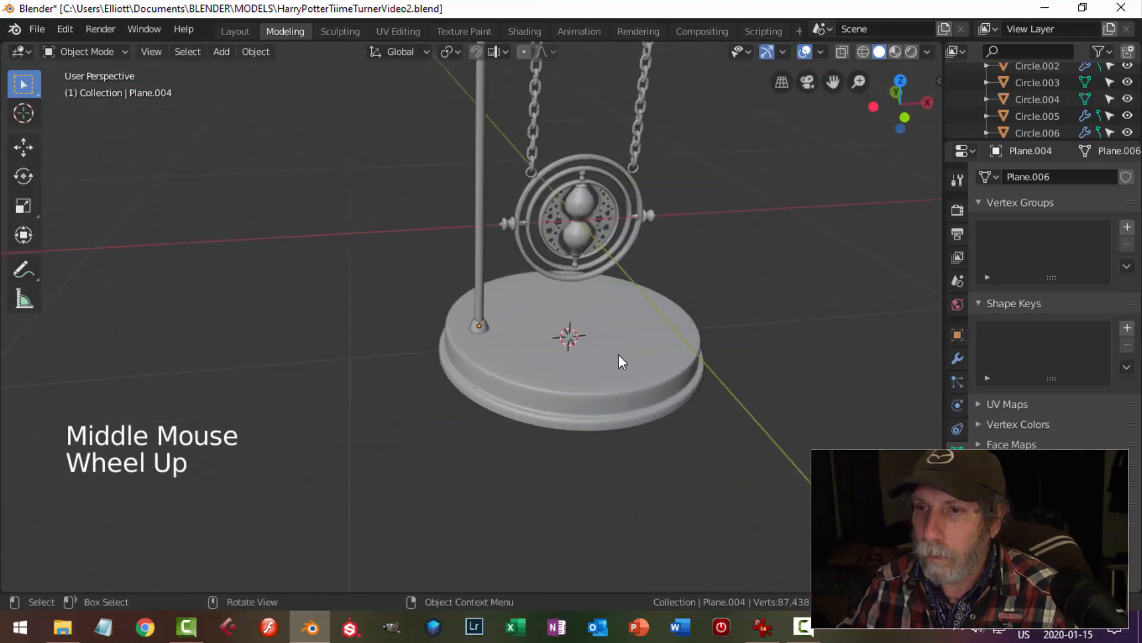
scroll(612, 349, up, 6)
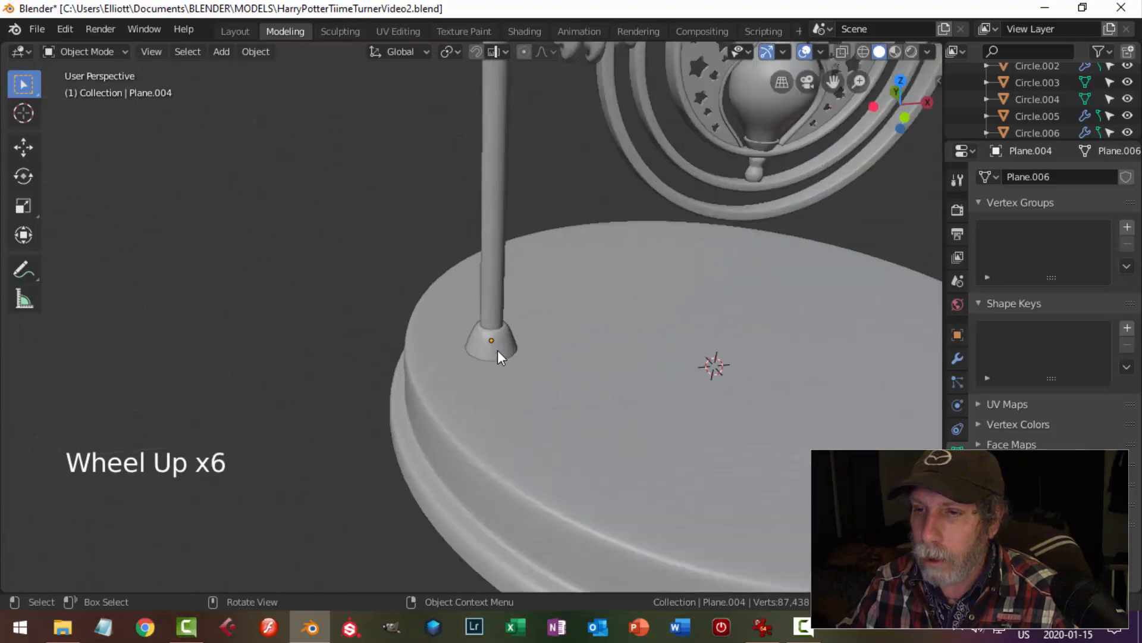
key(Tab)
scroll(500, 351, up, 1)
key(ctrl+r)
click(527, 355)
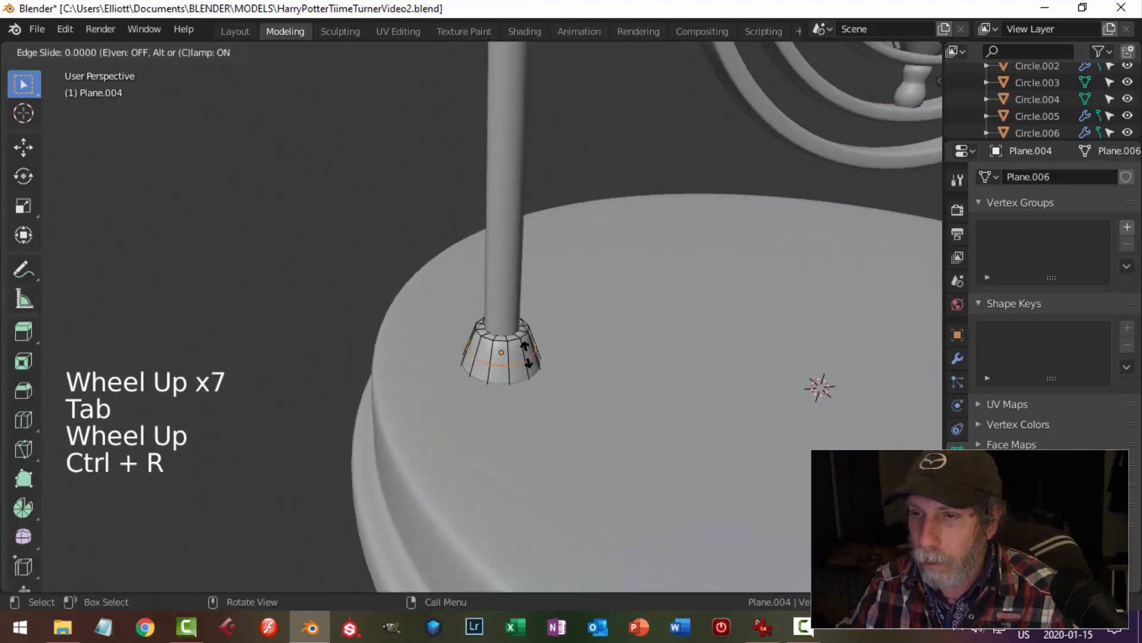
click(527, 336)
key(Tab)
Clear the selection and save the file
scroll(599, 355, down, 1)
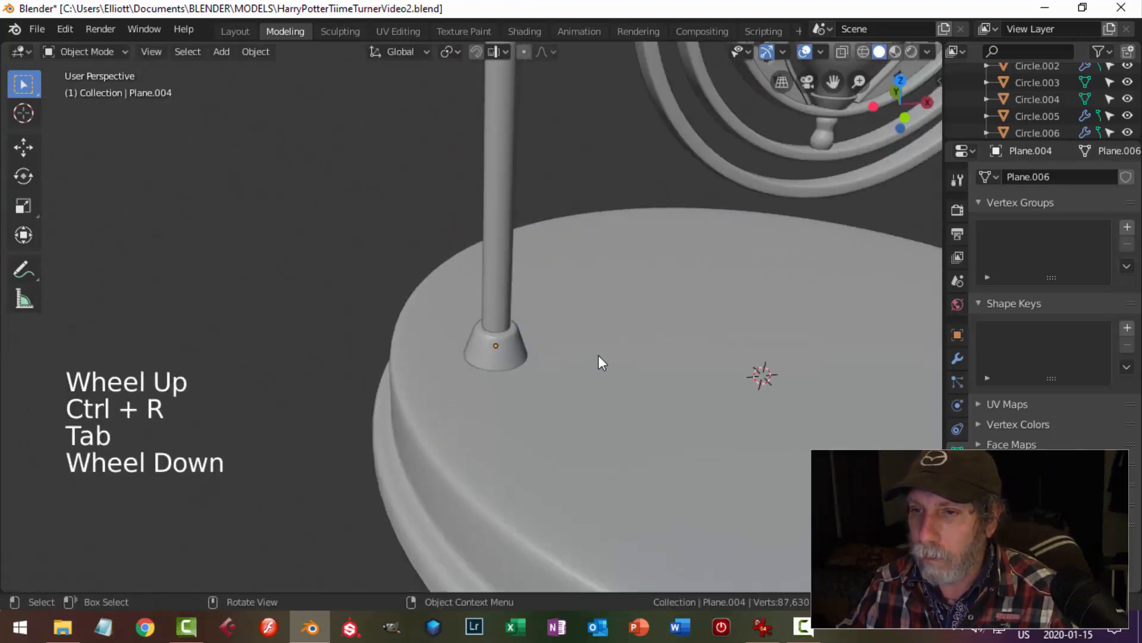
scroll(599, 355, down, 1)
key(alt+a)
scroll(595, 355, down, 3)
middle_drag(595, 355, 654, 328)
key(ctrl+s)
Examine the whole display stand from several angles, including the rod, chains, rings and hourglass
scroll(674, 338, down, 2)
middle_drag(654, 327, 576, 351)
scroll(595, 345, up, 2)
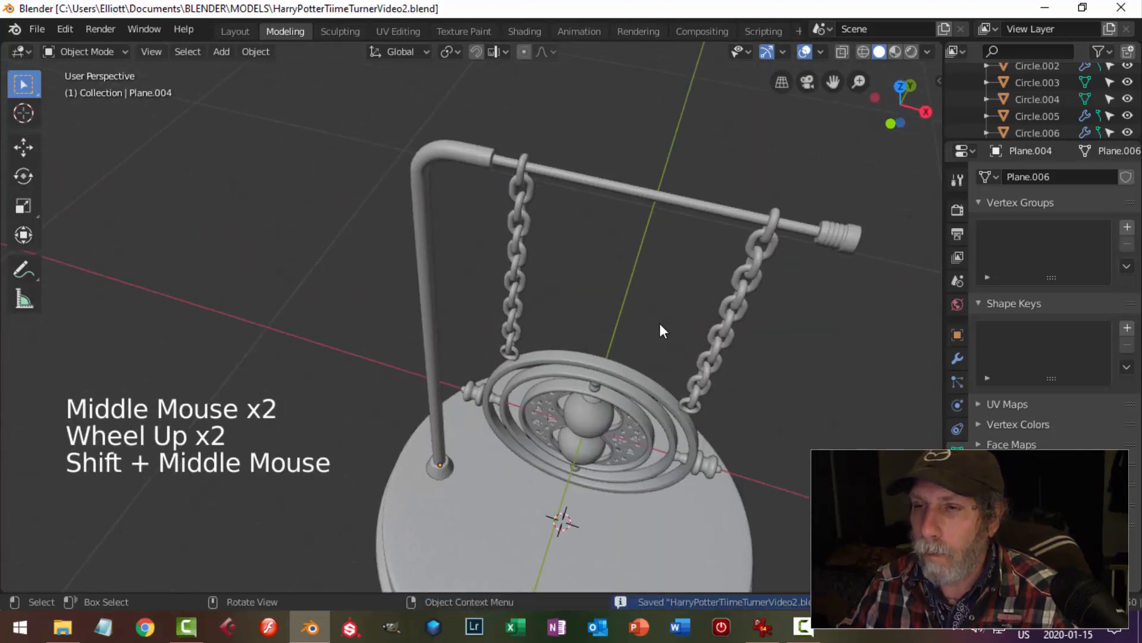
middle_drag(659, 323, 451, 228)
scroll(667, 283, down, 1)
scroll(586, 298, up, 2)
scroll(458, 256, down, 1)
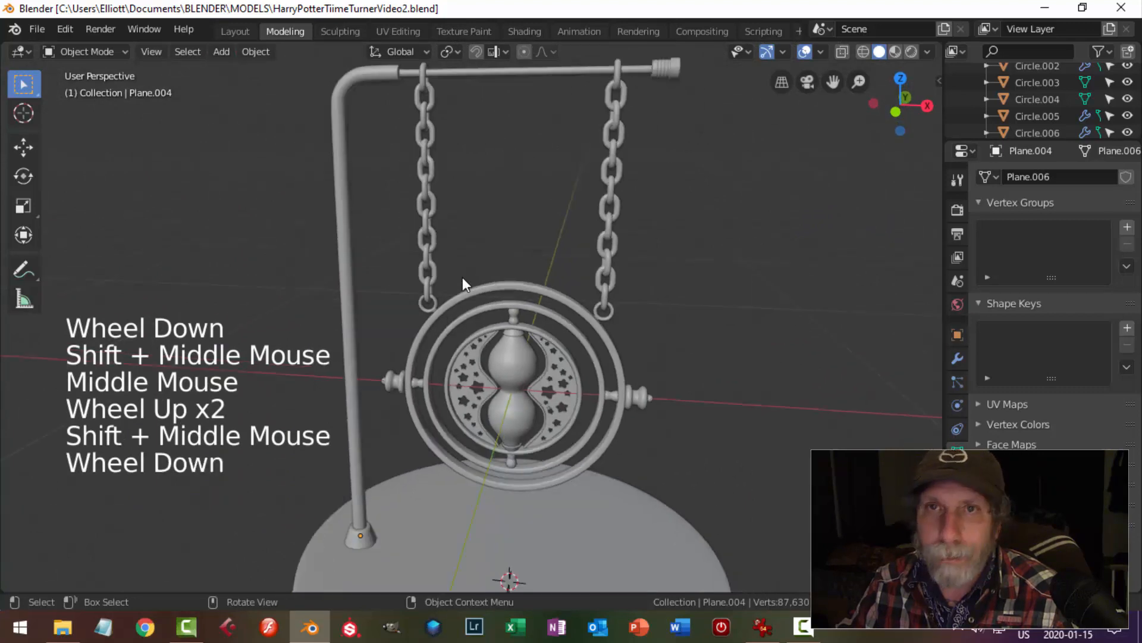
mouse_move(462, 277)
middle_down()
mouse_move(486, 301)
mouse_move(538, 303)
mouse_move(538, 312)
mouse_move(481, 310)
mouse_move(492, 292)
mouse_move(483, 266)
mouse_move(448, 278)
mouse_move(462, 266)
mouse_move(484, 267)
mouse_move(480, 319)
mouse_move(441, 289)
mouse_move(553, 315)
mouse_move(454, 319)
mouse_move(457, 263)
middle_up()
scroll(434, 238, down, 2)
scroll(482, 273, down, 1)
middle_drag(507, 319, 558, 326)
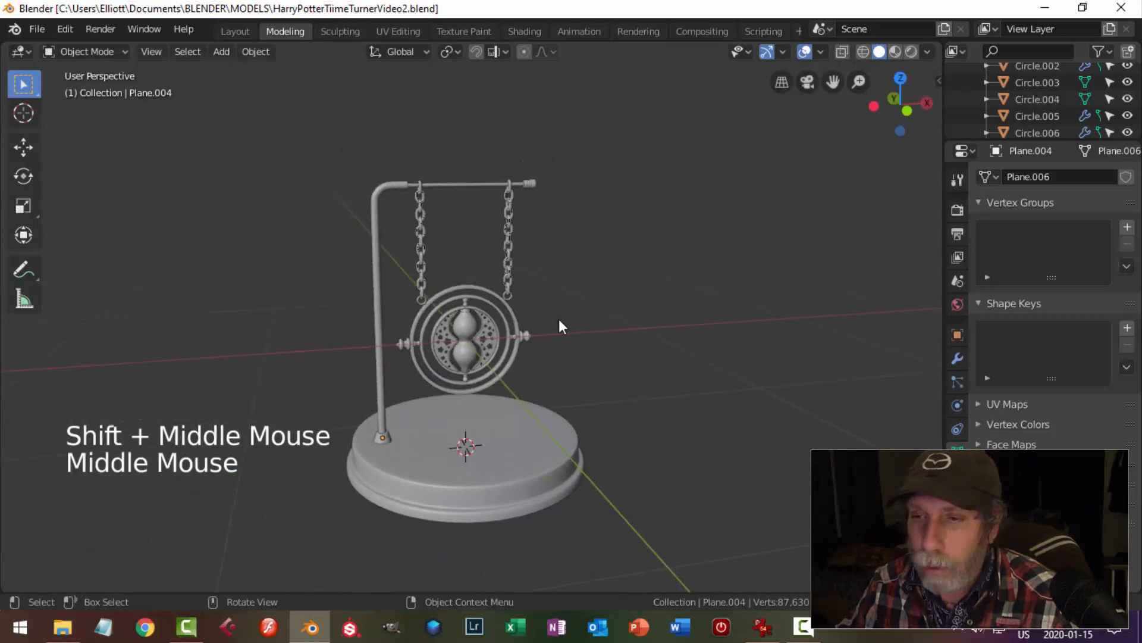
scroll(551, 321, up, 3)
scroll(562, 316, up, 1)
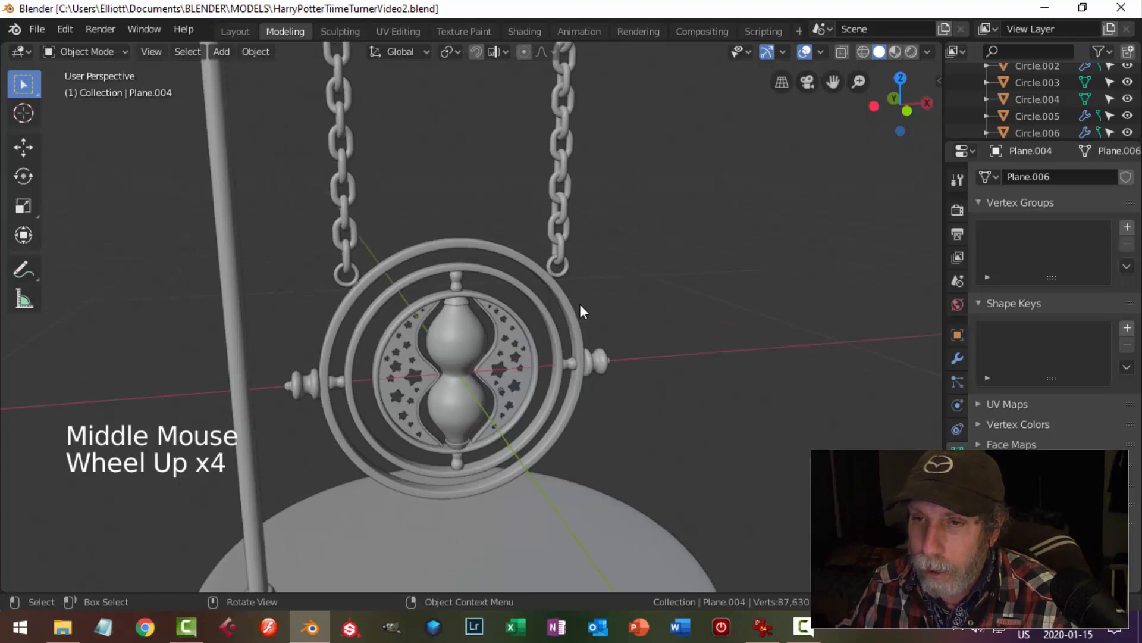
scroll(580, 304, down, 1)
middle_drag(579, 307, 562, 364)
scroll(569, 323, down, 2)
scroll(576, 322, up, 2)
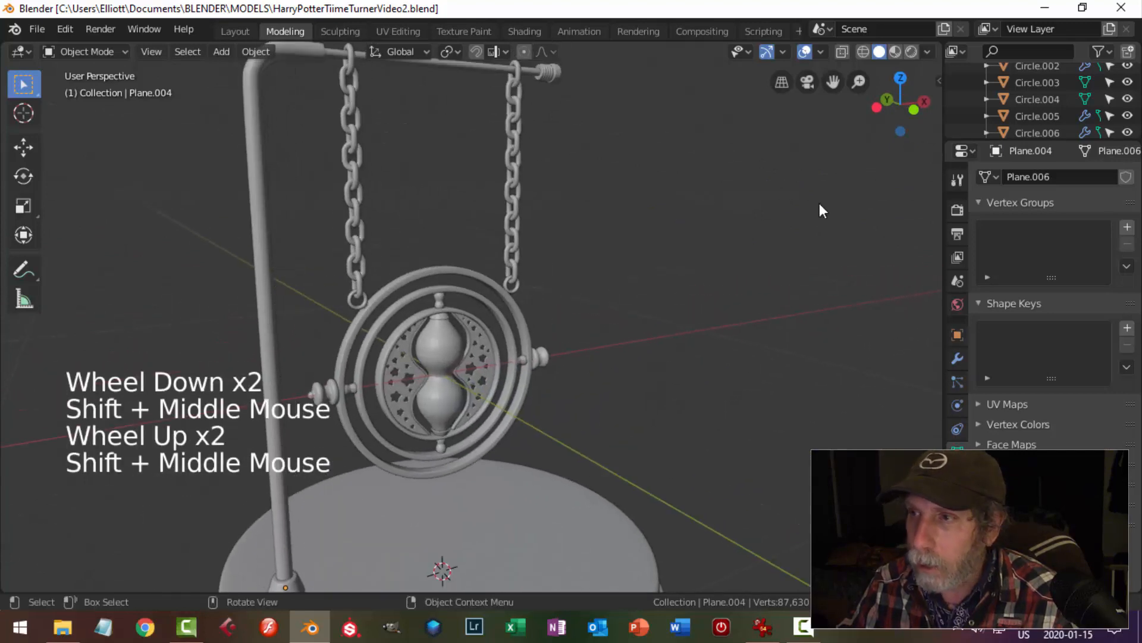
Turn on the Cavity option in the viewport shading settings
click(928, 53)
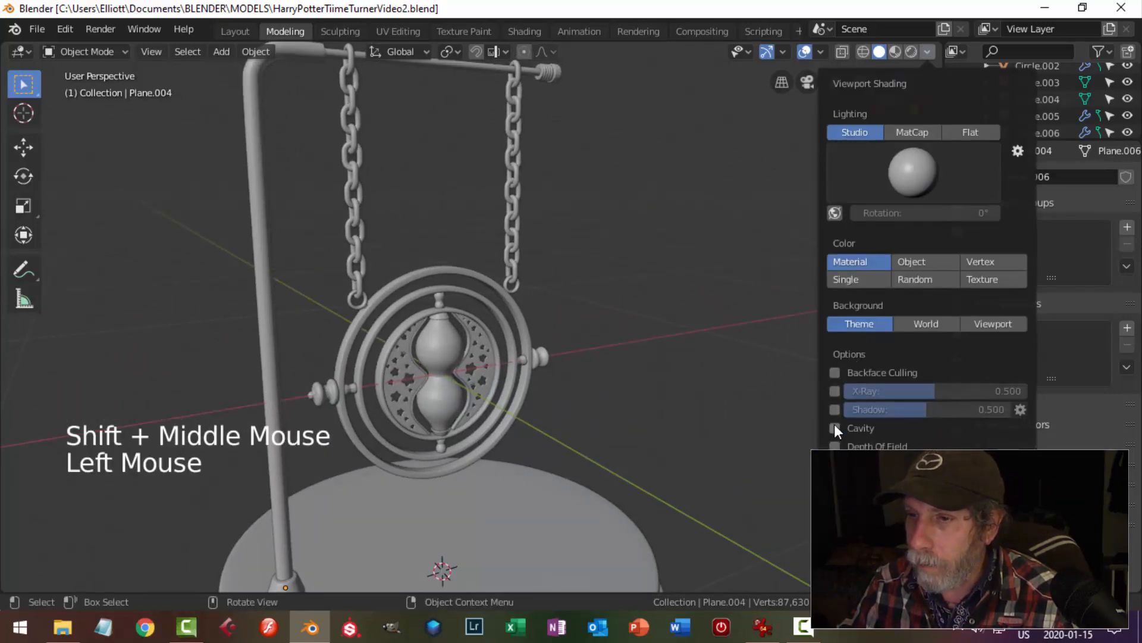
mouse_move(638, 245)
middle_down()
mouse_move(540, 265)
mouse_move(486, 259)
mouse_move(600, 215)
middle_up()
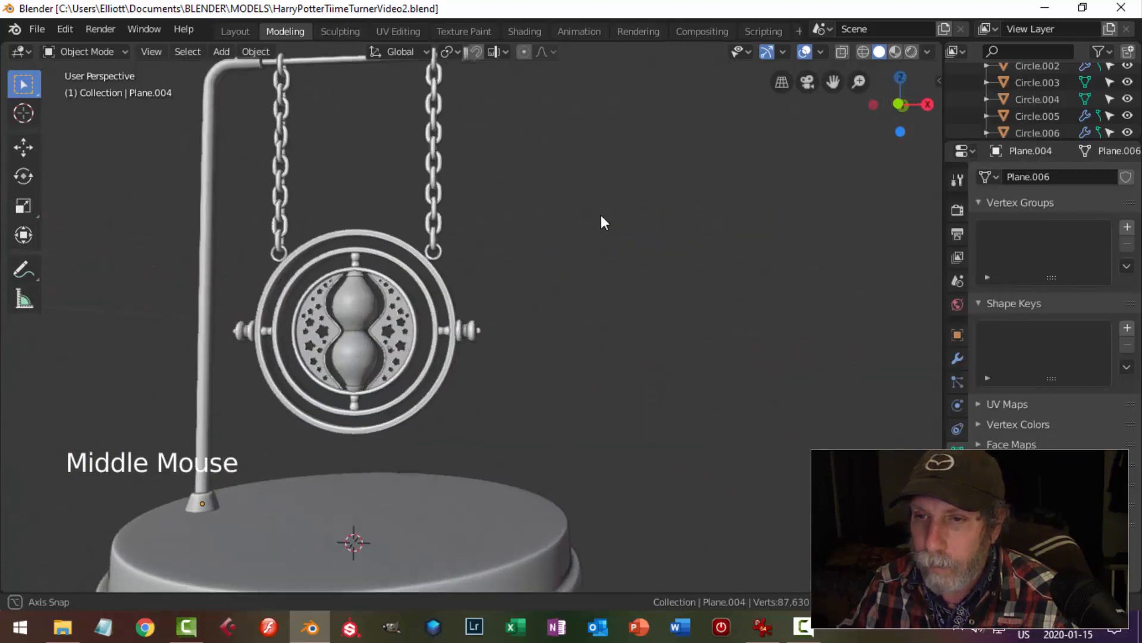
scroll(619, 280, up, 2)
shift+middle_drag(622, 279, 598, 281)
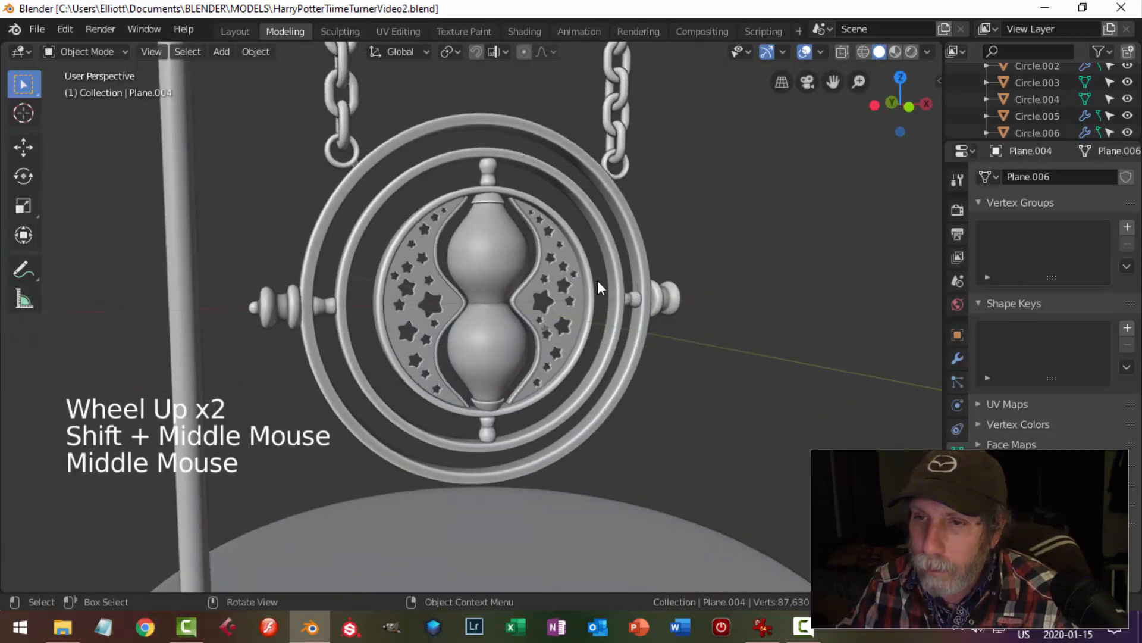
Set the hourglass's Subdivision Surface viewport level to 2, clear the selection and save the file
middle_drag(680, 272, 501, 291)
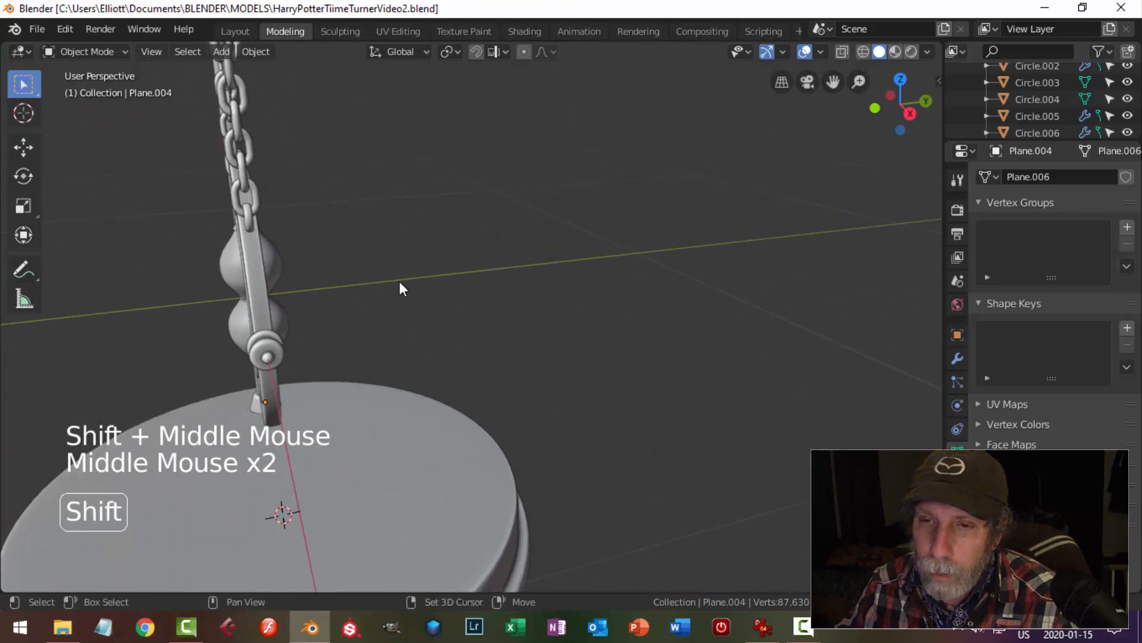
shift+middle_drag(400, 289, 584, 266)
scroll(565, 247, up, 2)
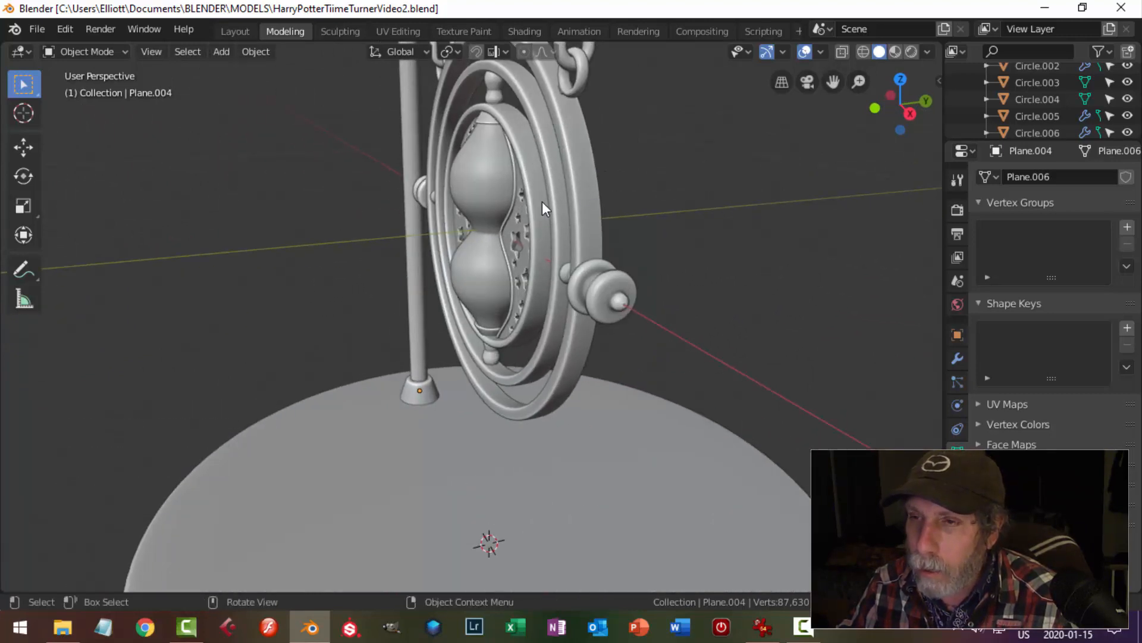
middle_drag(543, 205, 595, 211)
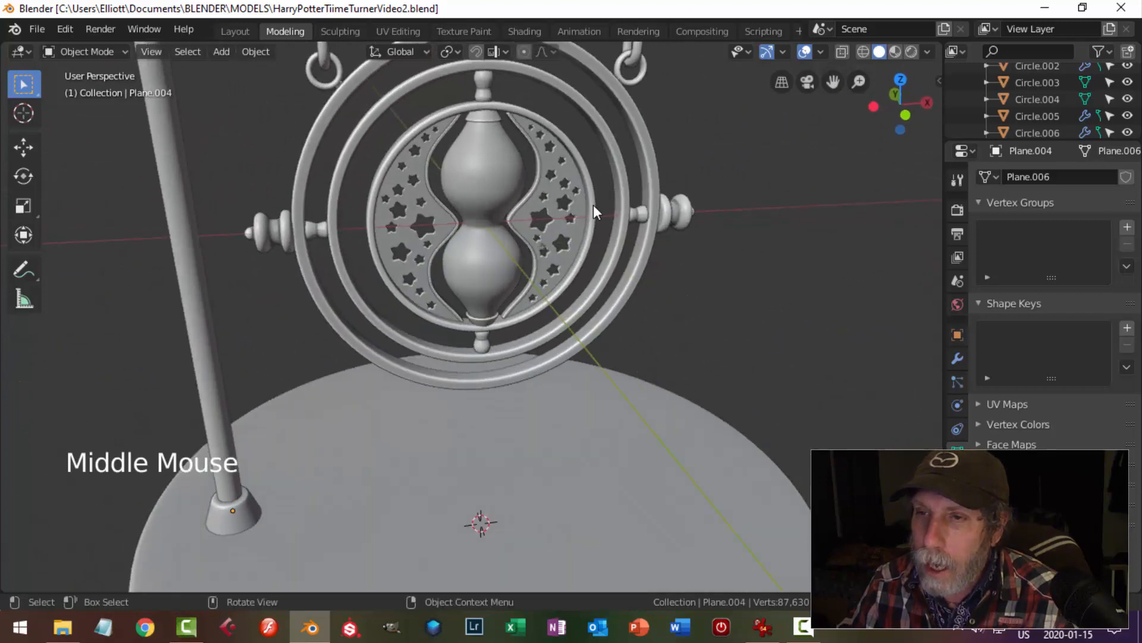
click(488, 176)
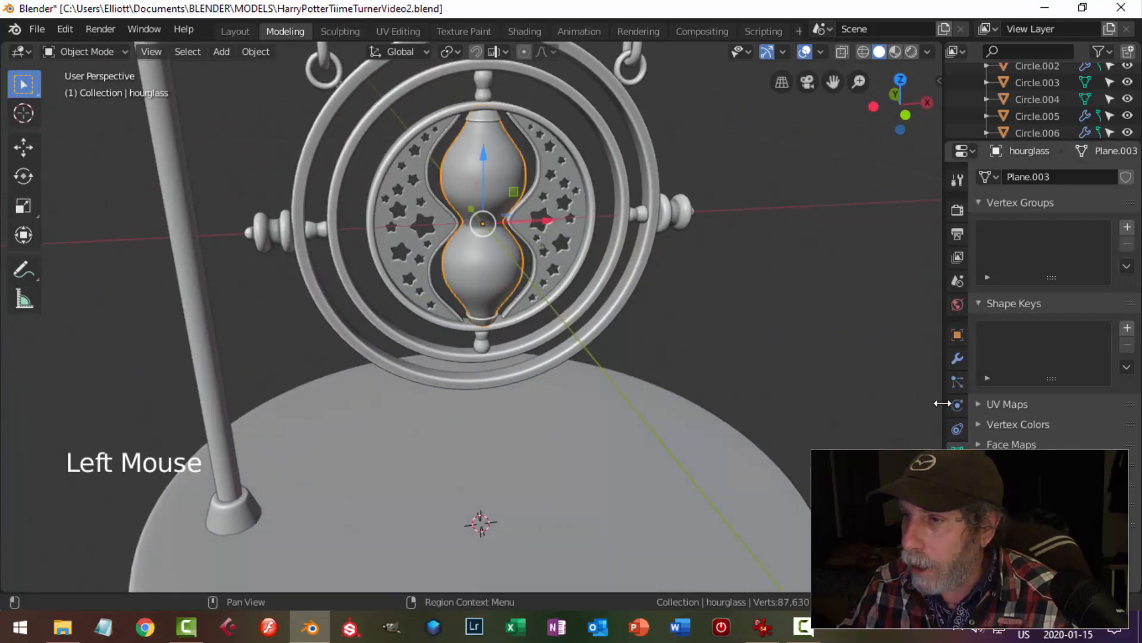
click(958, 357)
click(1047, 304)
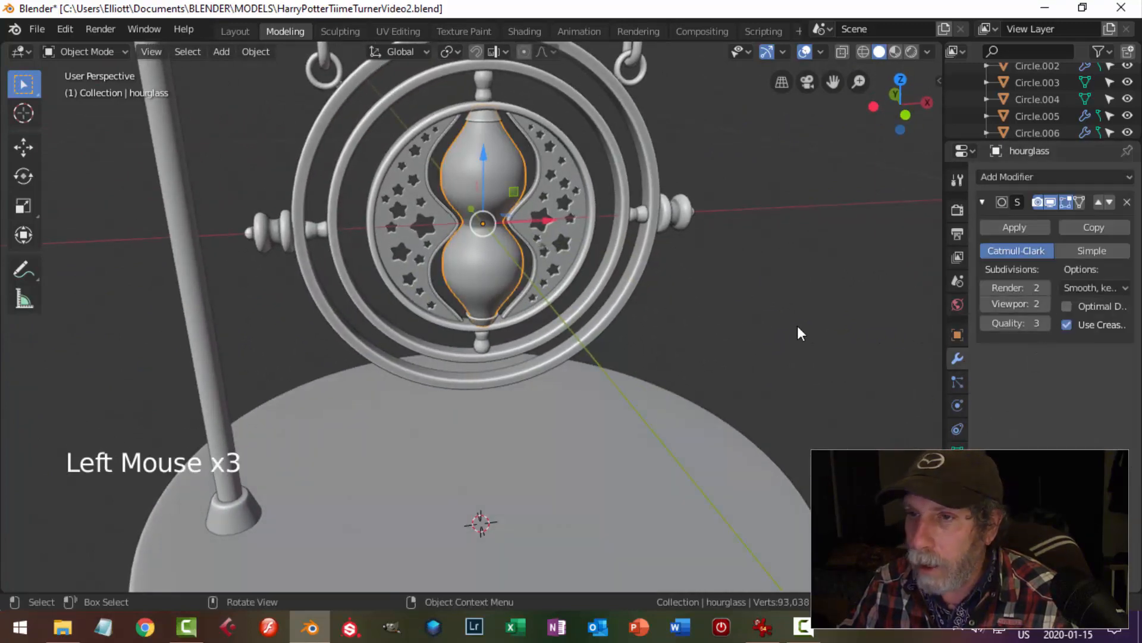
key(alt+a)
mouse_move(656, 294)
middle_down()
mouse_move(669, 306)
mouse_move(662, 291)
middle_up()
key(ctrl+s)
Dissolve one of the closely spaced edge loops around the hourglass's neck, return to object mode and save the file
scroll(595, 269, up, 2)
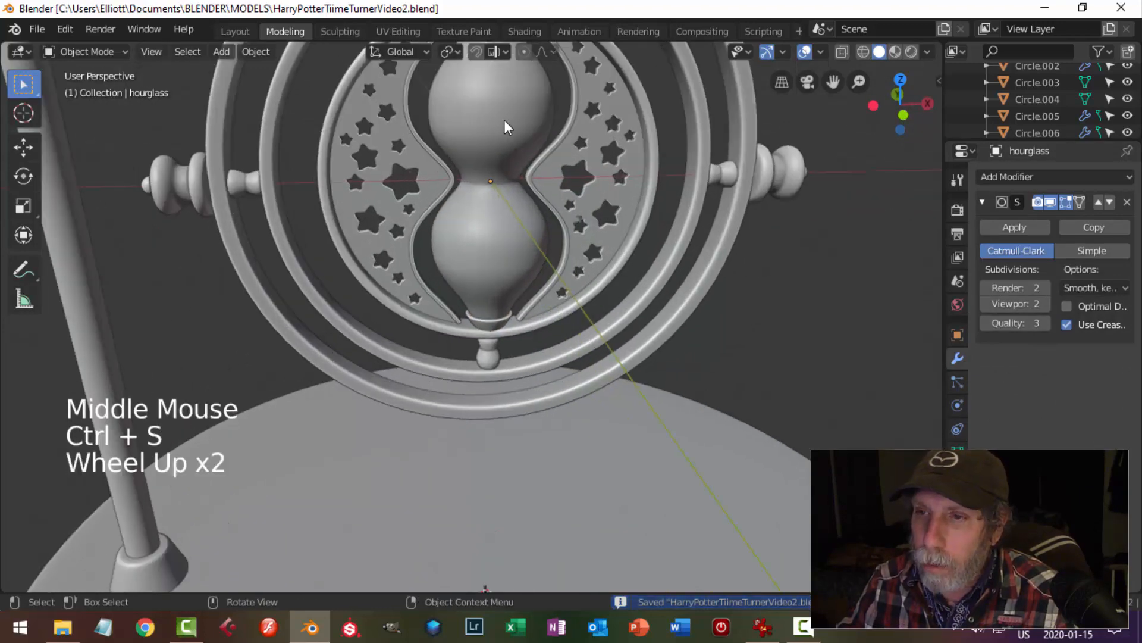
scroll(498, 155, down, 1)
middle_drag(499, 155, 495, 220)
scroll(521, 173, up, 3)
shift+middle_drag(521, 173, 536, 311)
click(533, 199)
key(Tab)
scroll(538, 220, up, 3)
scroll(548, 267, up, 3)
key(2)
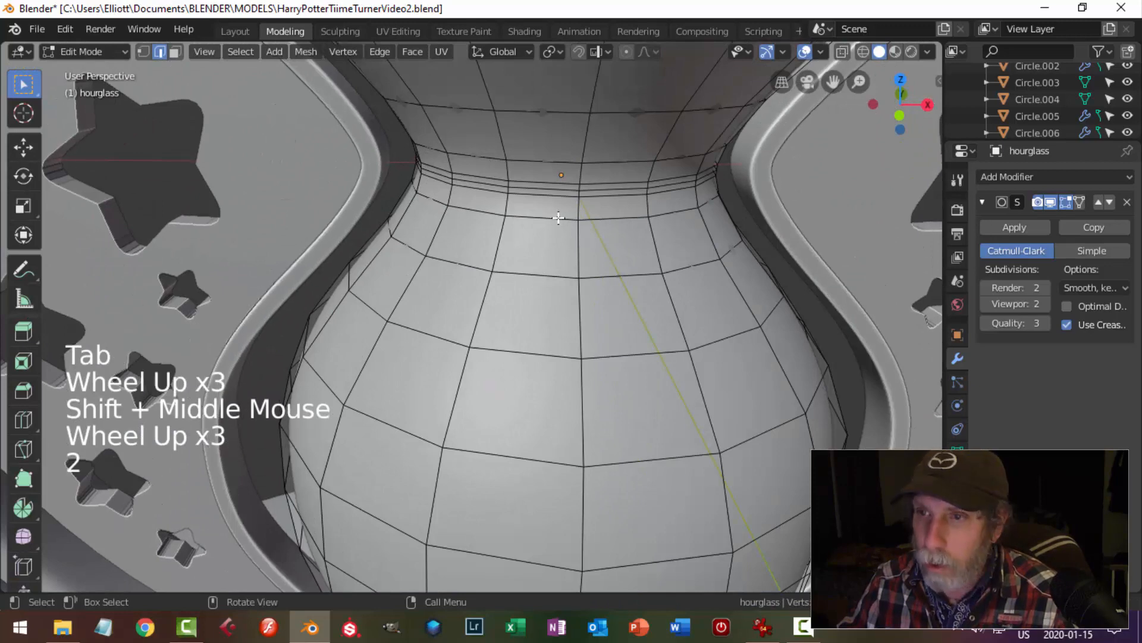
alt+shift+click(552, 187)
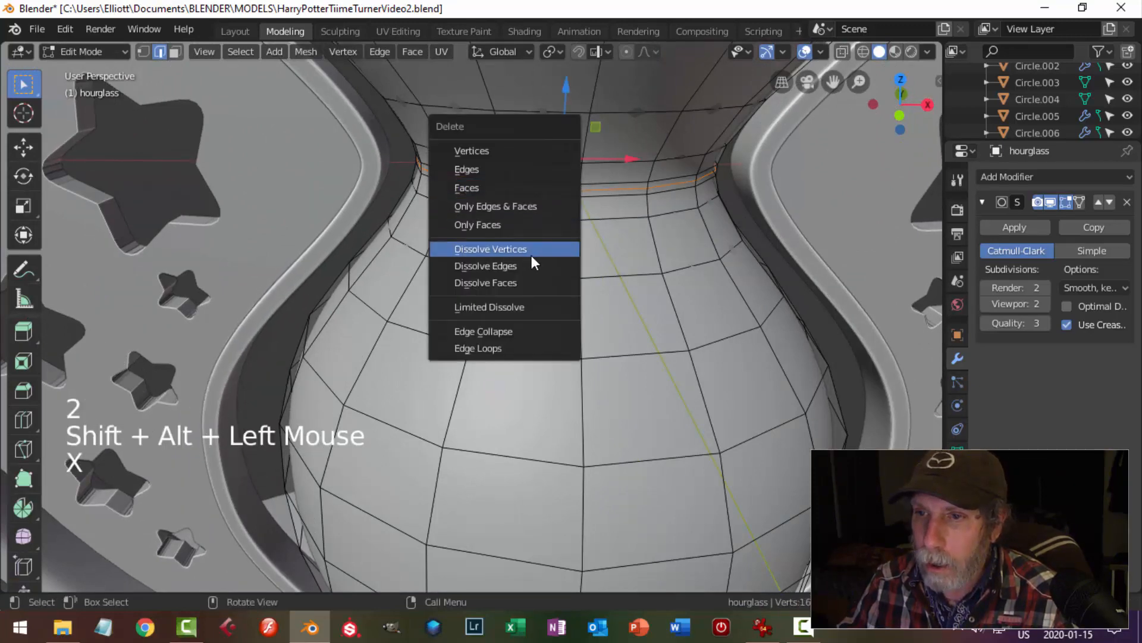
click(524, 266)
key(Tab)
scroll(598, 280, down, 1)
scroll(595, 280, down, 4)
key(alt+a)
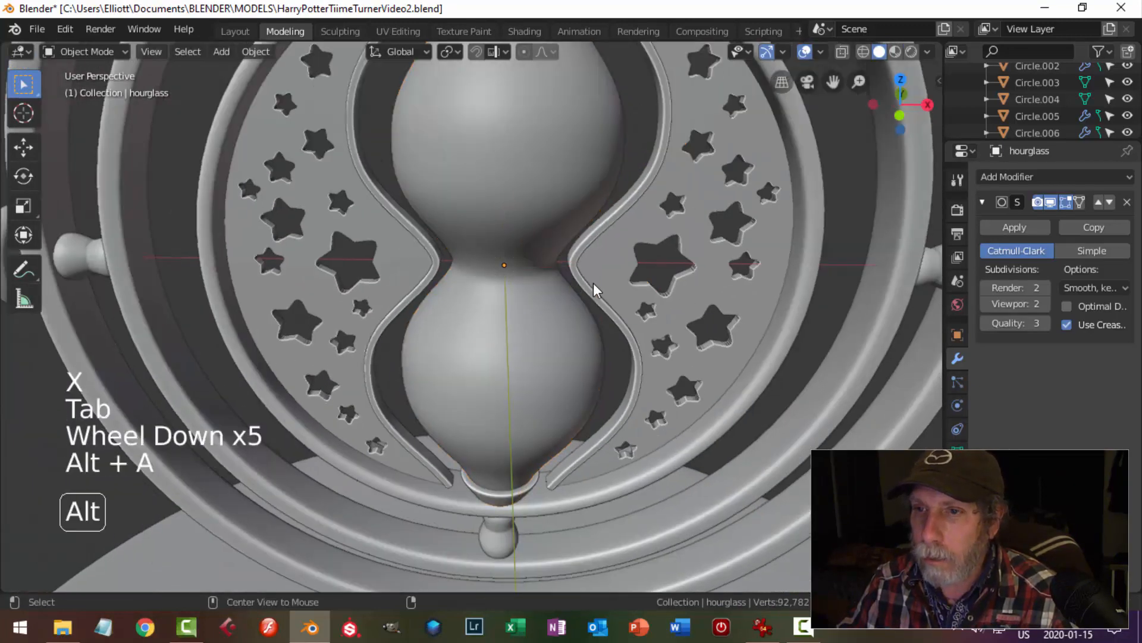
scroll(572, 303, down, 3)
middle_drag(555, 321, 594, 273)
key(ctrl+s)
Try dissolving another edge loop at the hourglass's neck and check the smoothed shape in object mode
scroll(559, 276, up, 3)
scroll(559, 276, down, 1)
scroll(559, 276, down, 1)
scroll(533, 295, up, 3)
scroll(530, 266, up, 2)
click(534, 227)
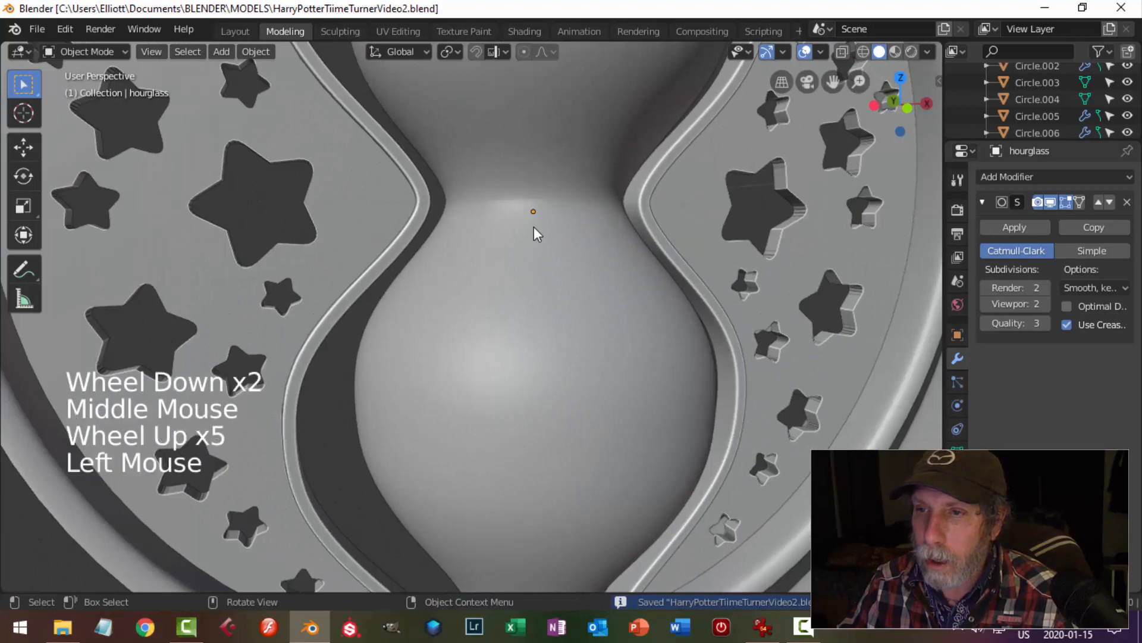
key(Tab)
shift+middle_drag(594, 226, 561, 233)
scroll(561, 232, up, 2)
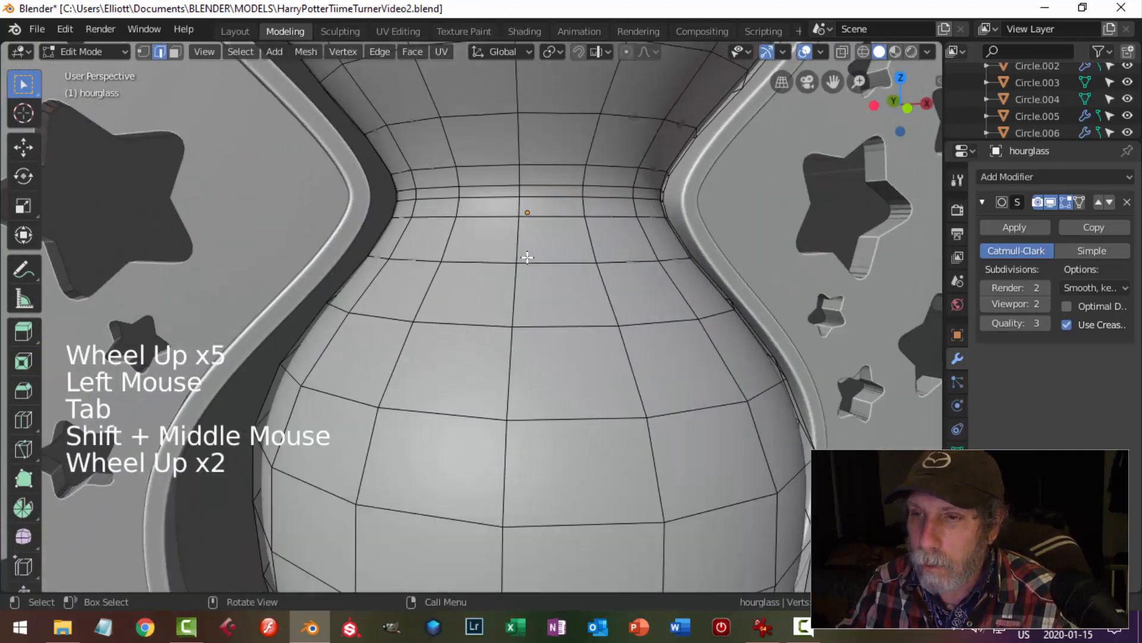
alt+shift+click(518, 199)
key(x)
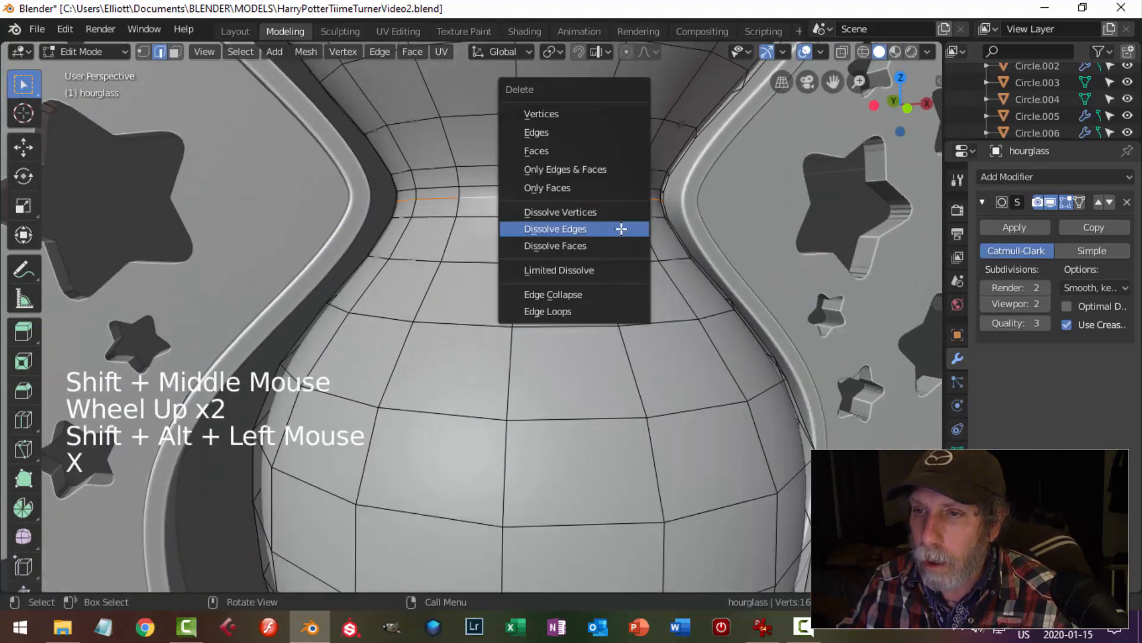
click(619, 230)
key(Tab)
scroll(612, 258, down, 4)
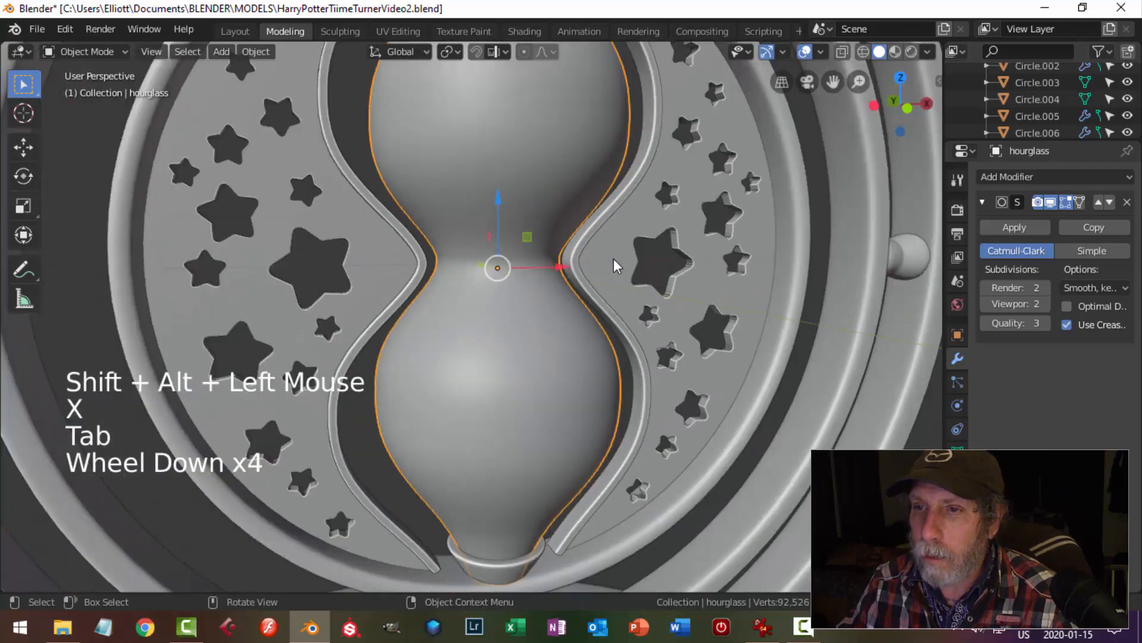
key(alt+a)
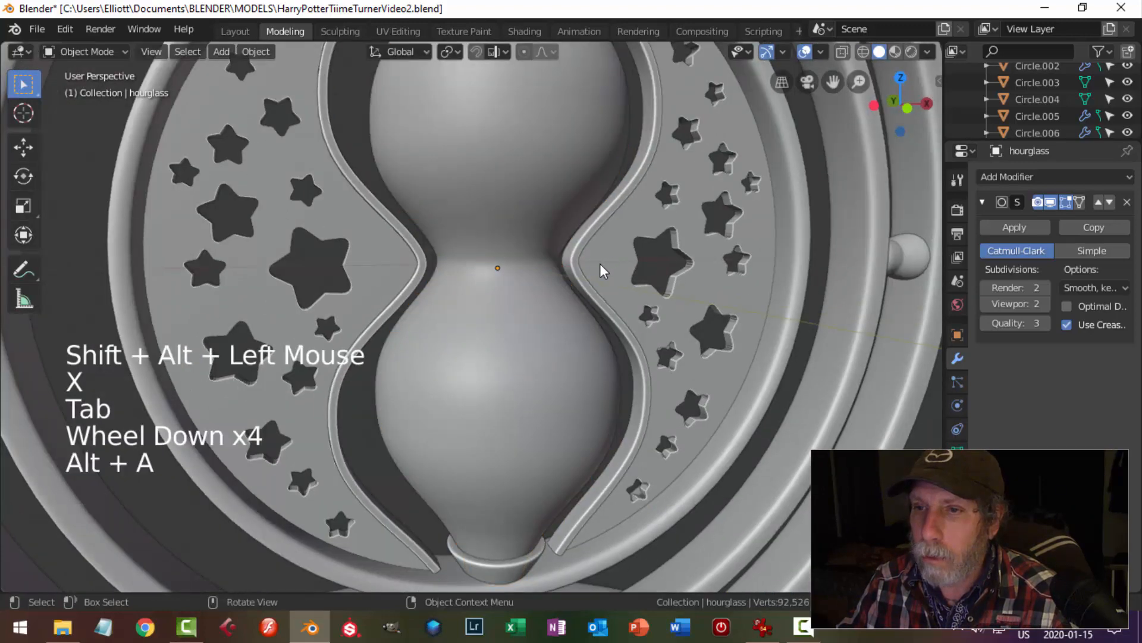
scroll(600, 268, down, 3)
middle_drag(594, 274, 583, 252)
Undo the second edge loop dissolve on the hourglass, return to object mode and clear the selection
key(ctrl+z)
key(ctrl+z)
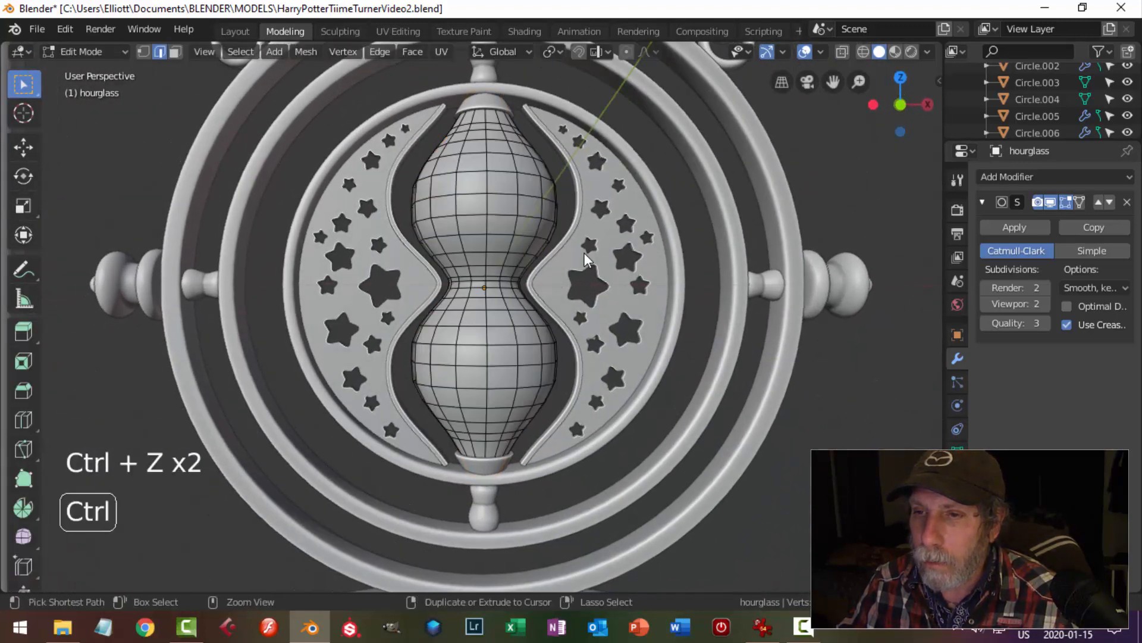
key(ctrl+z)
key(alt+a)
key(Tab)
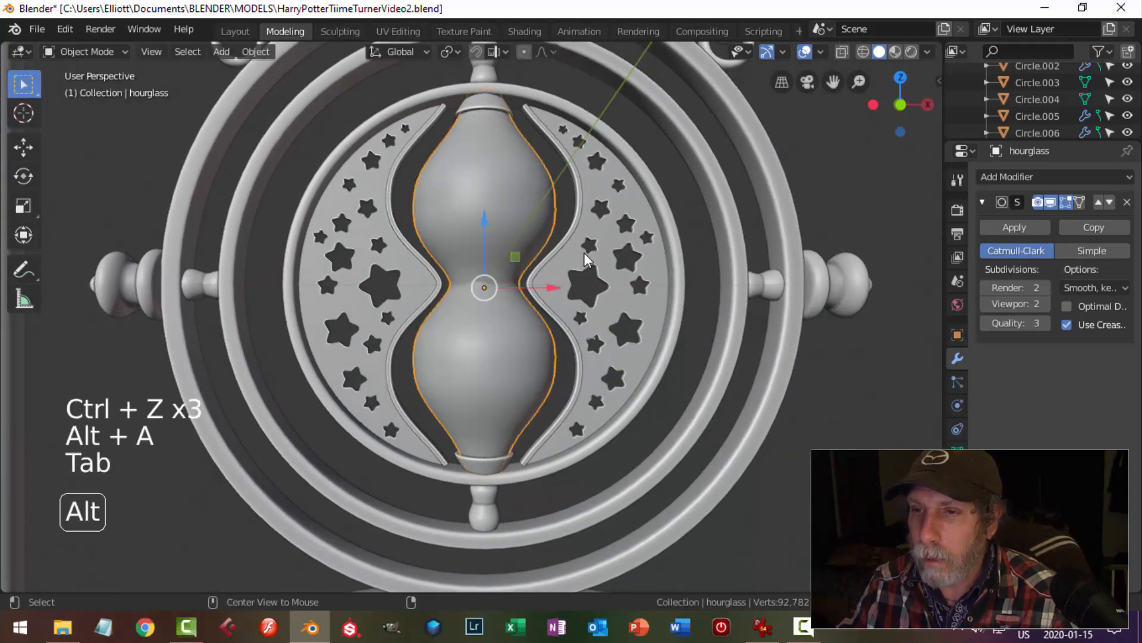
key(alt+a)
Save the file and turn off the viewport overlays to show the whole stand without grid lines
scroll(584, 253, down, 3)
middle_drag(537, 238, 574, 272)
key(ctrl+s)
scroll(551, 283, down, 3)
scroll(558, 309, down, 3)
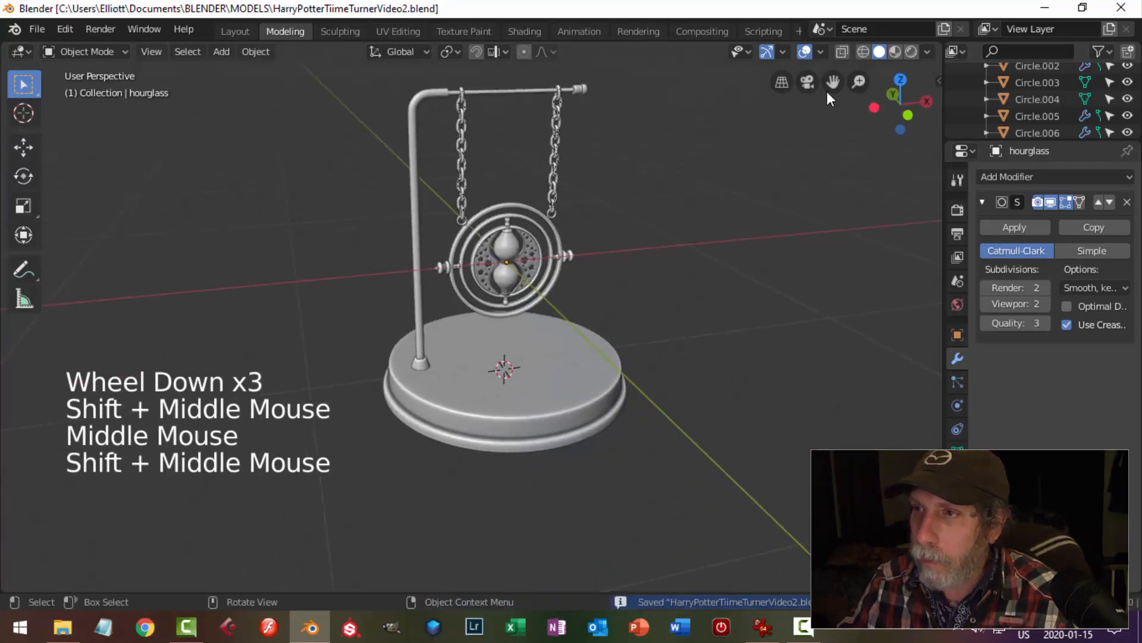
click(805, 52)
scroll(713, 288, up, 2)
scroll(738, 268, down, 1)
shift+middle_drag(759, 252, 719, 280)
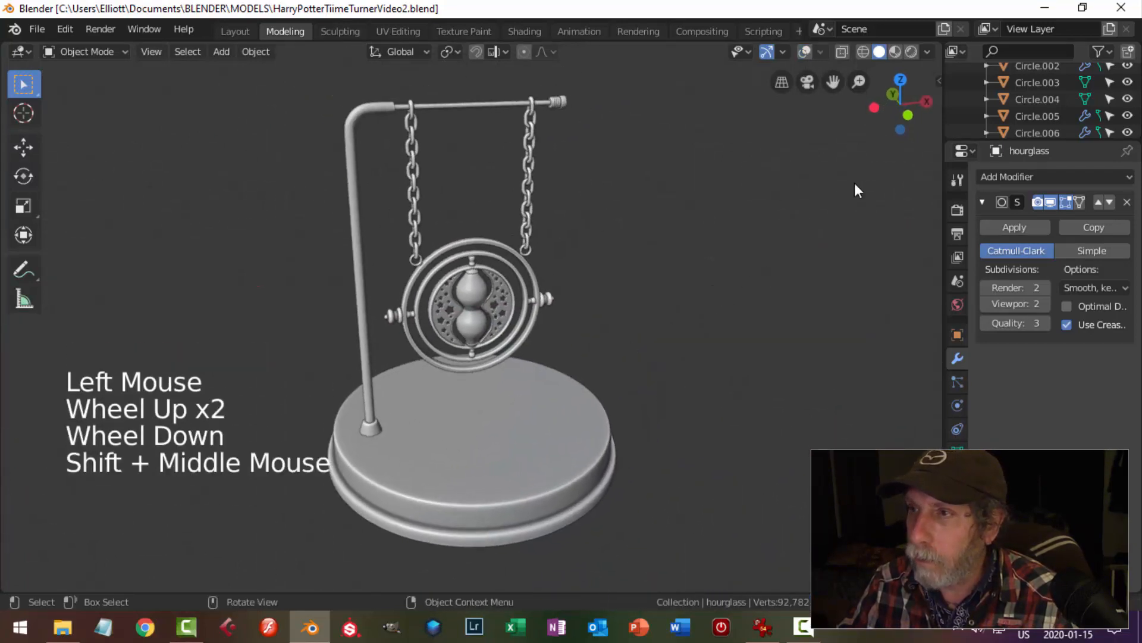
Set the viewport shading background to the custom Viewport option with a black colour
click(928, 53)
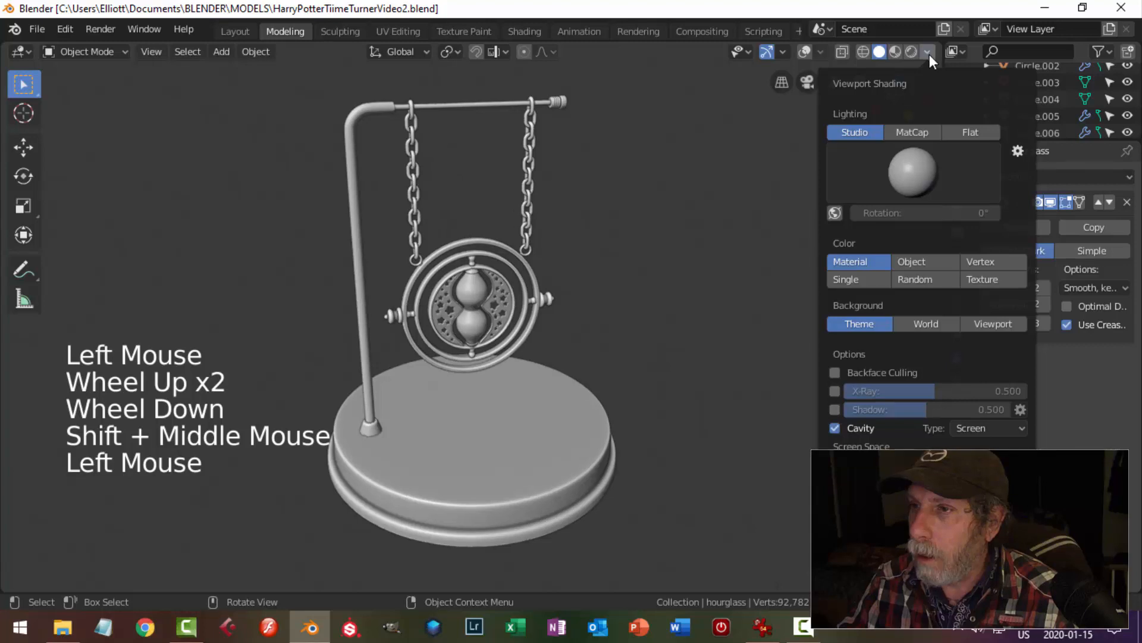
click(917, 323)
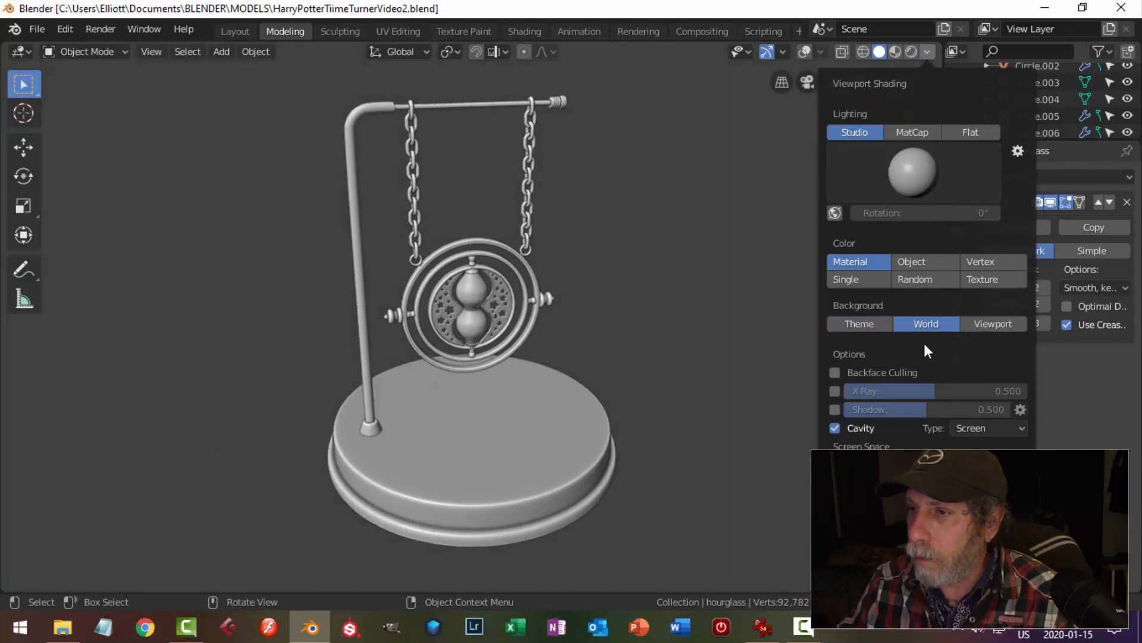
click(982, 323)
click(938, 341)
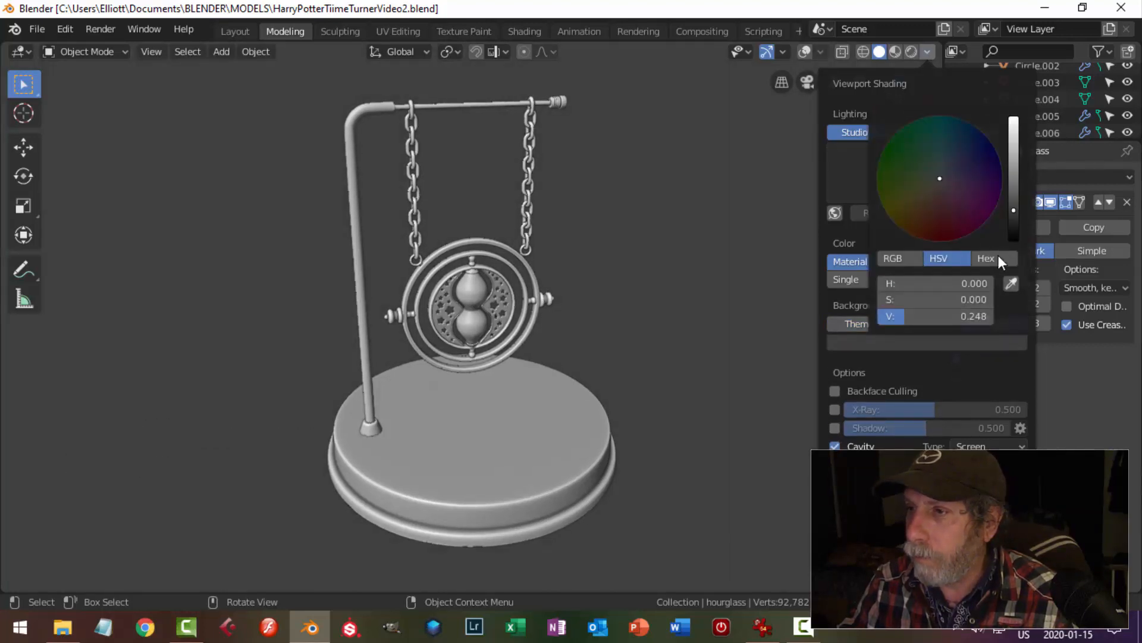
click(1013, 225)
mouse_move(727, 336)
middle_down()
mouse_move(614, 352)
mouse_move(660, 369)
mouse_move(643, 372)
mouse_move(492, 368)
mouse_move(537, 327)
mouse_move(598, 303)
mouse_move(706, 321)
mouse_move(718, 353)
mouse_move(678, 395)
mouse_move(608, 363)
mouse_move(602, 377)
mouse_move(612, 385)
mouse_move(643, 350)
mouse_move(625, 387)
mouse_move(613, 374)
middle_up()
scroll(641, 368, up, 1)
scroll(609, 360, down, 1)
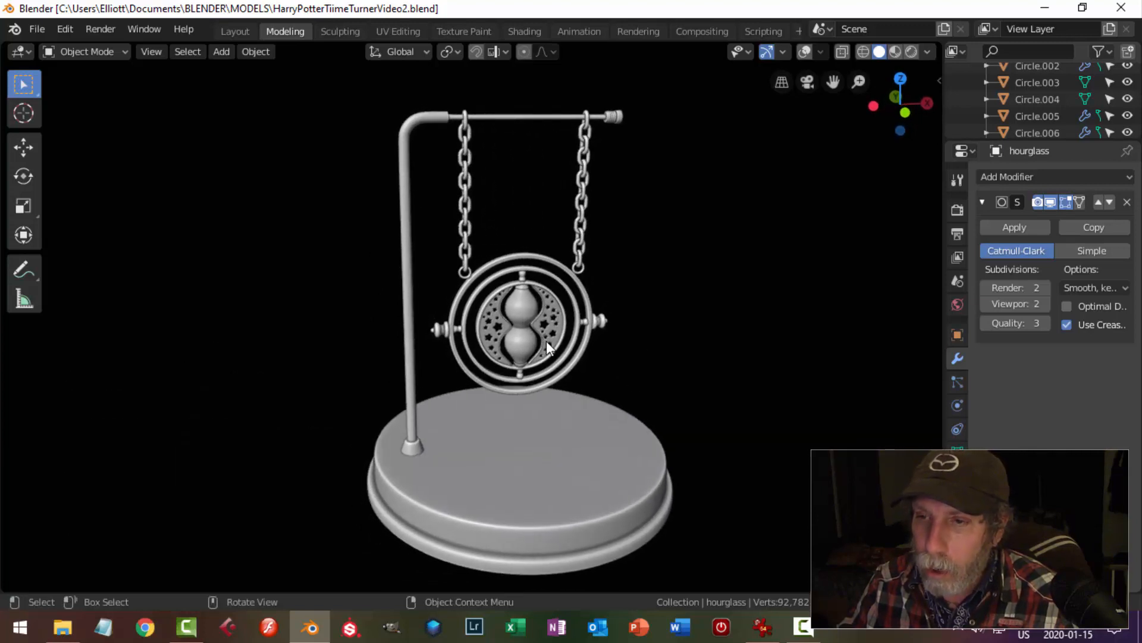
Try a viewport subdivision level of 3 on the hourglass and return it to 2
scroll(547, 341, up, 3)
scroll(547, 340, down, 1)
click(547, 306)
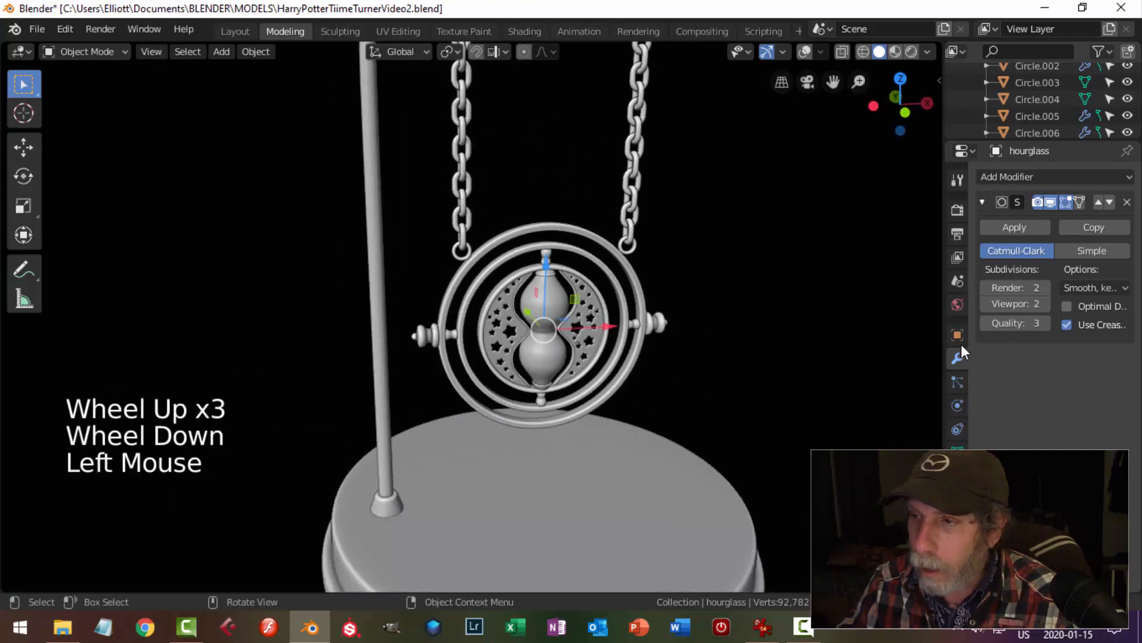
click(1046, 300)
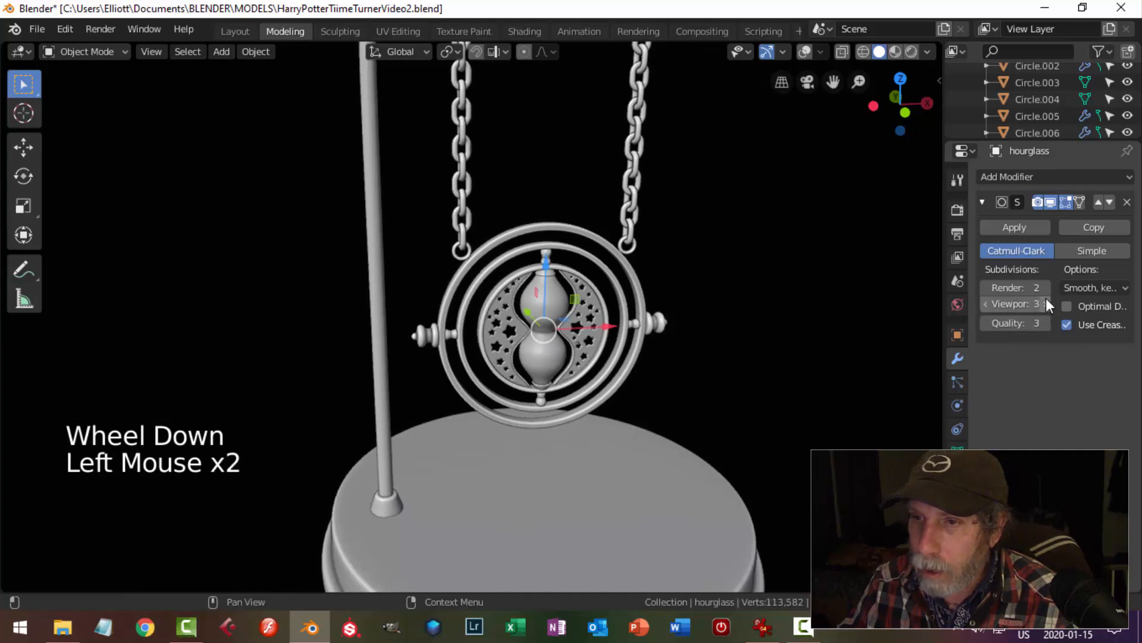
click(986, 304)
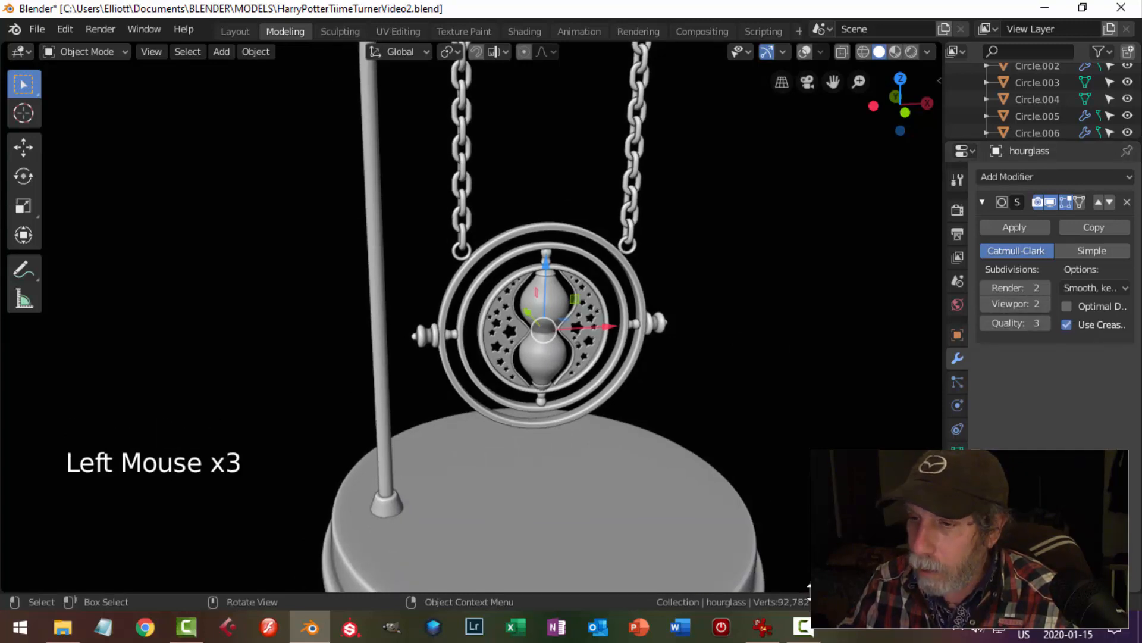
Deselect the hourglass and save the finished Time Turner file
key(alt+a)
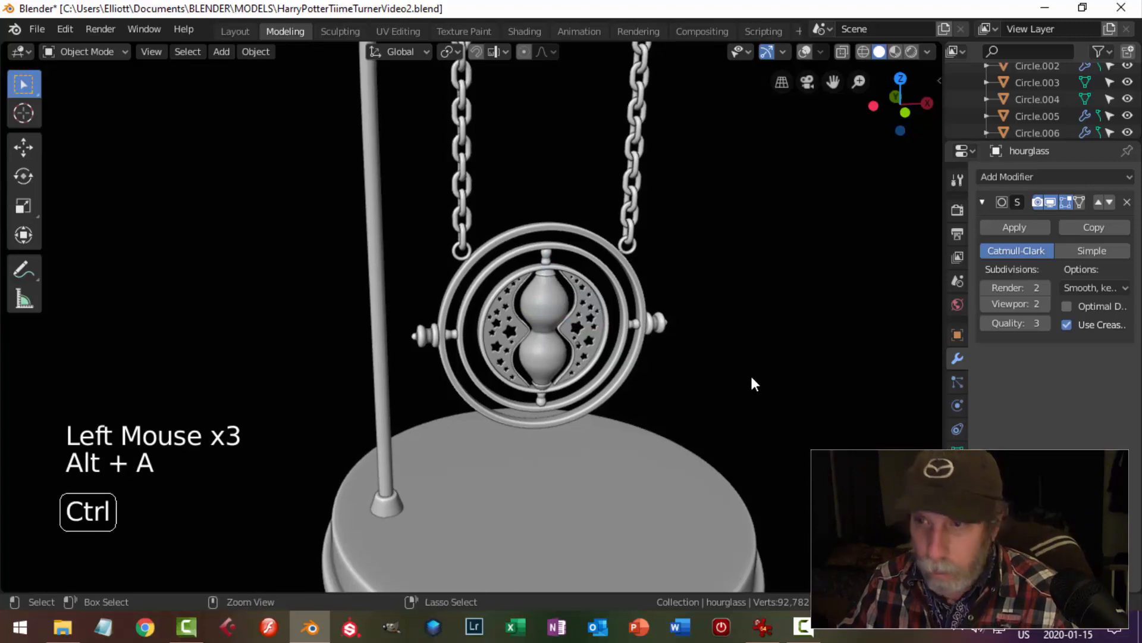
key(ctrl+s)
click(752, 378)
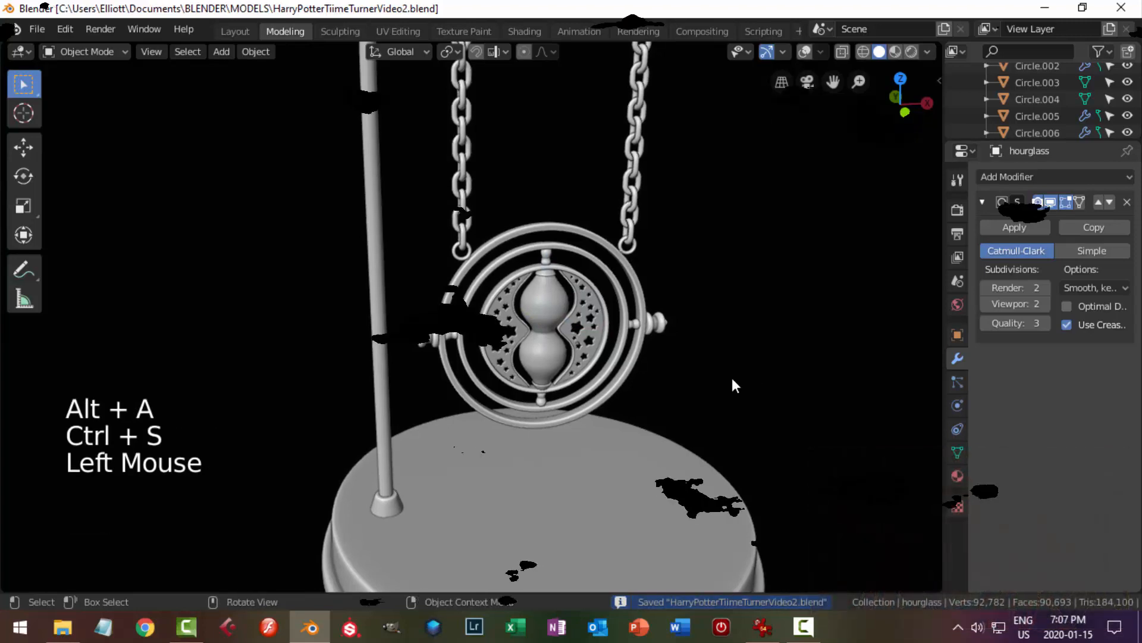